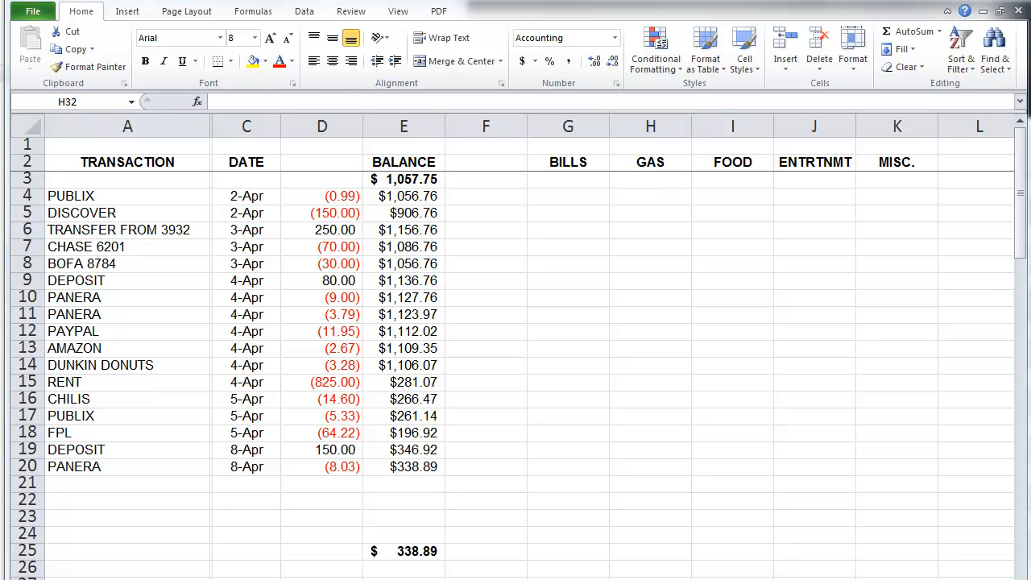
Step: Drag the Excel window's right edge left twice so the bank's online statement shows beside it
drag(1024, 366, 889, 380)
drag(604, 381, 475, 394)
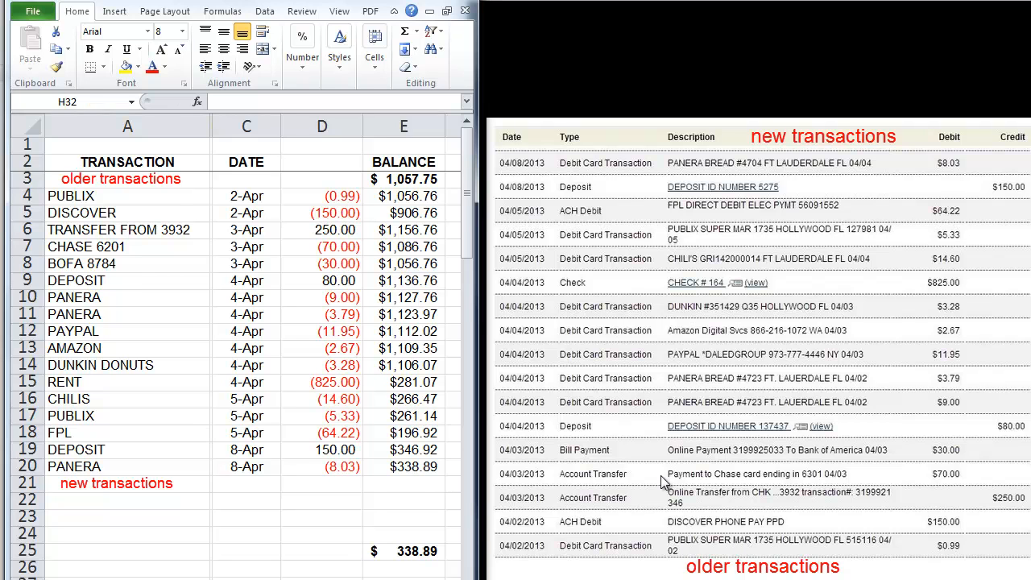
Step: Select the PUBLIX entry, the TRANSACTION column, the empty rows below, then the DATE column
click(164, 201)
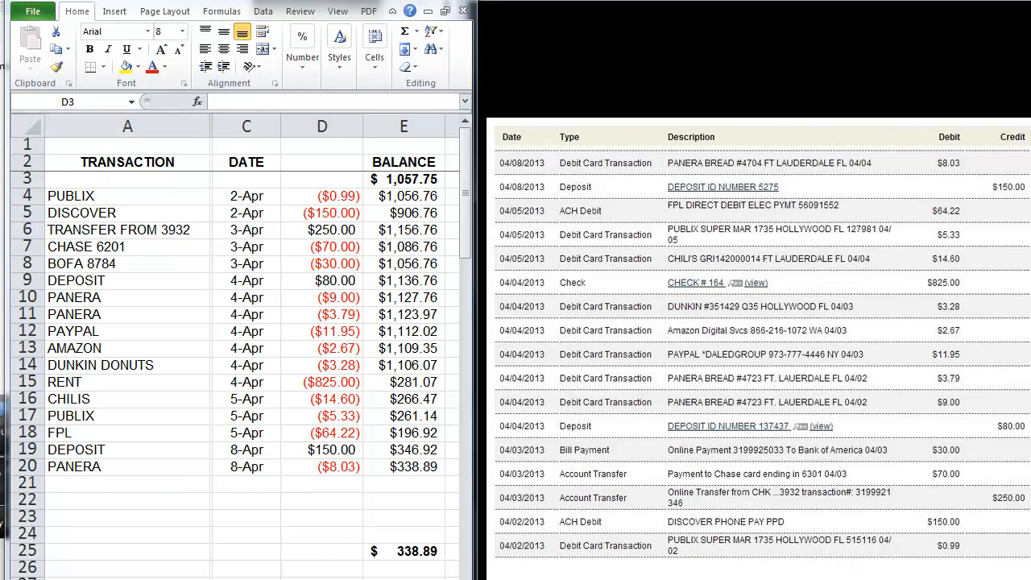
click(143, 124)
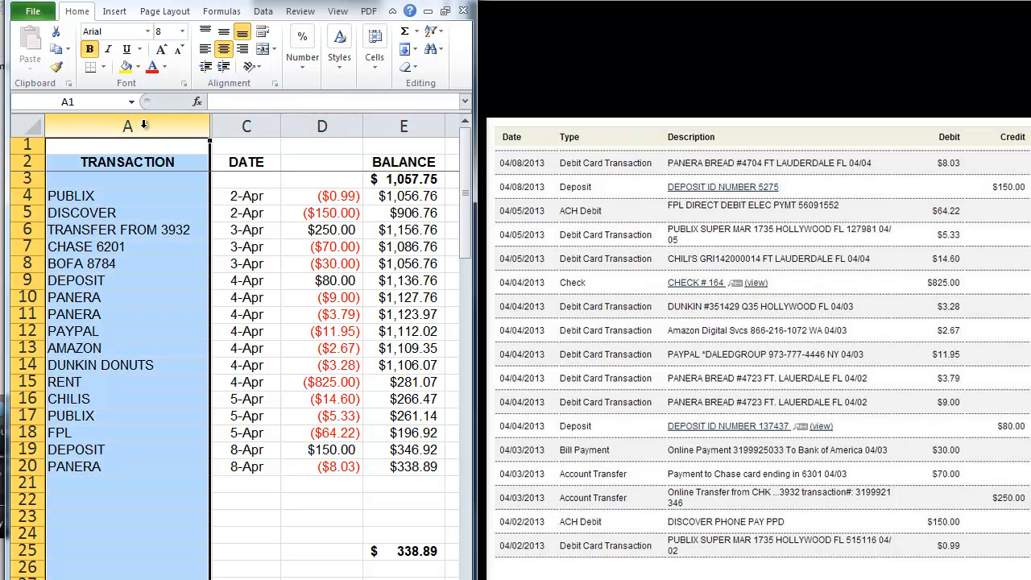
click(161, 489)
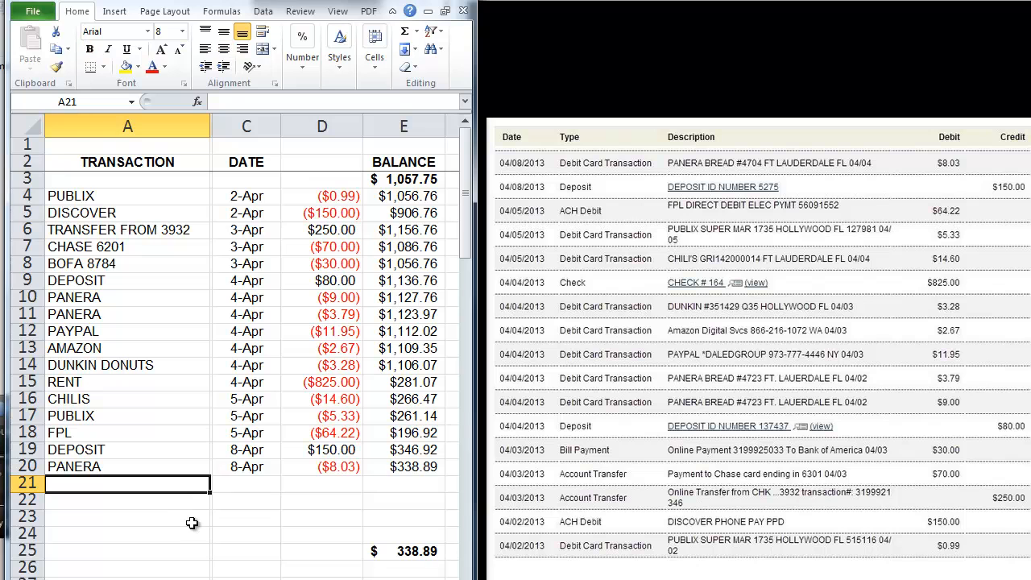
drag(174, 488, 393, 536)
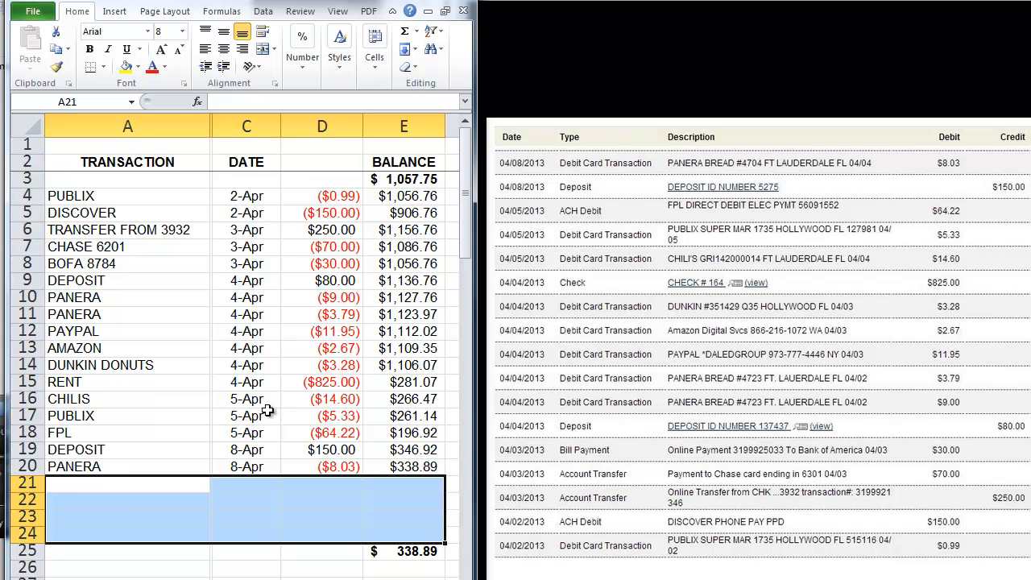
click(258, 128)
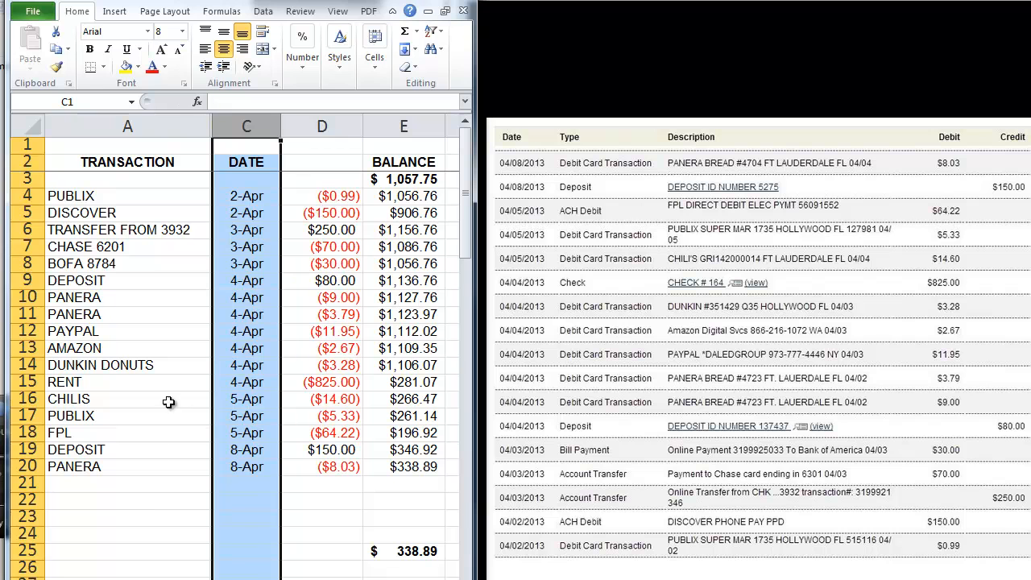
Step: Widen the workbook window and unhide the notes column between TRANSACTION and DATE
click(146, 502)
drag(473, 171, 705, 171)
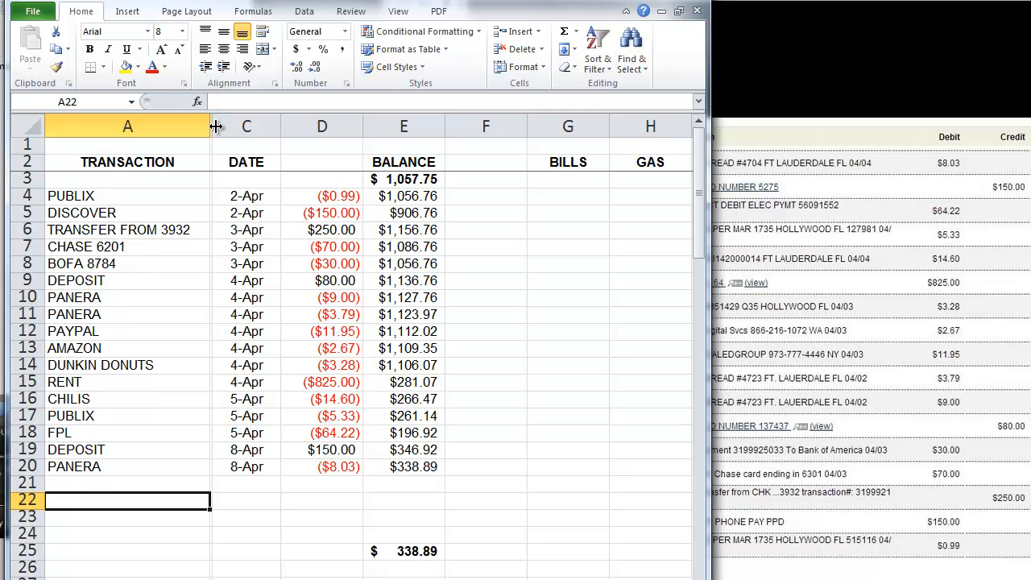
drag(215, 126, 371, 123)
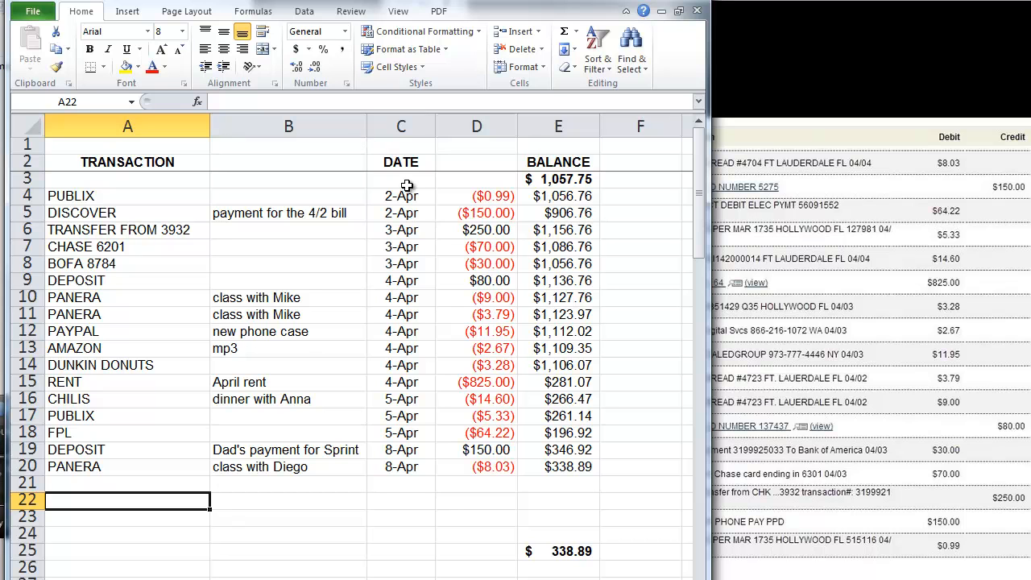
Step: Label the notes column's heading cell B2 as NOTES
click(332, 162)
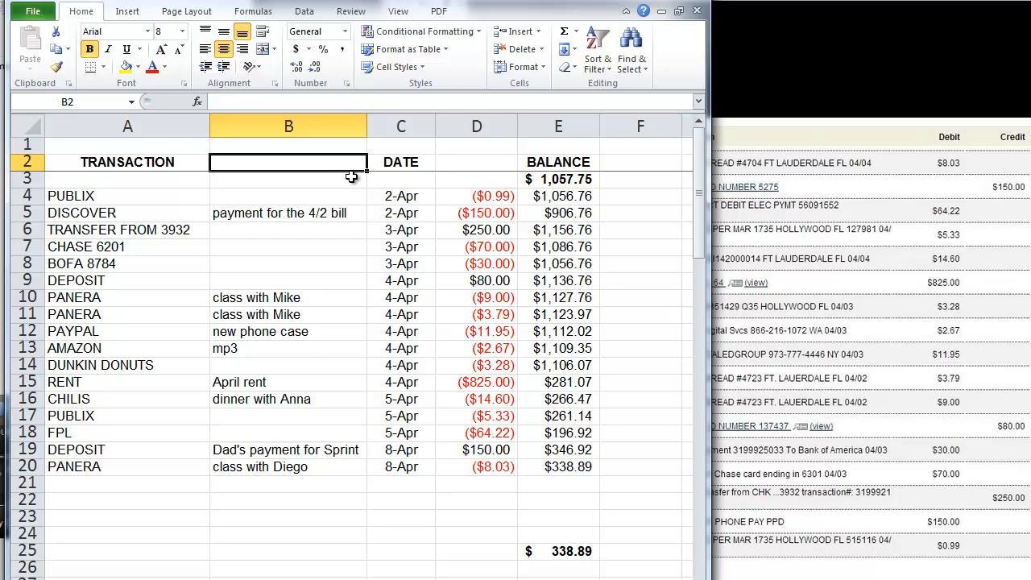
text(NOTES)
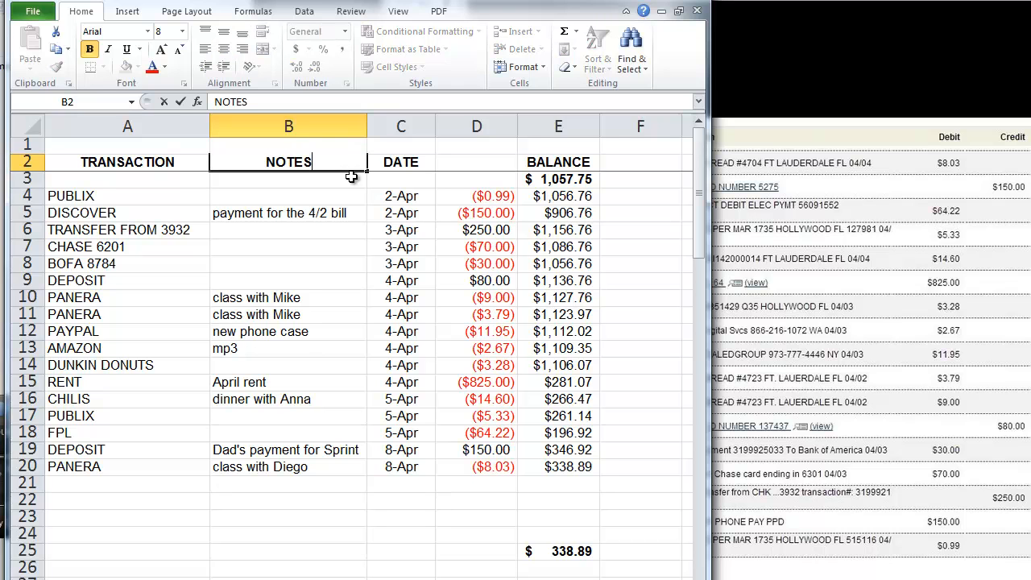
key(Return)
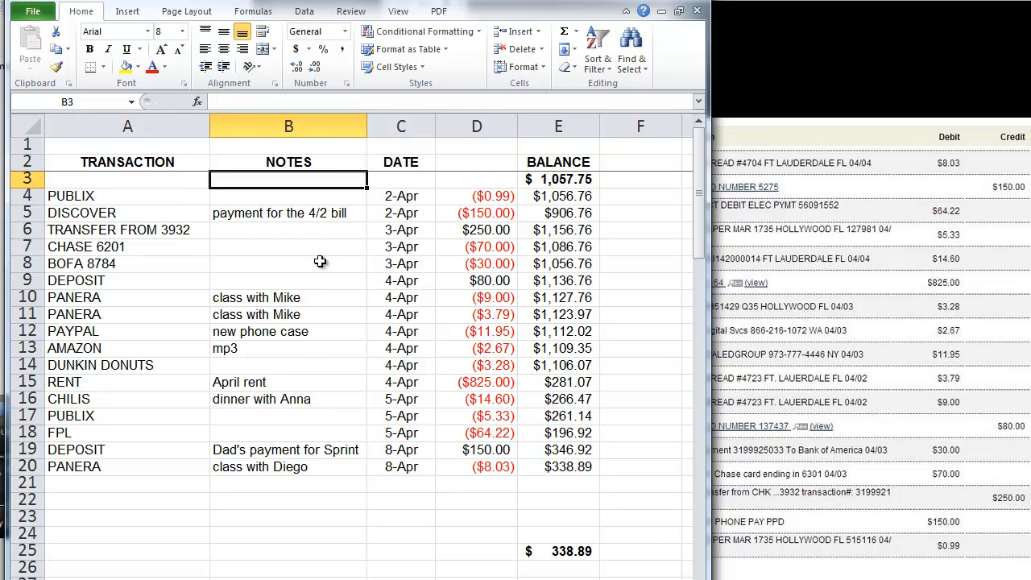
Step: Check the PANERA, PAYPAL and 8-Apr DEPOSIT rows, then hide the NOTES column again
click(31, 314)
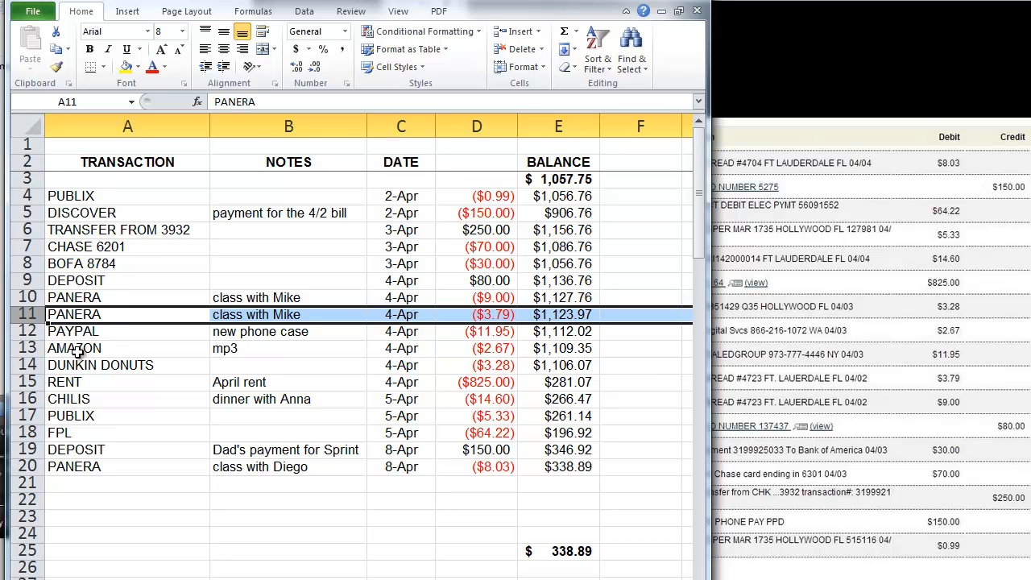
click(27, 331)
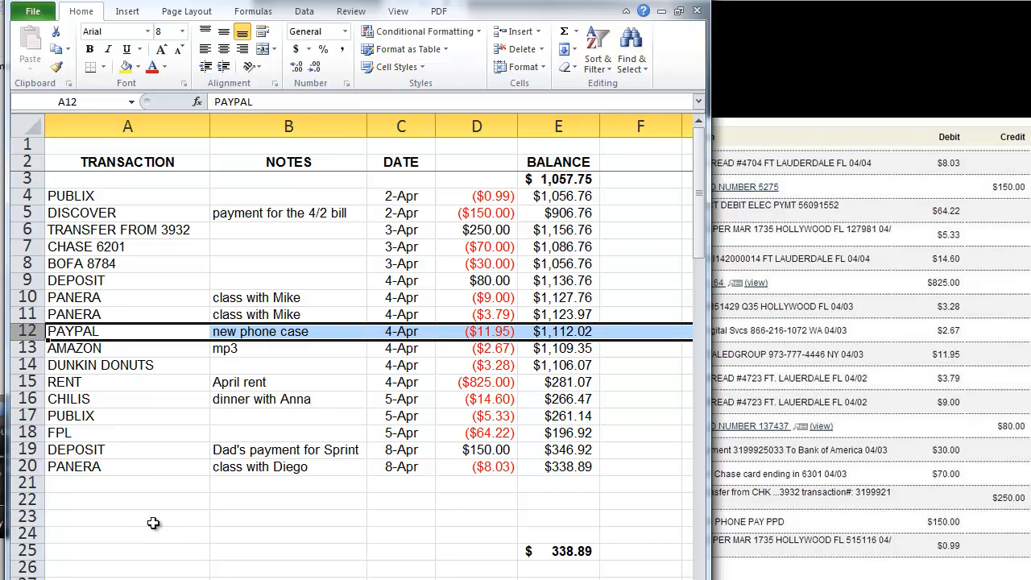
click(26, 449)
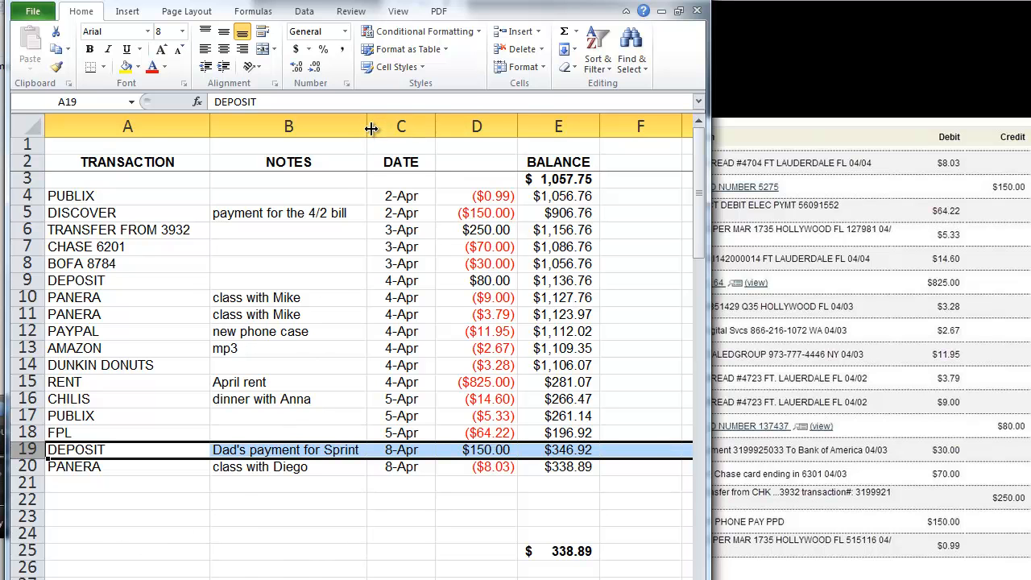
drag(368, 126, 213, 125)
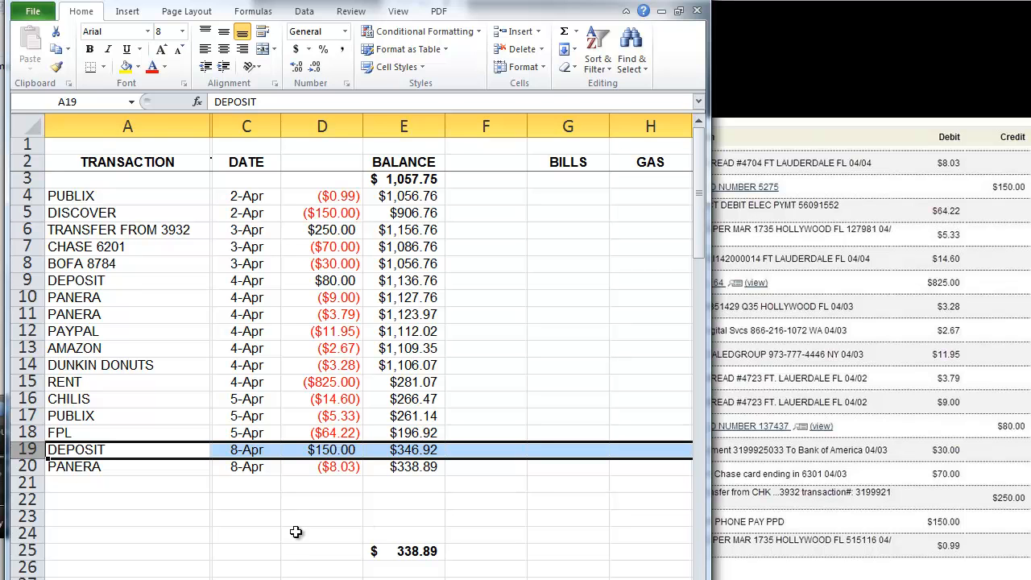
Step: Enter 10-Apr dates in C21 and C22, typed as 4-10 and 4/10
click(248, 485)
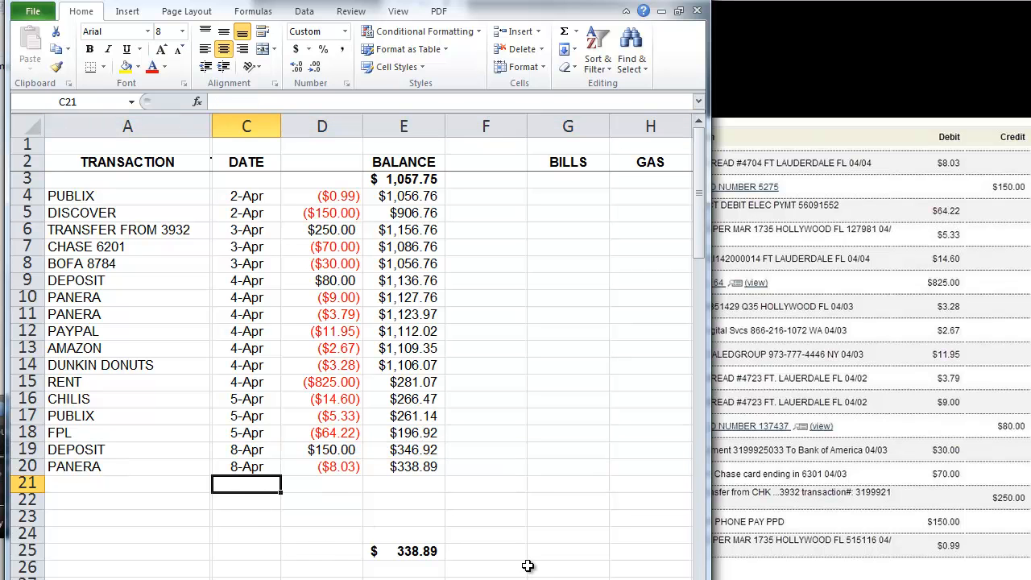
text(4-10)
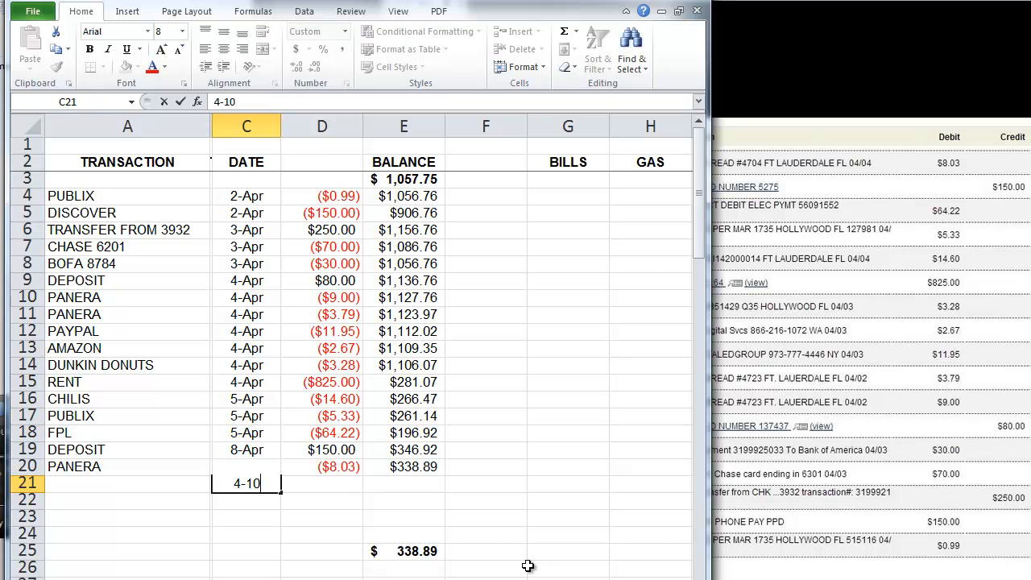
key(Return)
text(4)
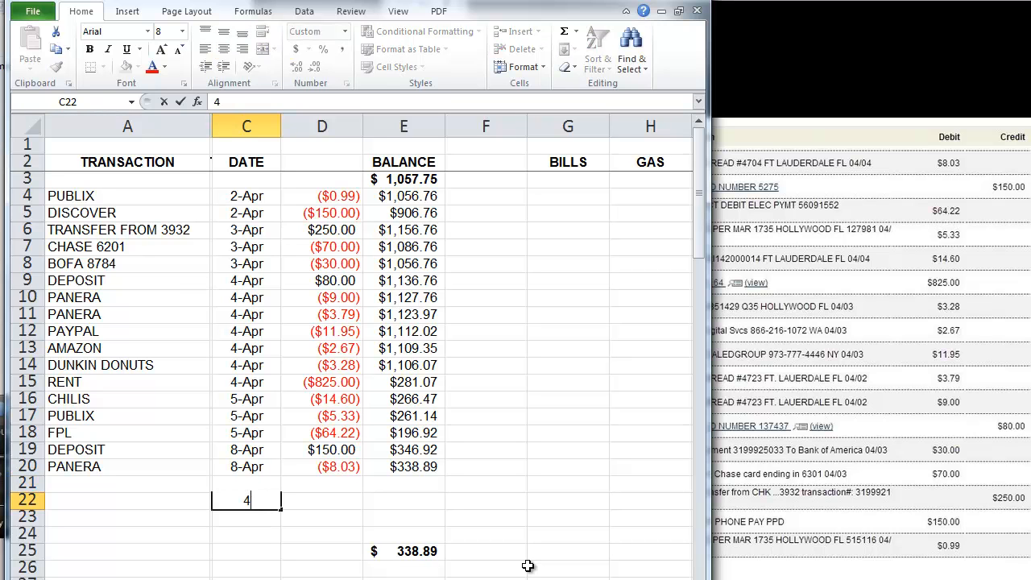
text(/10)
key(Return)
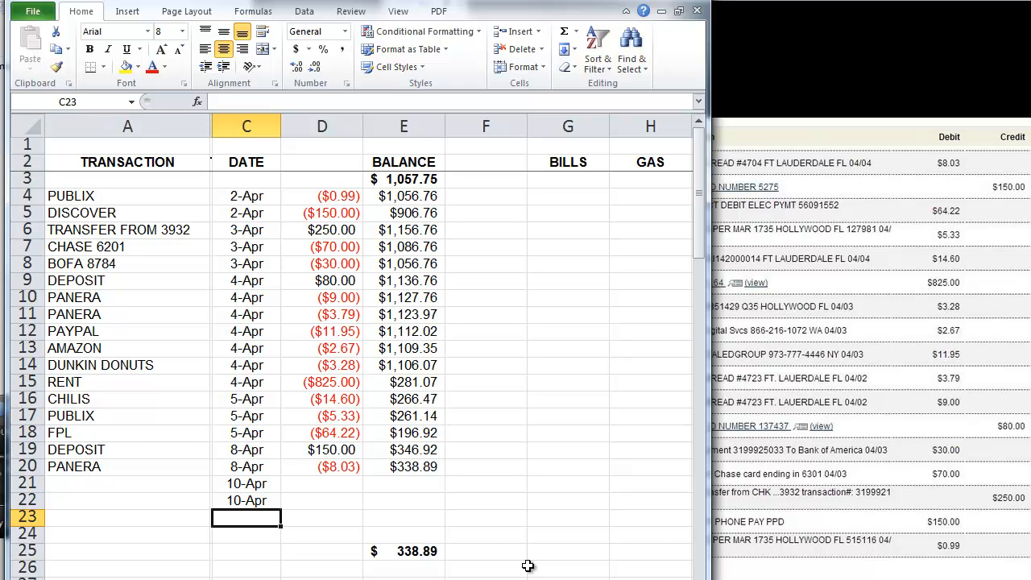
Step: Enter amounts 100 in D21 and -100 in D22
key(Right)
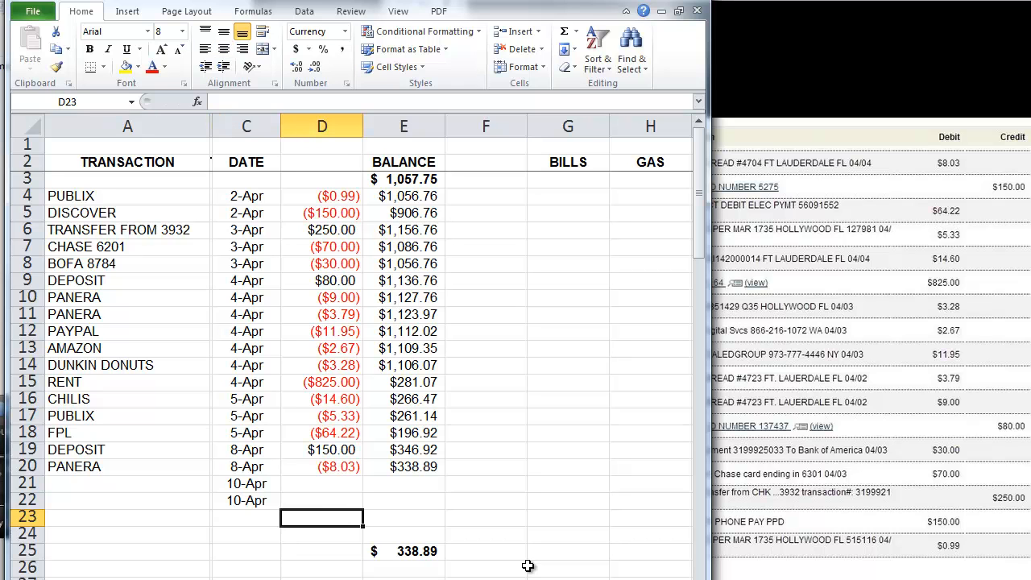
key(Up)
key(Up)
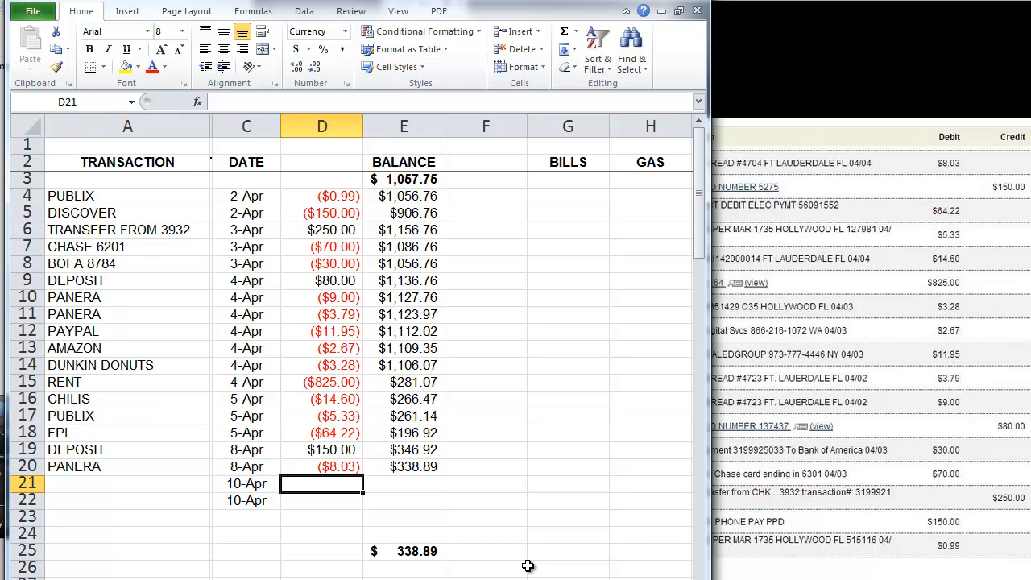
text(100)
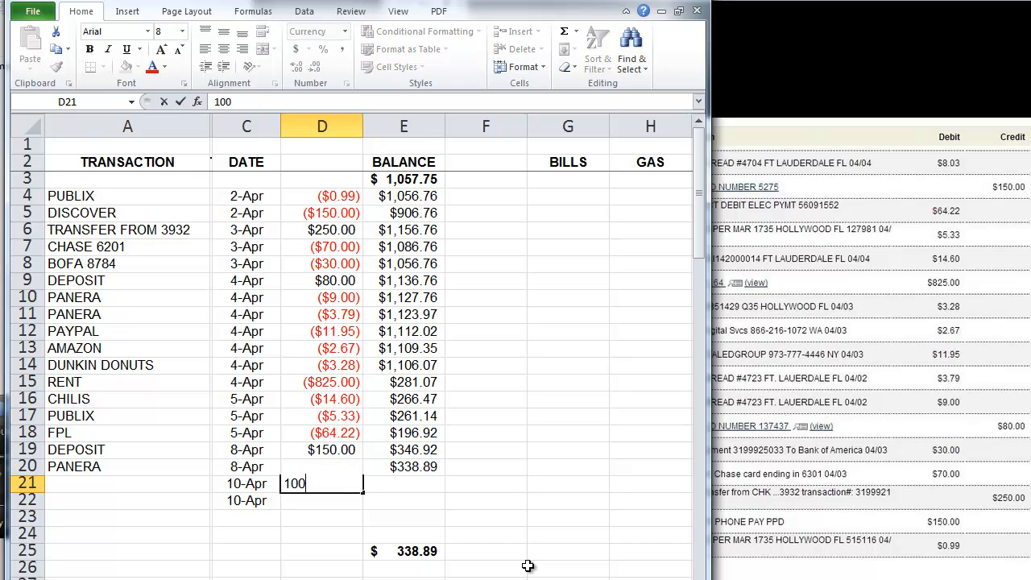
key(Return)
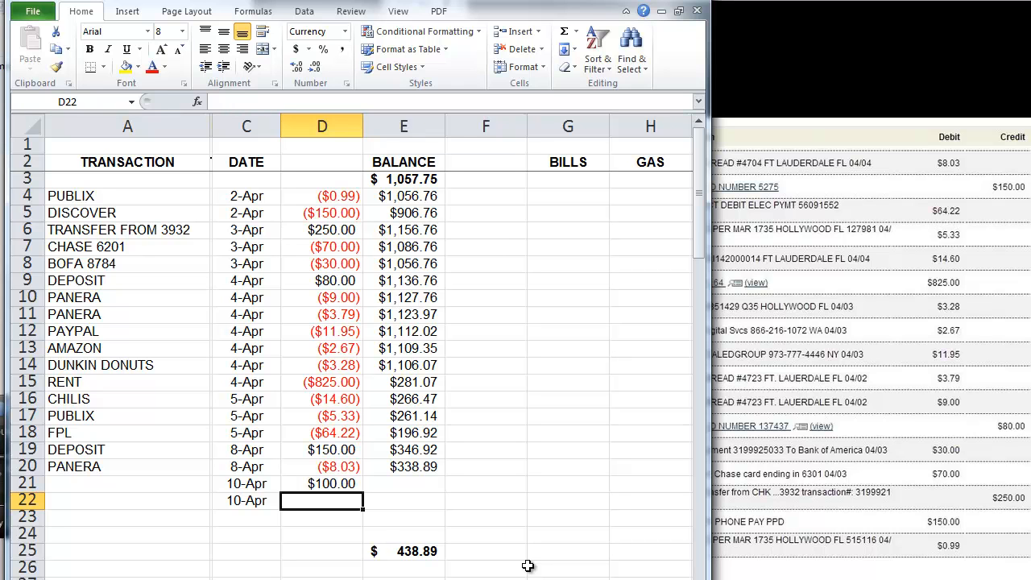
text(-100)
key(Return)
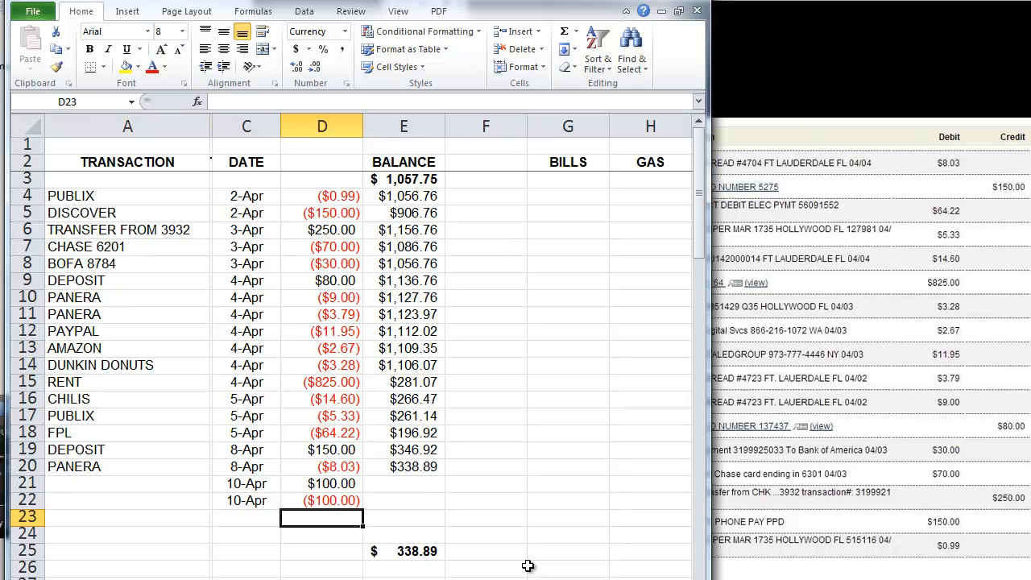
click(405, 128)
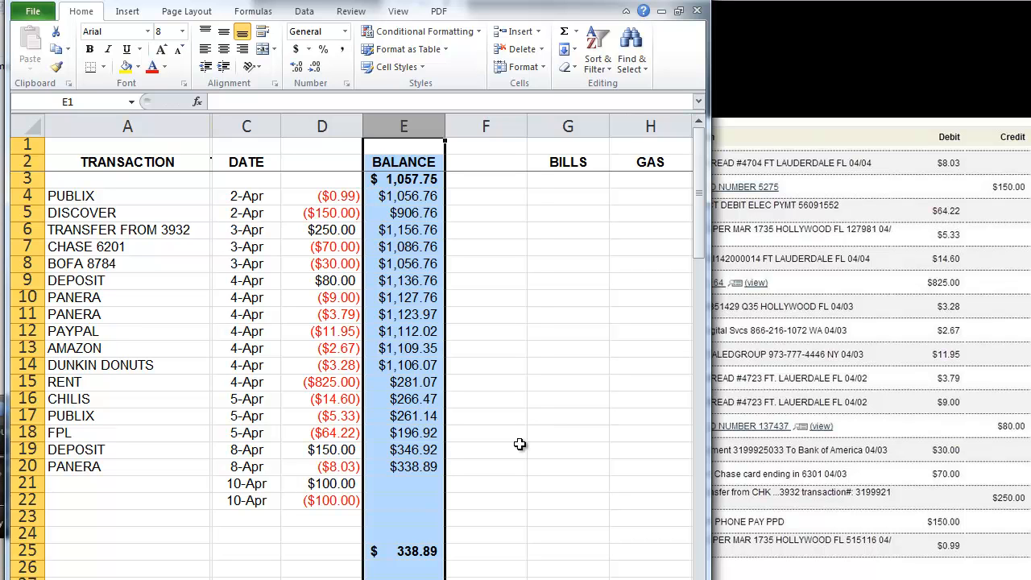
click(408, 467)
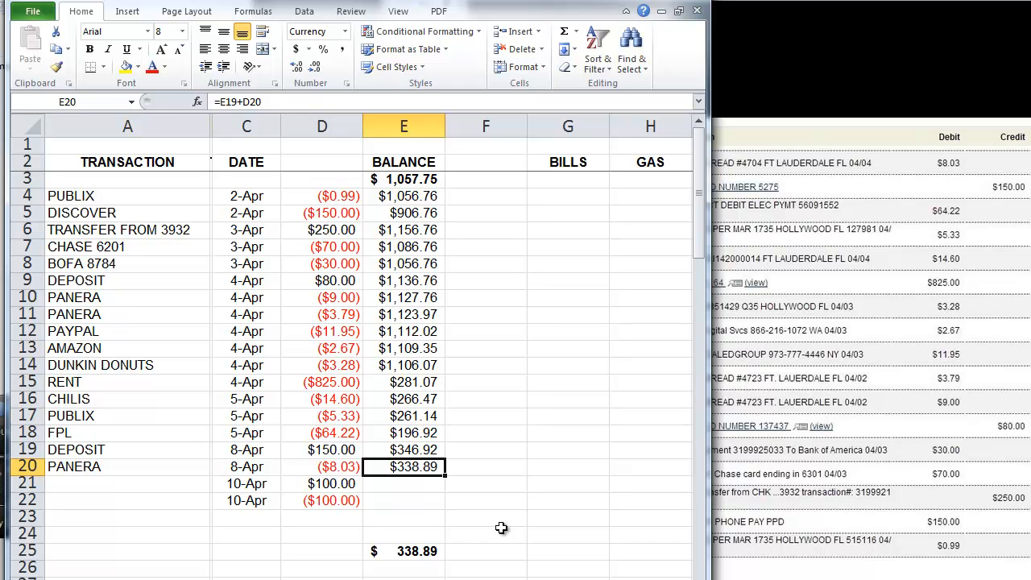
click(423, 551)
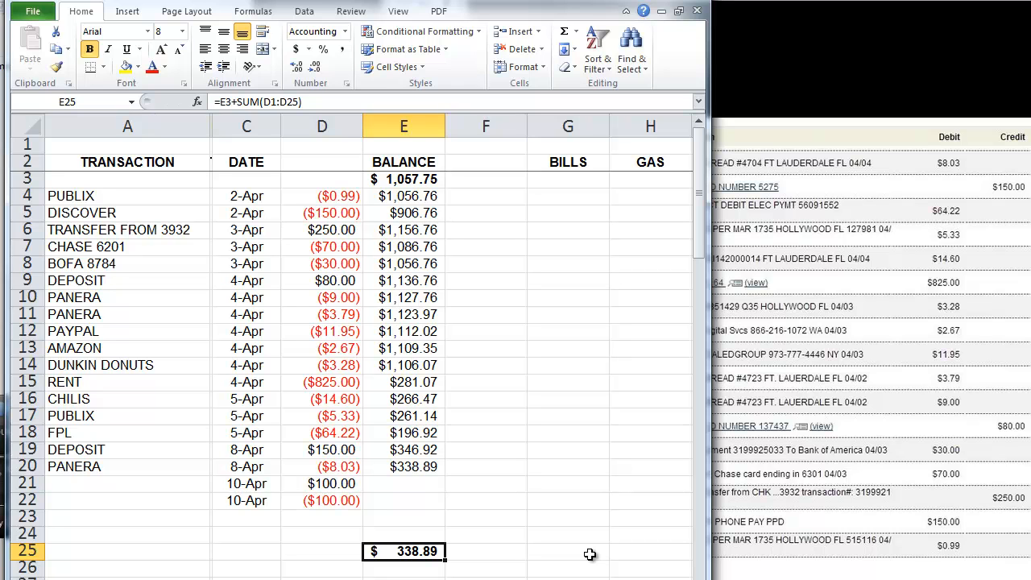
click(430, 466)
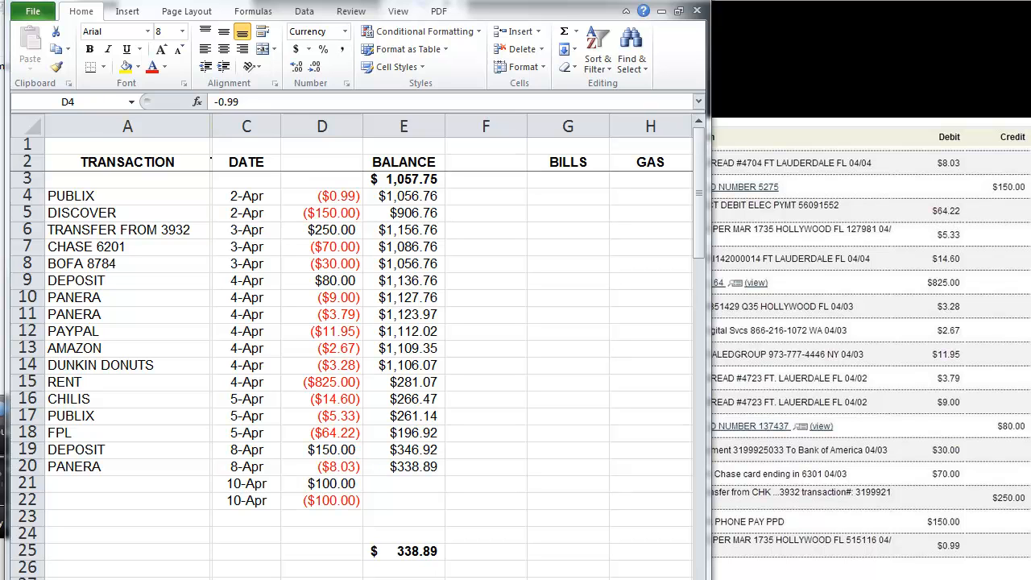
click(413, 553)
click(413, 548)
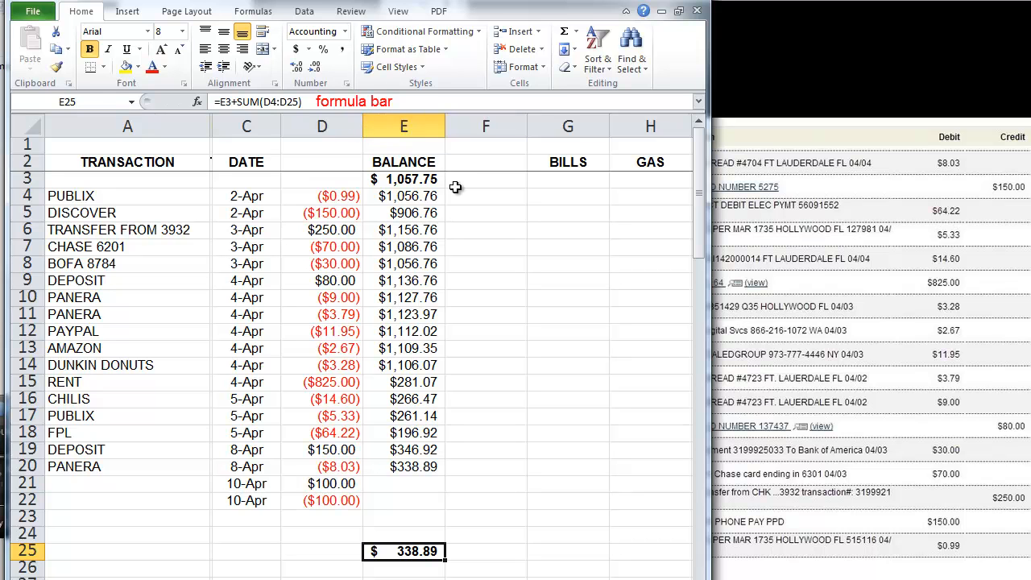
click(408, 127)
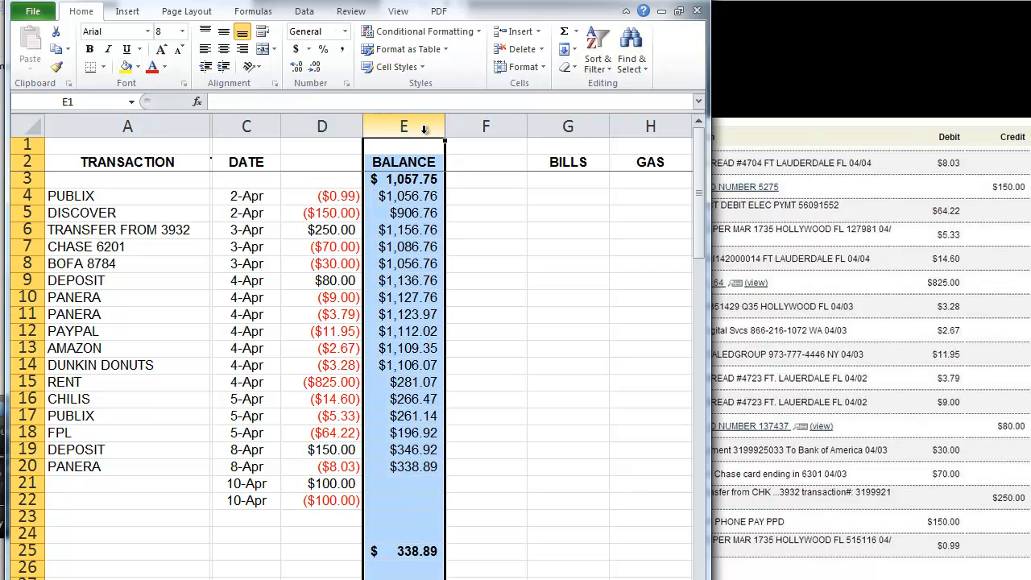
click(27, 178)
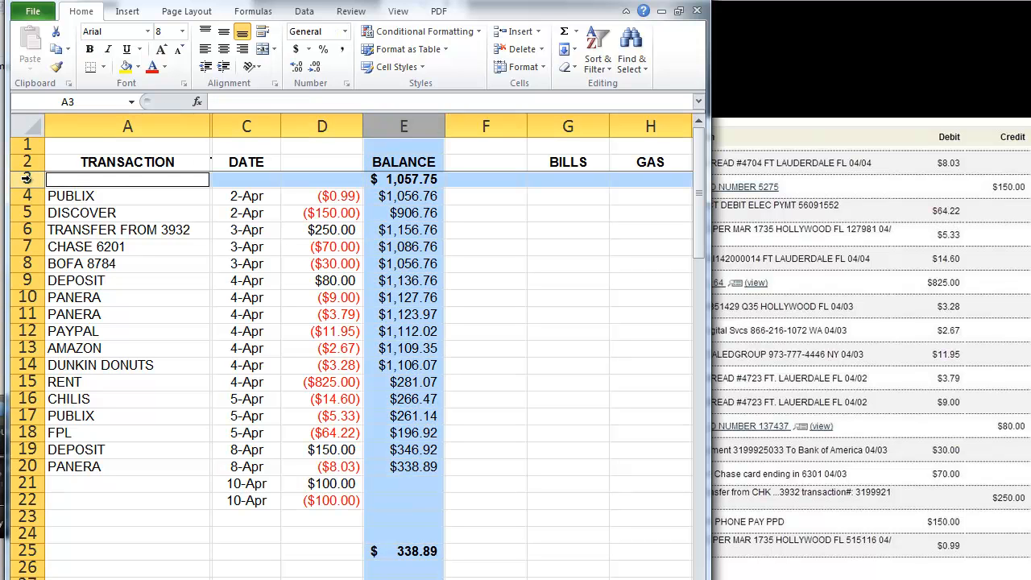
click(383, 182)
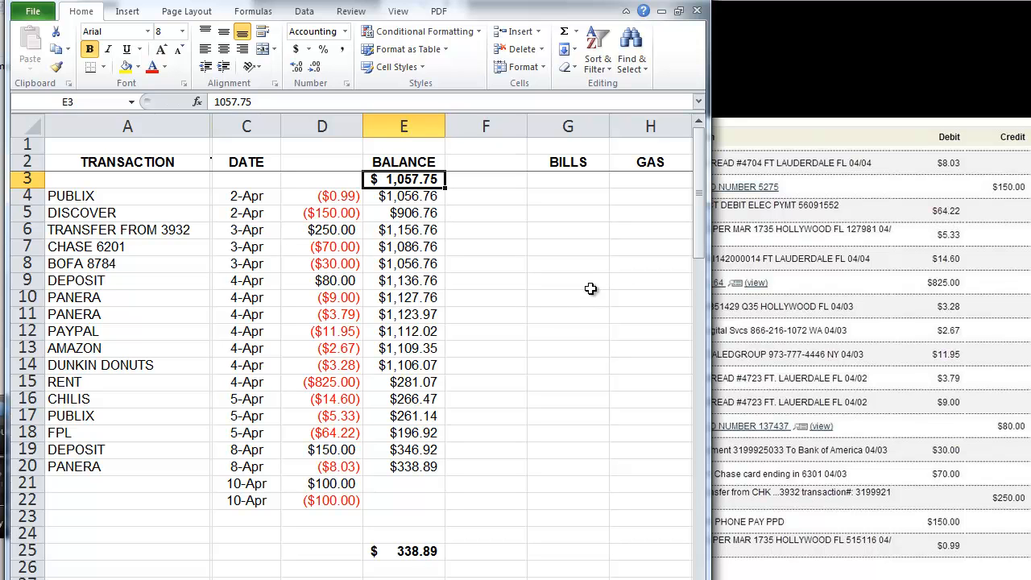
Step: Drag the workbook's right border left to expose the full bank statement page
drag(702, 236, 482, 293)
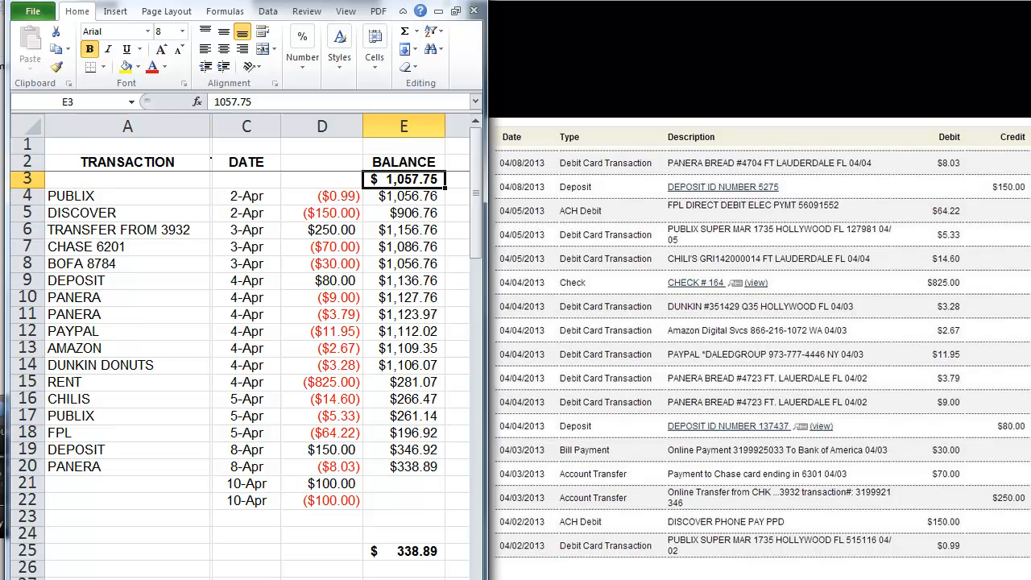
click(404, 551)
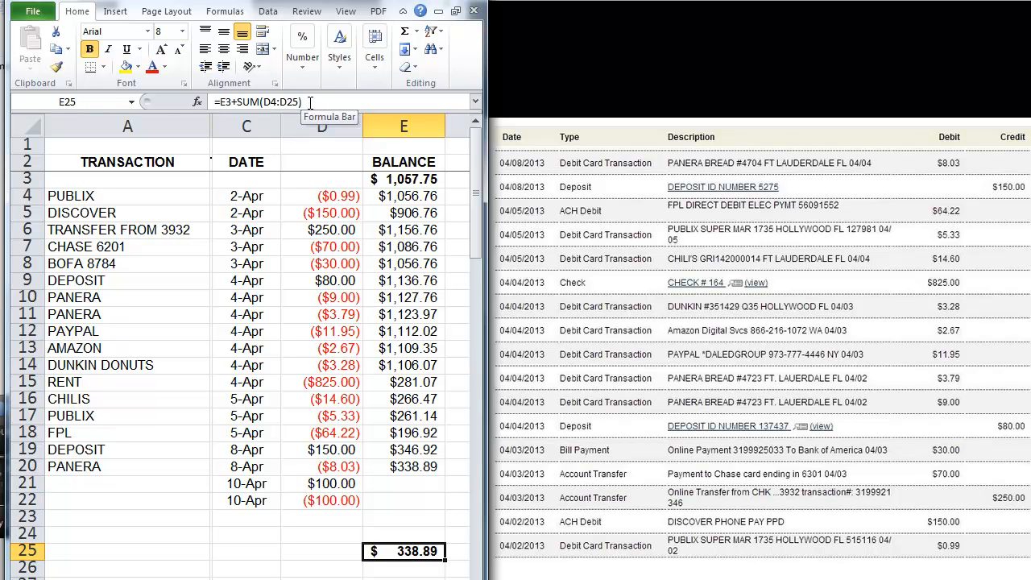
click(405, 178)
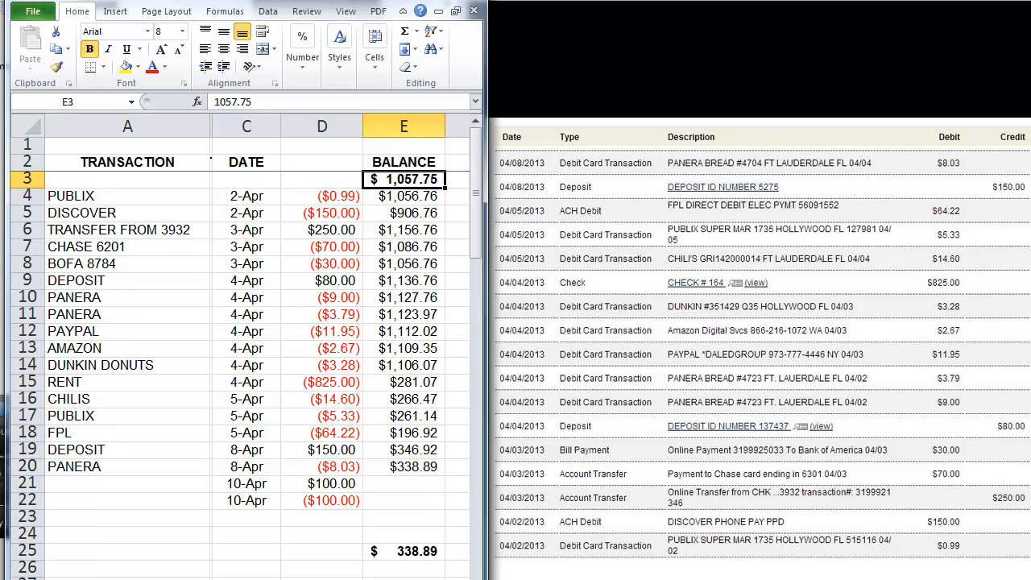
click(413, 552)
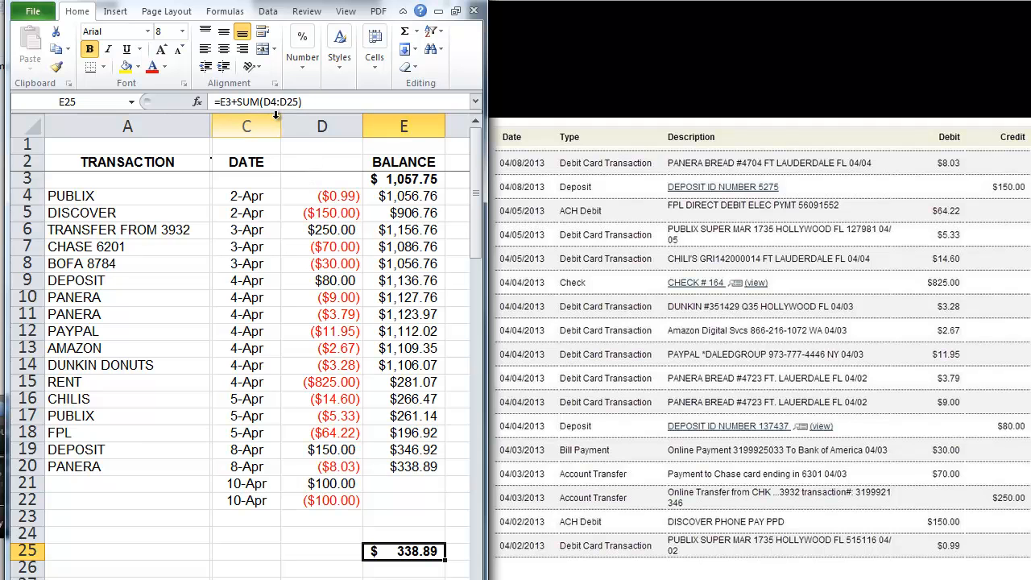
drag(314, 196, 305, 363)
drag(304, 388, 332, 550)
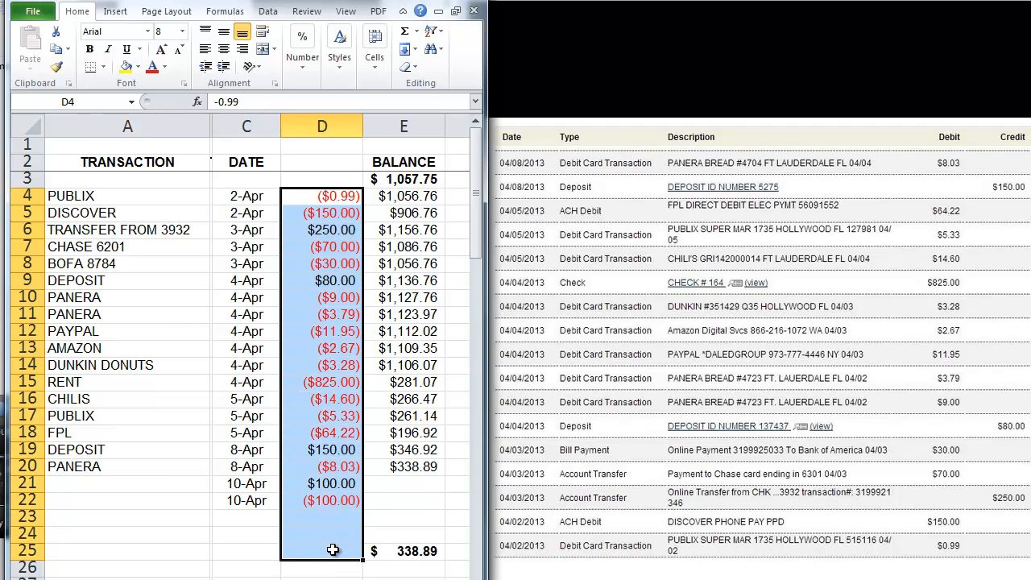
click(415, 571)
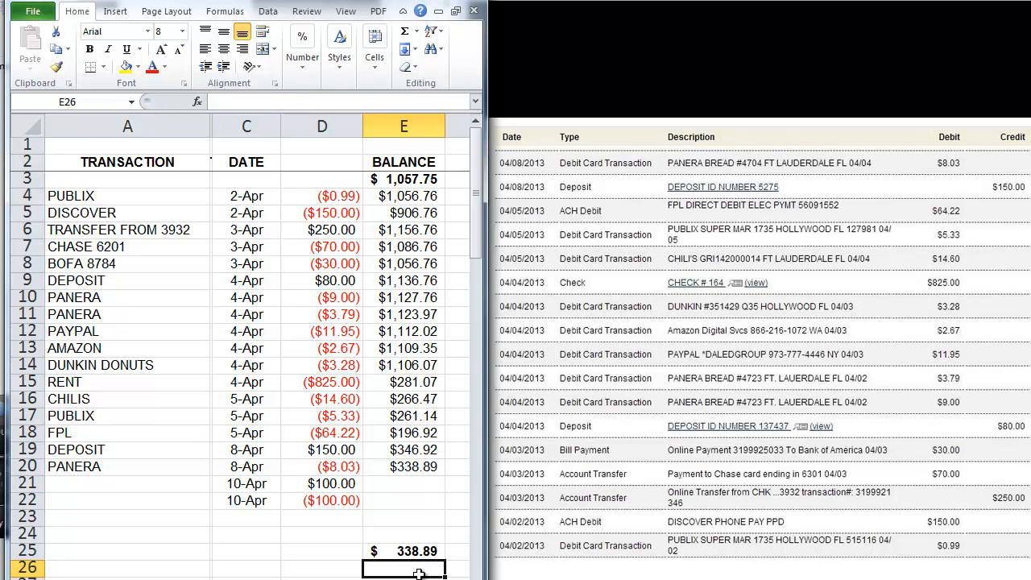
click(417, 551)
click(316, 103)
drag(316, 105, 165, 101)
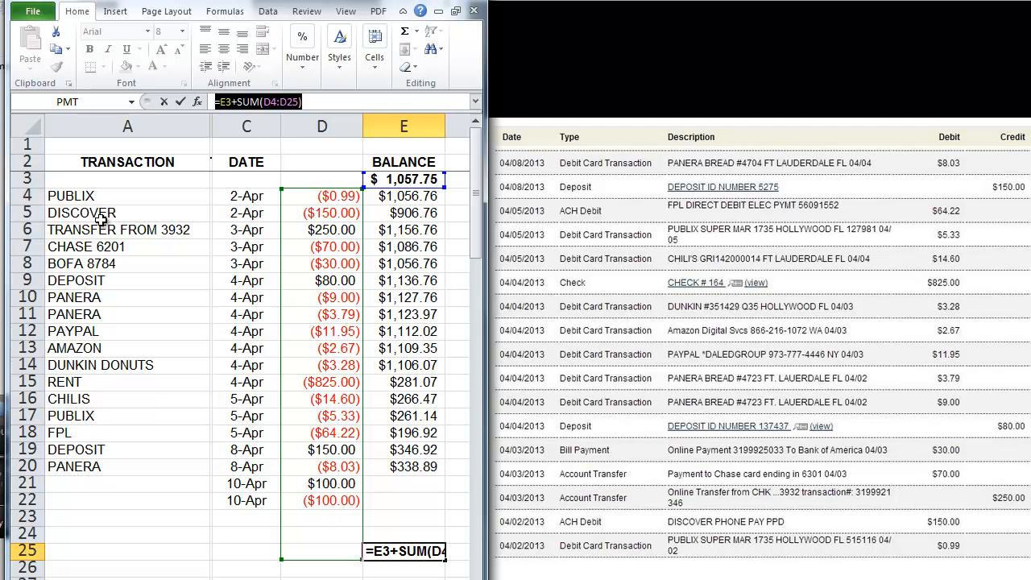
click(220, 471)
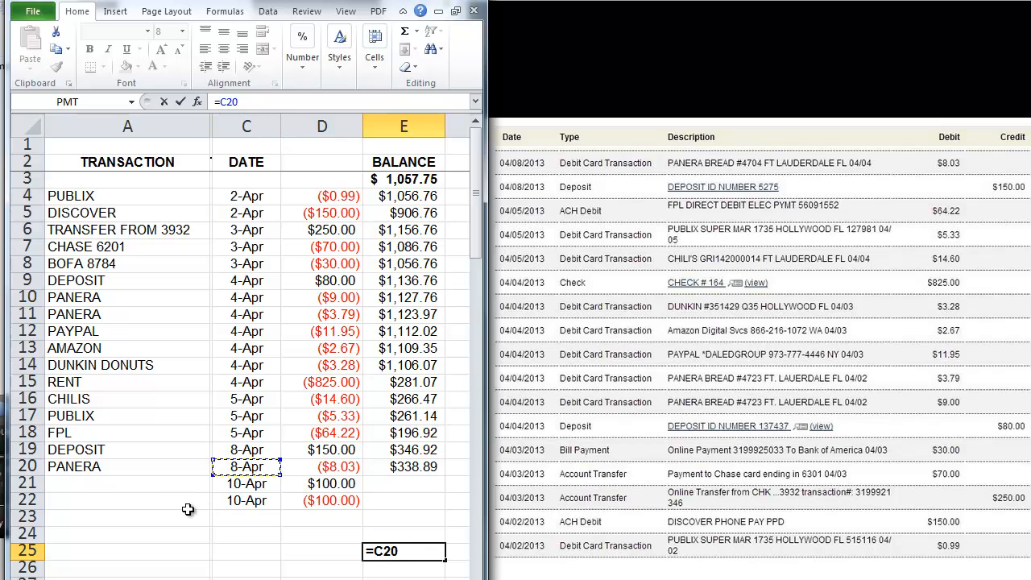
key(Escape)
drag(142, 483, 391, 533)
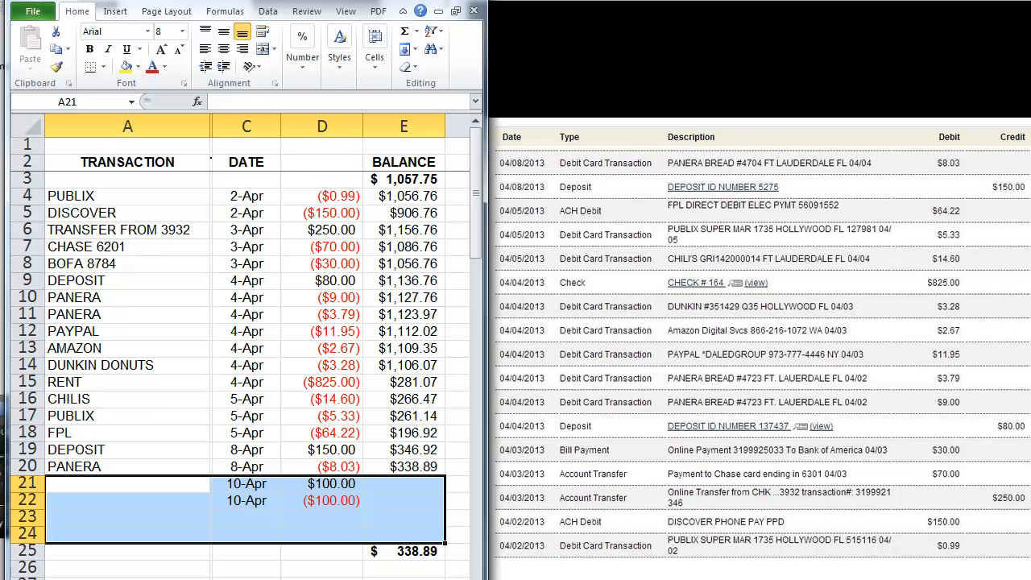
Step: Clear the 10-Apr $100.00 and ($100.00) test entries in C21:D22, then select C22:C28
drag(203, 552, 384, 575)
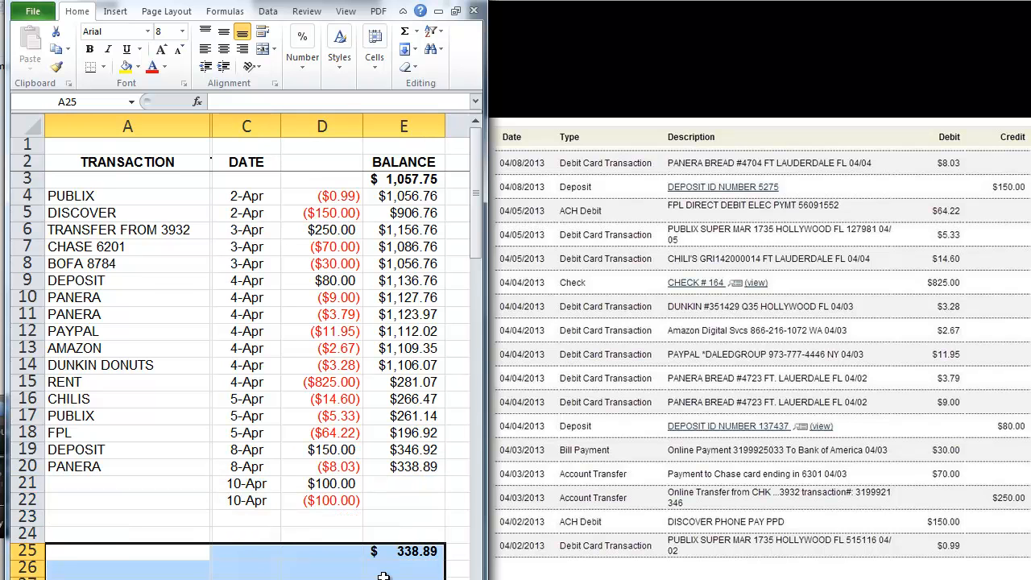
click(407, 556)
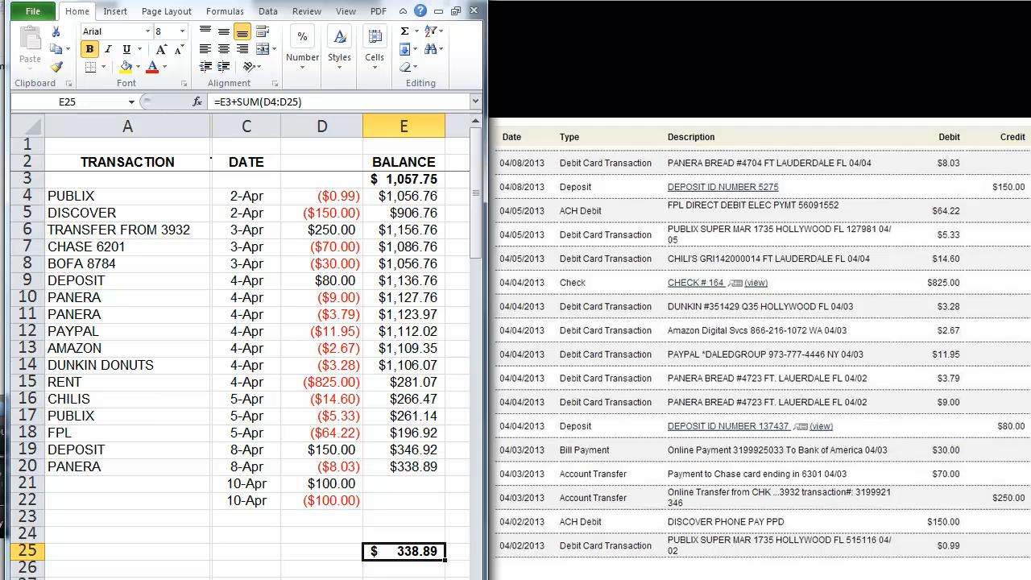
scroll(186, 525, down, 1)
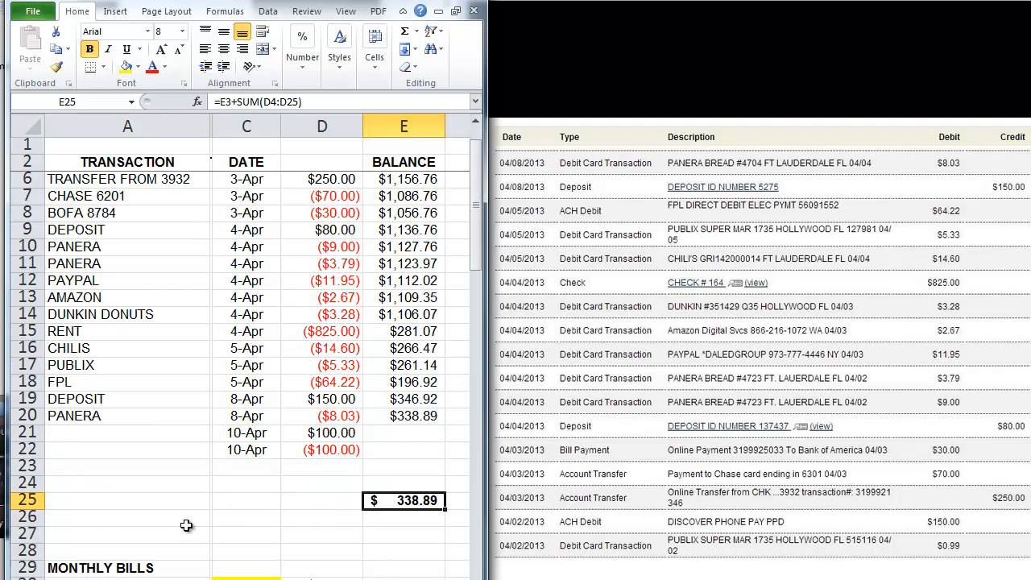
scroll(186, 525, down, 2)
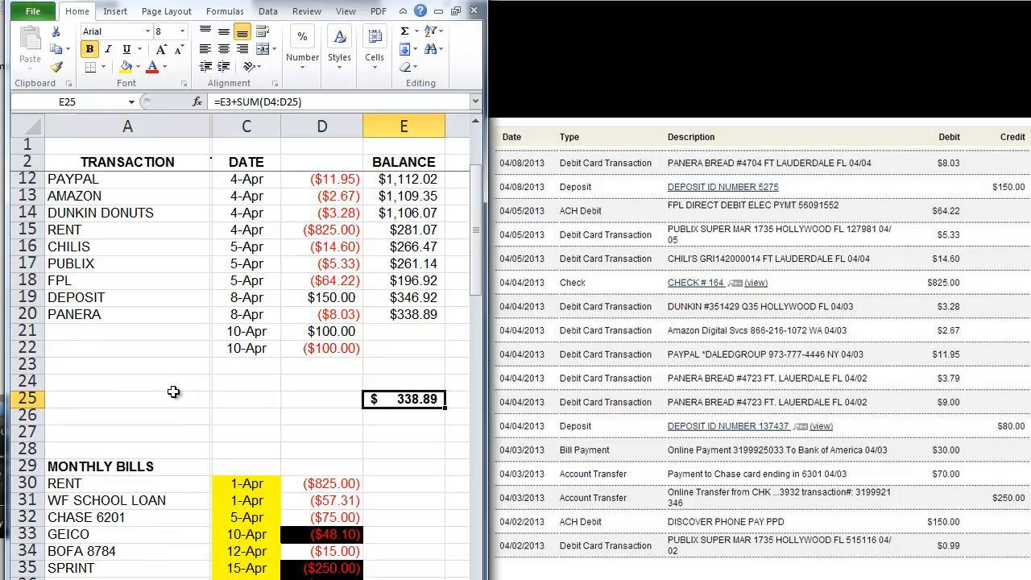
drag(234, 334, 332, 348)
key(Delete)
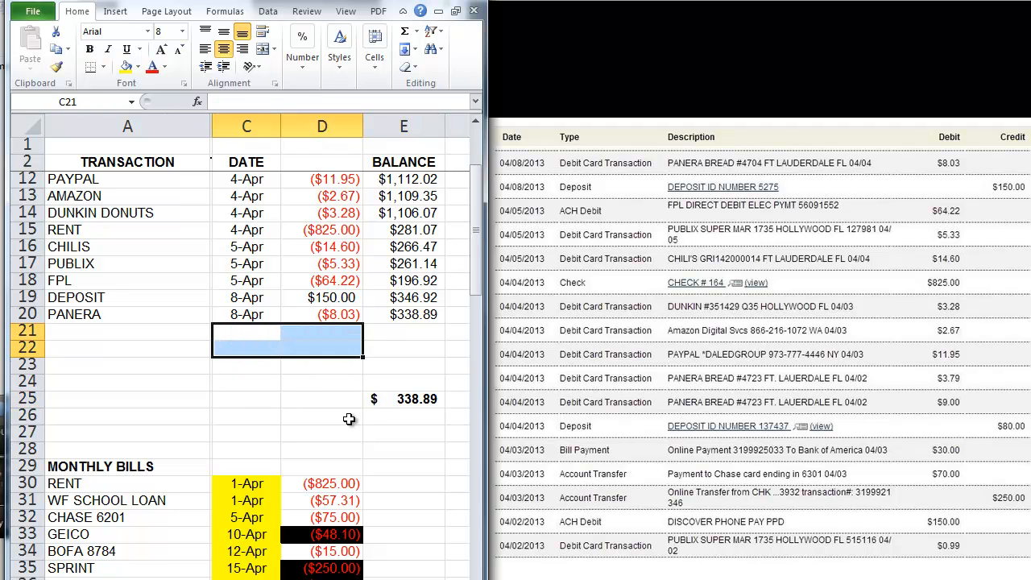
click(283, 382)
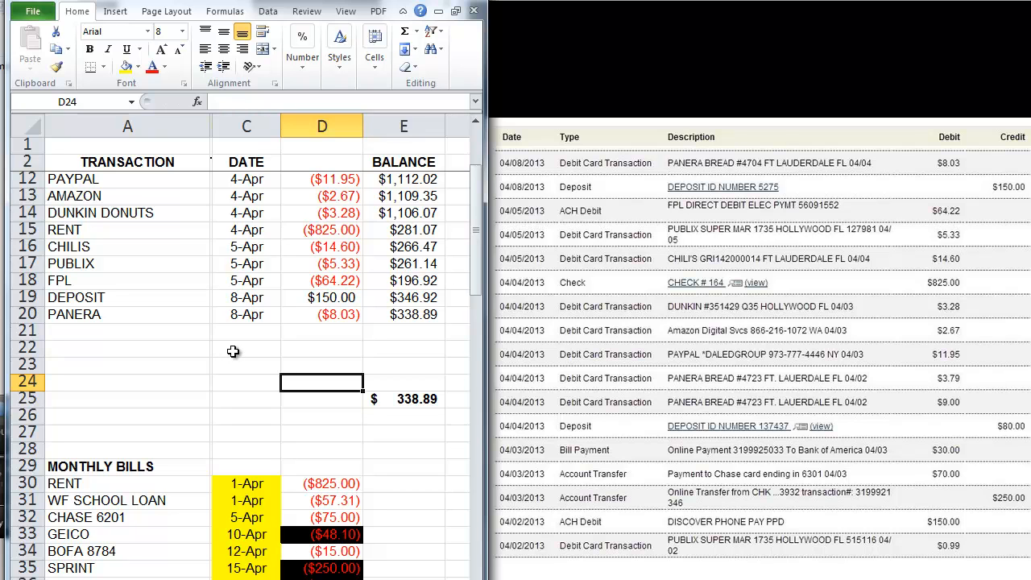
click(232, 352)
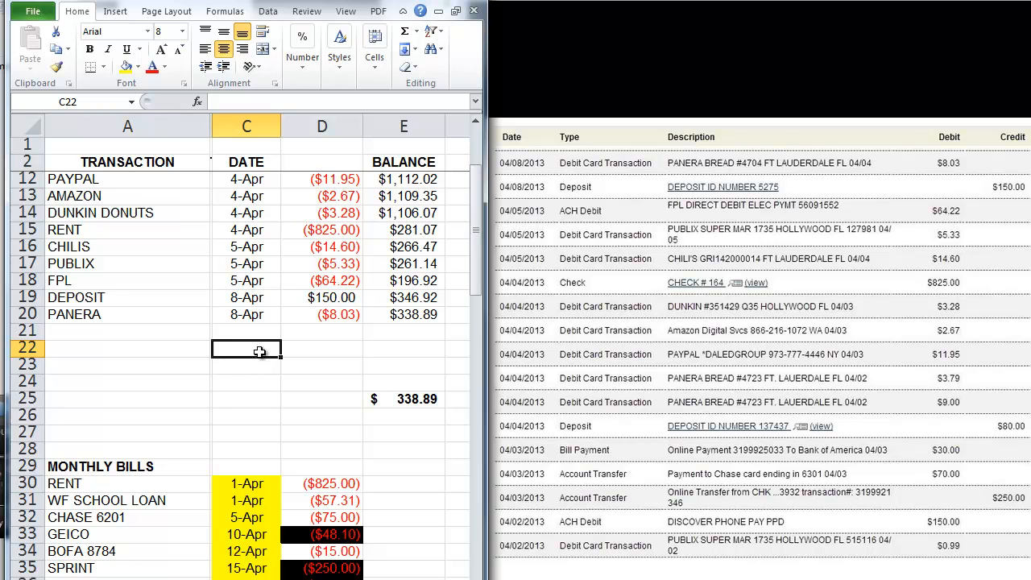
drag(260, 352, 248, 449)
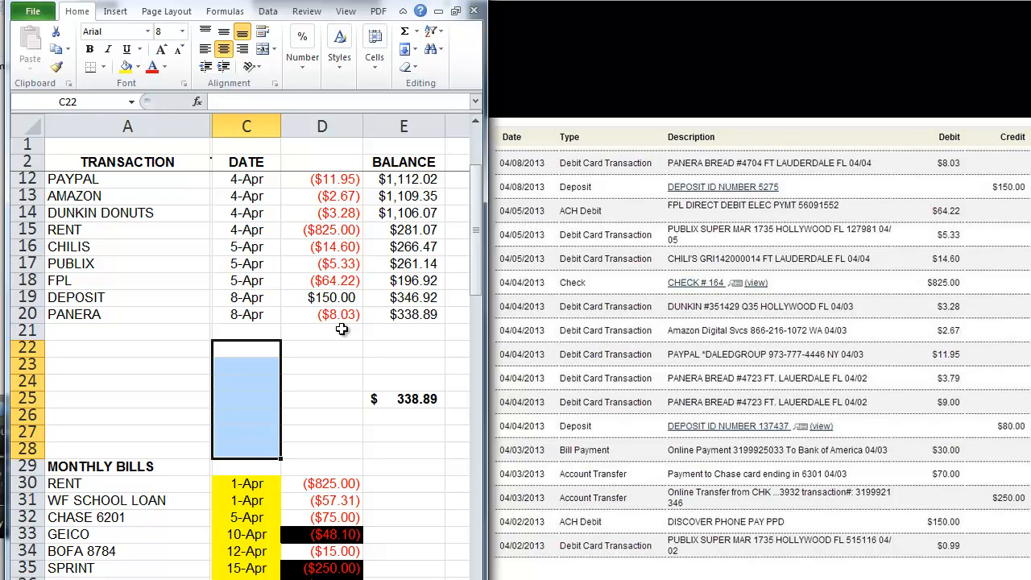
Step: Widen the window, insert blank sheet rows, then delete the extra blank rows again
drag(486, 149, 712, 149)
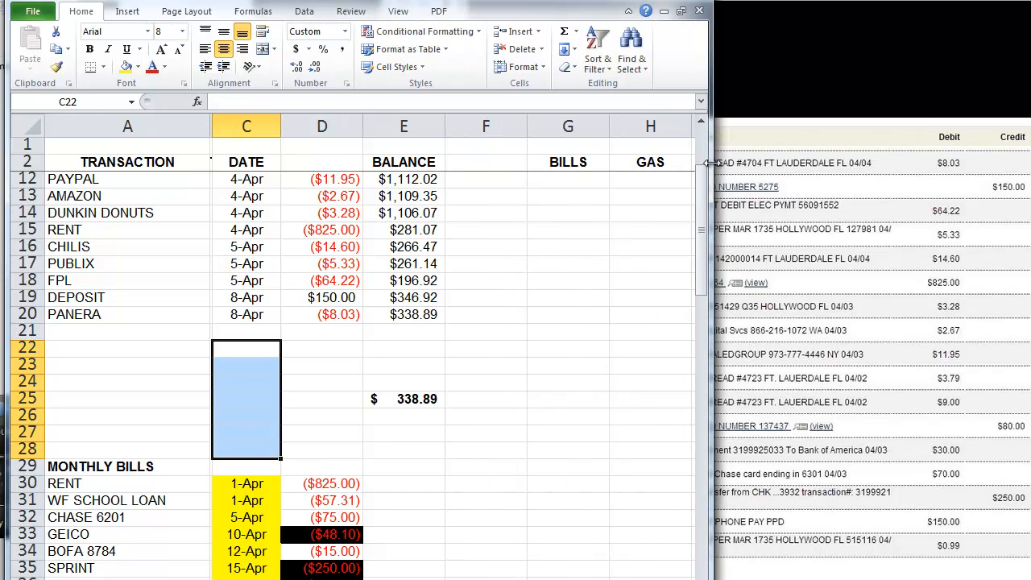
click(539, 33)
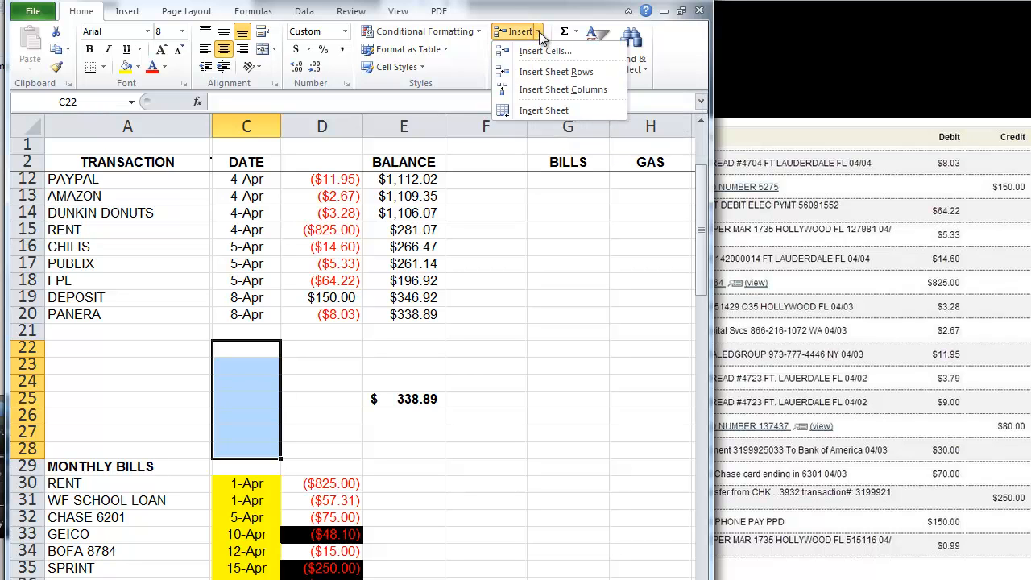
click(548, 73)
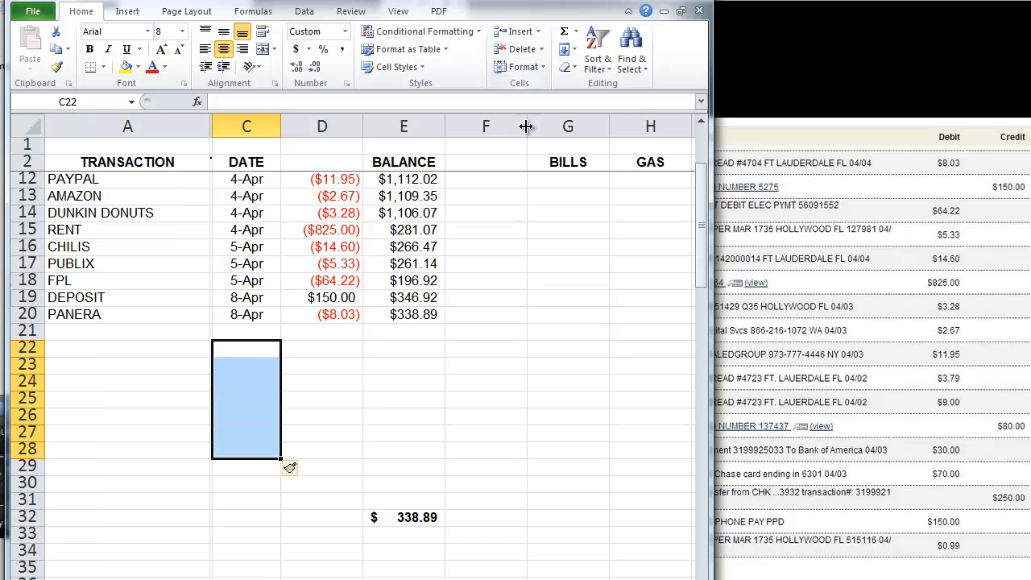
click(353, 409)
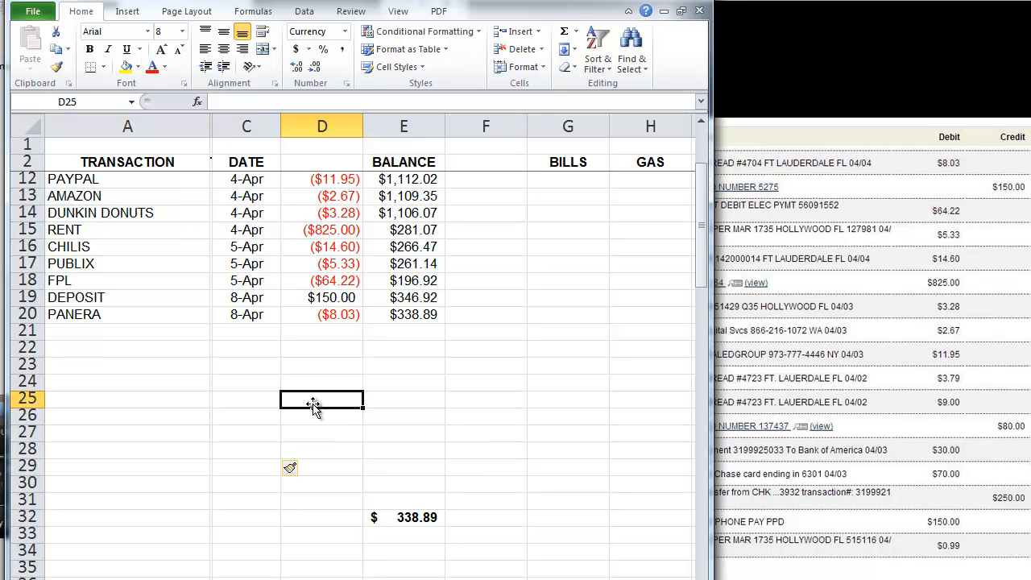
drag(245, 366, 247, 466)
click(541, 49)
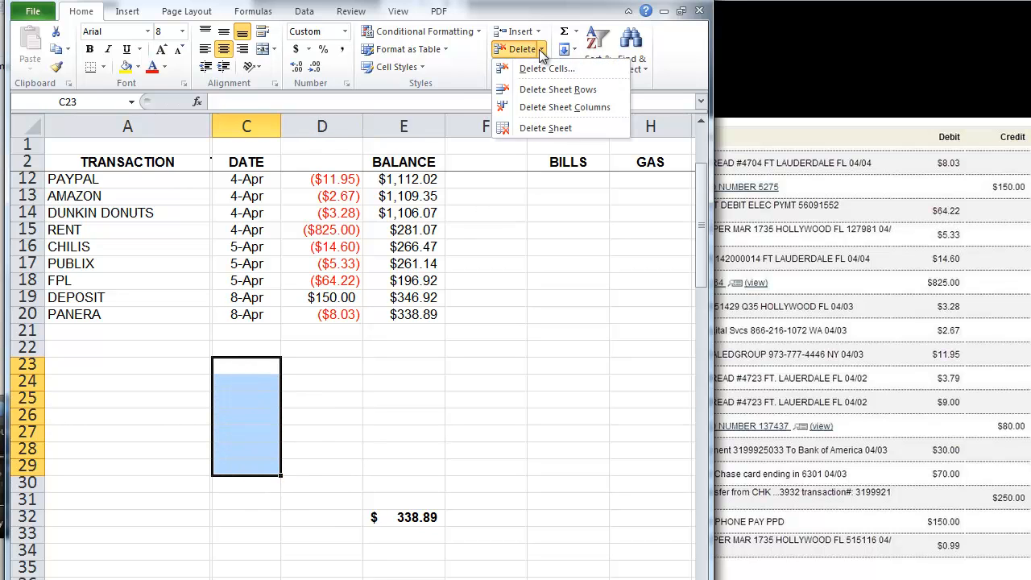
click(554, 90)
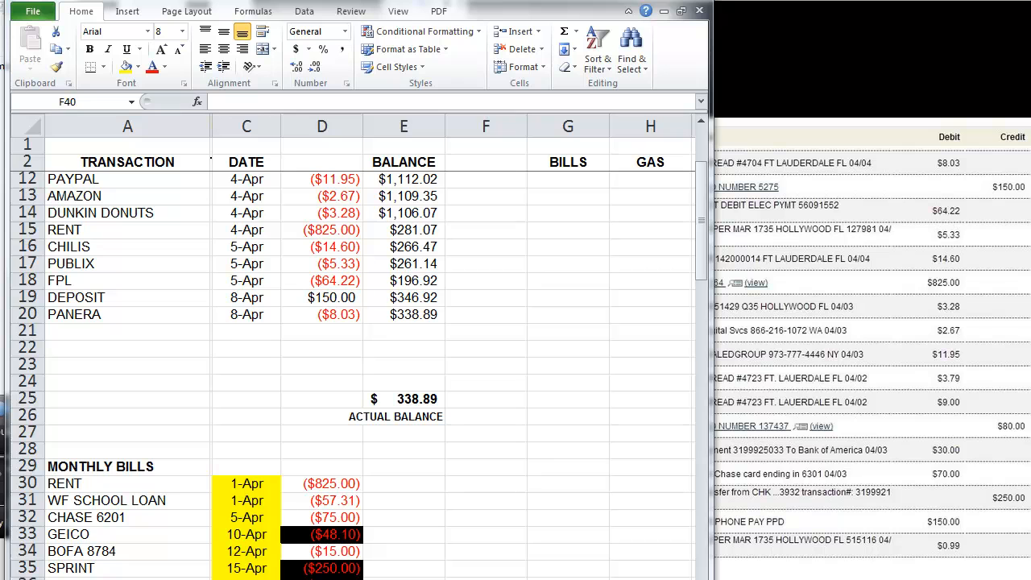
Step: Insert seven blank rows above the $338.89 total, moving ACTUAL BALANCE to row 32
drag(322, 347, 325, 449)
click(537, 32)
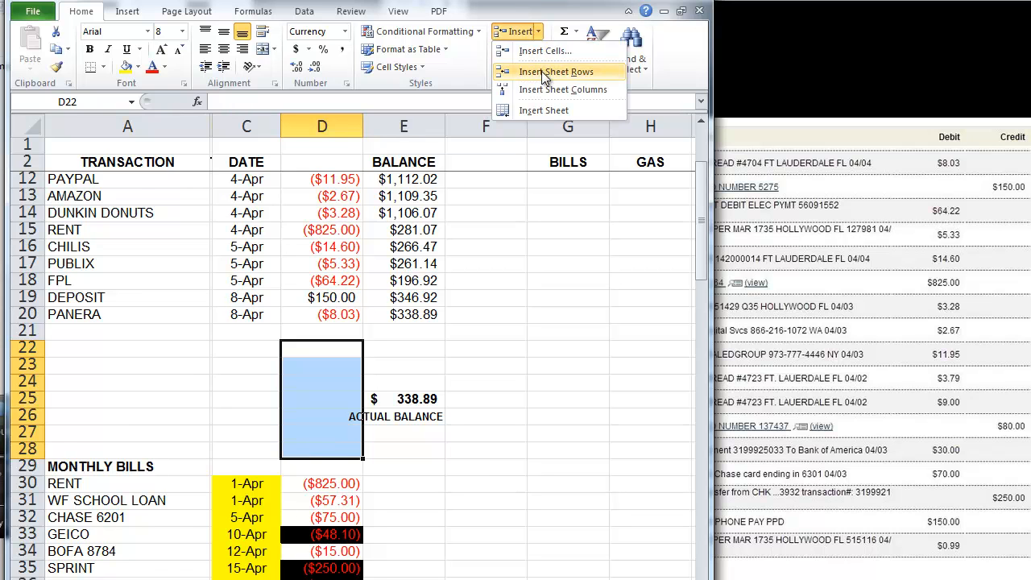
click(544, 71)
click(485, 470)
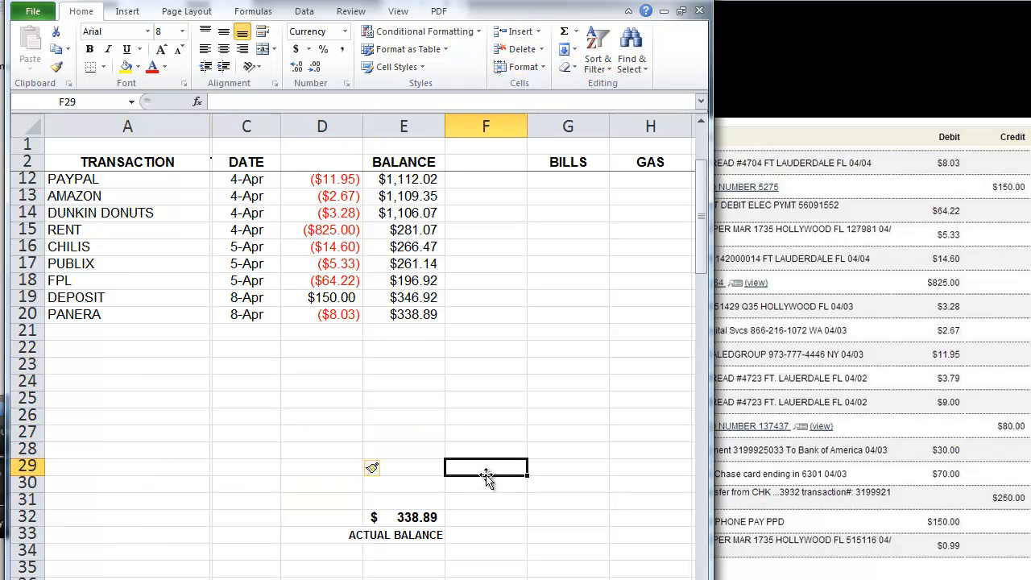
click(109, 338)
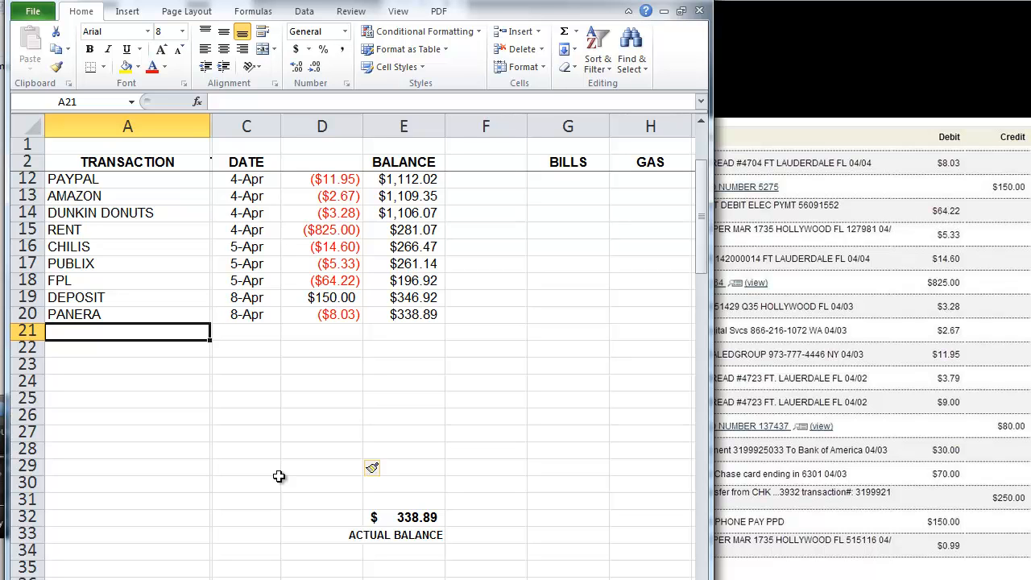
Step: Record CVS on 4/9 for -15 in row 21
text(CVS)
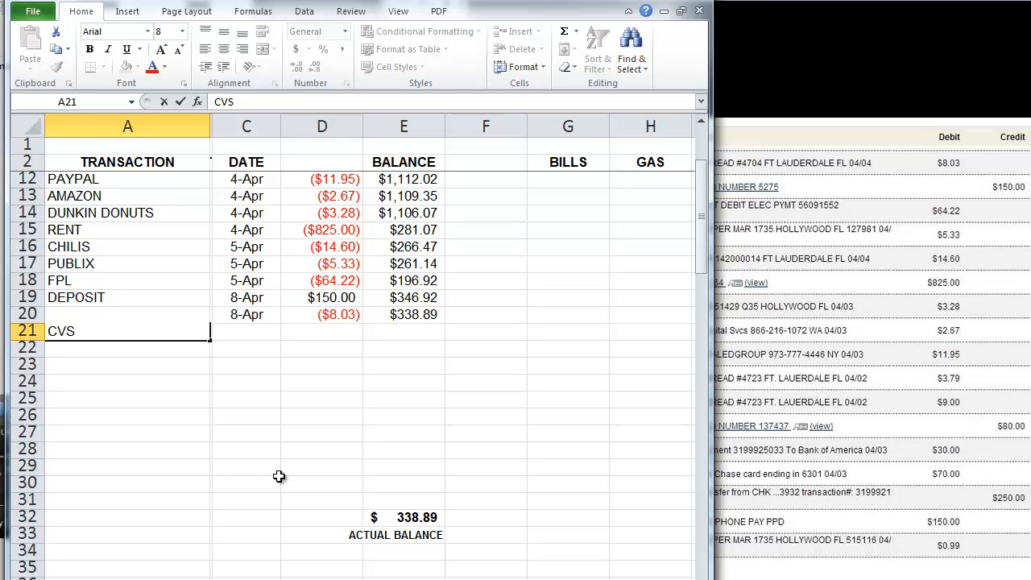
key(Tab)
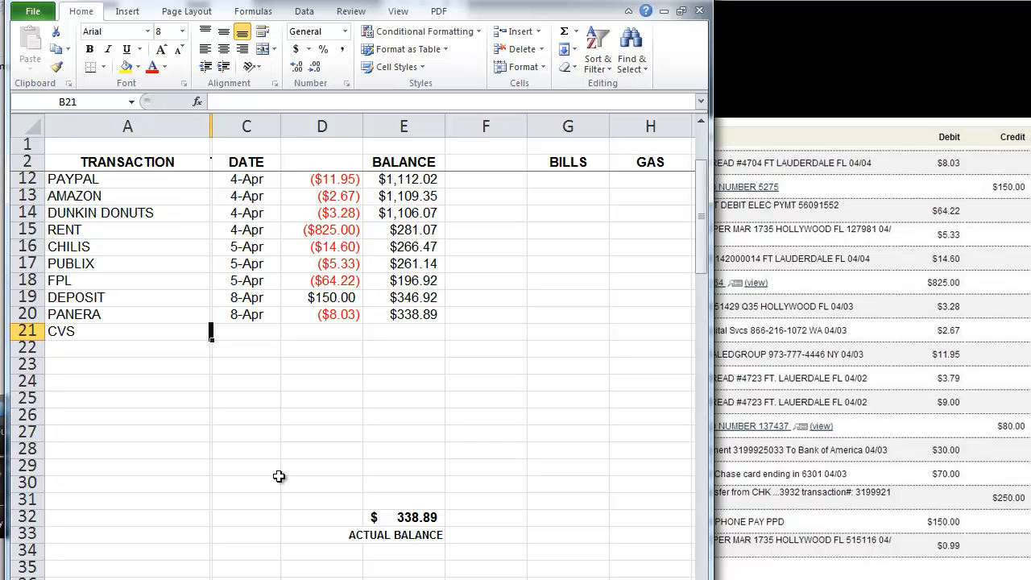
key(Tab)
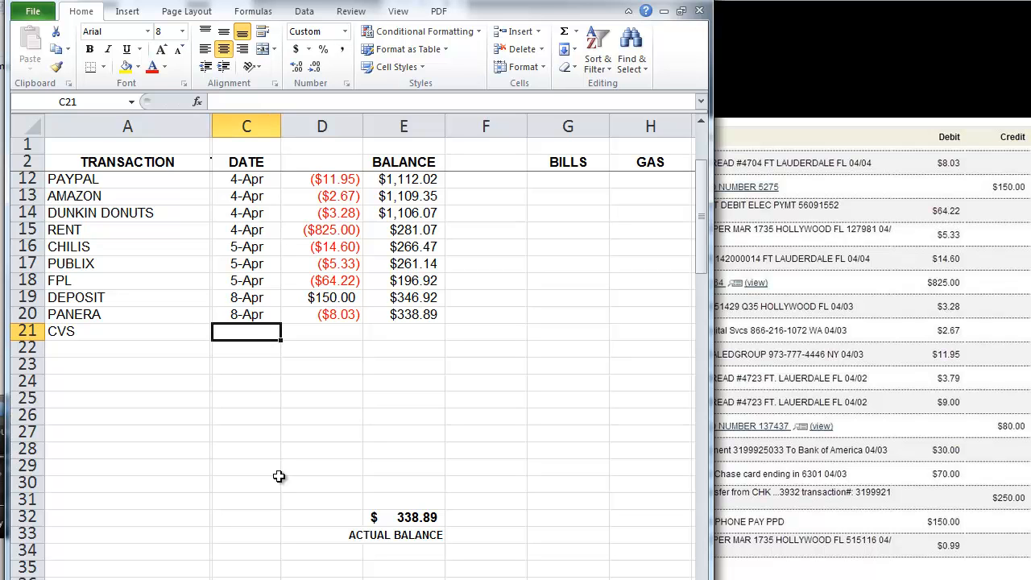
text(4/9)
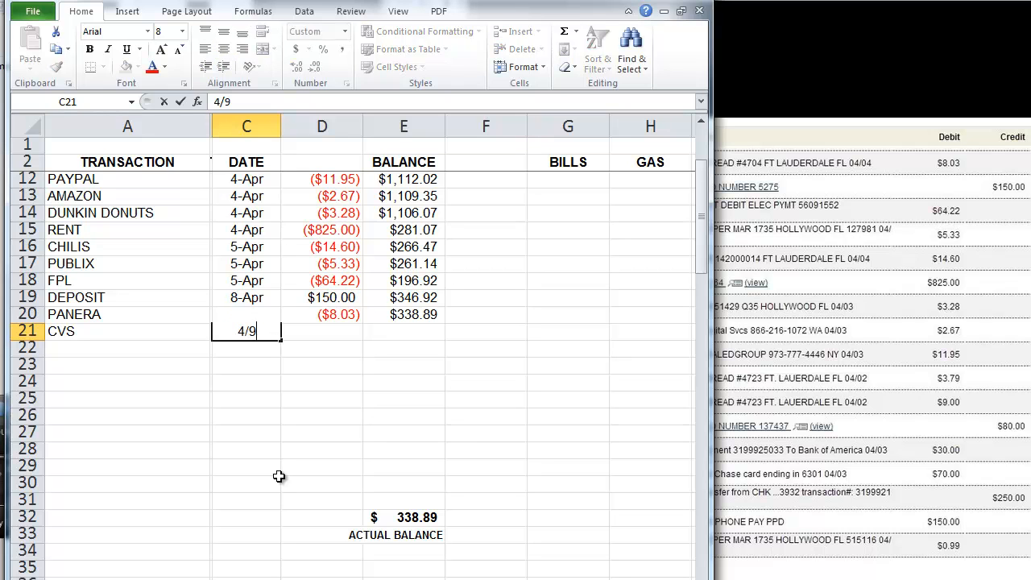
key(Tab)
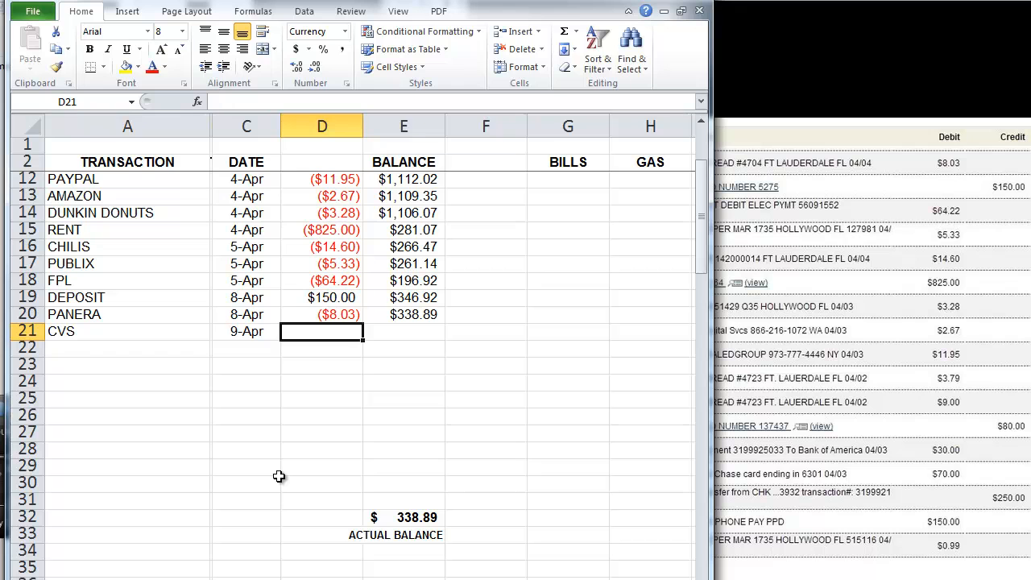
text(-15)
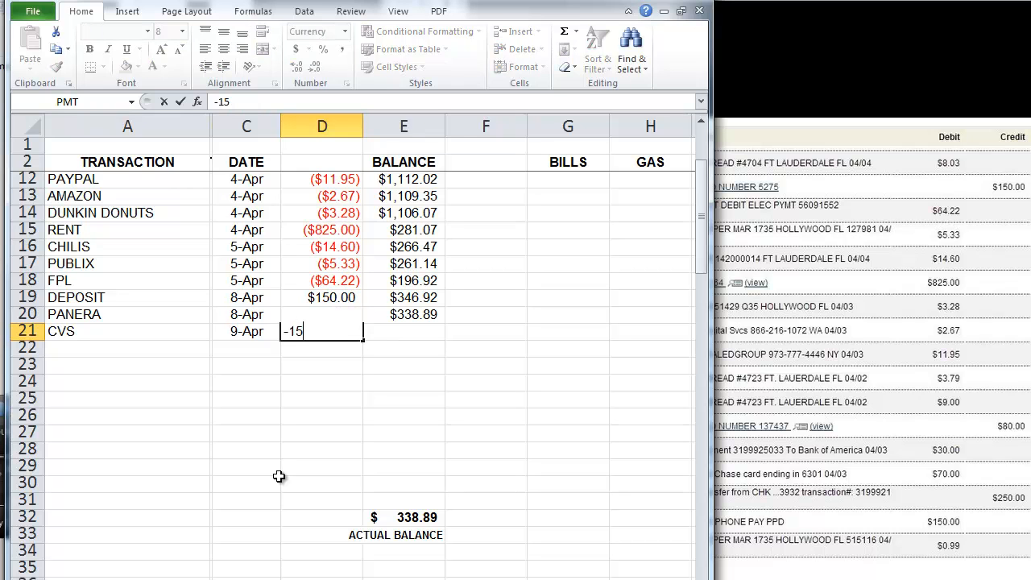
key(Return)
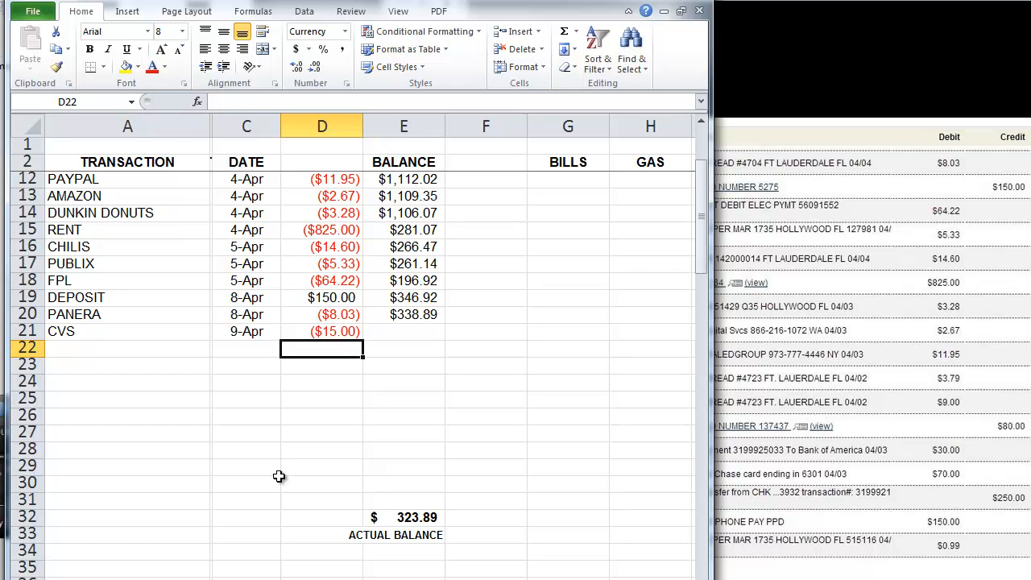
Step: Record TACO BELL on 4/10 for -7 in row 22 and check the $316.89 actual balance
key(Home)
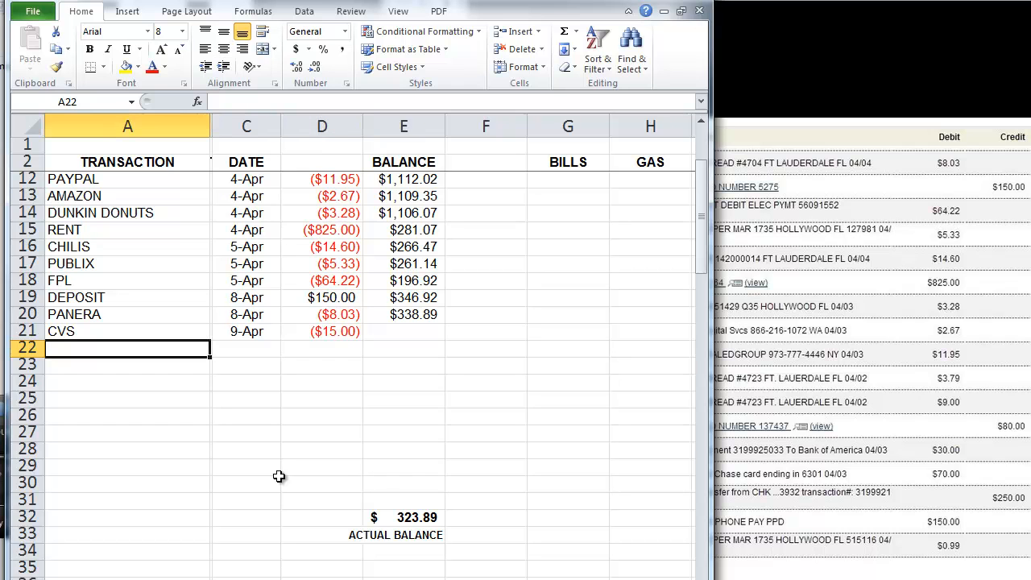
text(TA)
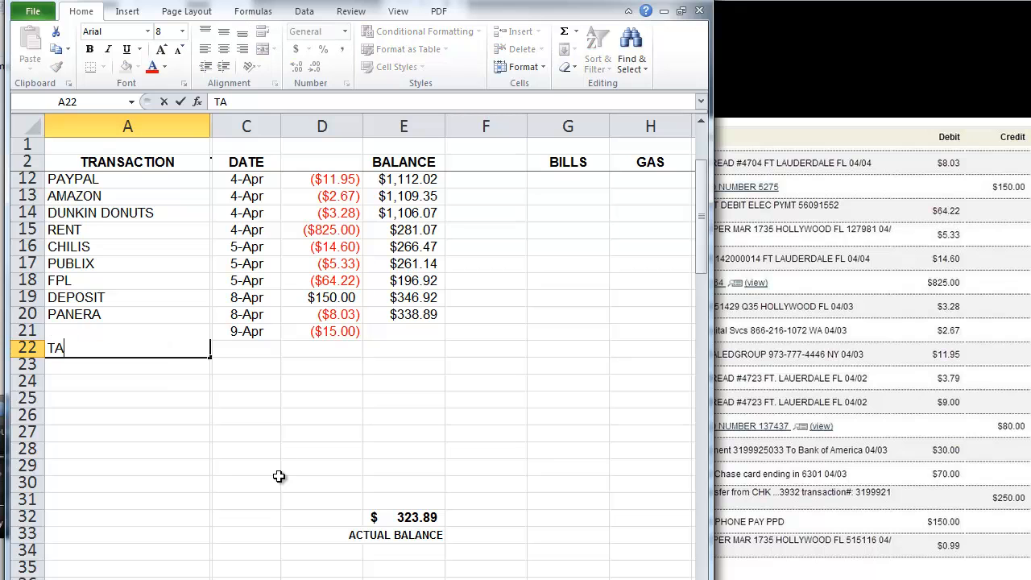
text(CO BELL)
key(Tab)
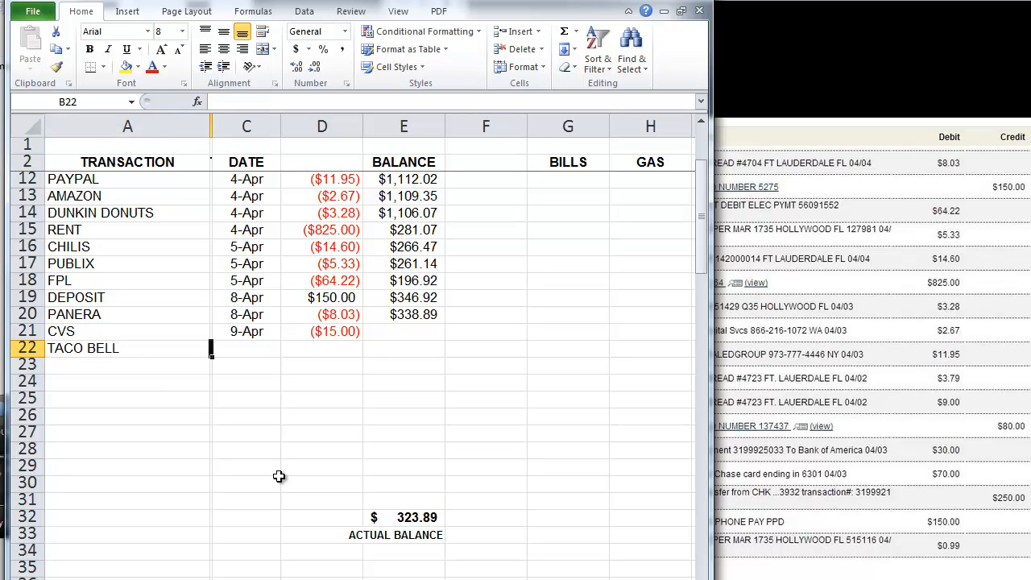
key(Tab)
text(4/10)
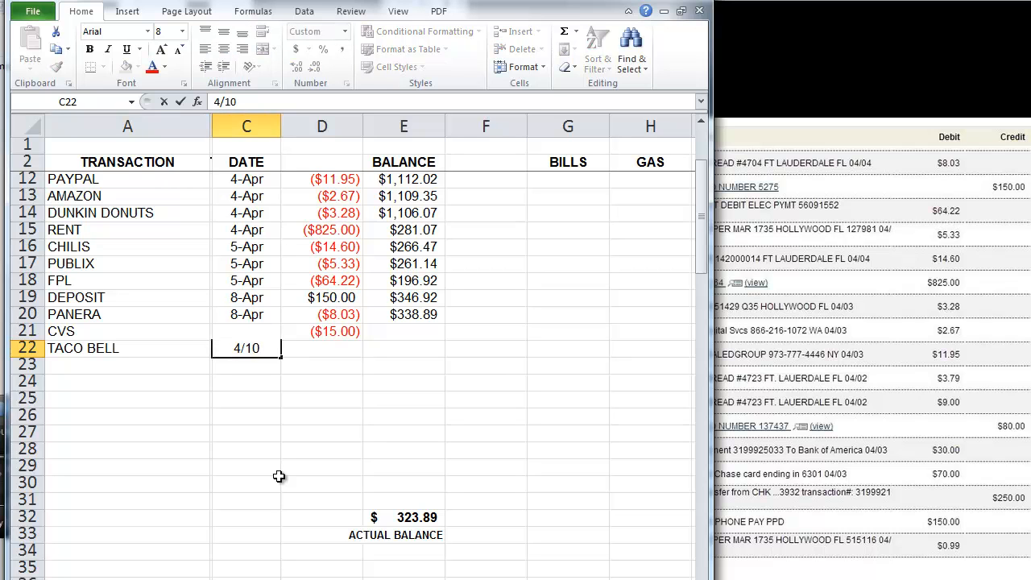
key(Tab)
text(-7)
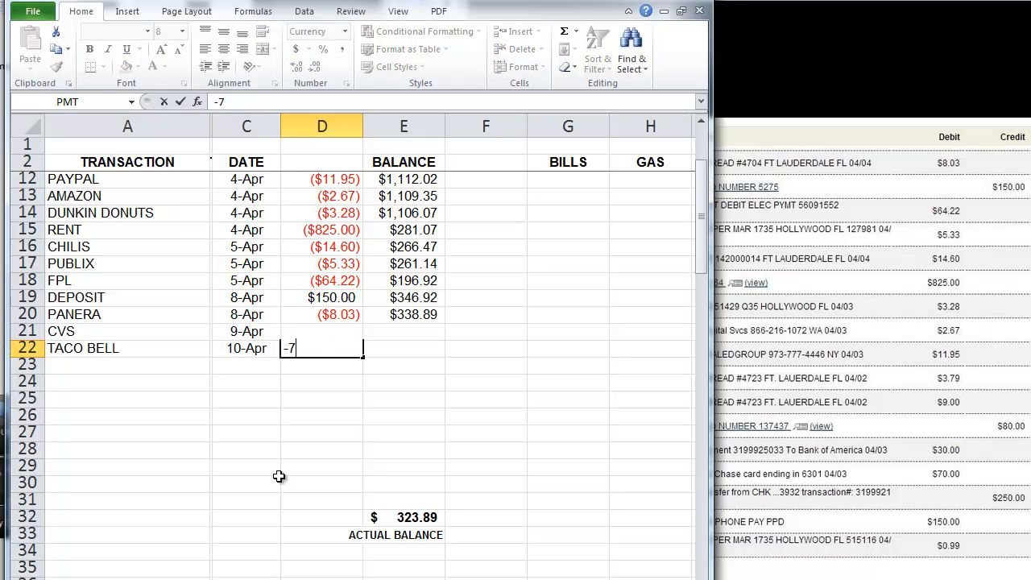
key(Return)
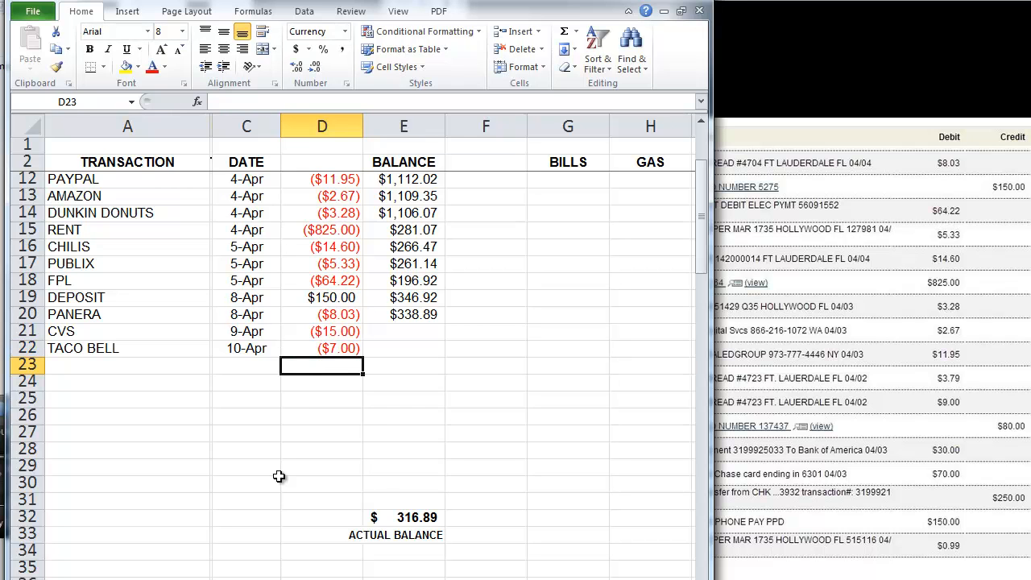
click(435, 518)
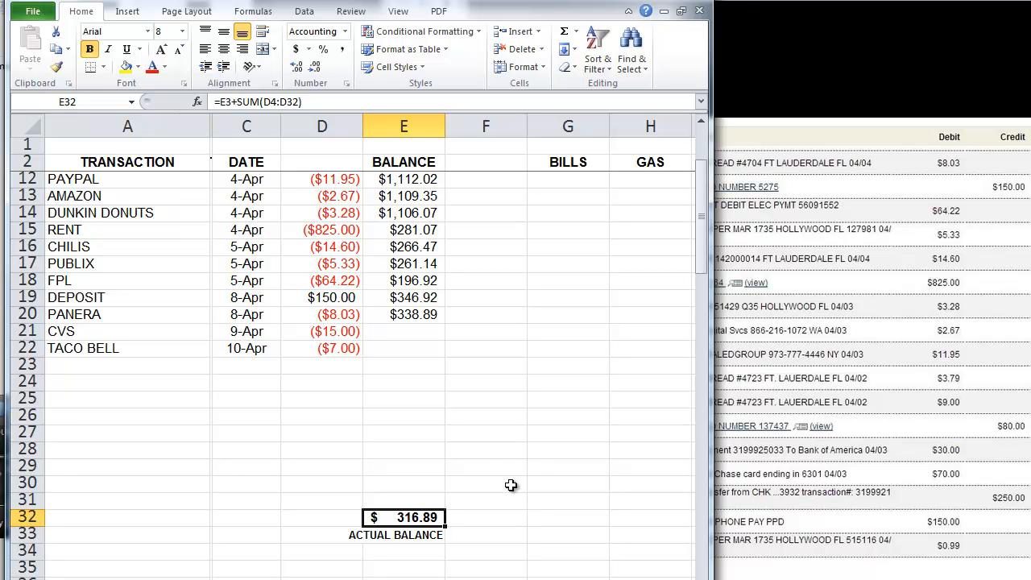
click(334, 346)
key(Delete)
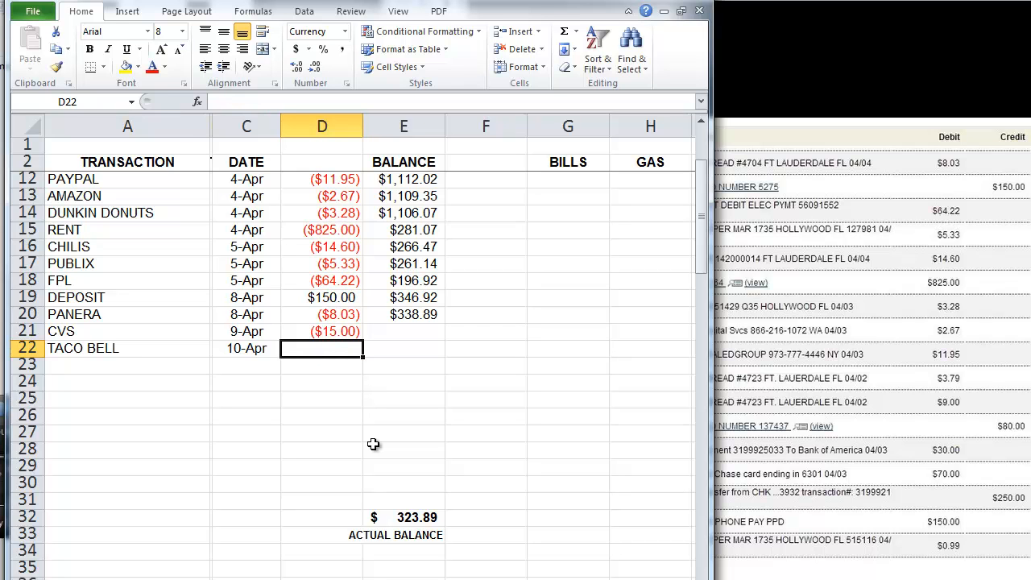
key(ctrl+z)
click(427, 518)
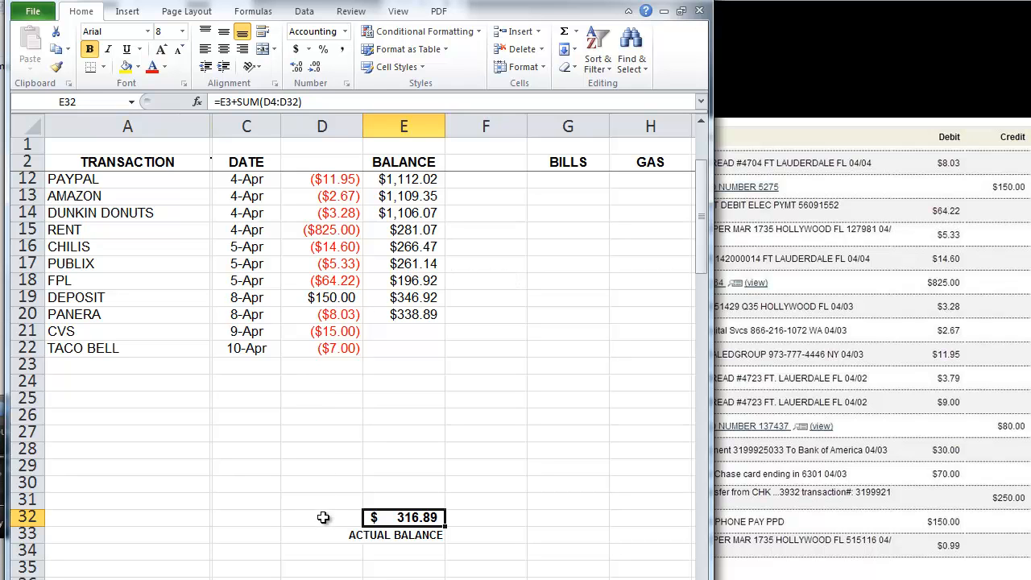
click(29, 516)
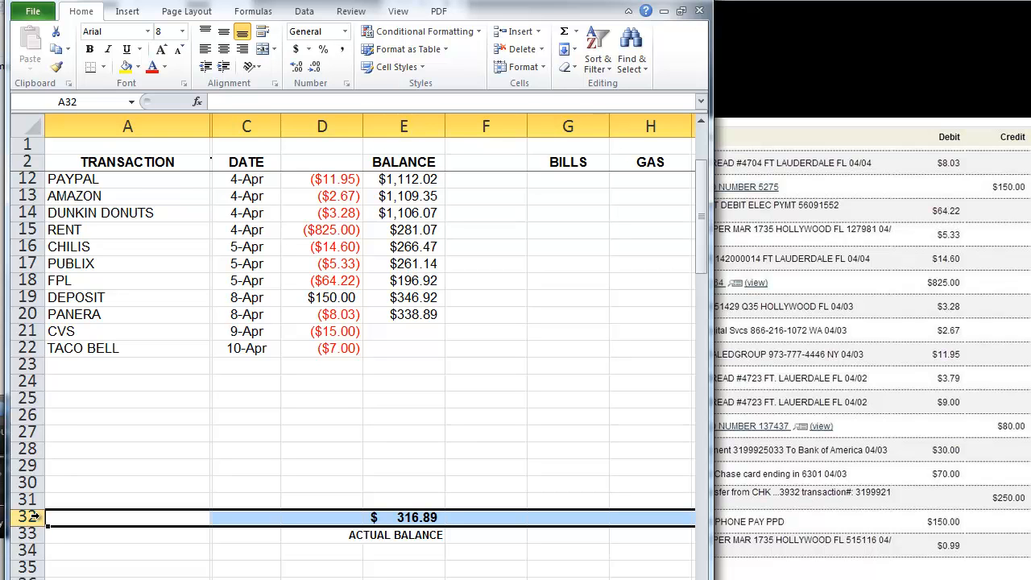
click(22, 399)
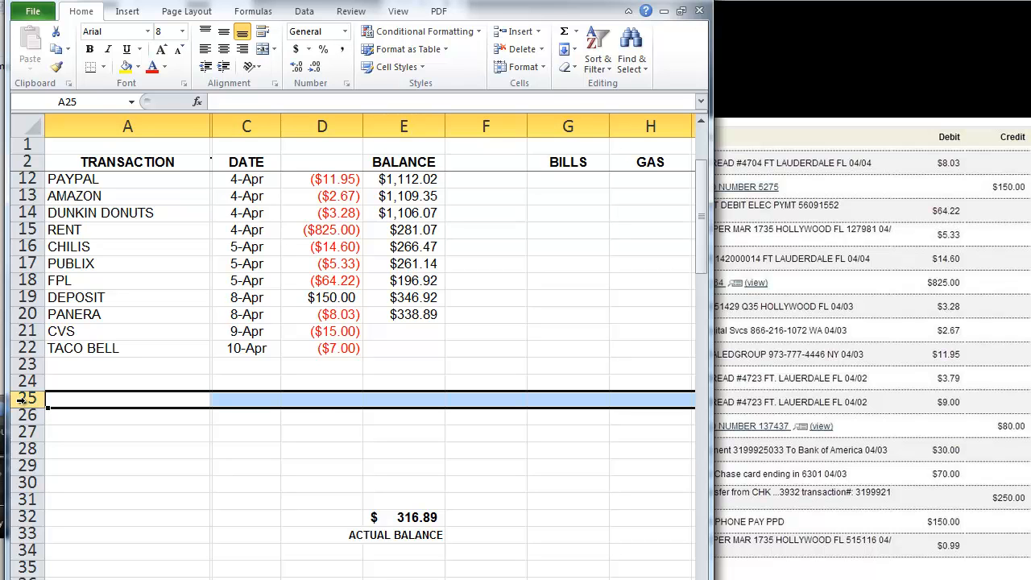
drag(328, 396, 322, 179)
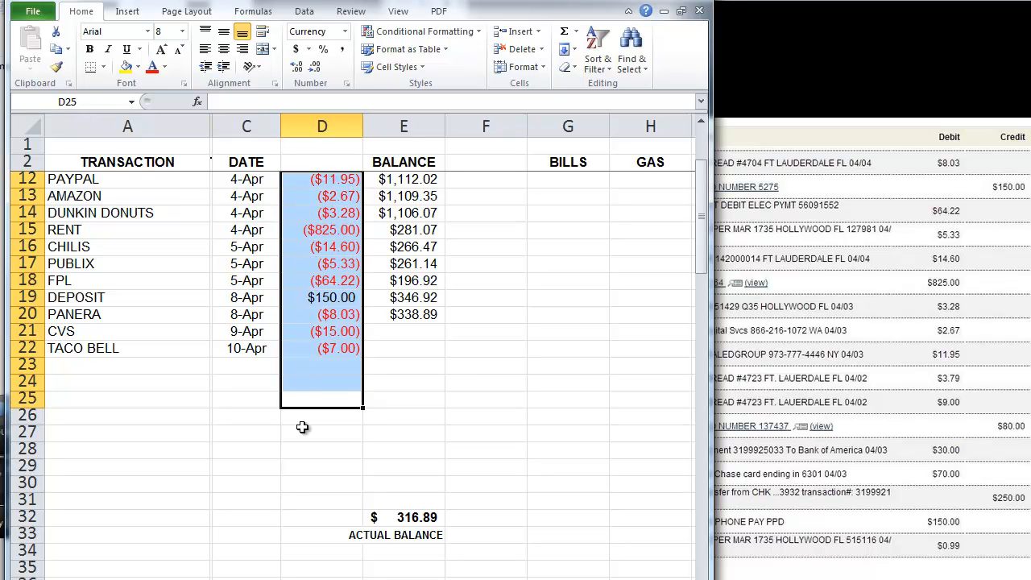
ctrl+click(321, 517)
drag(321, 517, 318, 413)
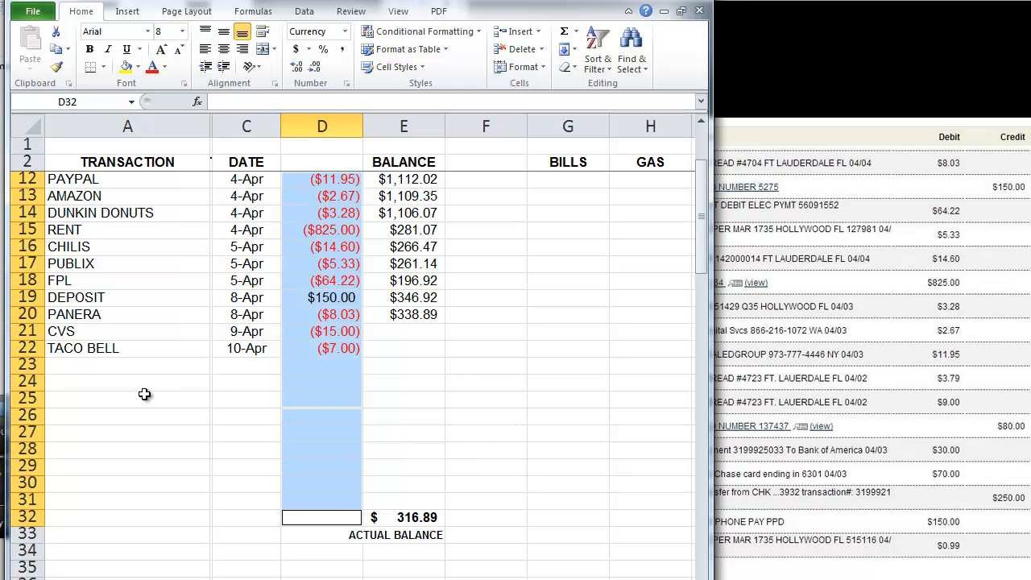
drag(342, 367, 326, 503)
click(395, 517)
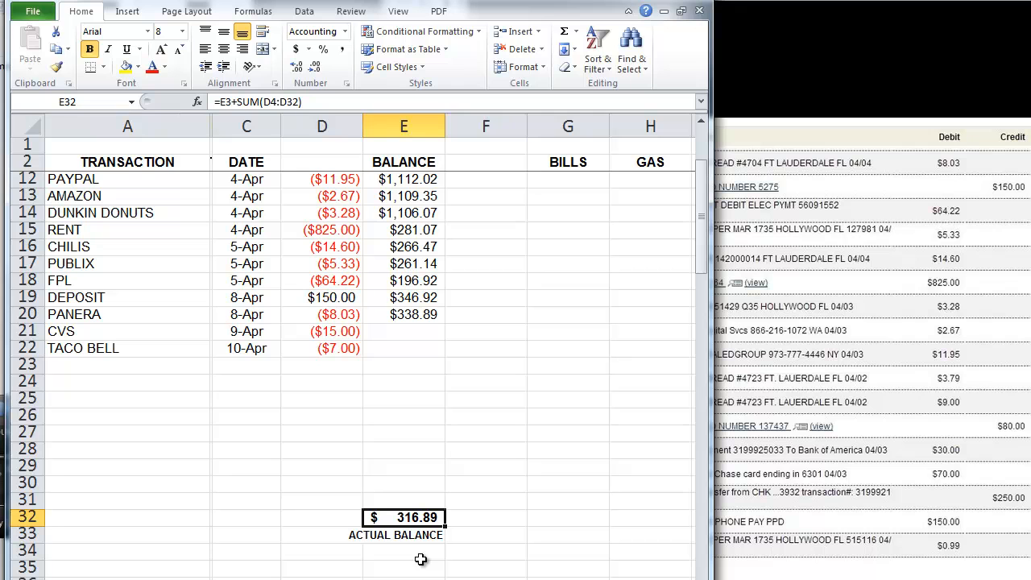
click(152, 367)
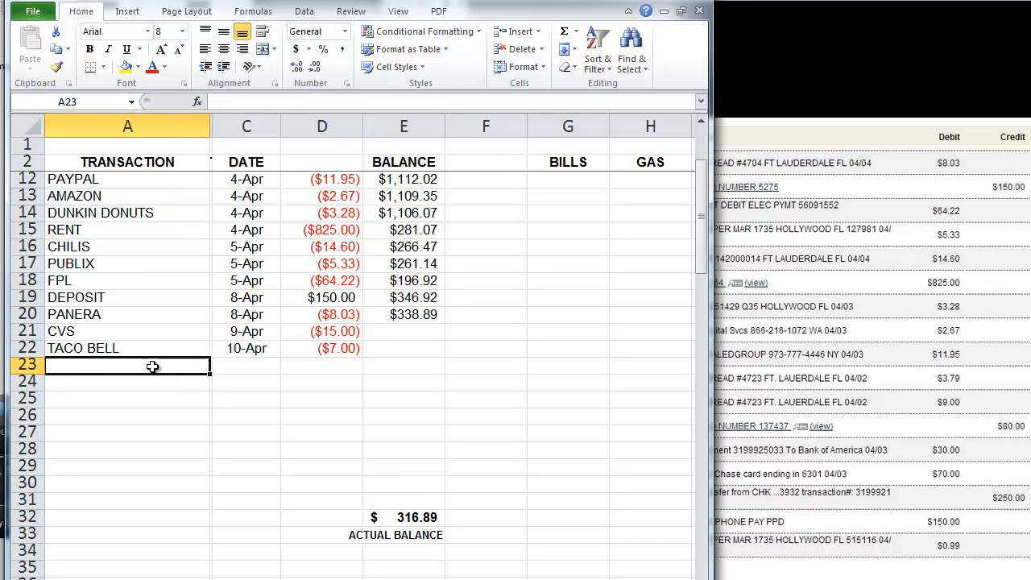
text(DE)
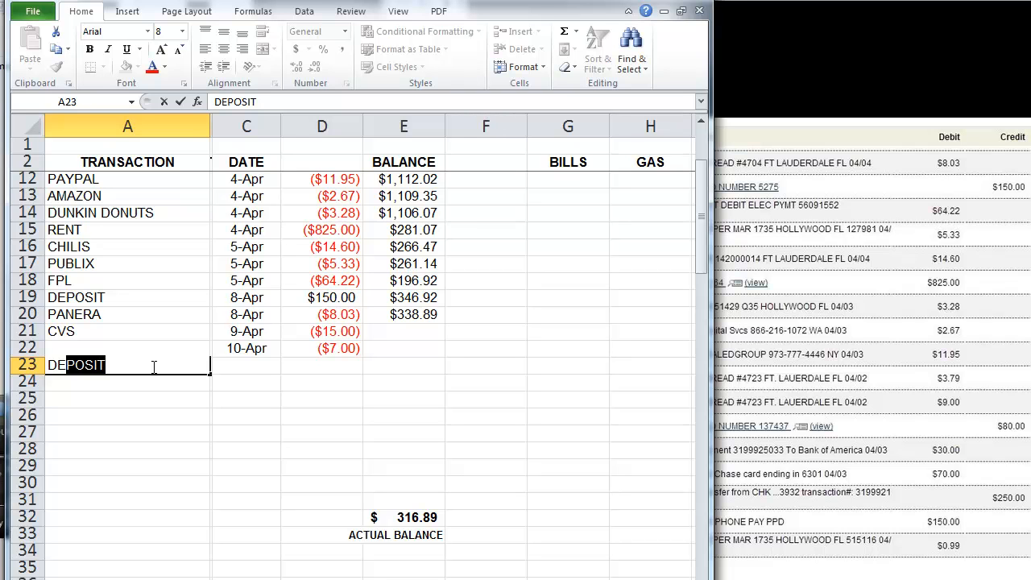
text(P)
key(Tab)
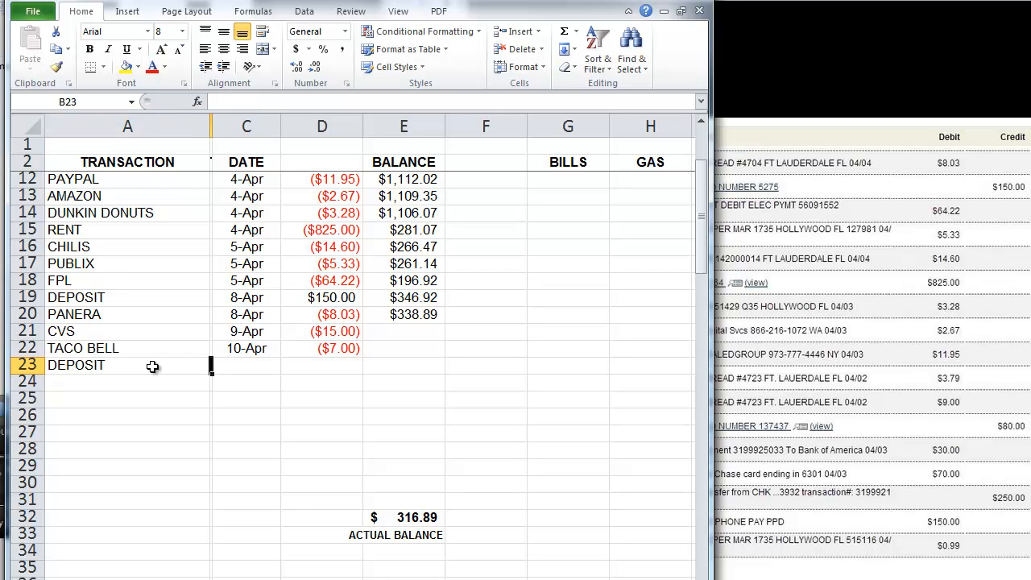
key(Tab)
text(4/)
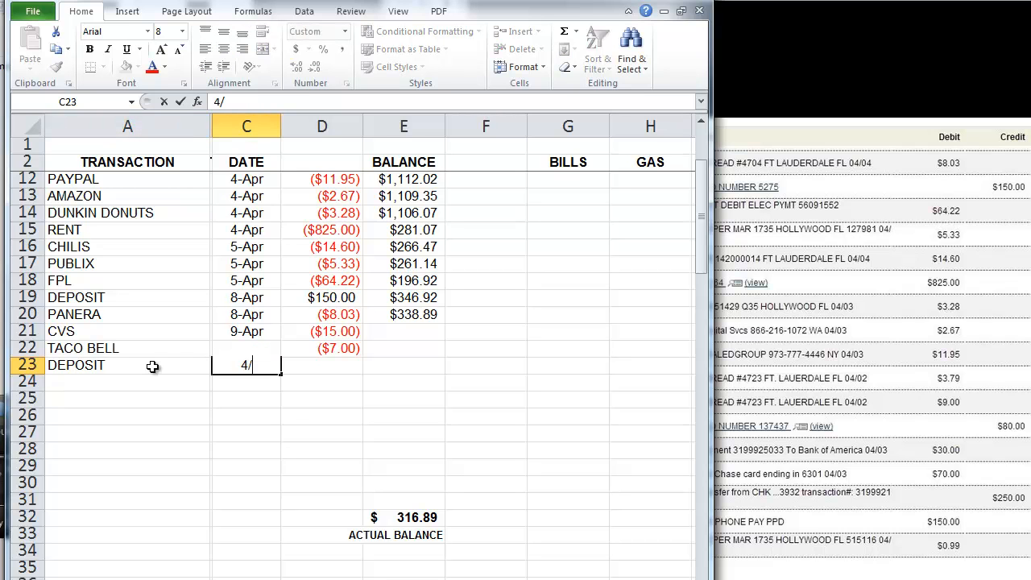
text(11)
key(Tab)
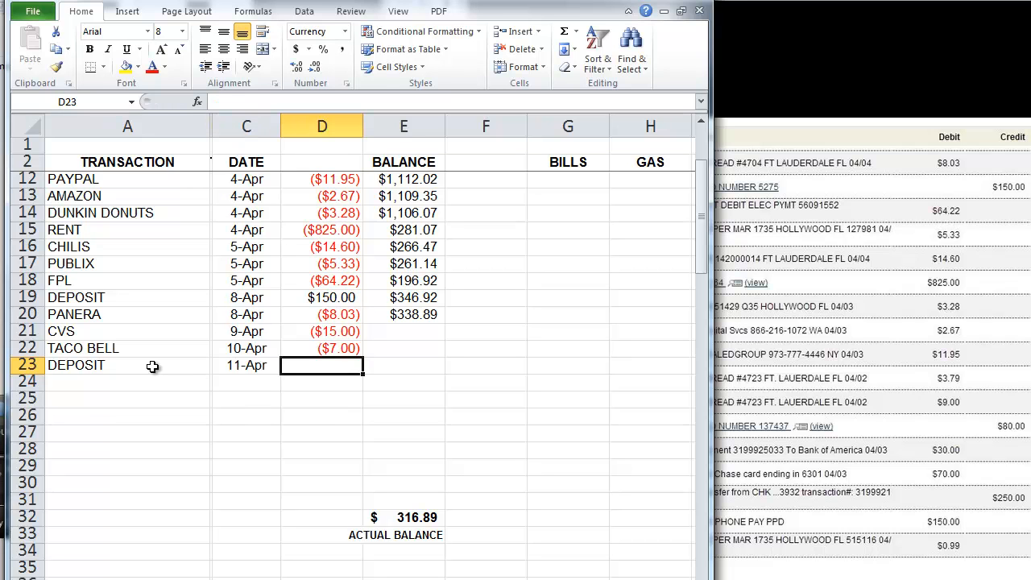
text(250)
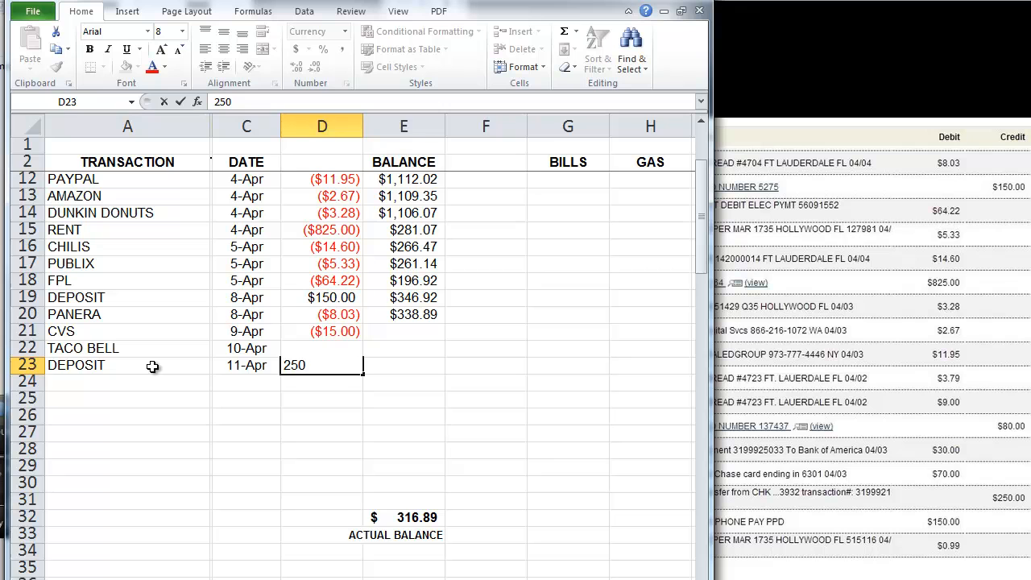
key(Return)
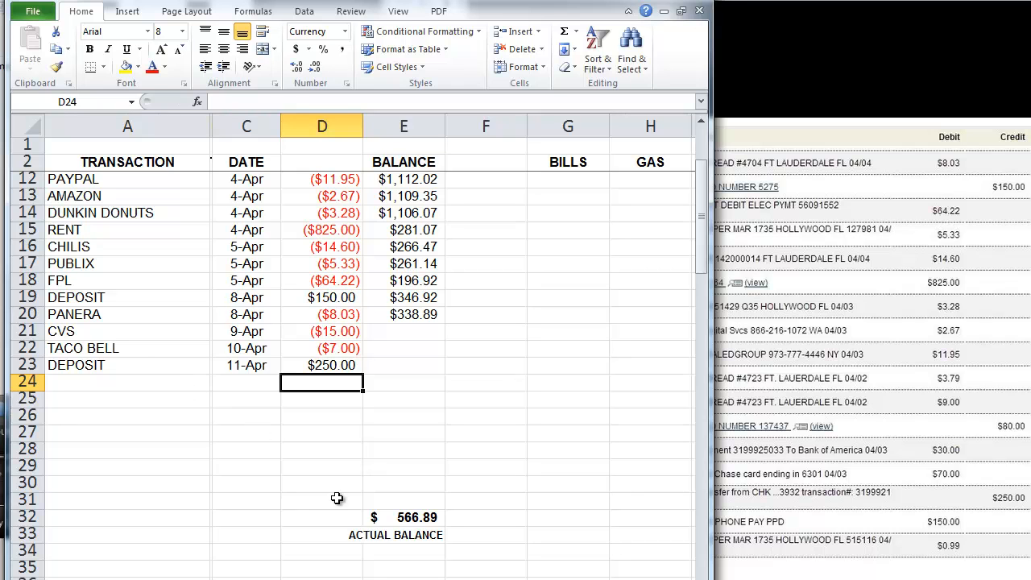
click(401, 518)
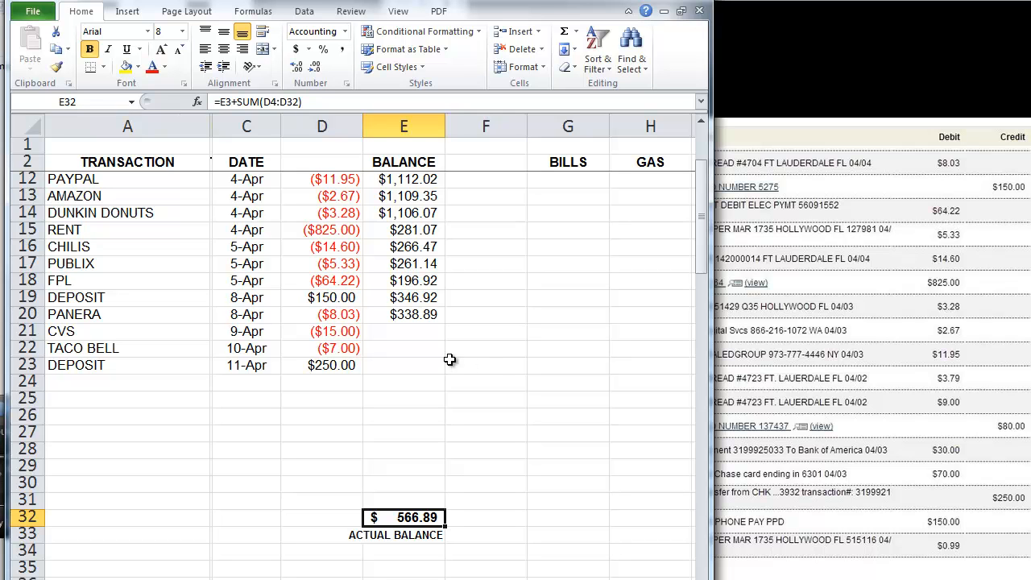
Step: Enter the memo 'lotion' in B21 for the CVS transaction
click(231, 332)
key(Left)
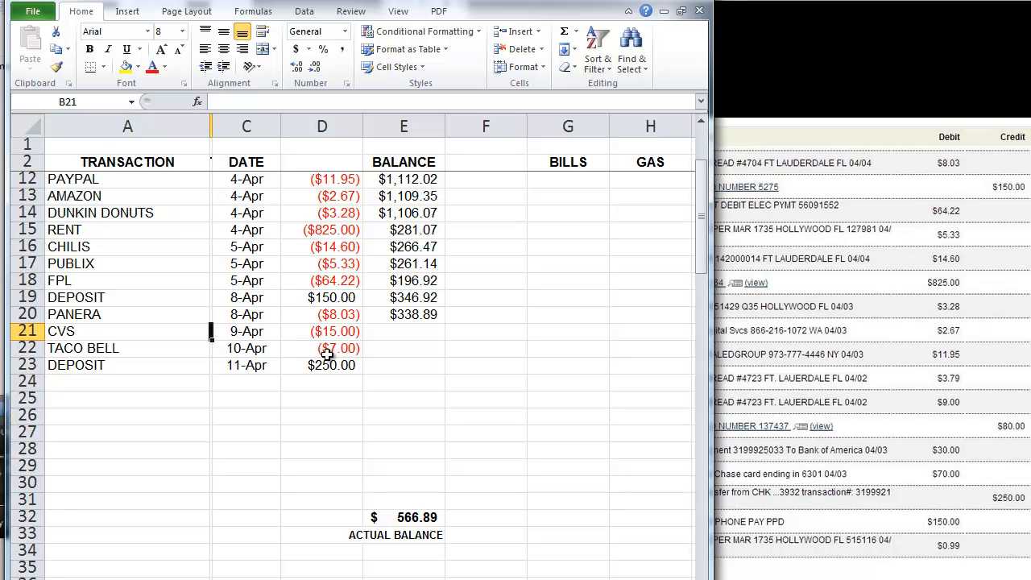
text(lotion)
key(Return)
key(Right)
key(Right)
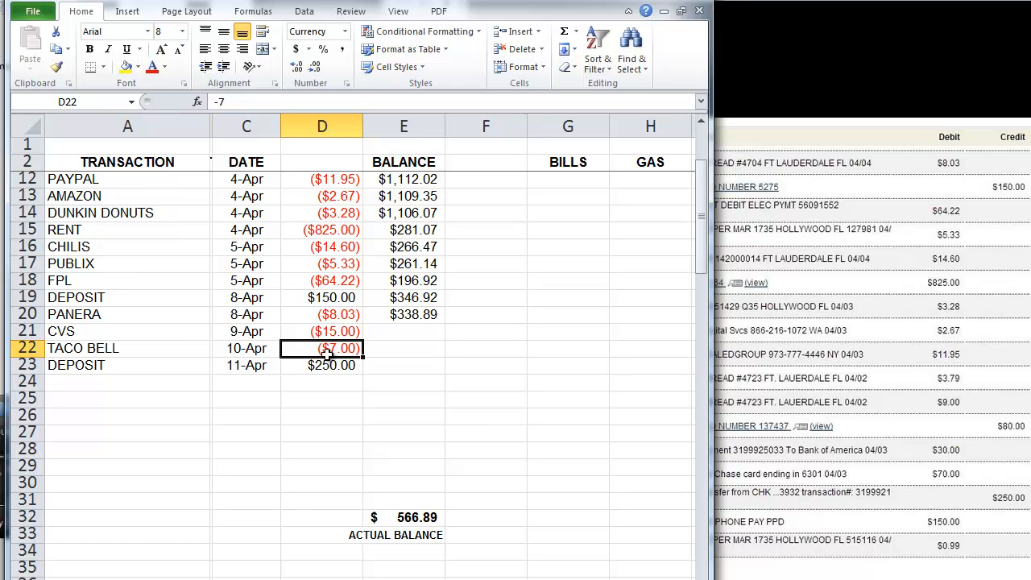
Step: Review the running balances: the empty cells for rows 21–23 and Panera's =E19+D20 formula
click(368, 403)
drag(405, 333, 409, 367)
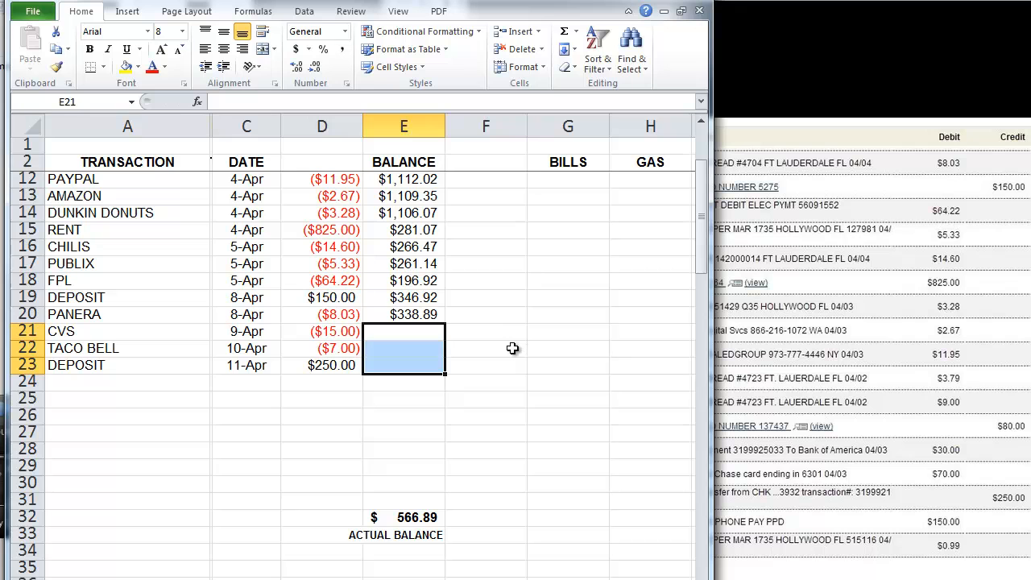
click(430, 314)
drag(430, 314, 427, 190)
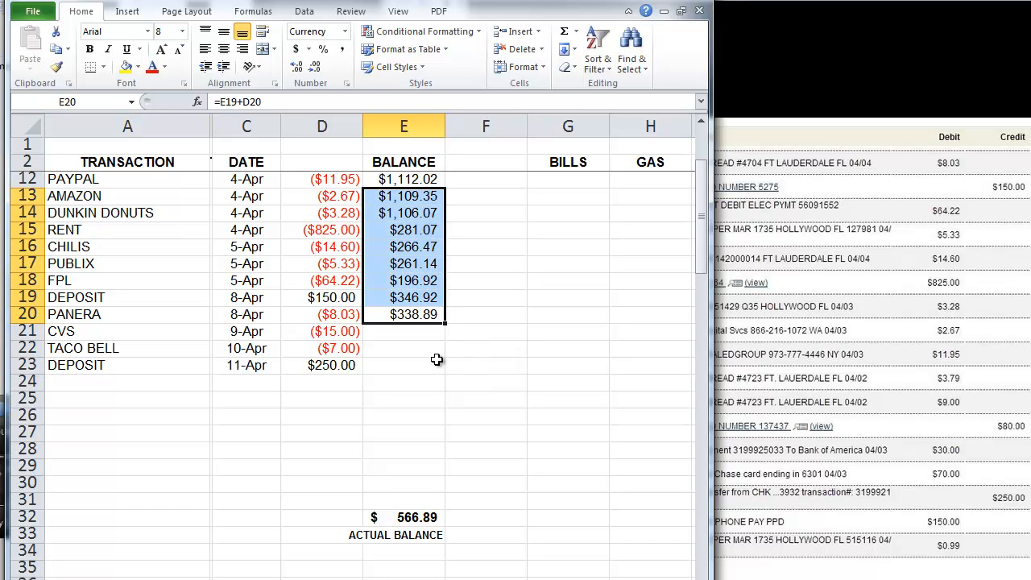
click(436, 364)
click(423, 313)
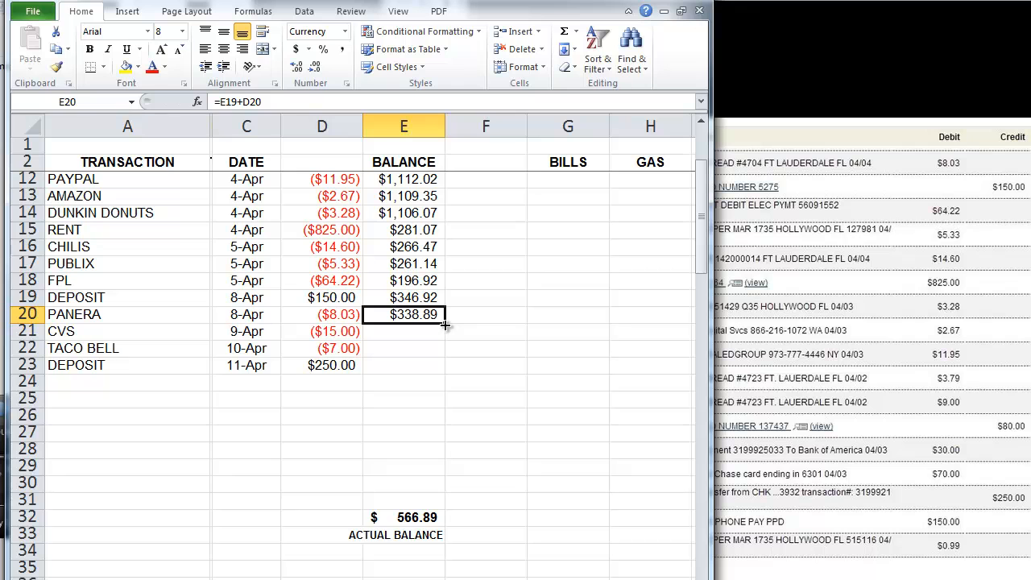
Step: Fill the E20 running balance formula down to E23, giving $323.89, $316.89 and $566.89
drag(445, 324, 441, 366)
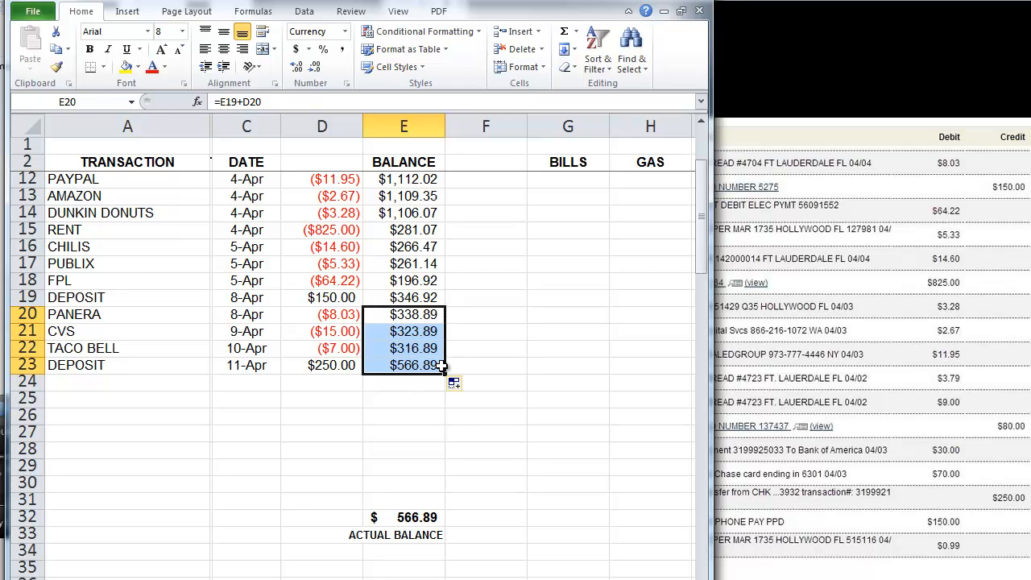
click(482, 380)
click(454, 456)
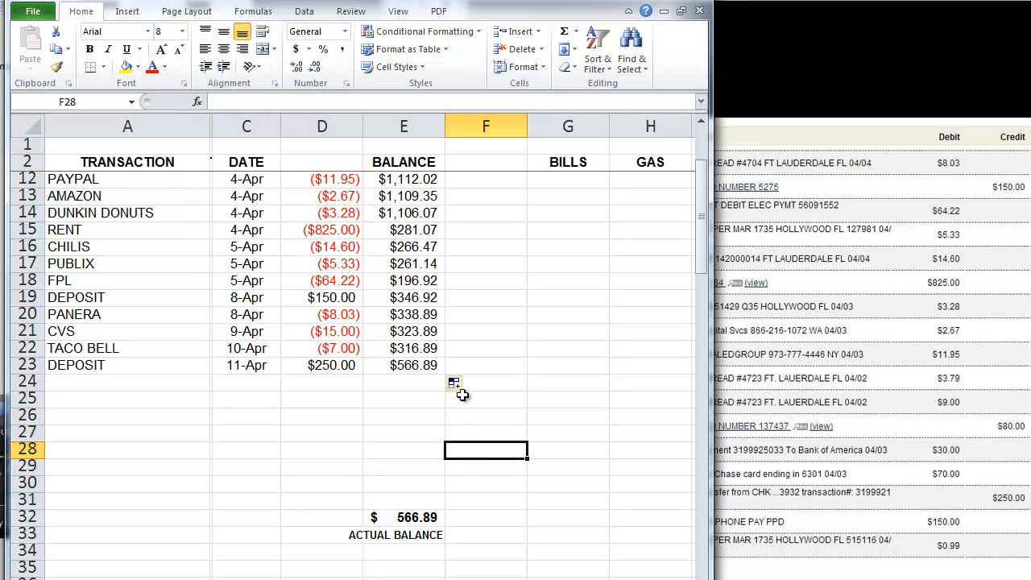
Step: Check the copied balance formulas for the Taco Bell and 250 deposit rows
drag(417, 368, 417, 231)
click(549, 364)
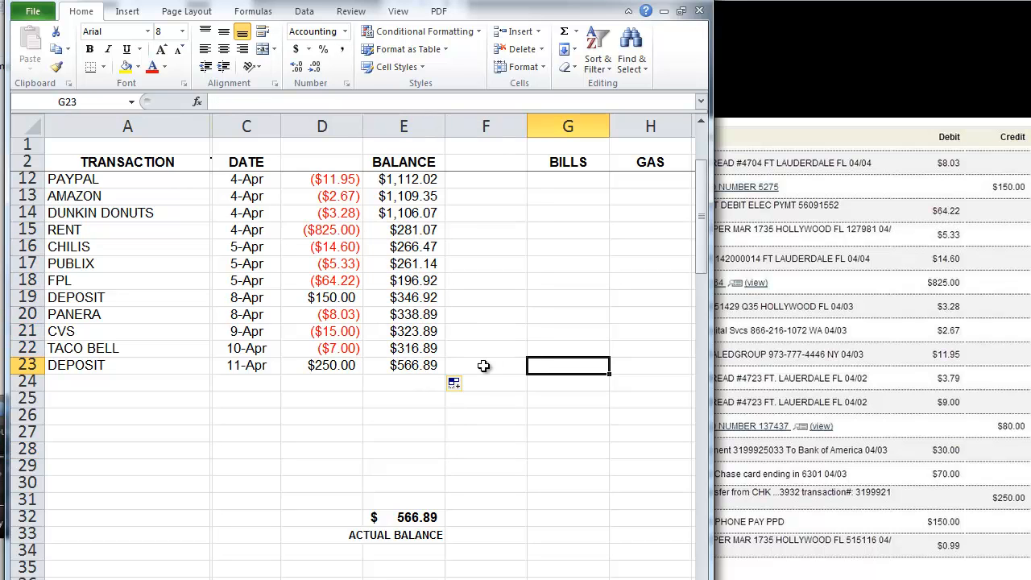
click(428, 365)
click(428, 348)
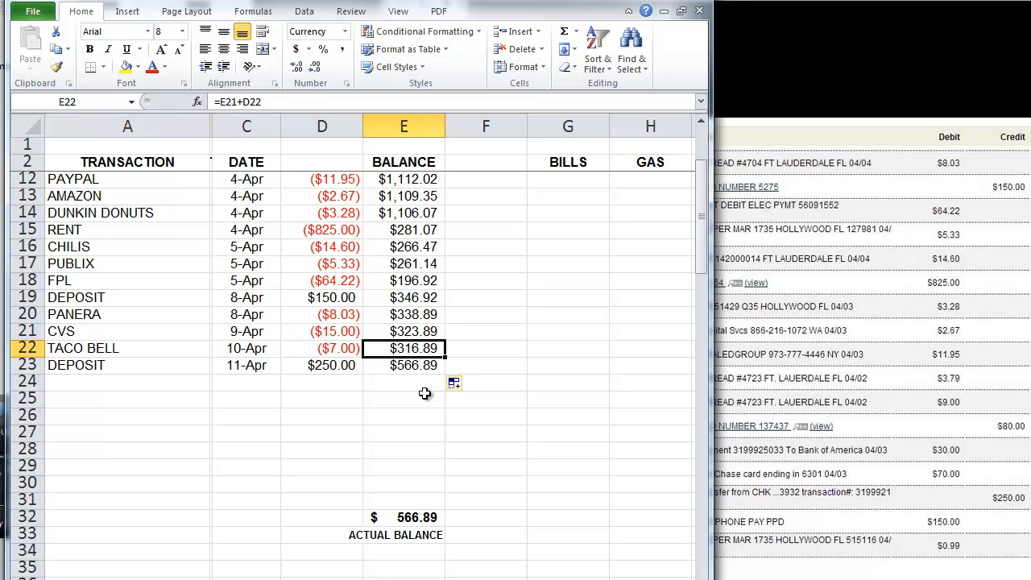
click(344, 367)
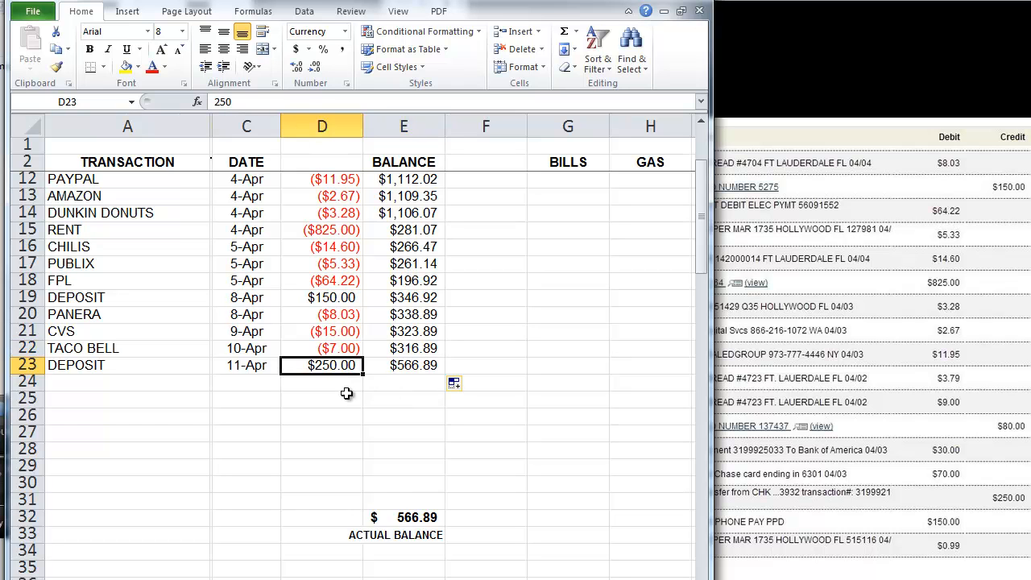
click(415, 373)
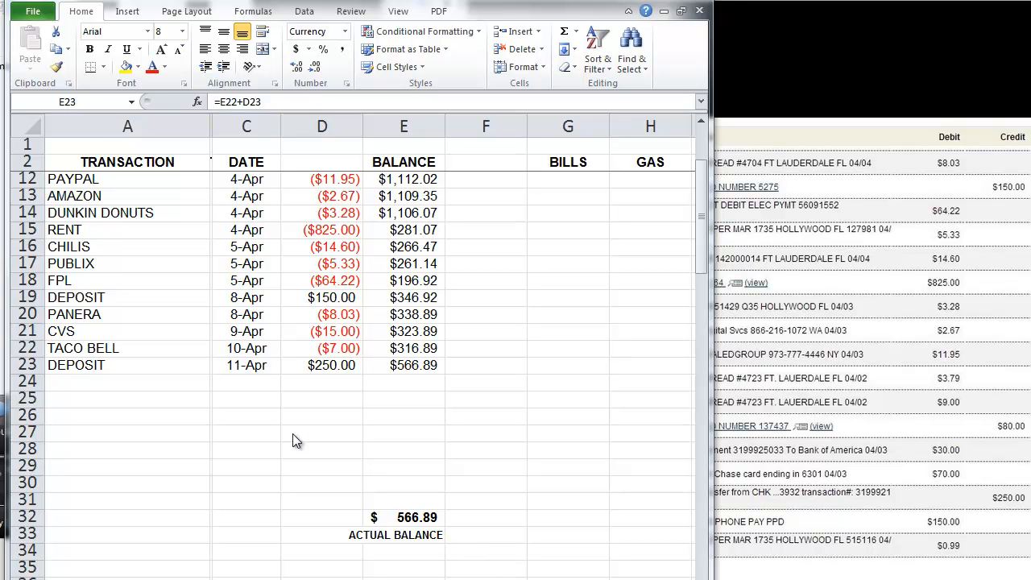
key(alt+Tab)
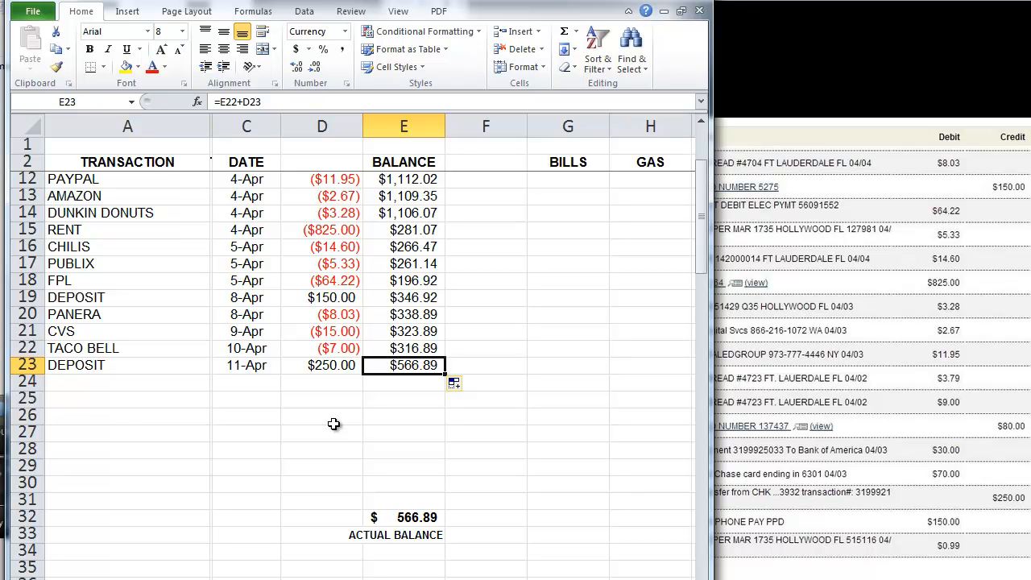
click(159, 417)
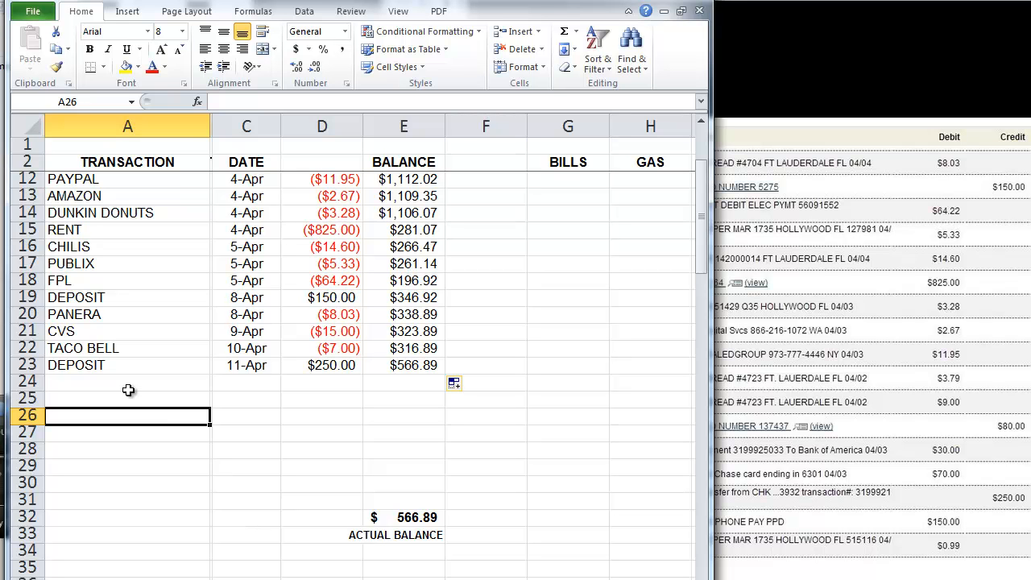
Step: Record WHOLE FOODS, CHECK 204, for -32.5 in row 26
drag(132, 386, 390, 496)
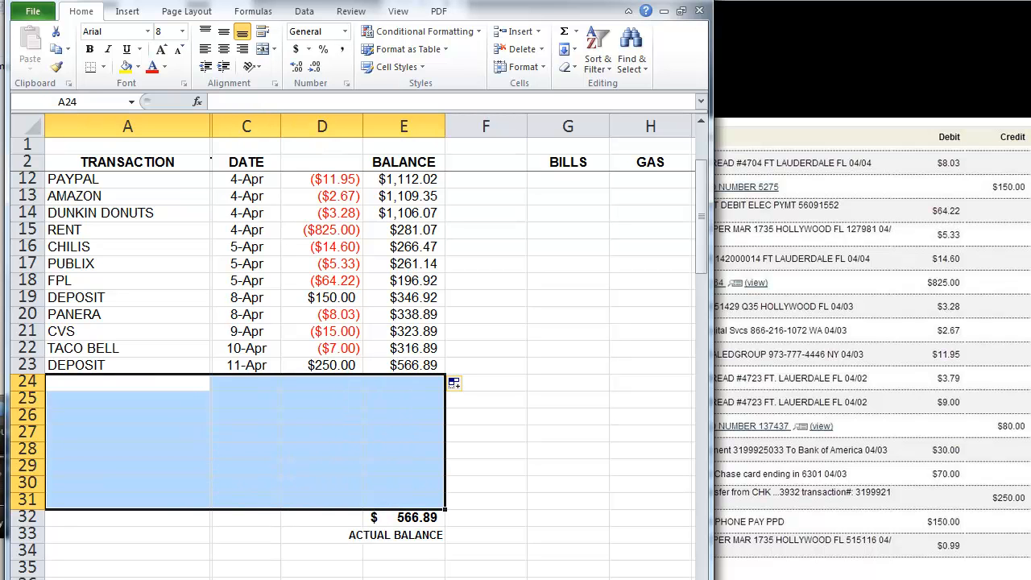
click(250, 480)
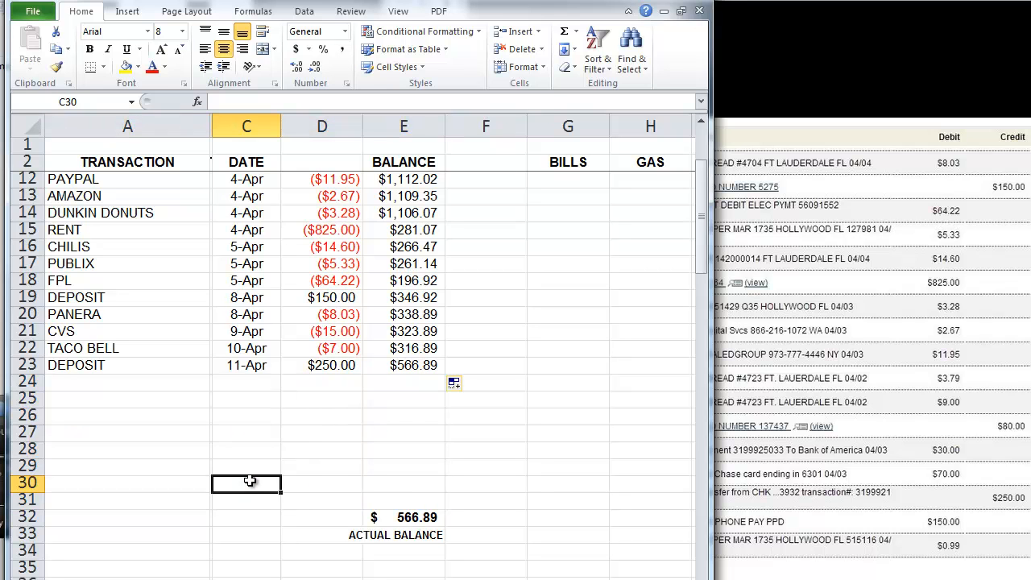
click(100, 416)
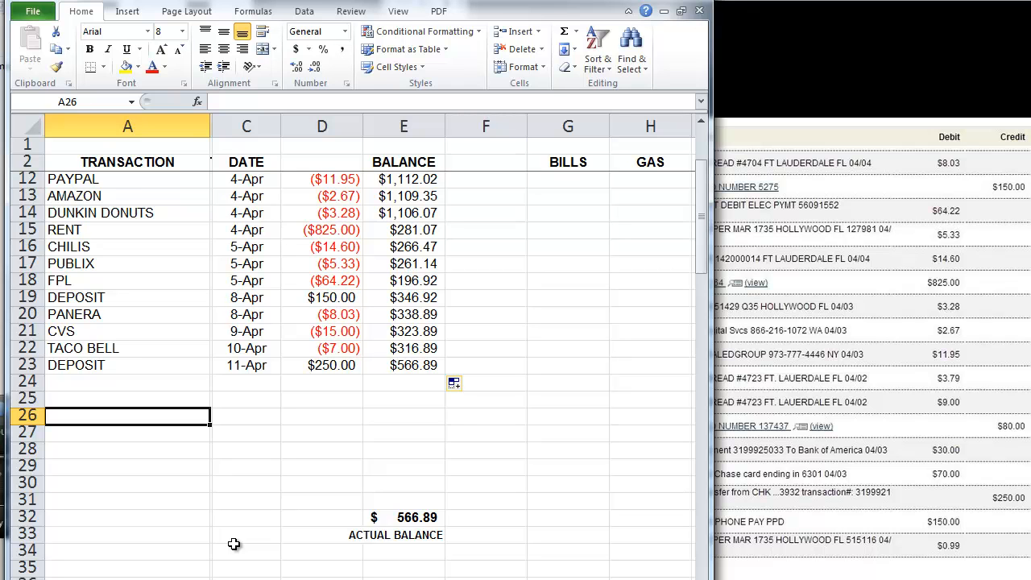
text(WHOL)
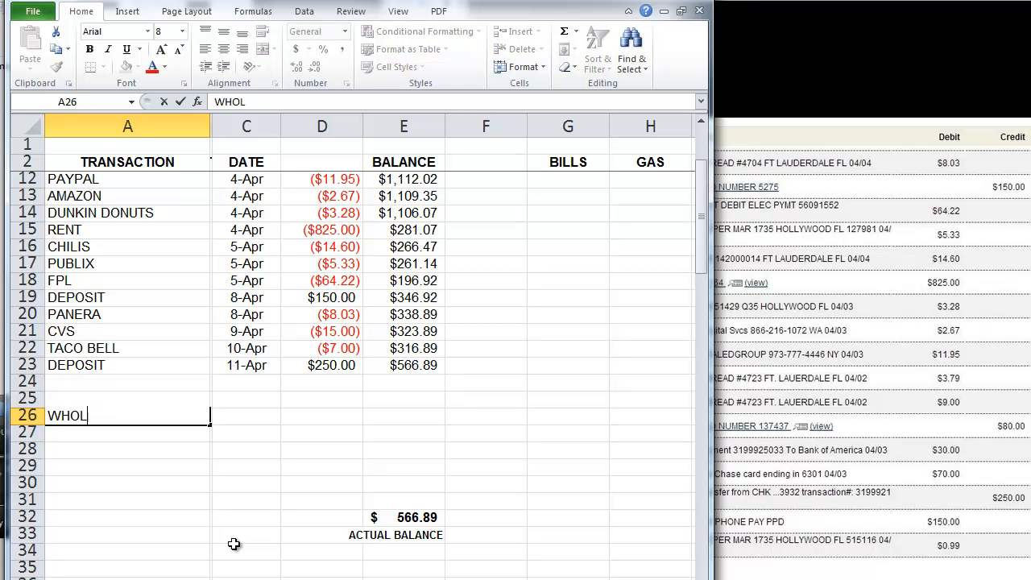
text(E FOODS)
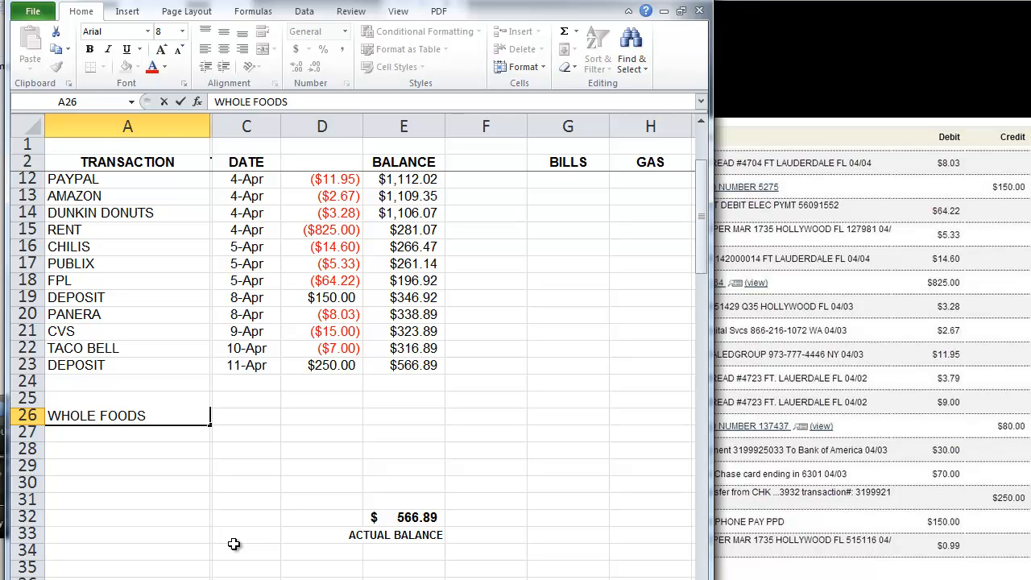
key(Tab)
text(CH)
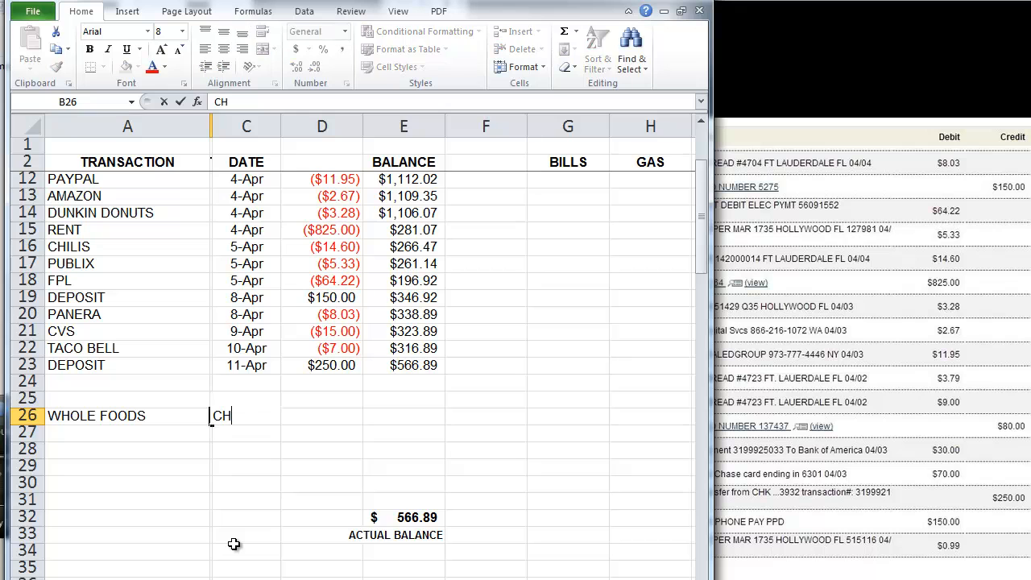
text(ECK 204)
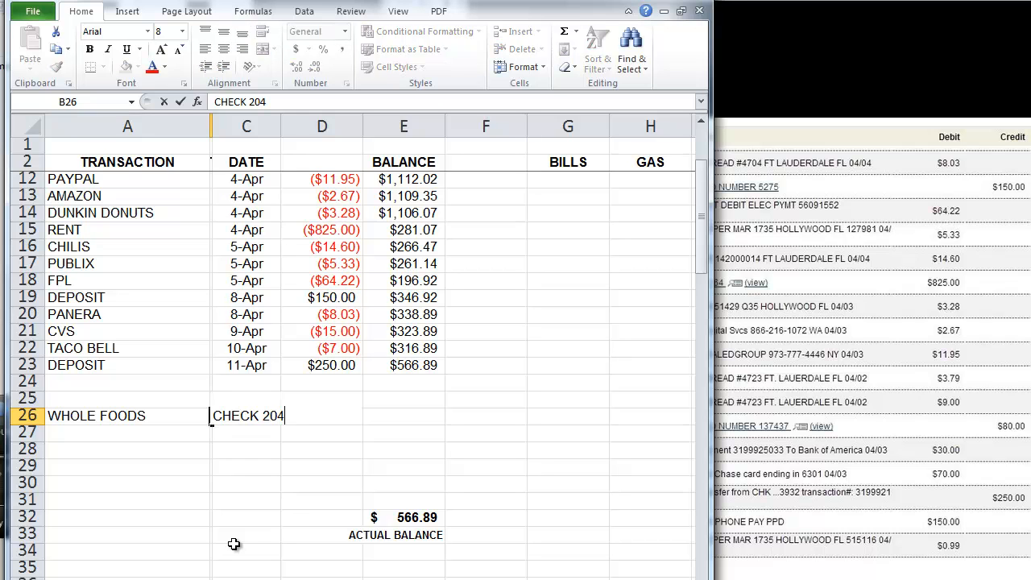
key(Tab)
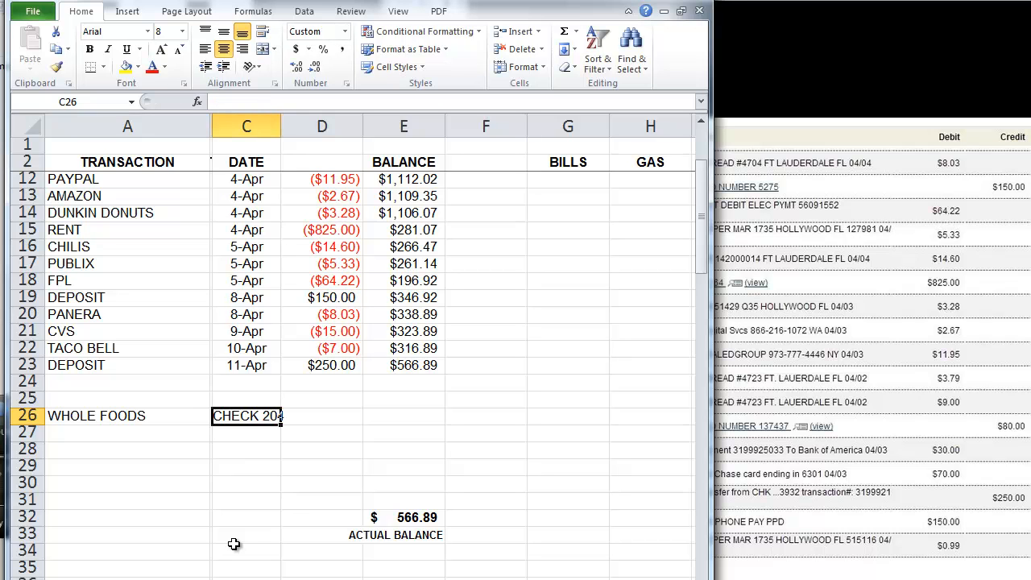
key(Tab)
text(-32)
text(.5)
key(Return)
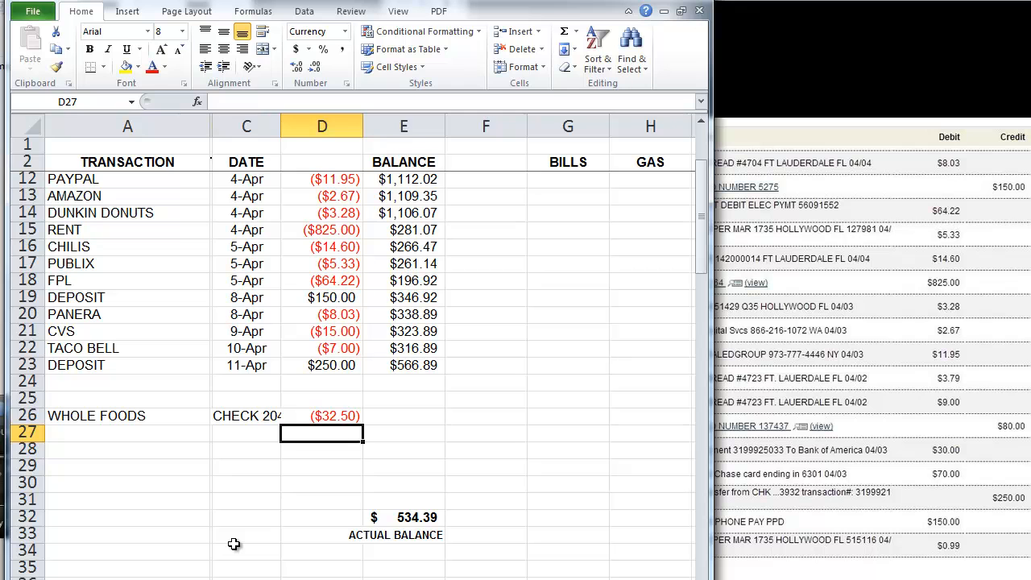
Step: Record CHECK 205 for -275 to the payee and widen column C to show check numbers
key(Left)
key(Left)
key(Left)
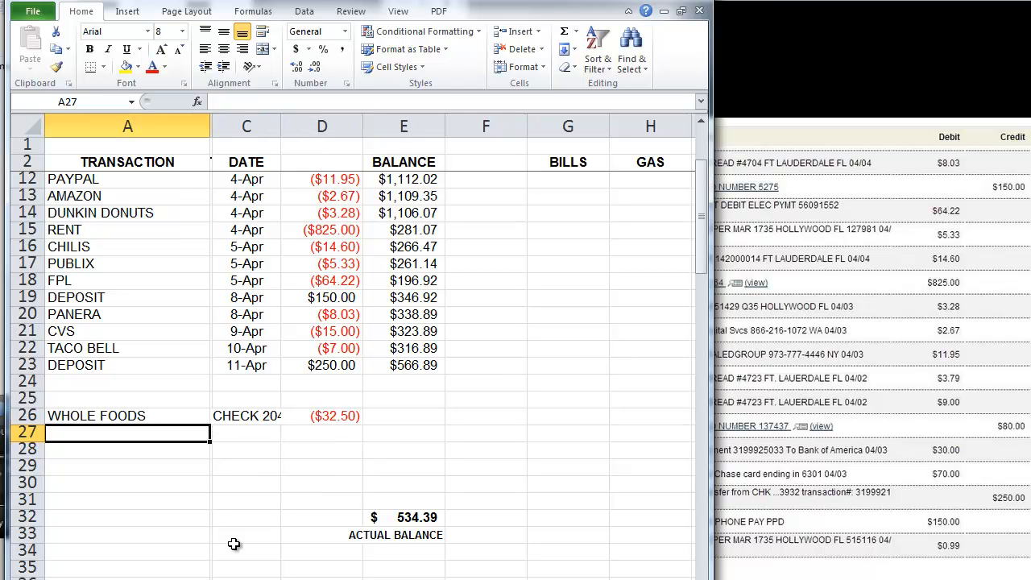
text(JOHN)
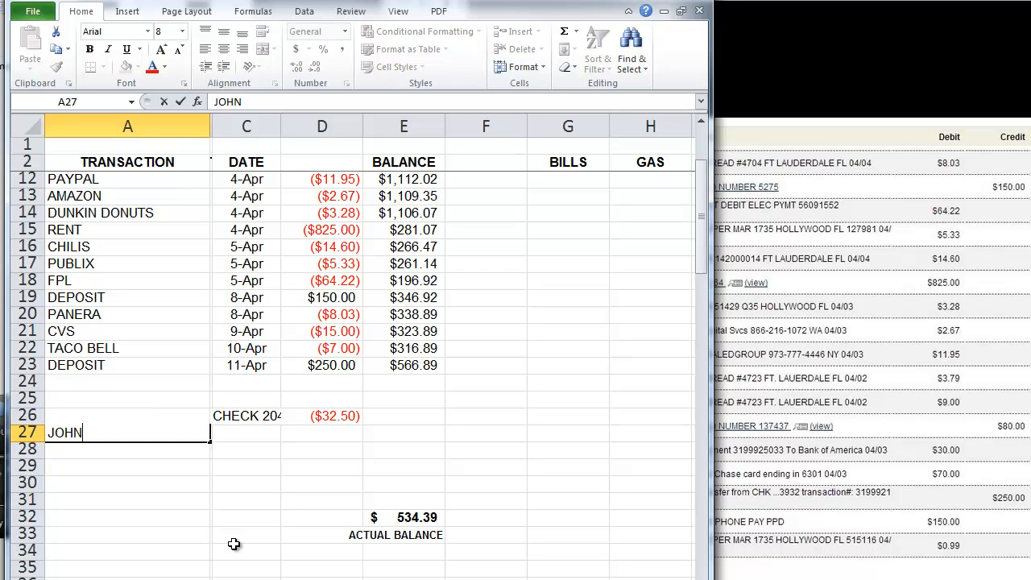
key(Tab)
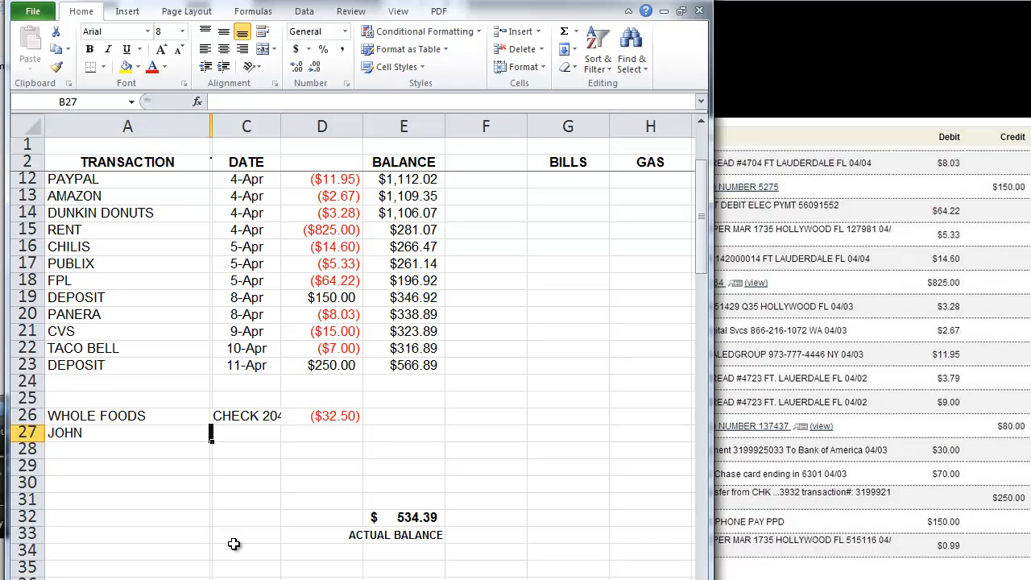
text(CHECK )
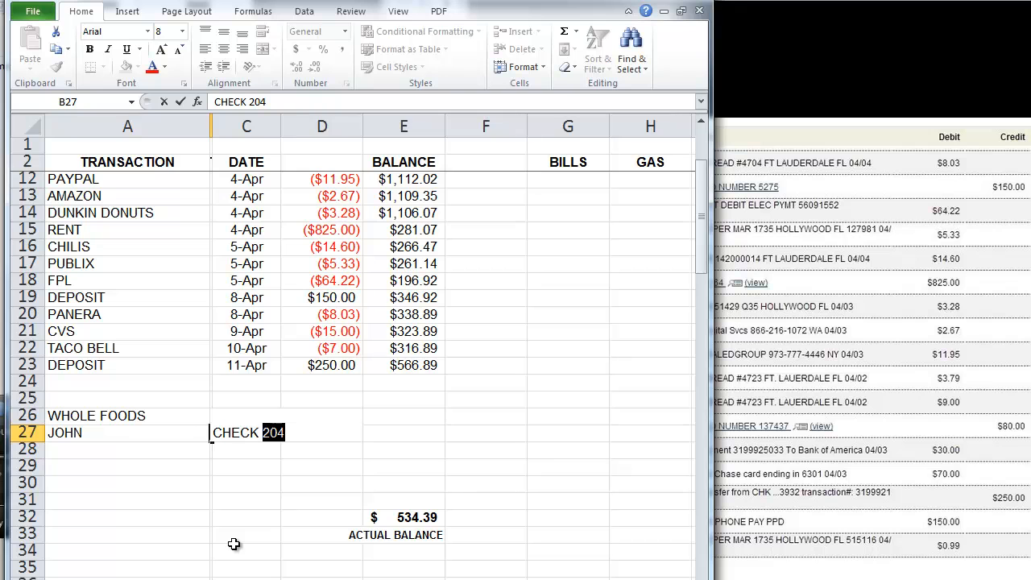
text(205)
key(Tab)
key(Tab)
text(-275)
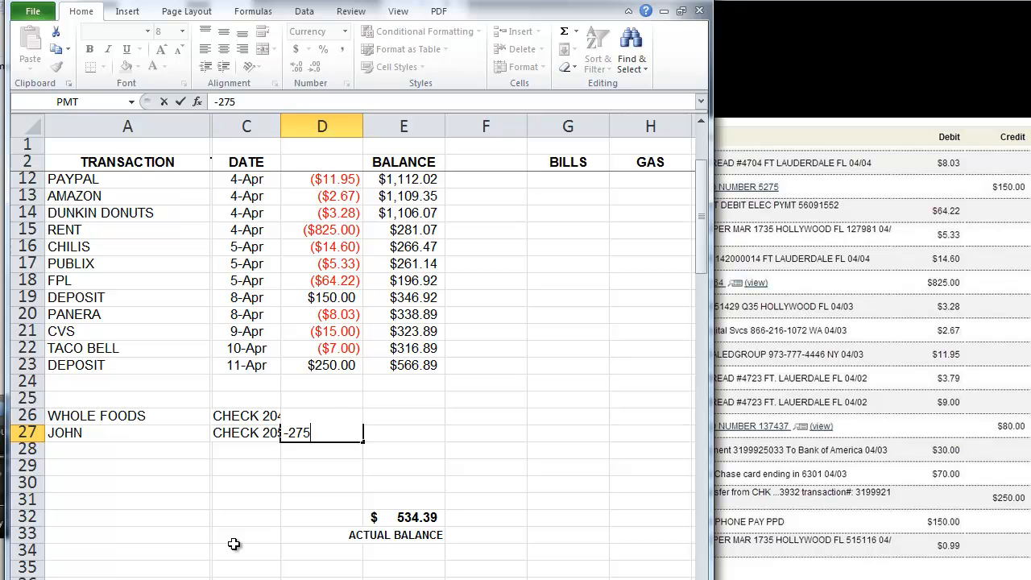
key(Return)
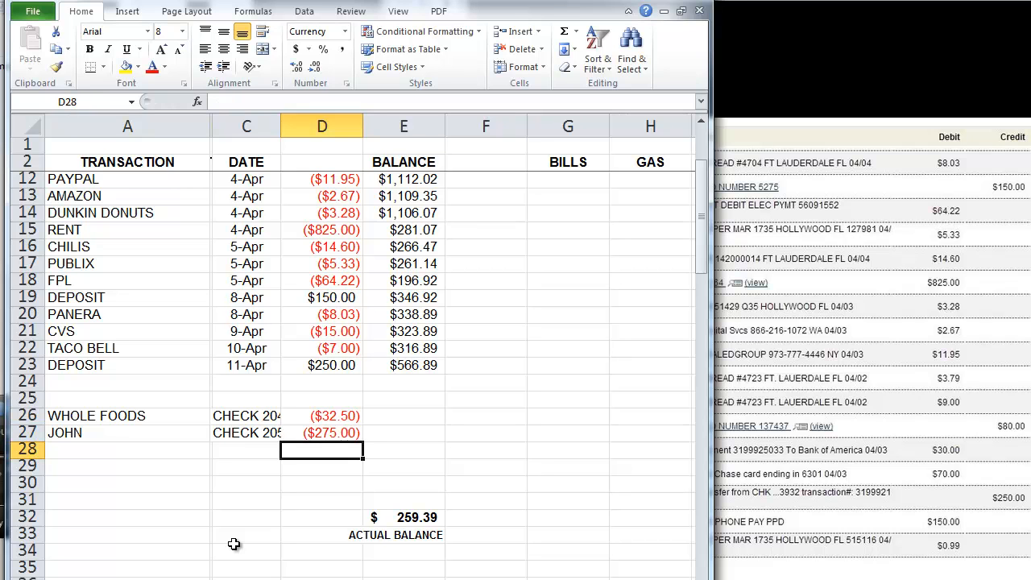
drag(279, 121, 290, 122)
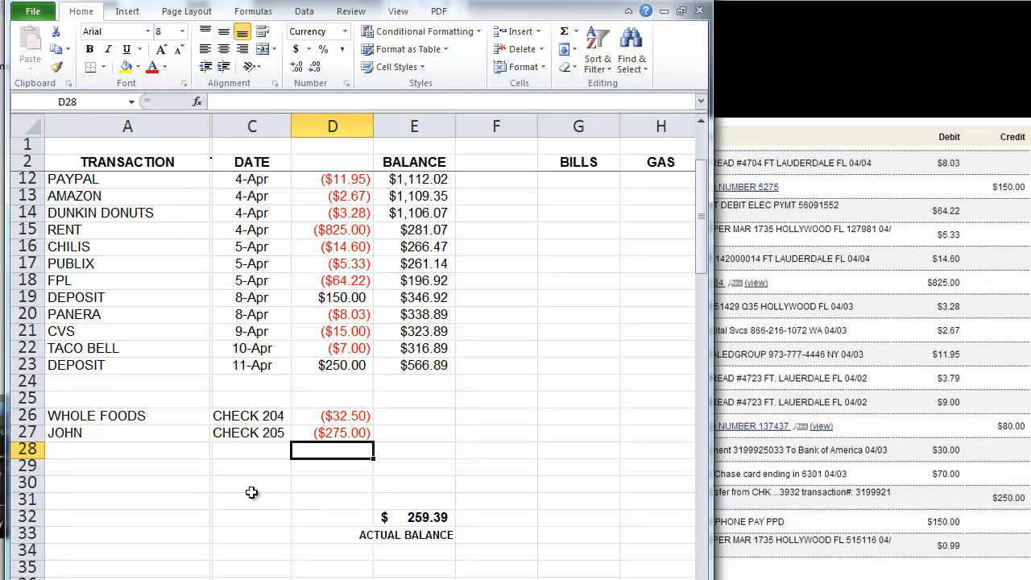
Step: Enter the AT&T payment of -230.3 in row 28
click(135, 452)
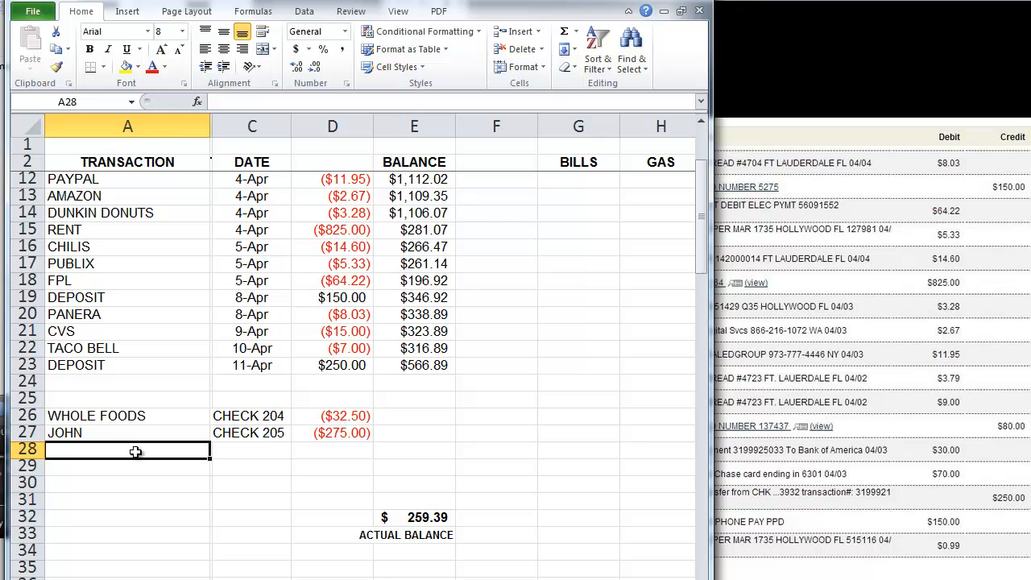
text(A)
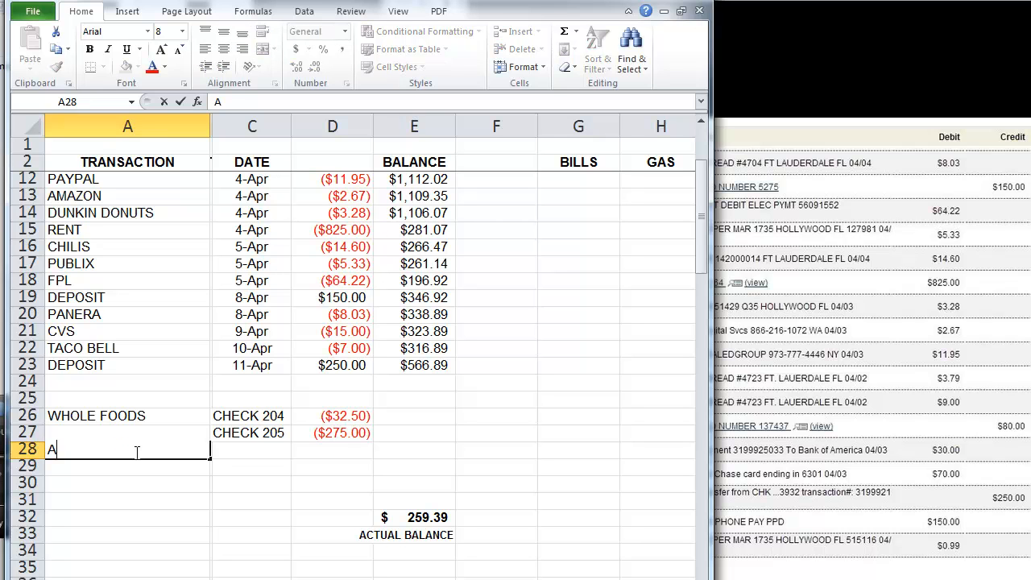
text(T&T)
key(Tab)
key(Tab)
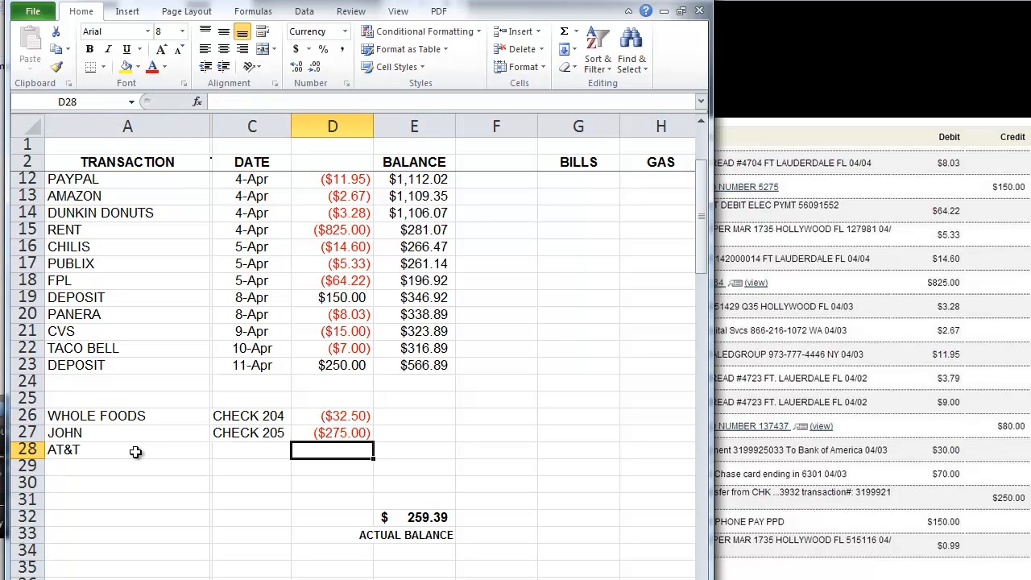
text(-230.3)
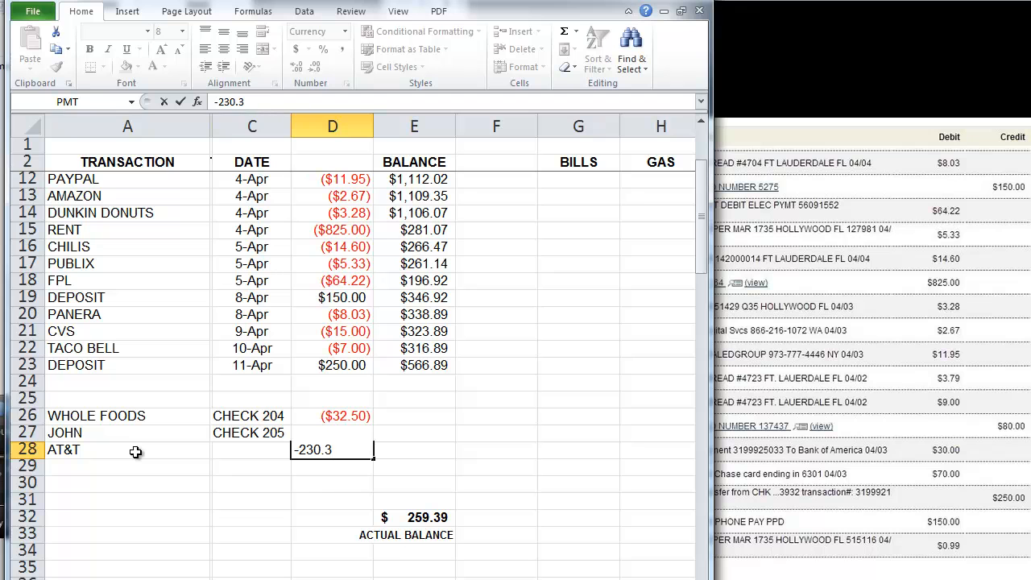
key(Return)
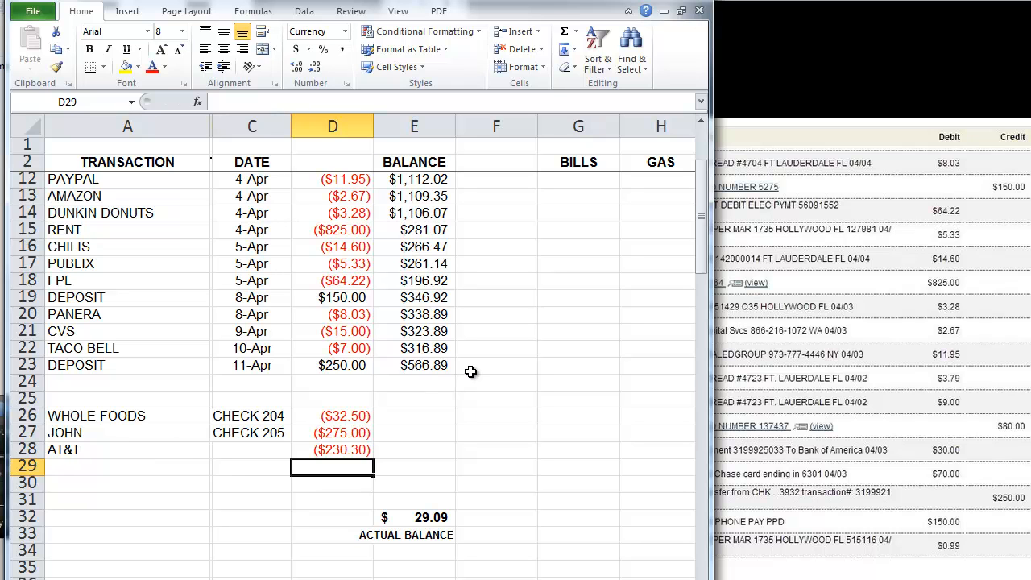
Step: Inspect the E32 actual balance and E23 running balance formulas, then scroll to MONTHLY BILLS
click(440, 520)
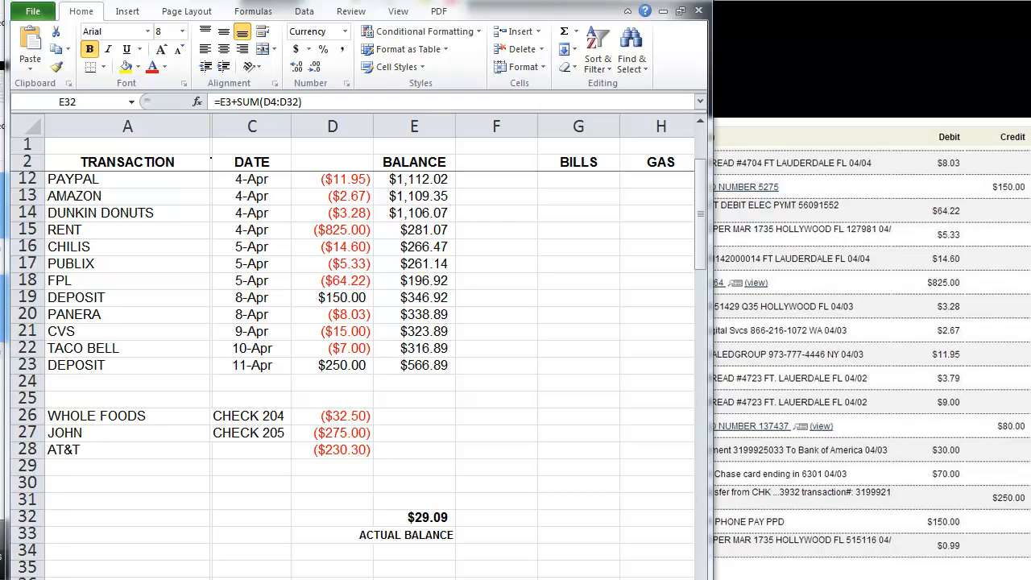
click(429, 520)
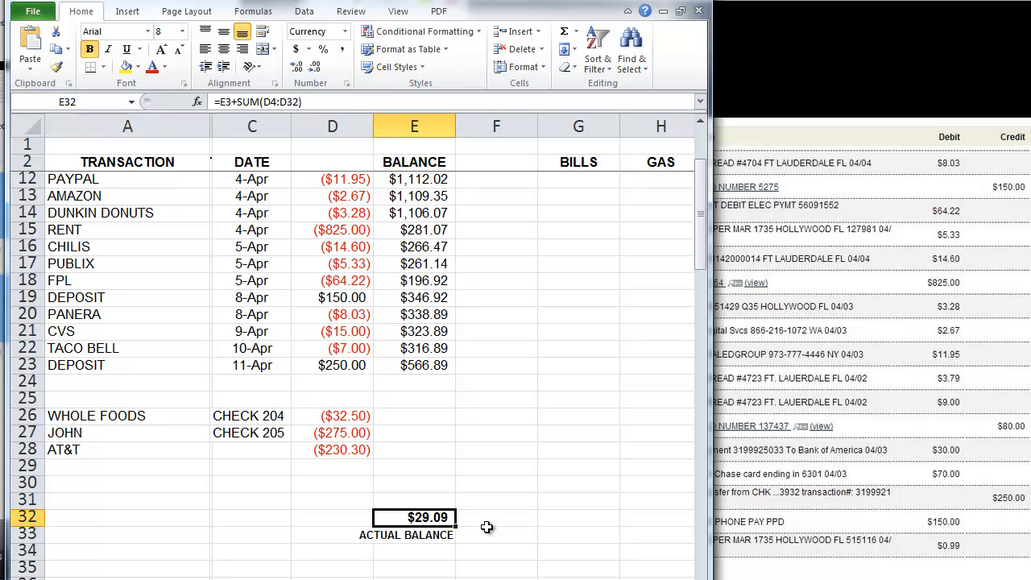
click(431, 364)
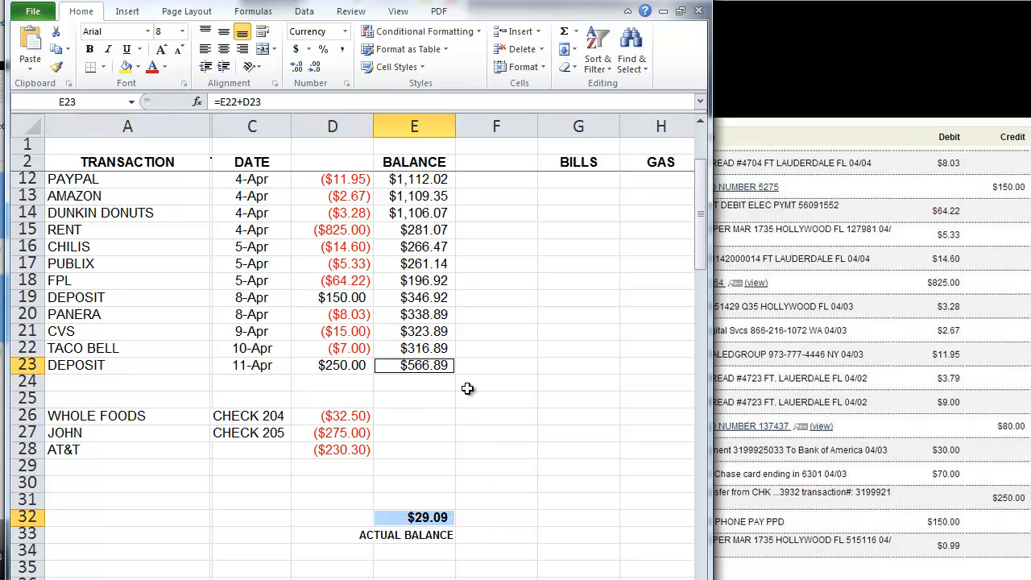
click(508, 443)
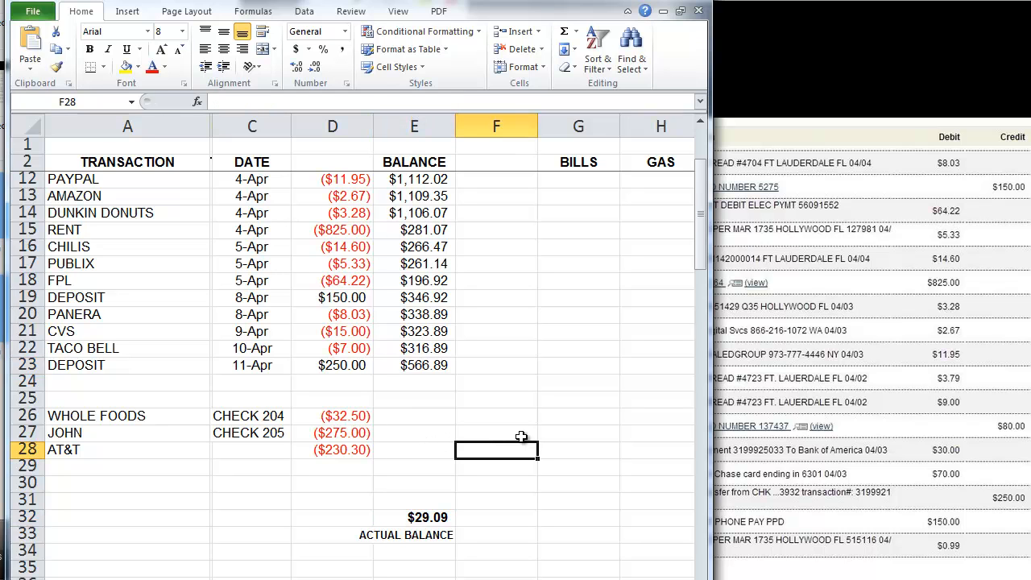
scroll(522, 436, down, 1)
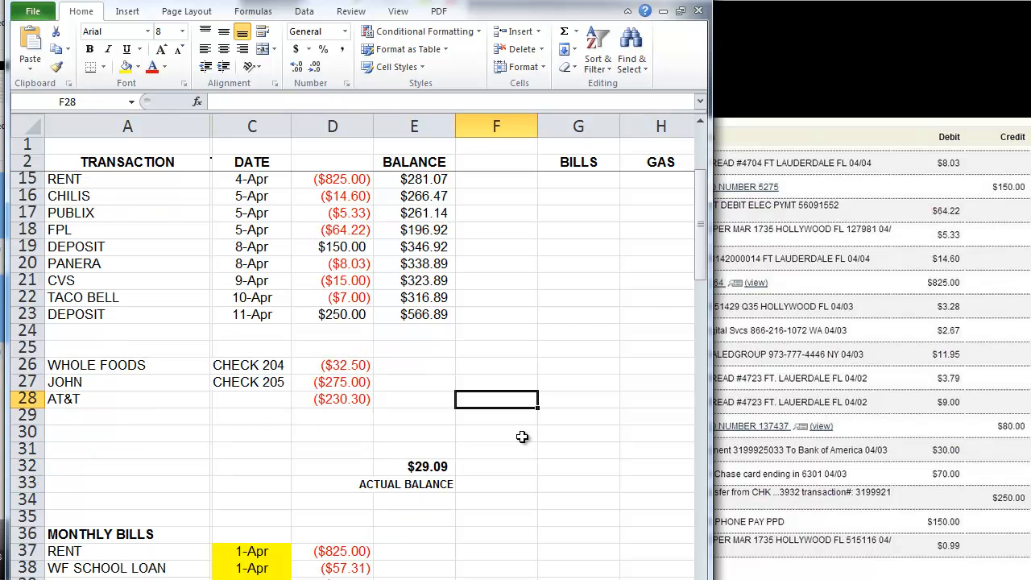
scroll(522, 436, down, 1)
scroll(522, 436, down, 1)
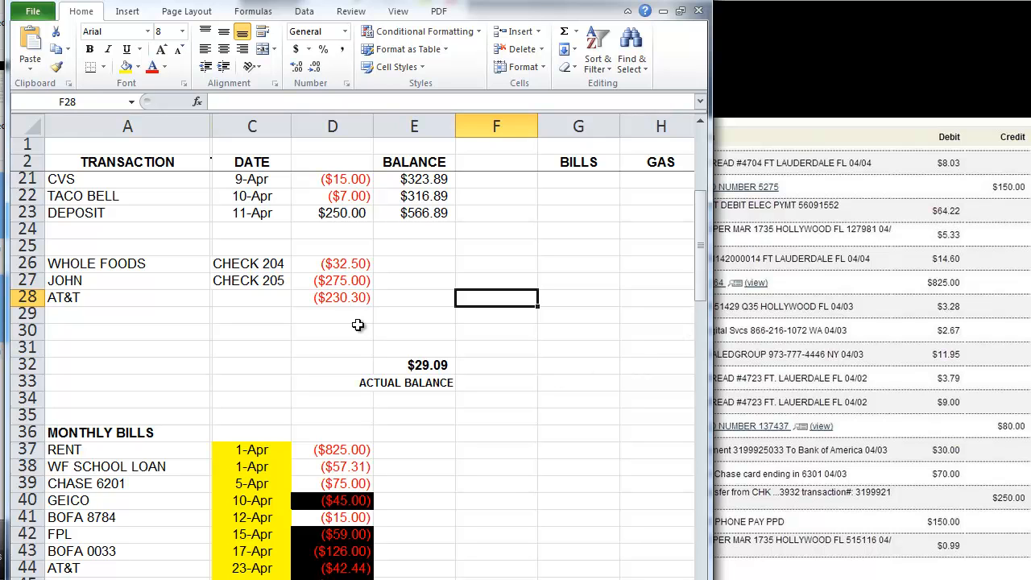
Step: Insert blank sheet rows 29–36 above the actual balance
drag(346, 316, 341, 431)
click(538, 31)
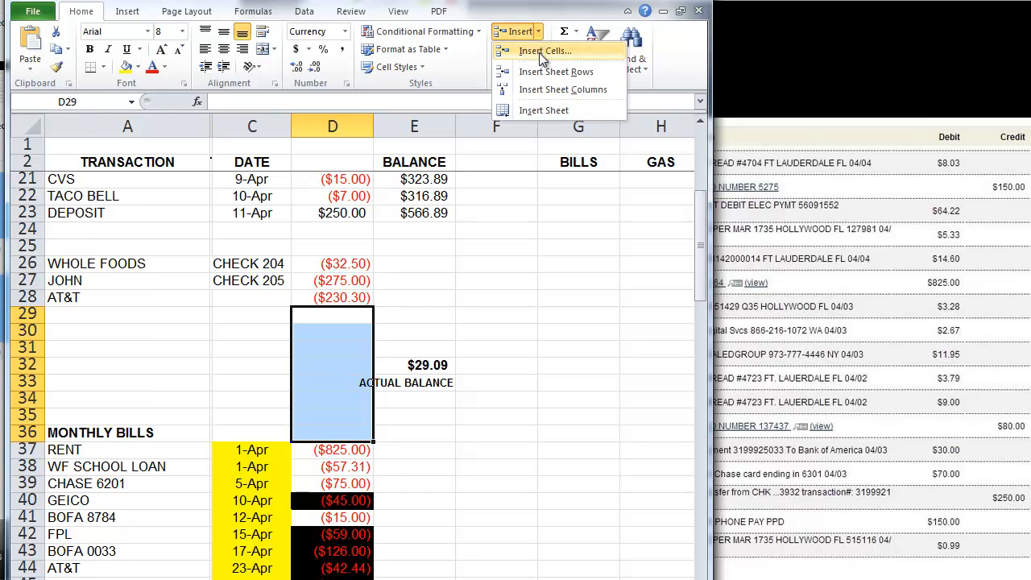
click(547, 66)
Step: Enter RENT -825 and FPL -59 in rows 29 and 30
click(184, 315)
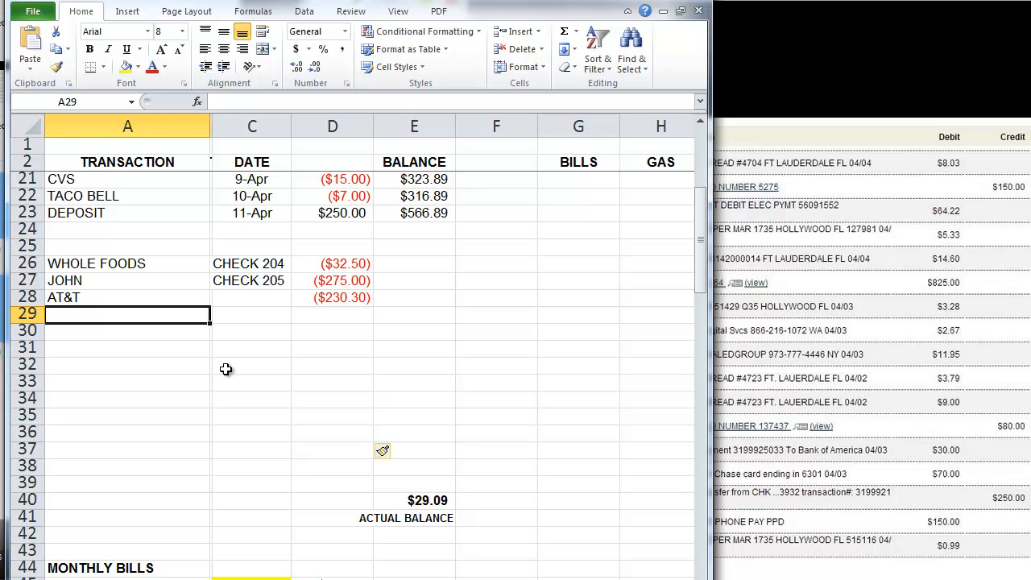
text(RENT)
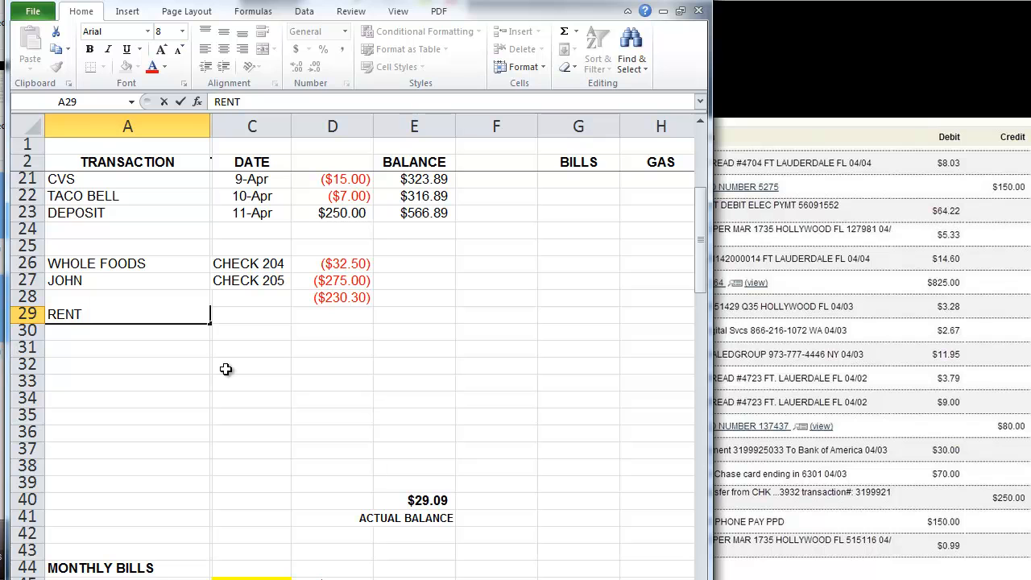
key(Tab)
key(Tab)
text(-825)
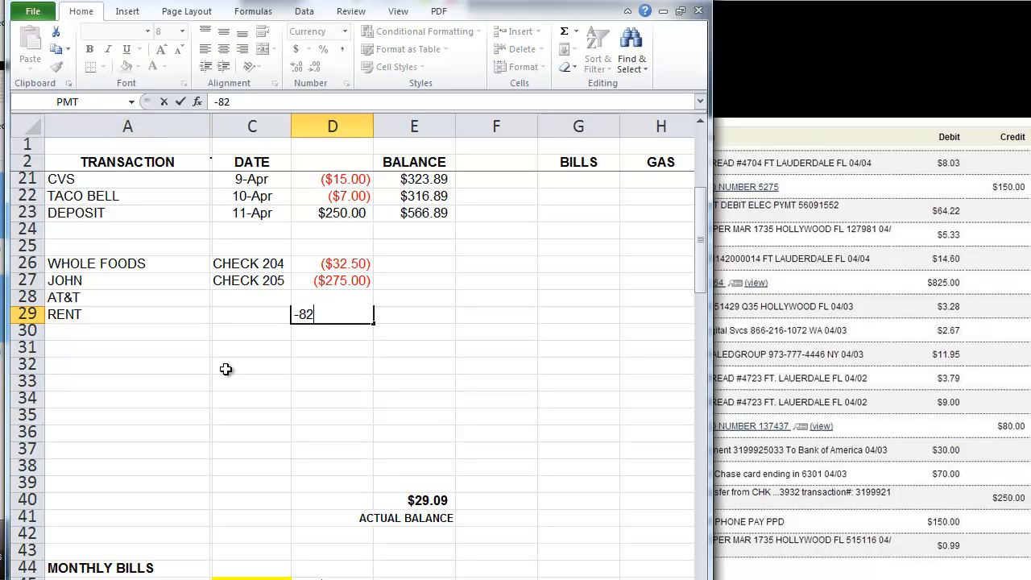
key(Down)
key(Left)
key(Left)
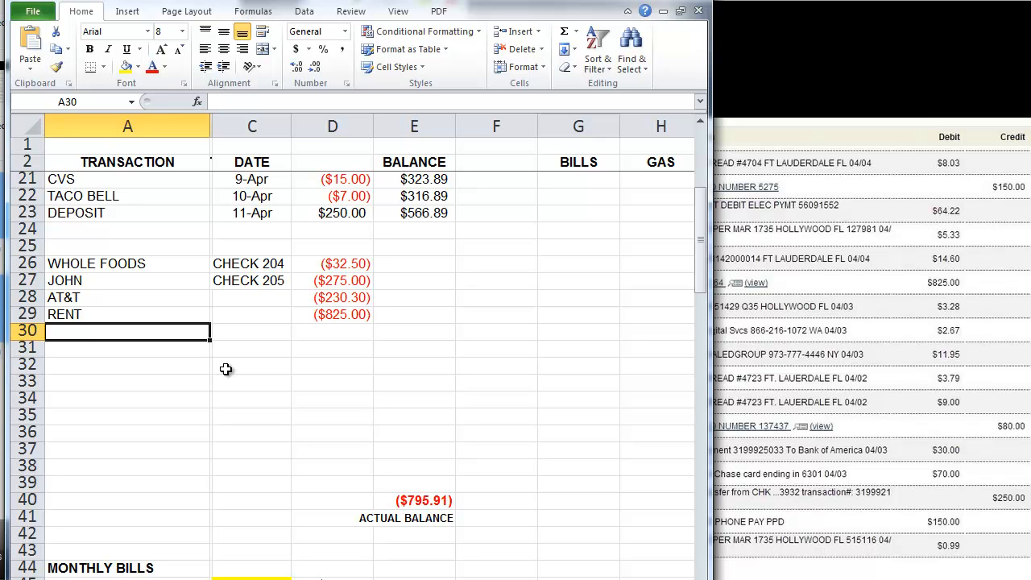
text(FPL)
key(Tab)
key(Tab)
key(Tab)
text(-59)
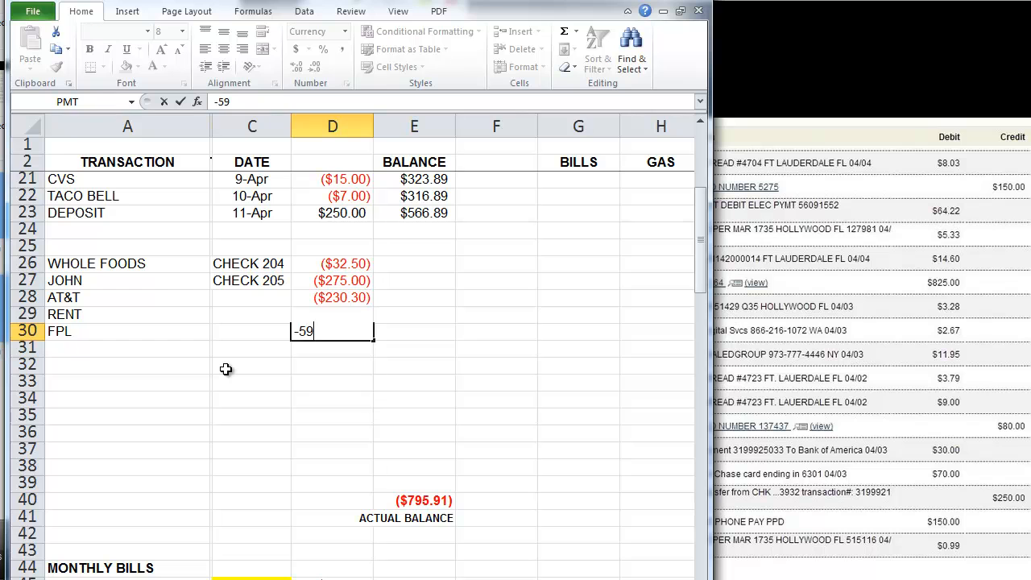
key(Return)
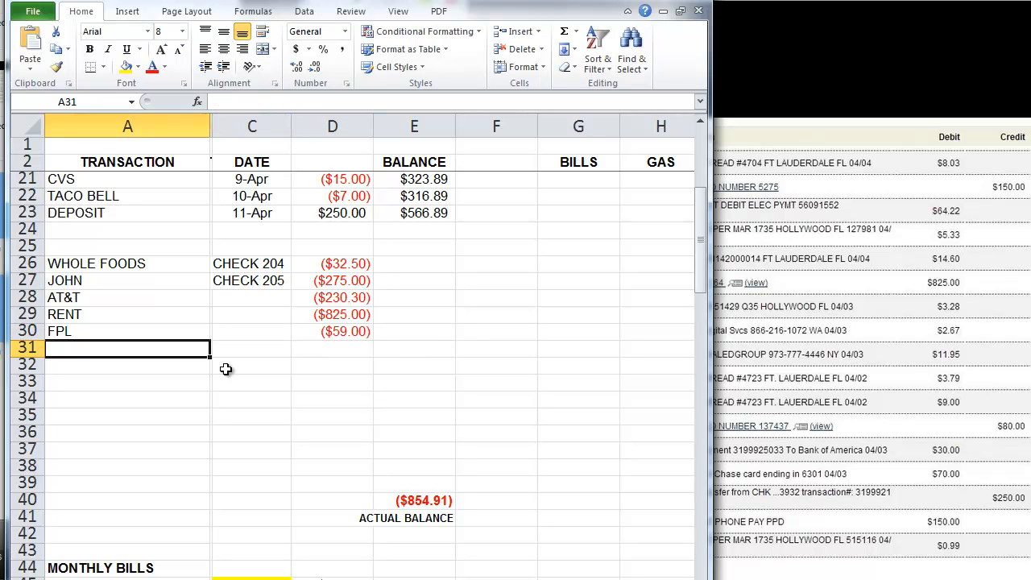
Step: Enter GEICO -45 and HOME DEPOT -25 in rows 31 and 32
text(GEICO)
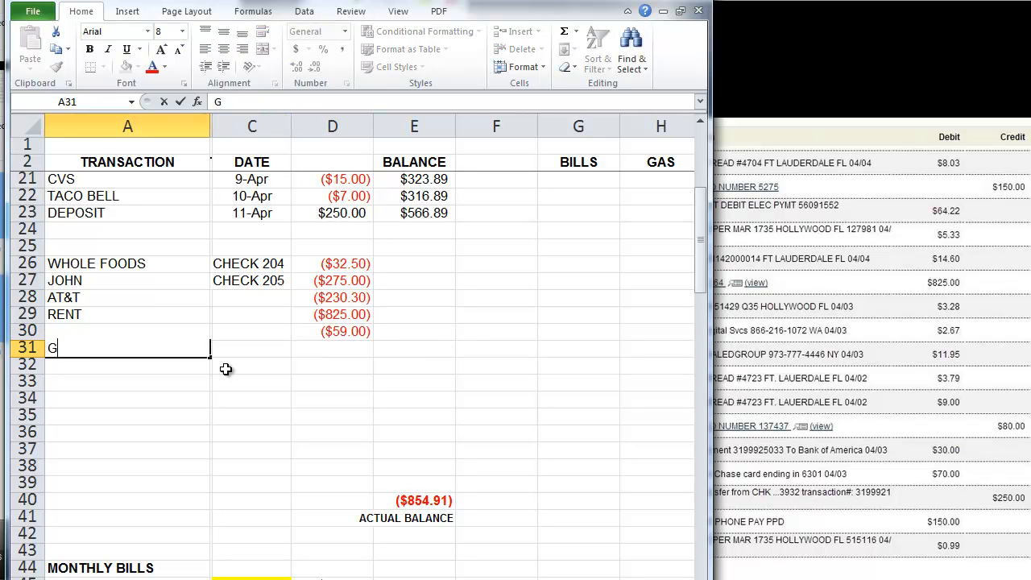
key(Tab)
key(Tab)
key(Tab)
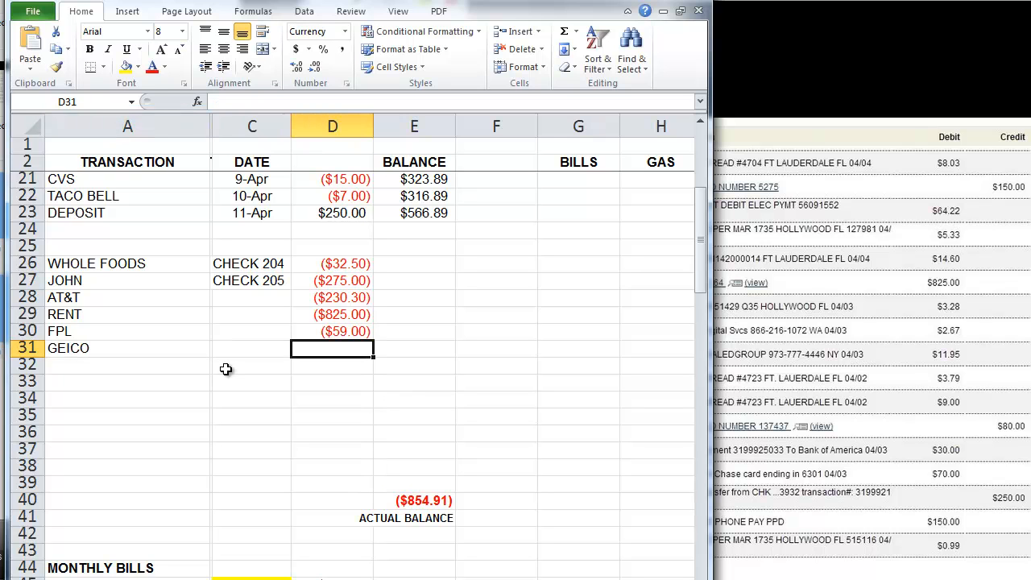
text(-45)
key(shift+Tab)
key(shift+Tab)
key(Return)
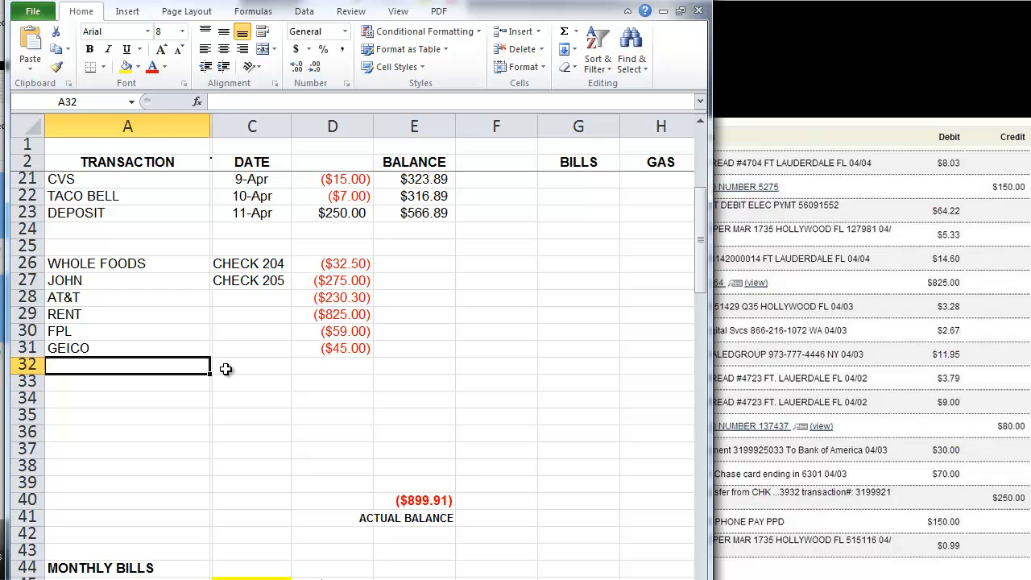
text(HOME DEPOT)
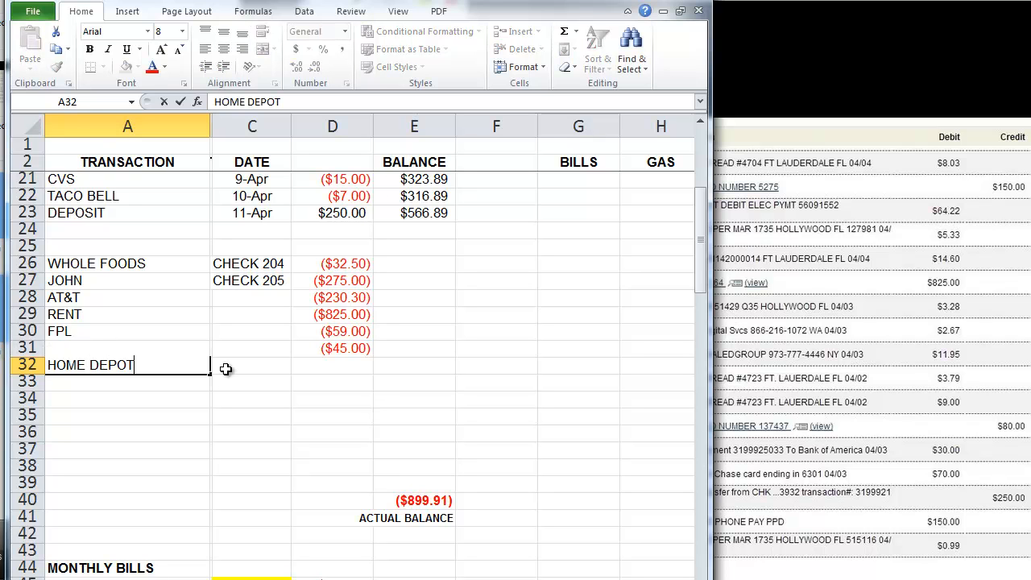
key(Tab)
key(Tab)
key(Tab)
text(-25)
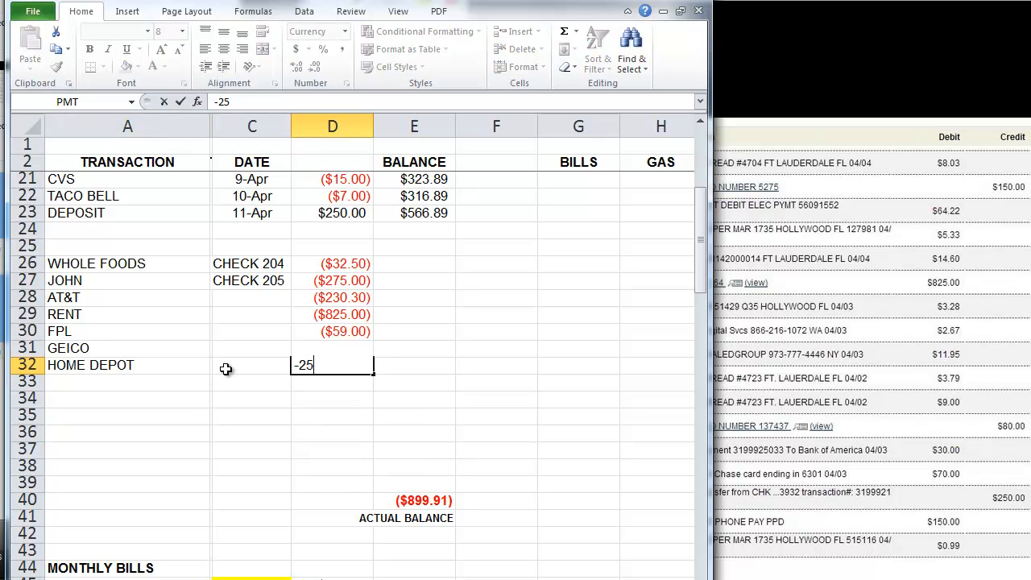
key(Return)
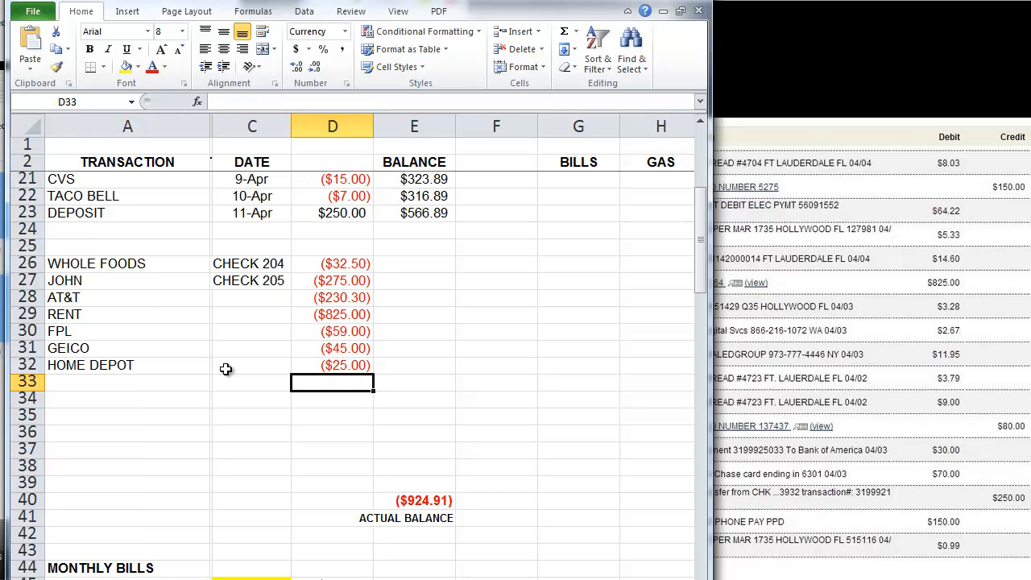
Step: Put 1000 in D33 below HOME DEPOT, replacing a temporary 925 entry
click(424, 498)
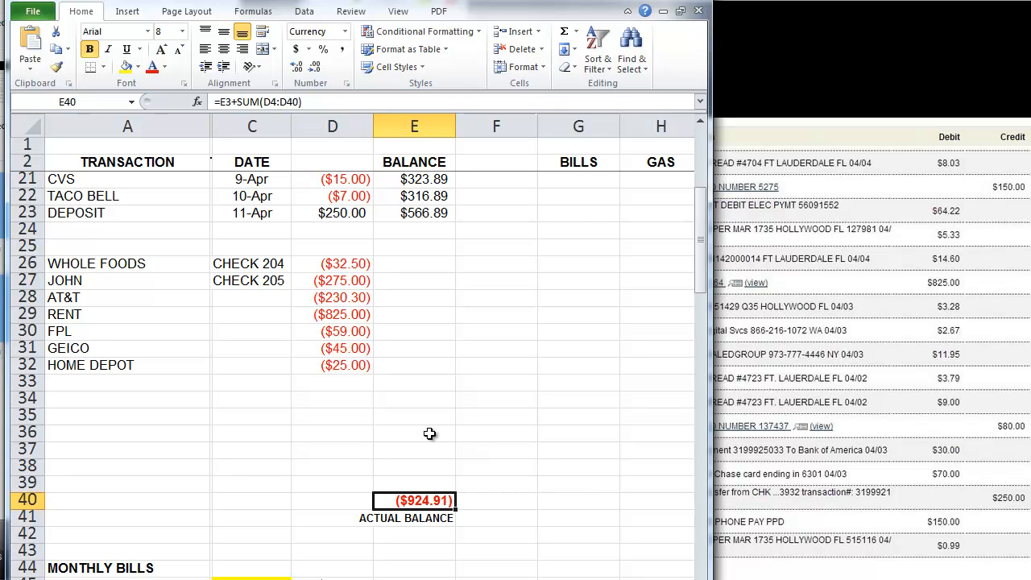
click(358, 384)
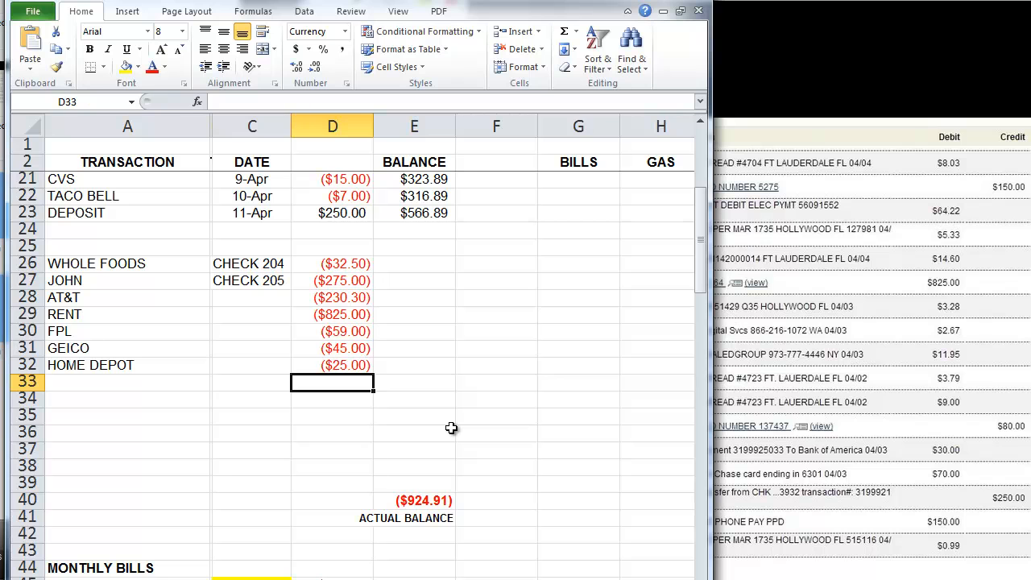
text(925)
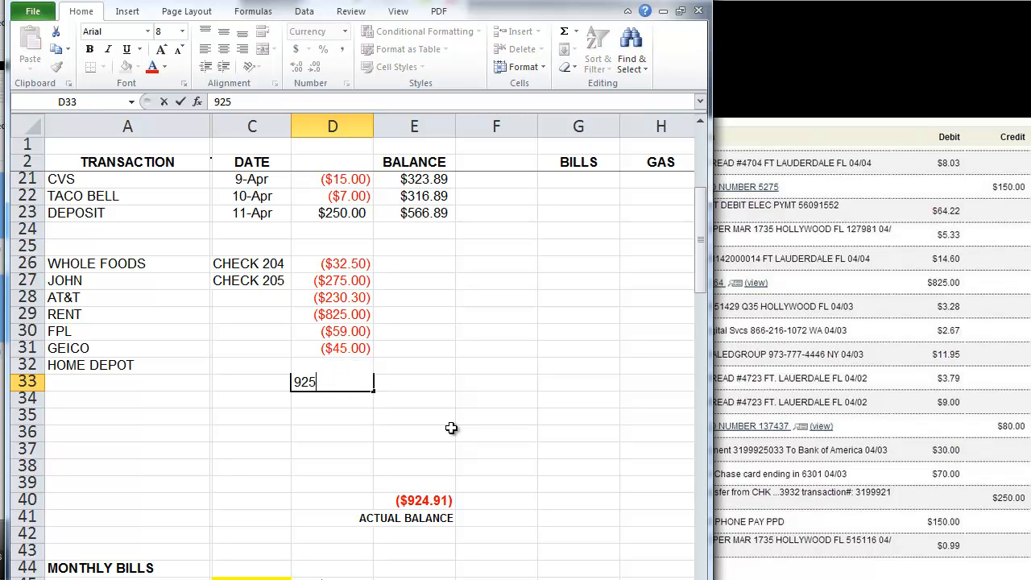
key(Return)
key(Up)
key(Delete)
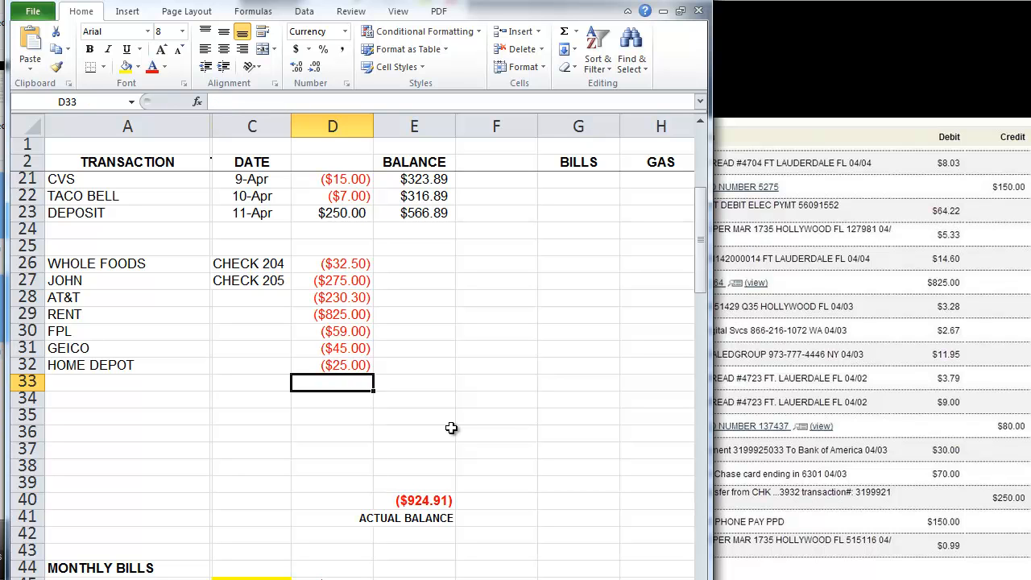
text(1000)
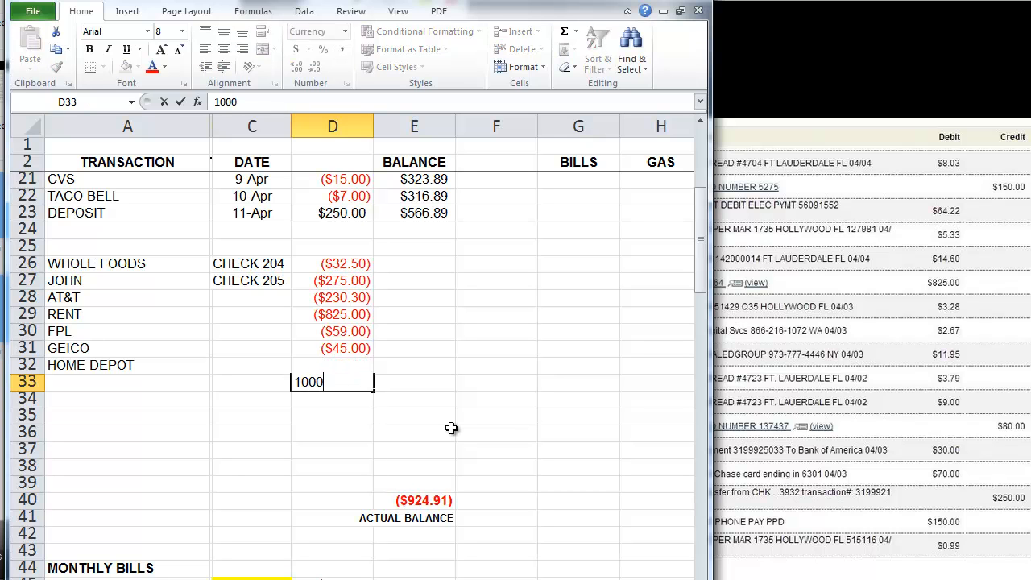
key(Return)
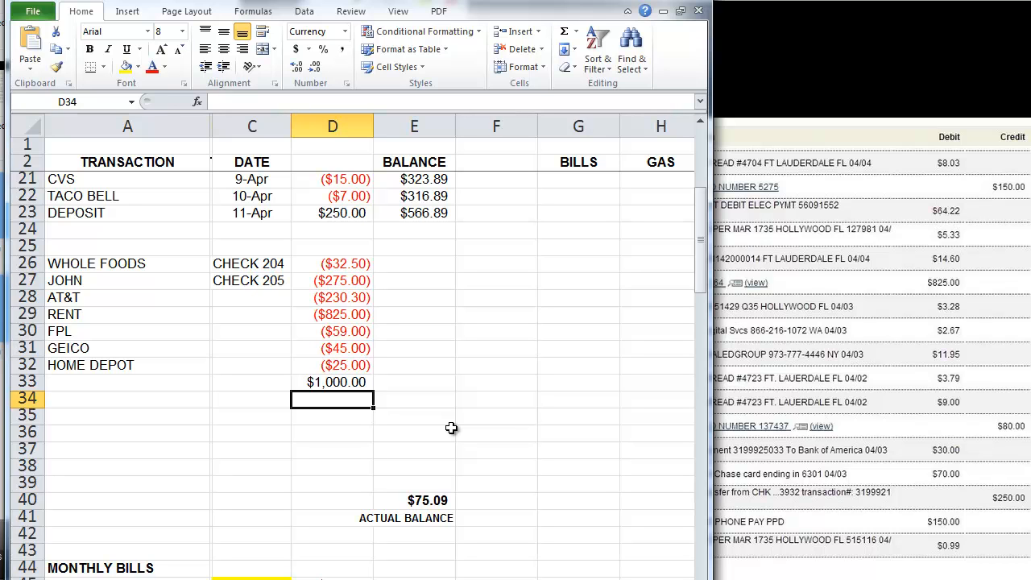
key(Up)
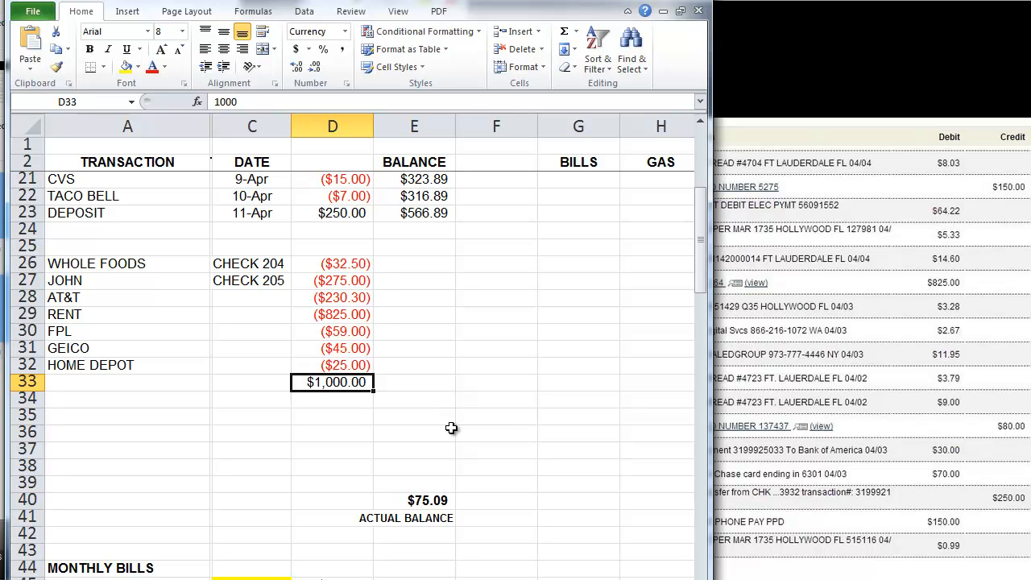
Step: Change D33 to 1200 and label row 33 DEPOSIT, raising the balance to $275.09
text(1200)
key(Return)
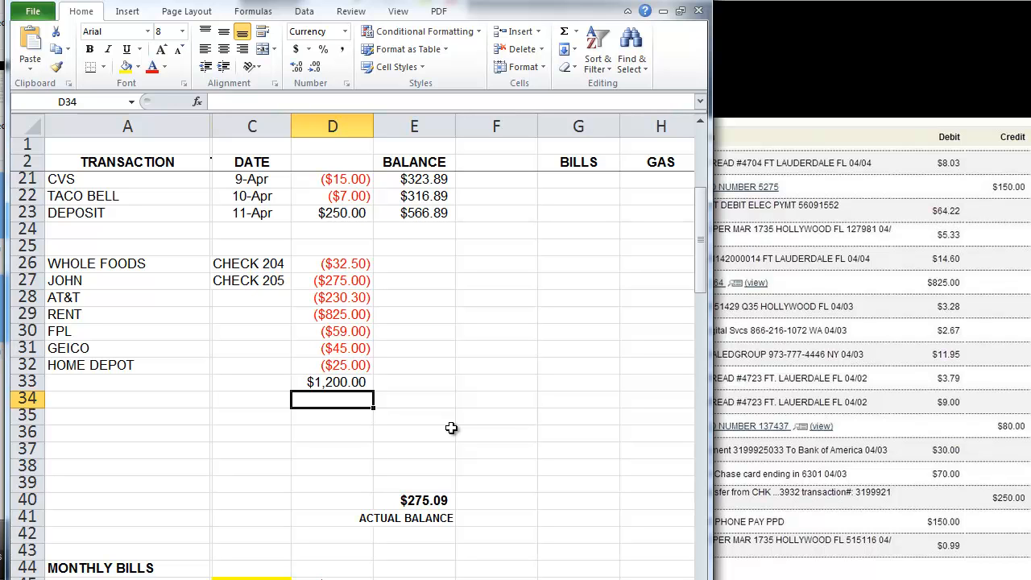
key(Left)
key(Left)
key(Up)
text(DE)
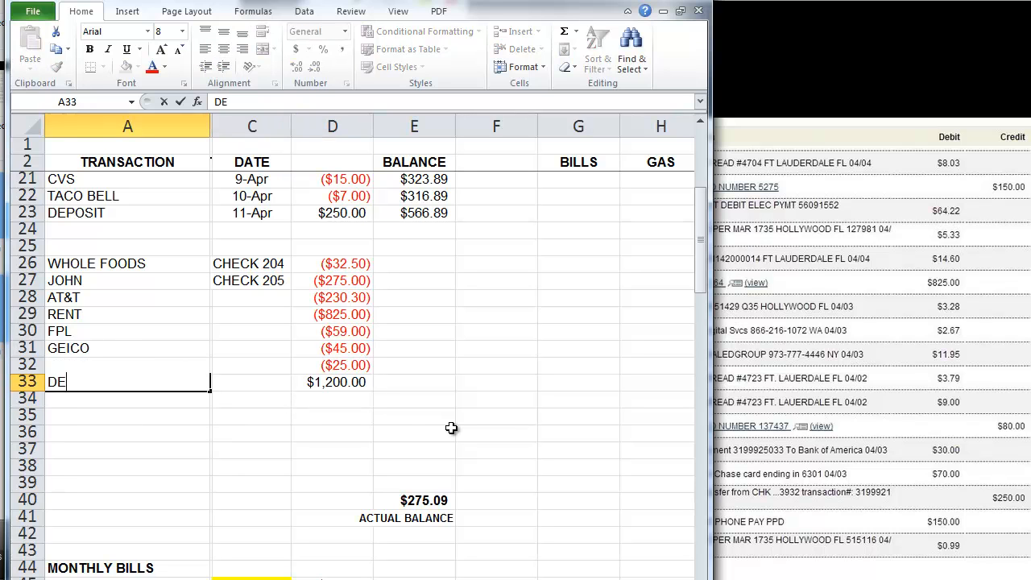
text(POSIT)
key(Return)
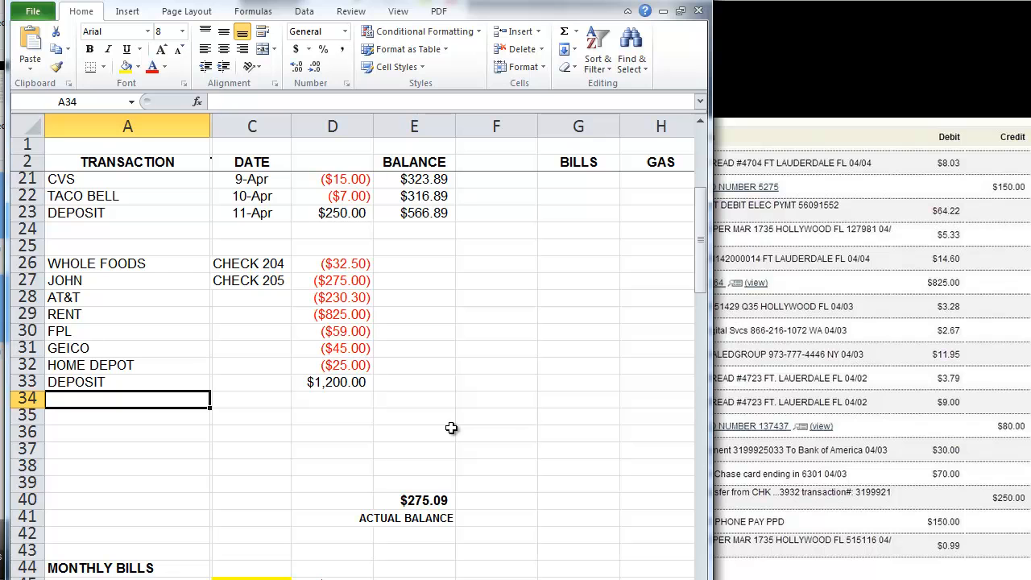
click(364, 383)
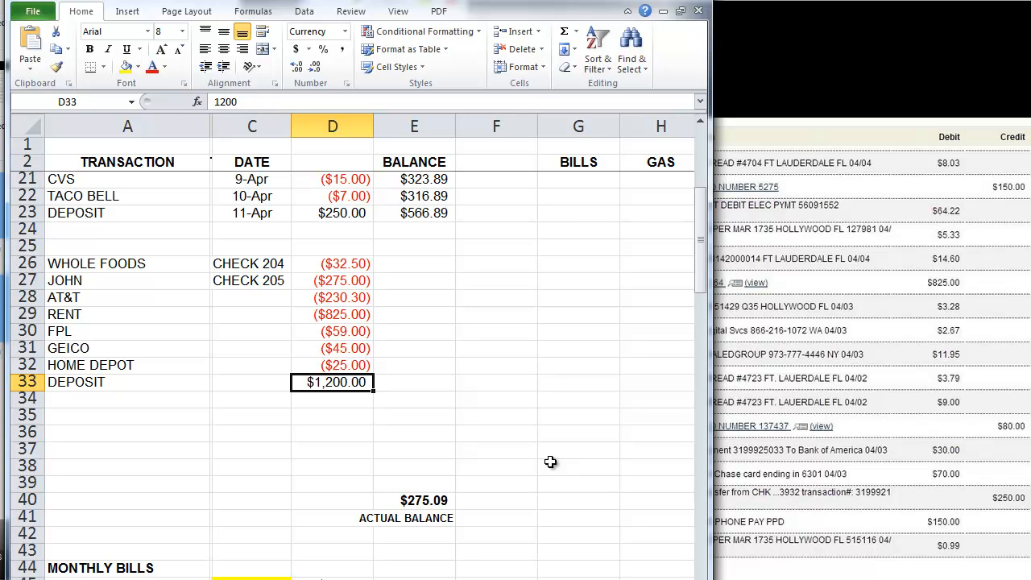
key(Return)
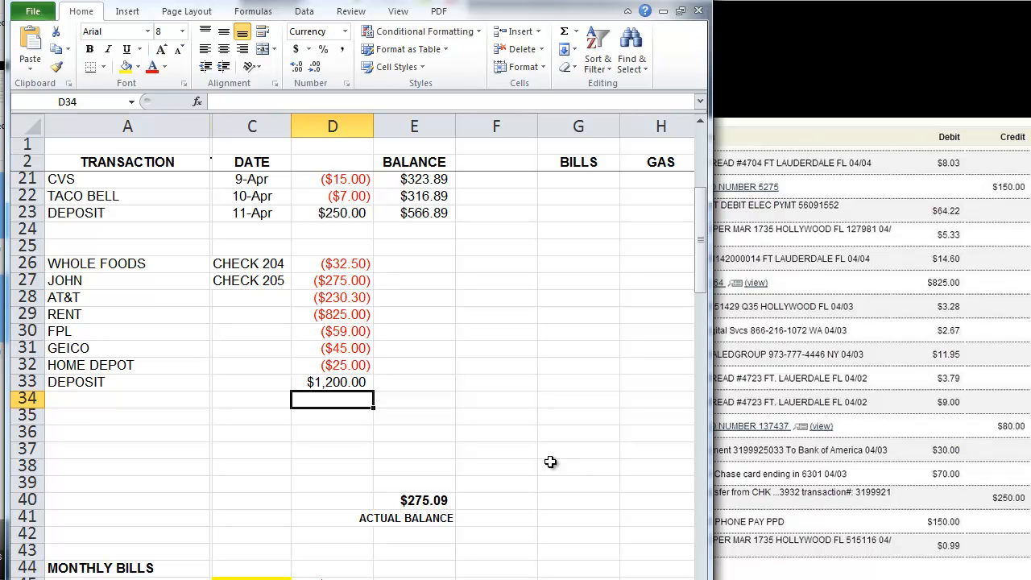
Step: Enter -120 in D34 and label it CHURCH
text(-120)
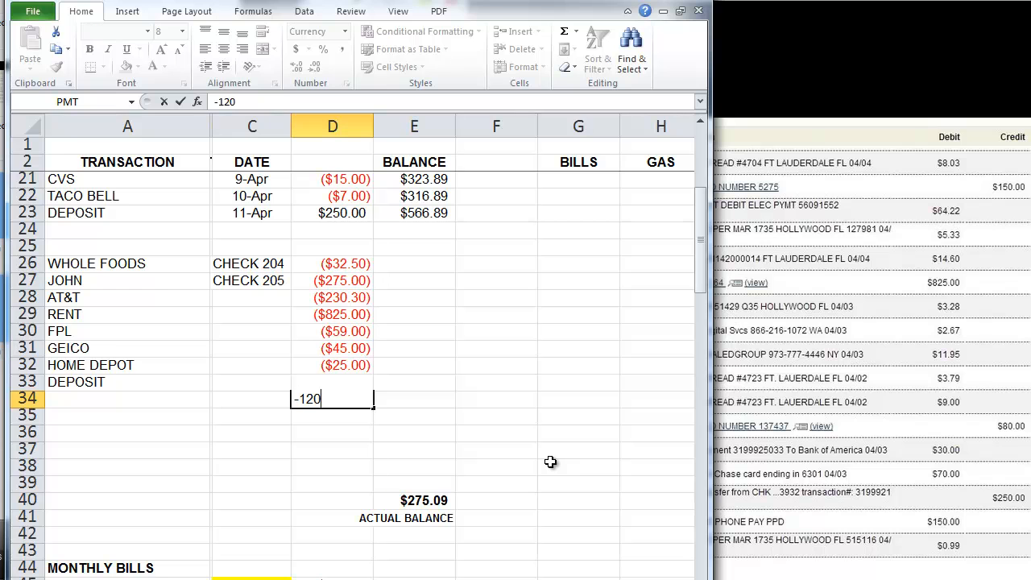
key(Left)
key(Left)
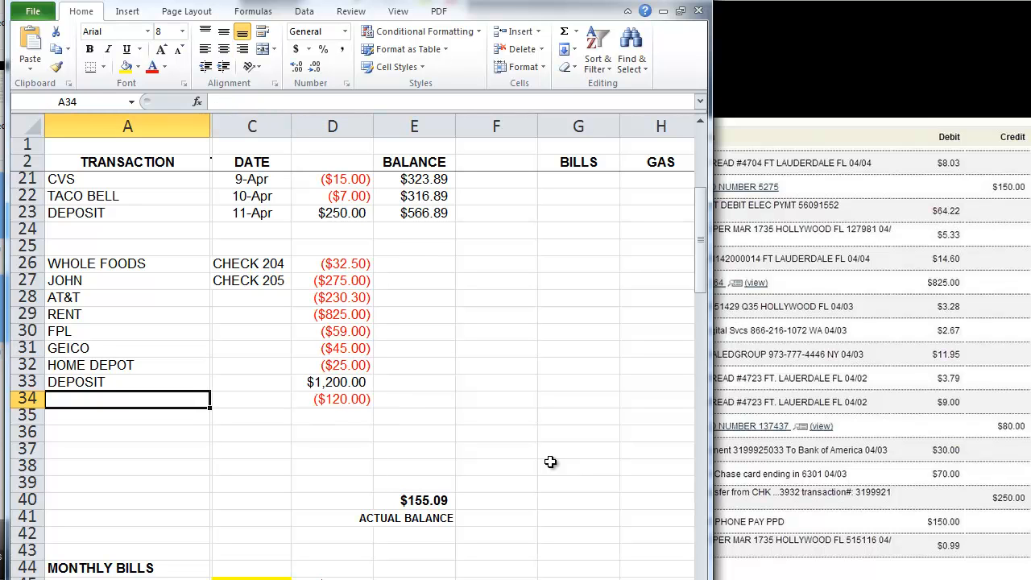
text(CHURCH)
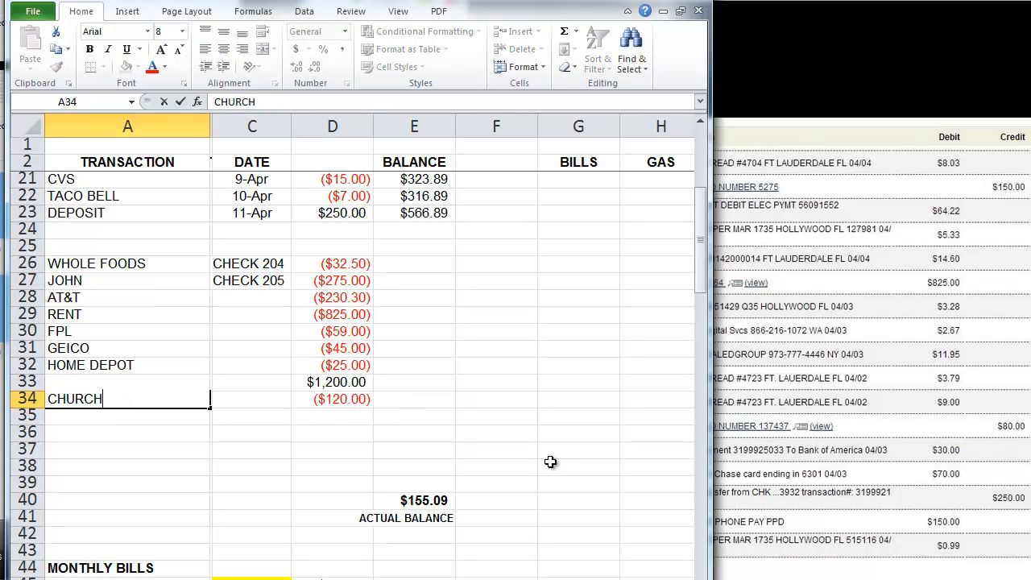
key(Return)
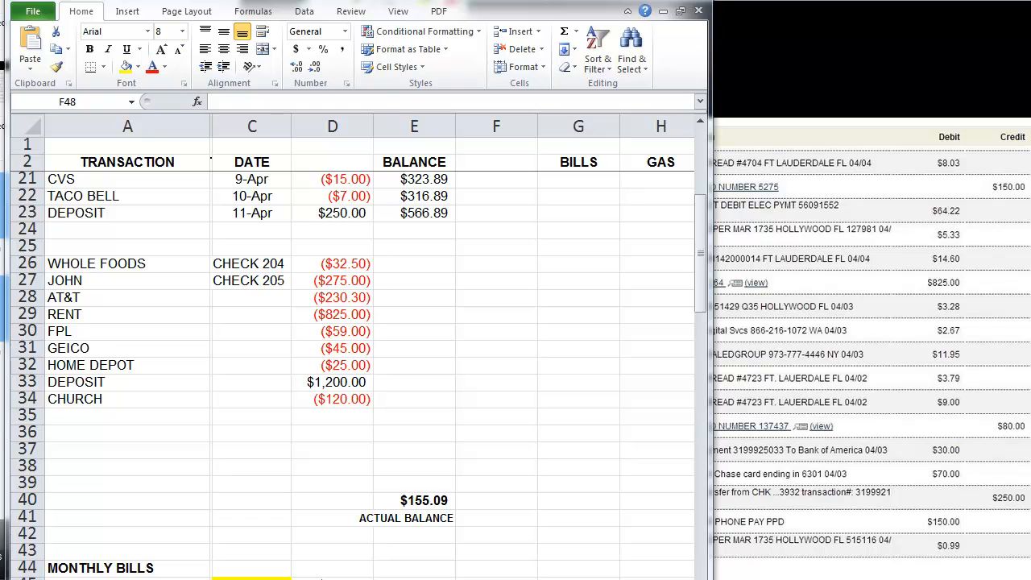
Step: Enlarge the workbook window to show more category columns
drag(711, 330, 1026, 326)
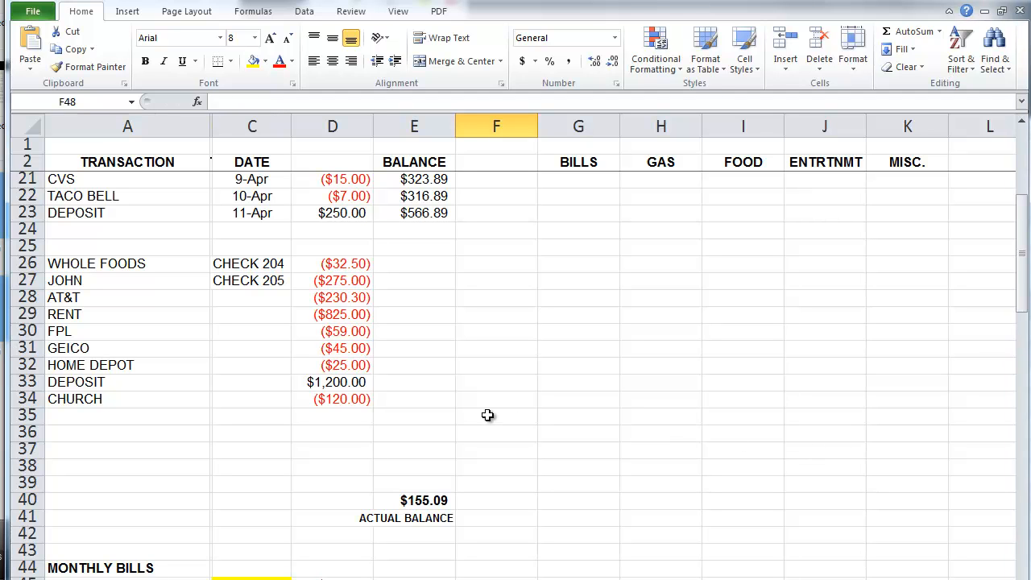
drag(174, 266, 353, 398)
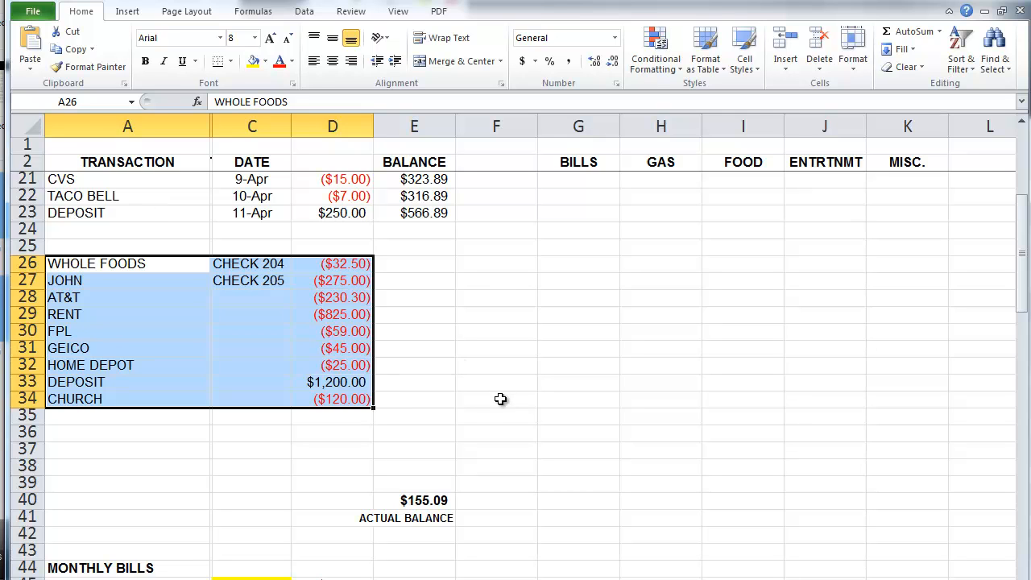
click(443, 415)
Step: Insert seven blank sheet rows starting at row 25
drag(264, 245, 252, 351)
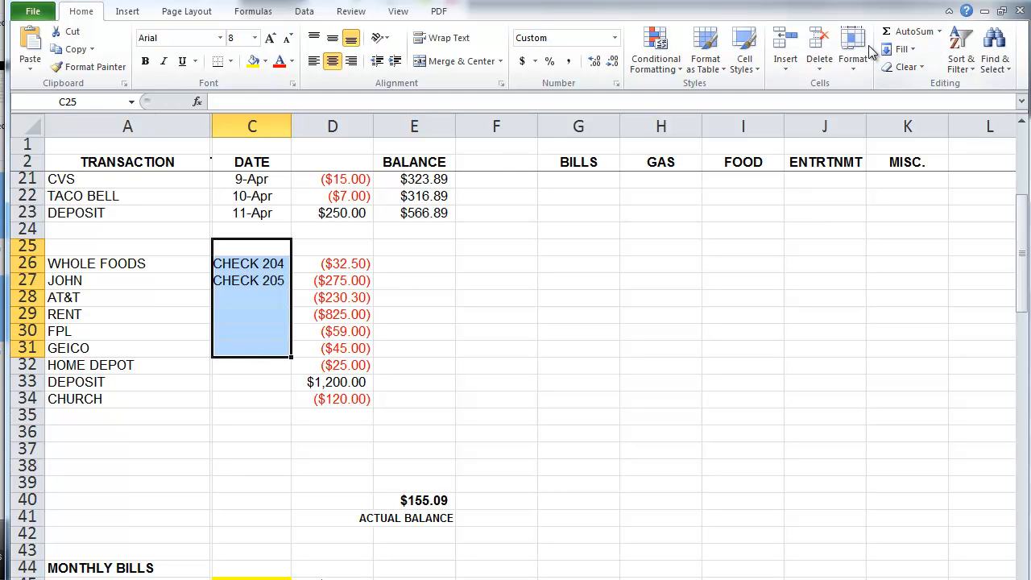
click(793, 69)
click(817, 107)
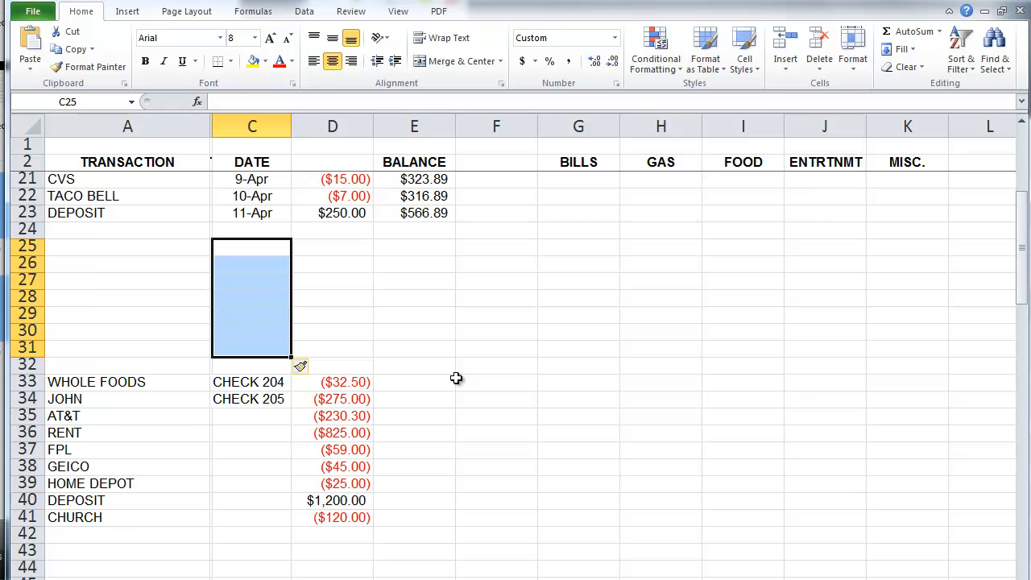
click(363, 312)
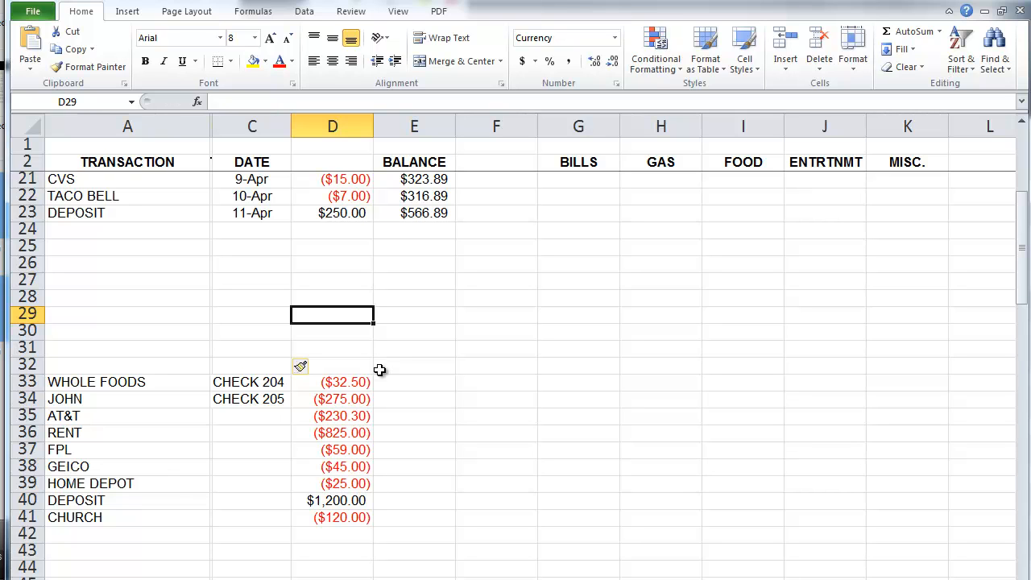
click(200, 499)
drag(200, 499, 330, 500)
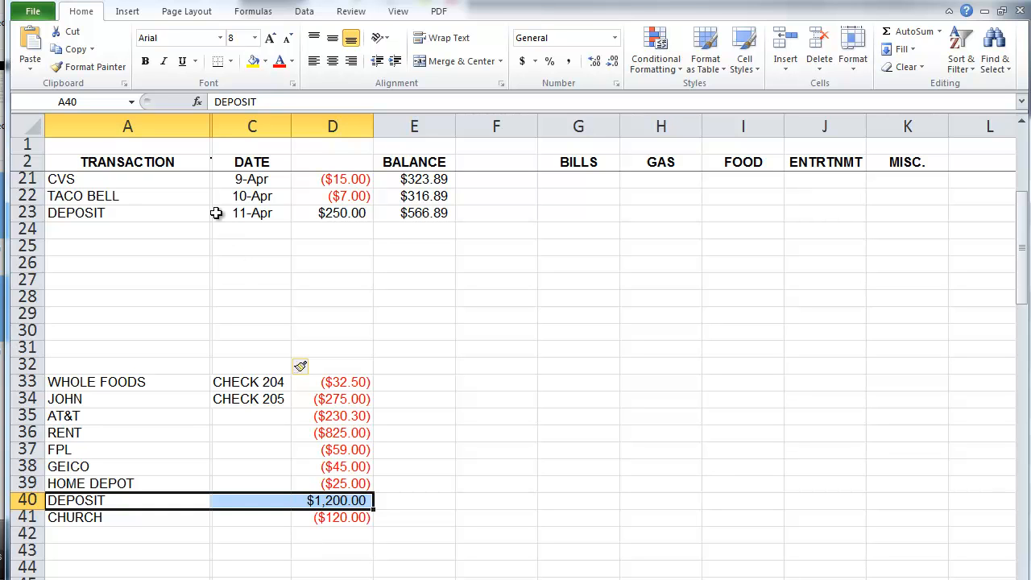
Step: Move the DEPOSIT $1,200.00 entry into row 24 and date it 4/12
click(75, 32)
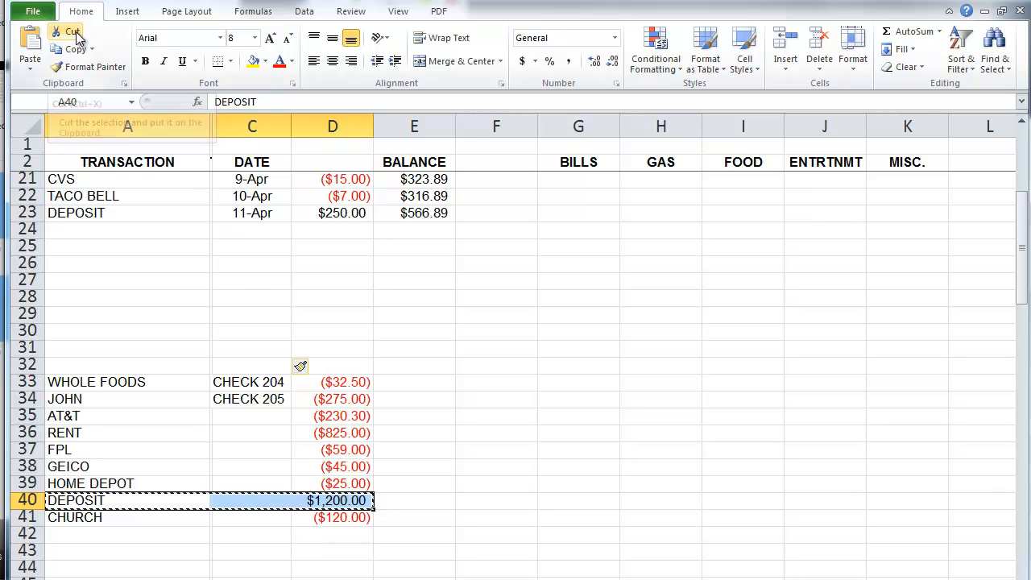
click(87, 234)
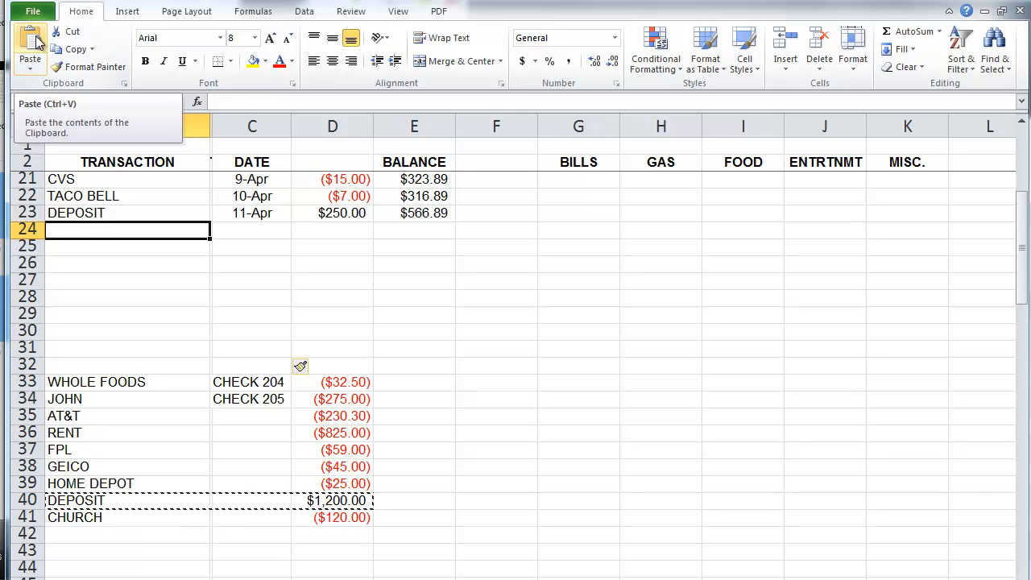
click(36, 43)
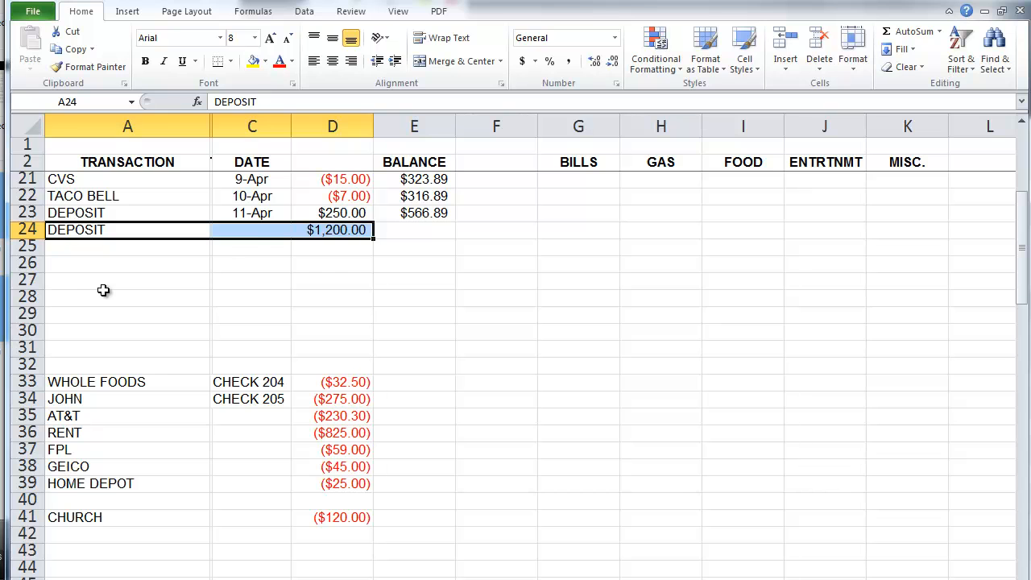
click(253, 232)
text(4/12)
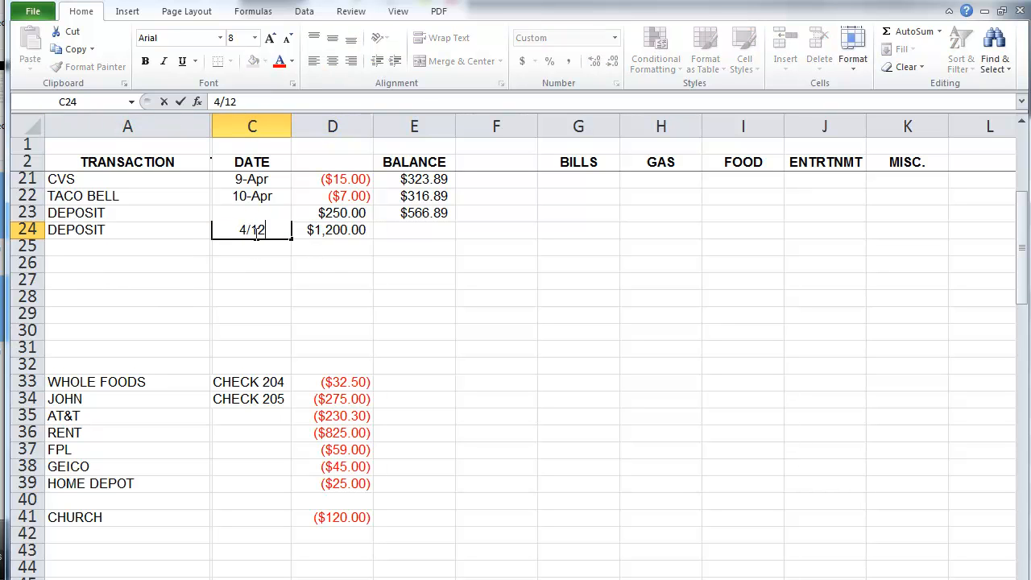
key(Return)
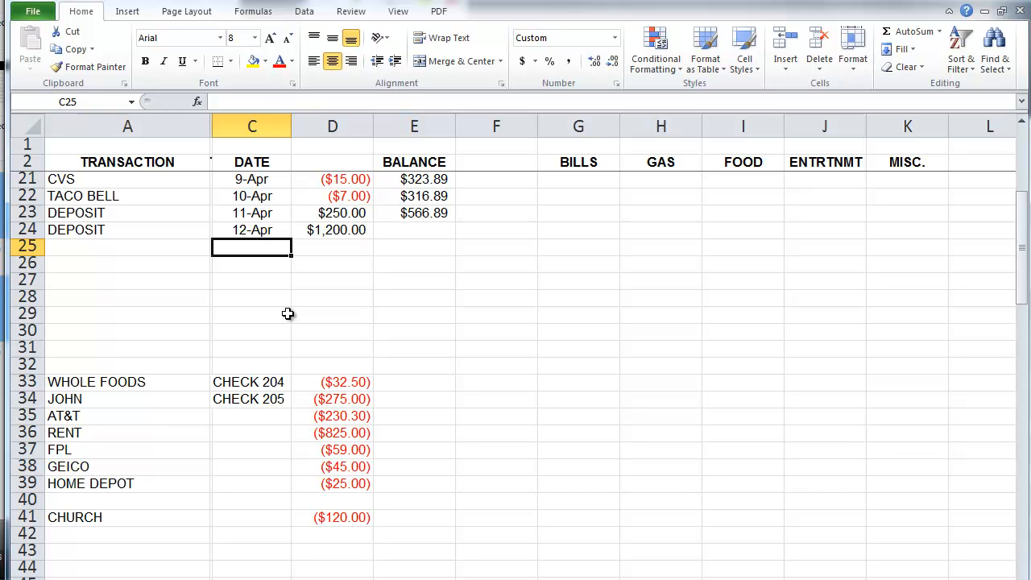
Step: Copy the CHURCH ($120.00) entry from row 41 into row 25
drag(192, 499, 330, 499)
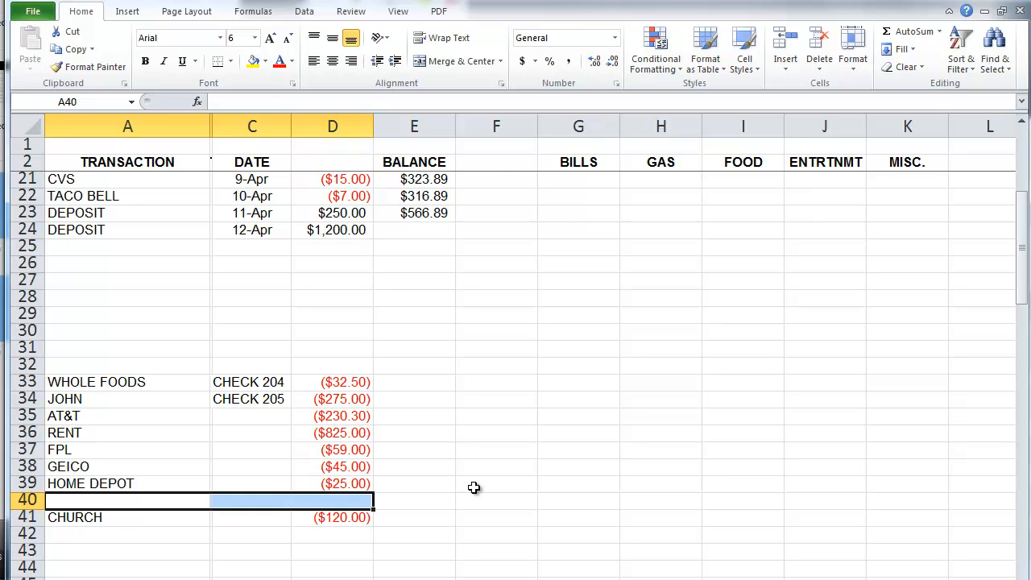
click(473, 487)
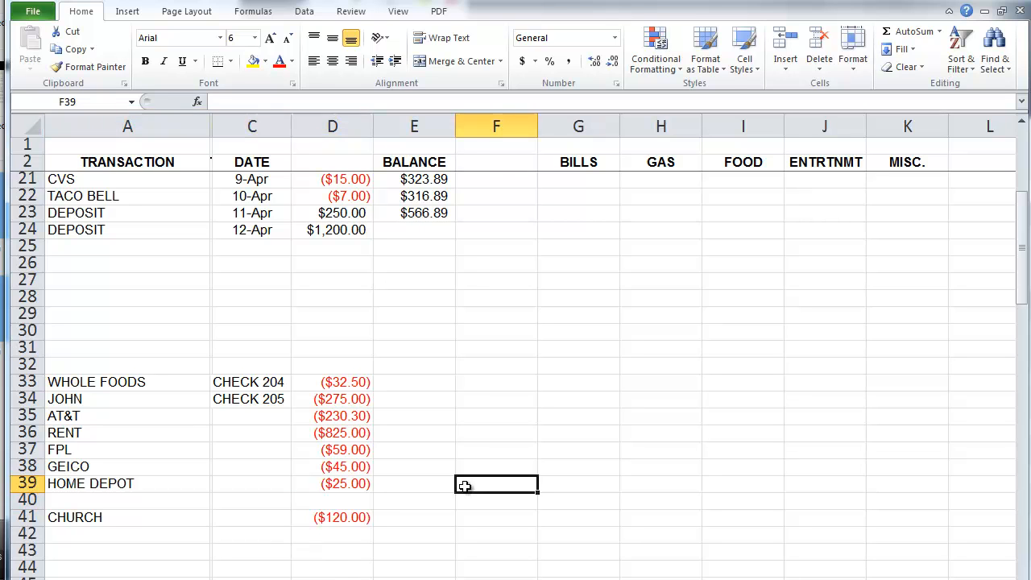
click(166, 519)
drag(165, 519, 322, 520)
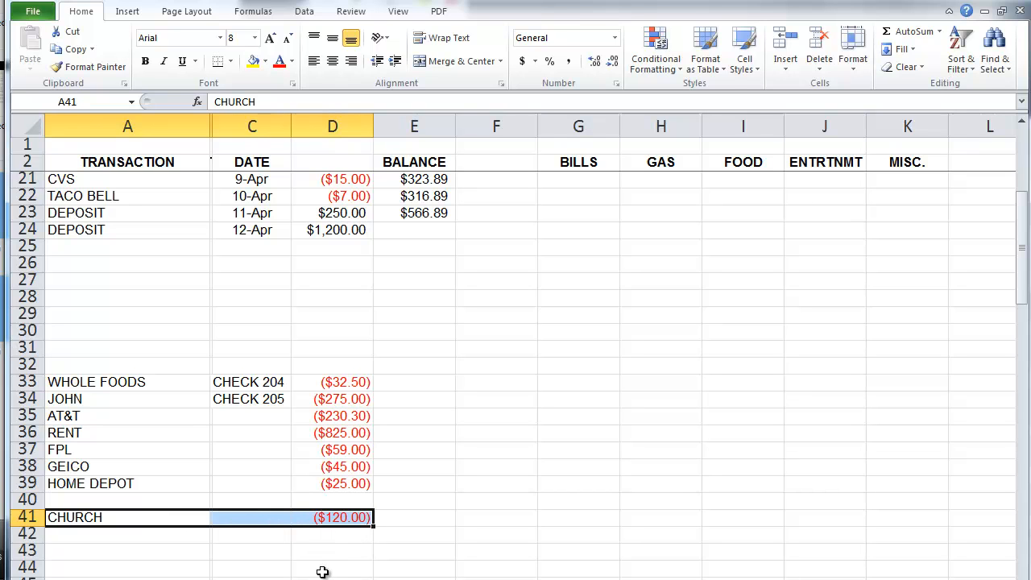
click(77, 51)
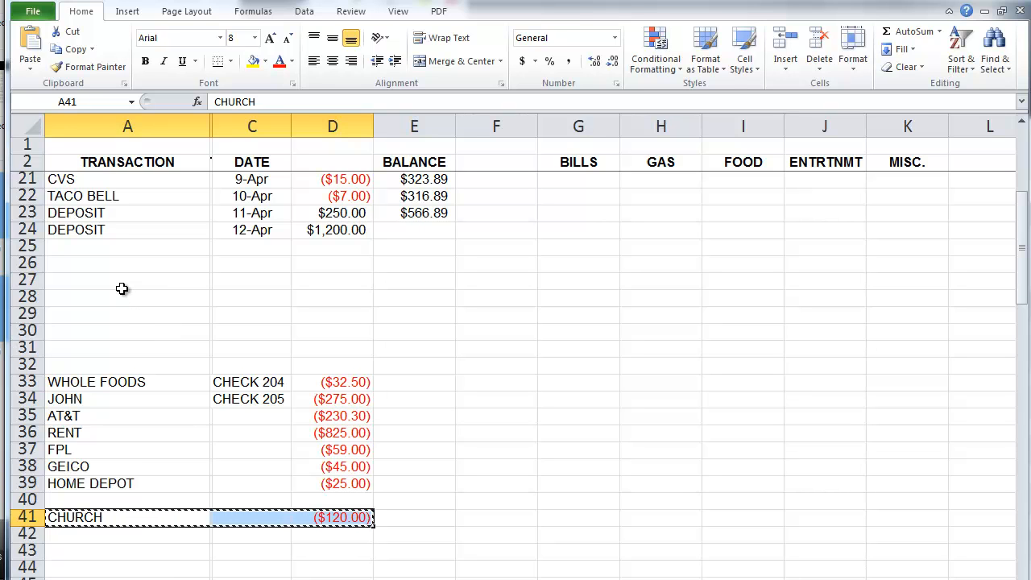
click(109, 246)
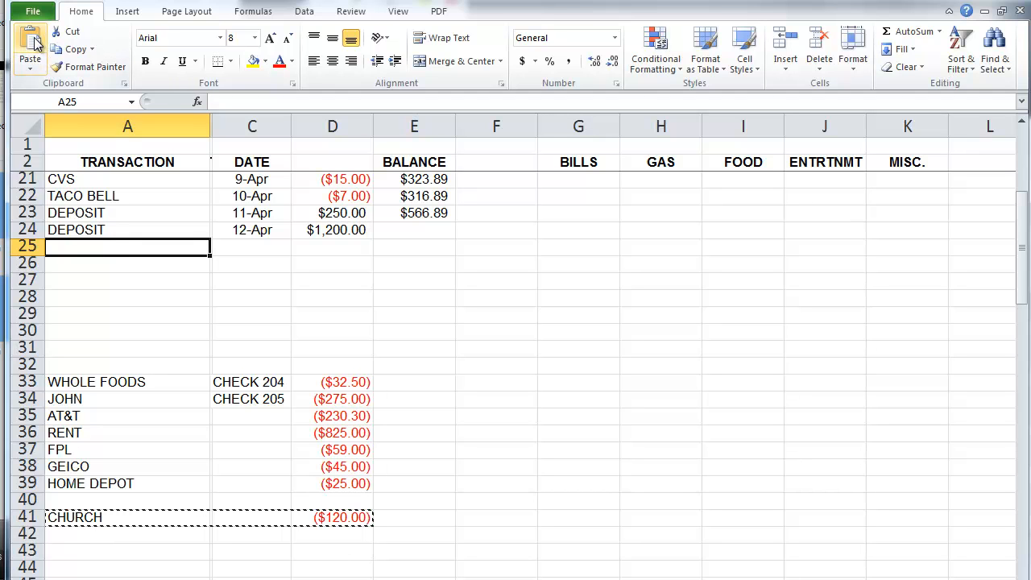
click(32, 44)
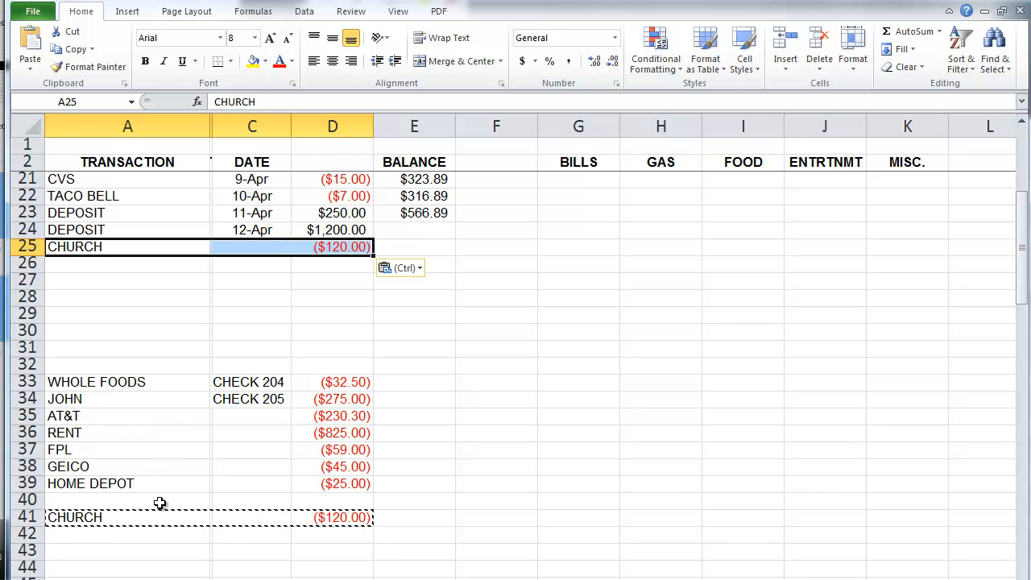
Step: Clear the leftover CHURCH duplicate in A41:D41
click(187, 516)
drag(187, 516, 329, 516)
key(Delete)
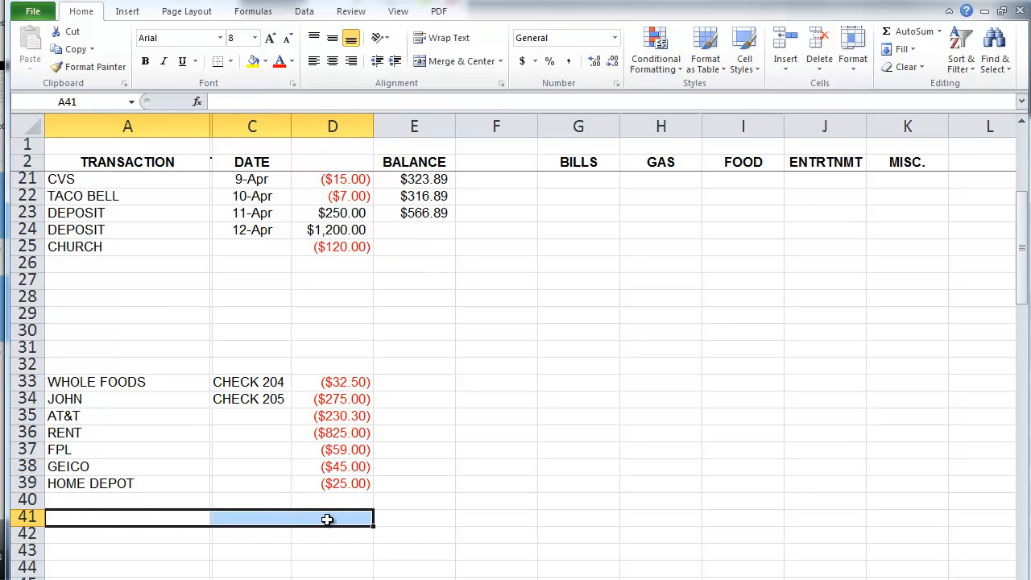
click(468, 465)
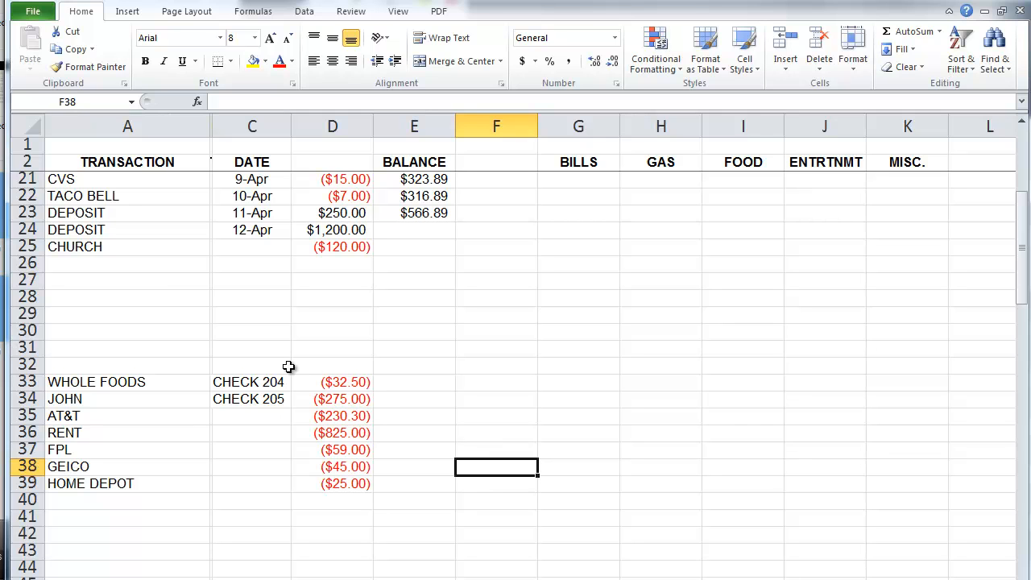
Step: Move the WHOLE FOODS, AT&T and FPL bill rows into register rows 26, 27 and 28
drag(182, 383, 332, 382)
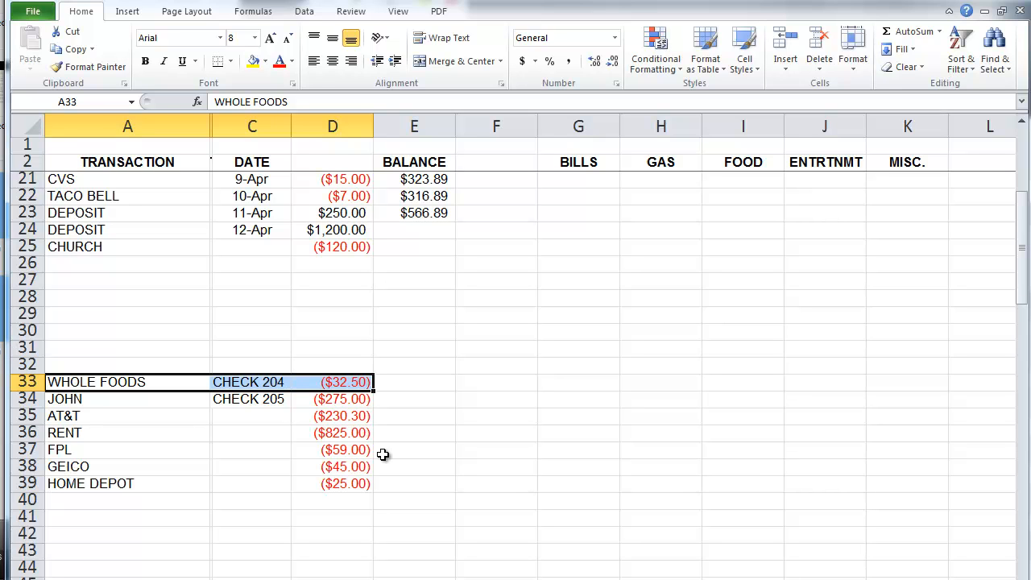
key(ctrl+c)
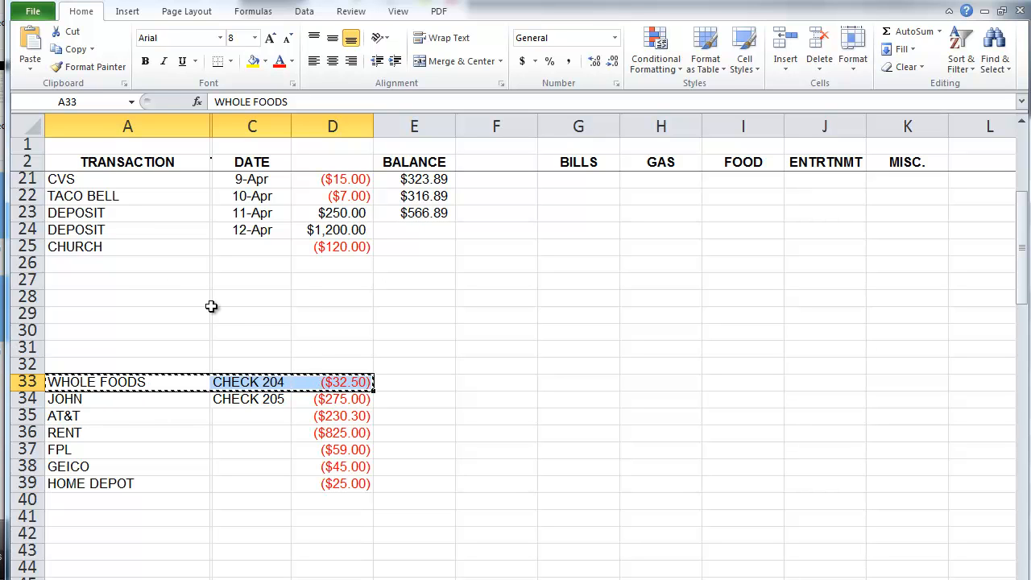
click(124, 265)
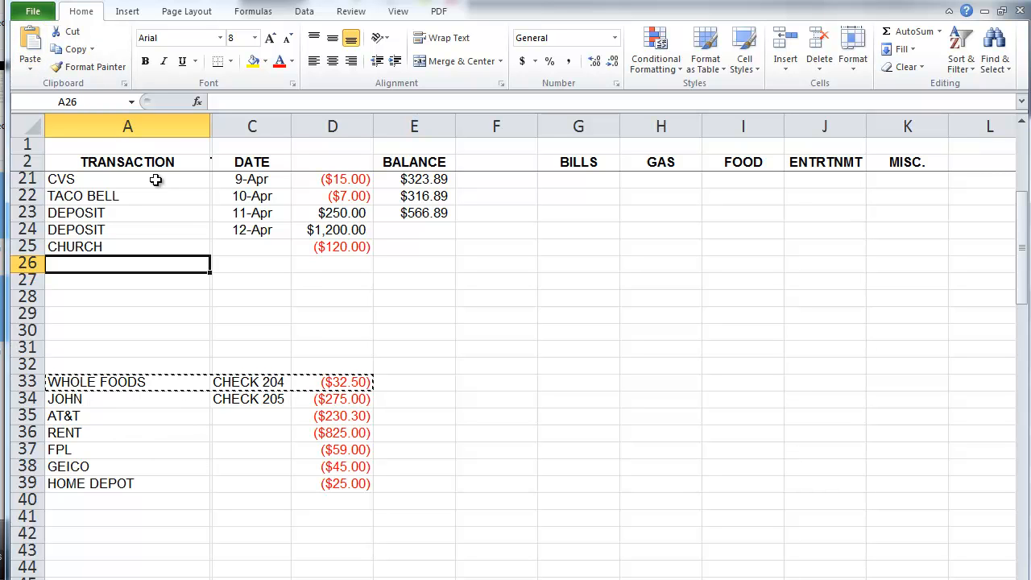
key(ctrl+v)
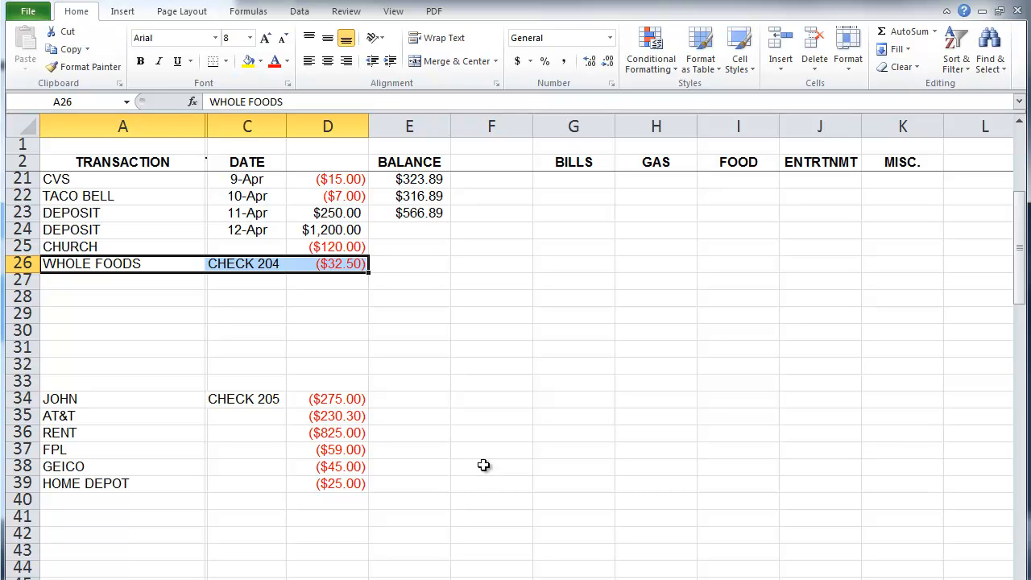
click(95, 414)
drag(189, 415, 339, 417)
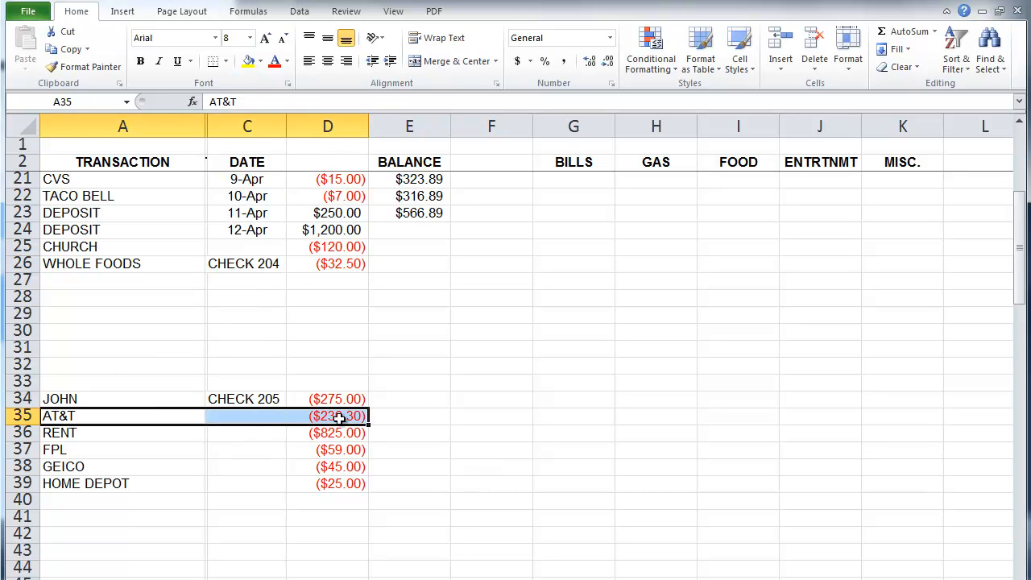
key(ctrl+x)
click(128, 278)
key(ctrl+v)
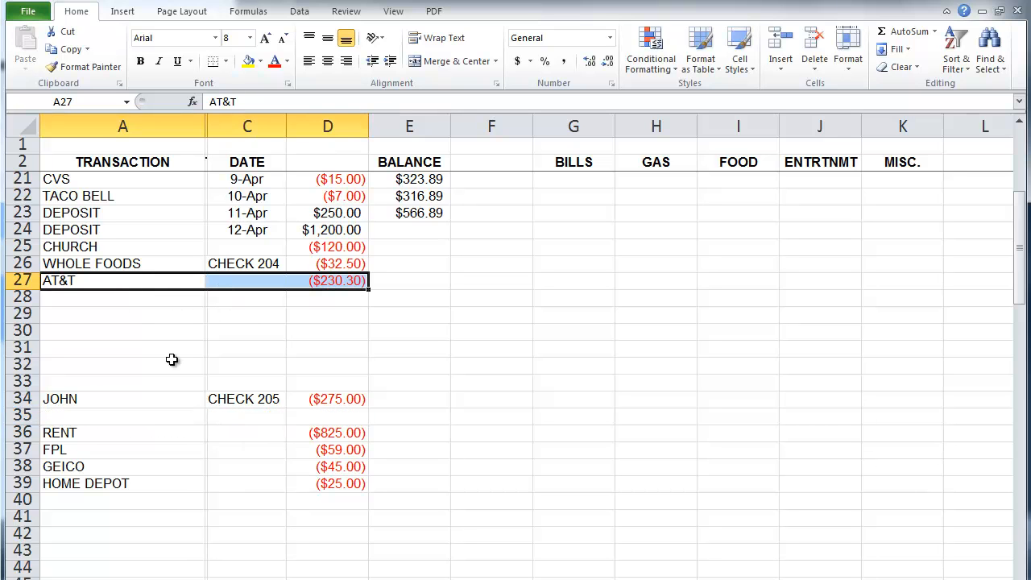
drag(179, 448, 332, 452)
key(ctrl+x)
click(80, 298)
key(ctrl+v)
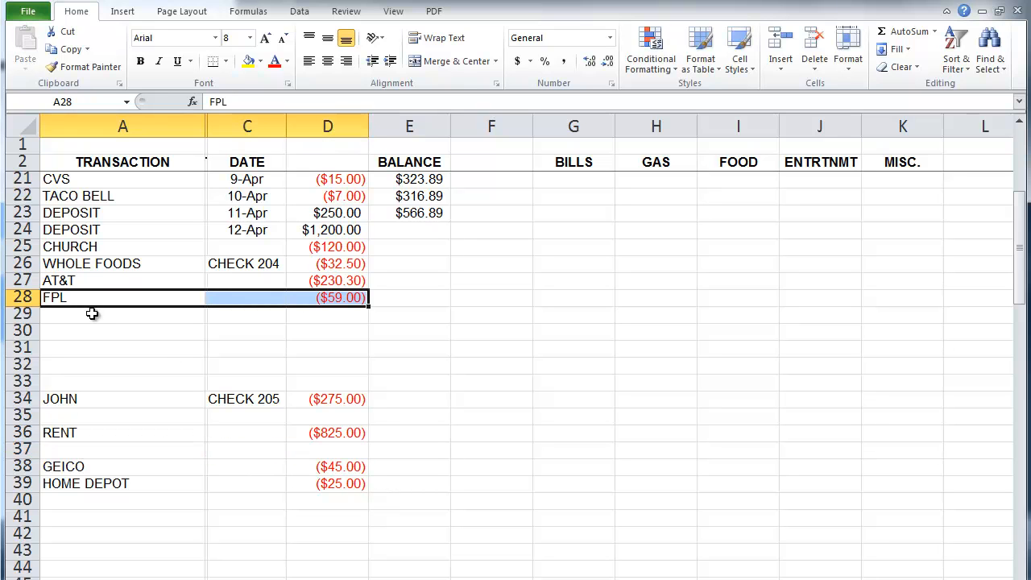
Step: Move the GEICO, HOME DEPOT and RENT bill rows into register rows 29, 30 and 31
drag(182, 463, 323, 466)
key(ctrl+x)
click(86, 299)
click(87, 311)
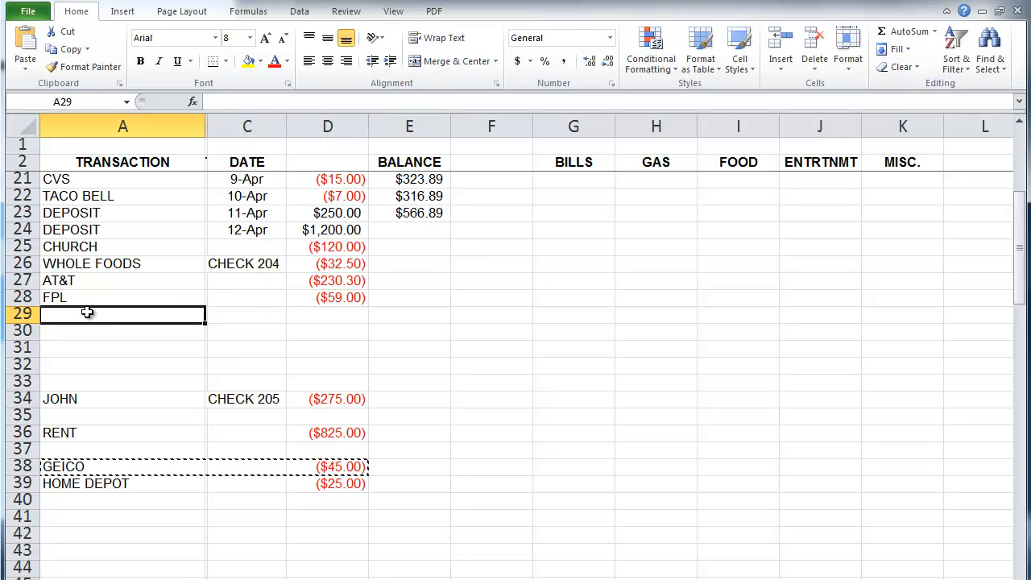
key(ctrl+v)
drag(129, 487, 316, 483)
key(ctrl+x)
click(86, 333)
key(ctrl+v)
drag(75, 432, 322, 429)
key(ctrl+x)
click(120, 346)
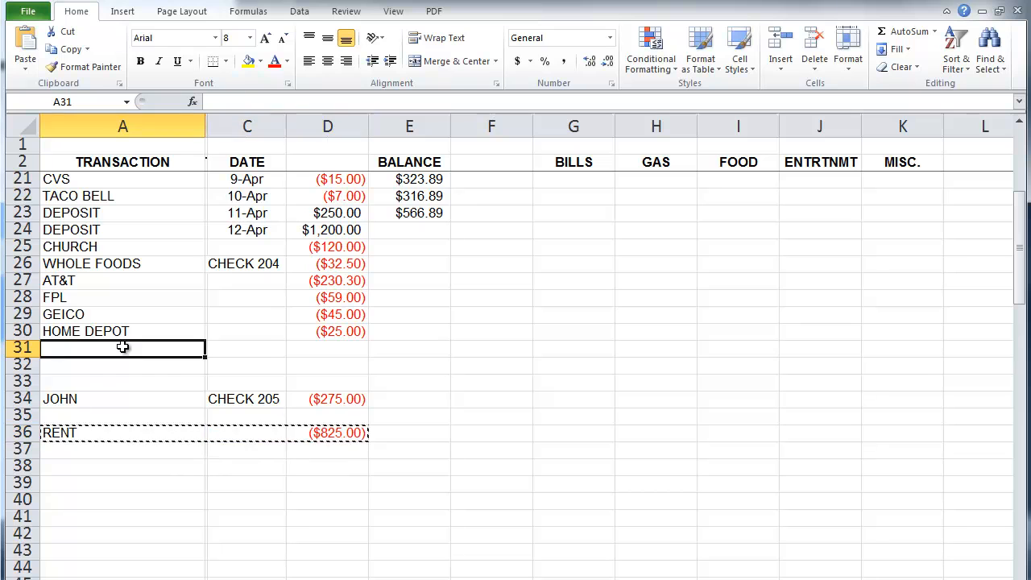
key(ctrl+v)
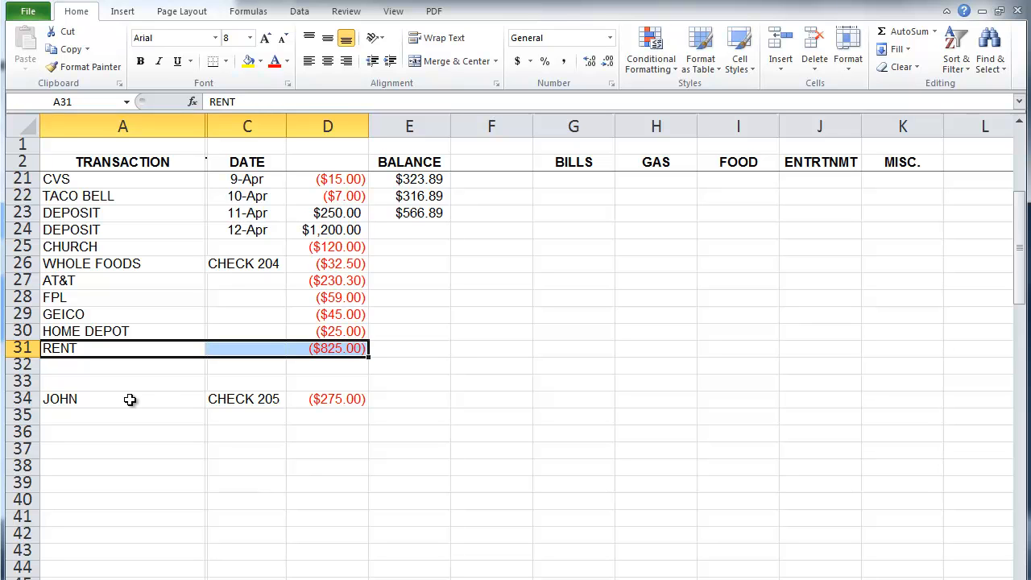
Step: Enter an EXXON payment of -39 in row 32
click(123, 368)
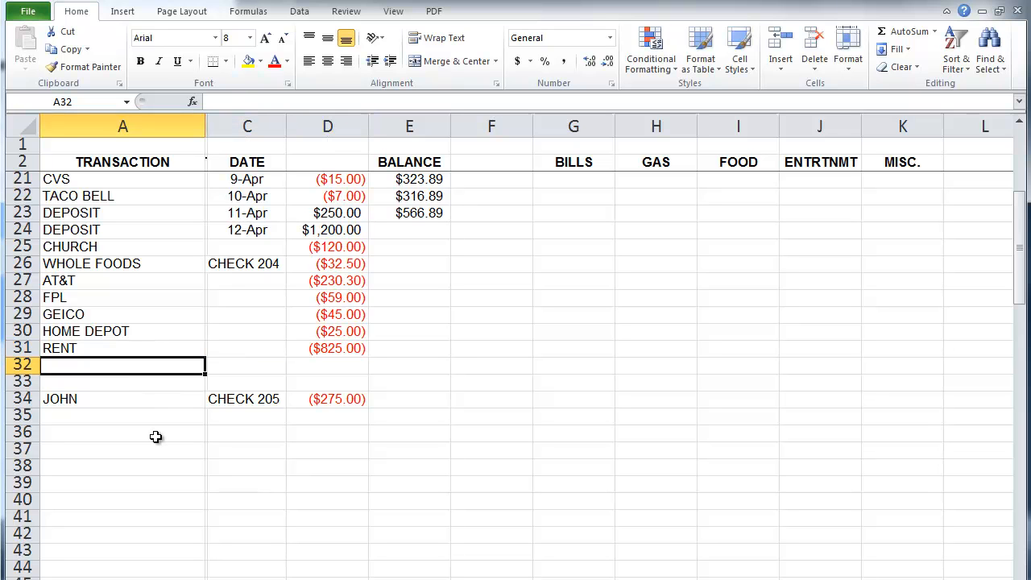
text(EXXON)
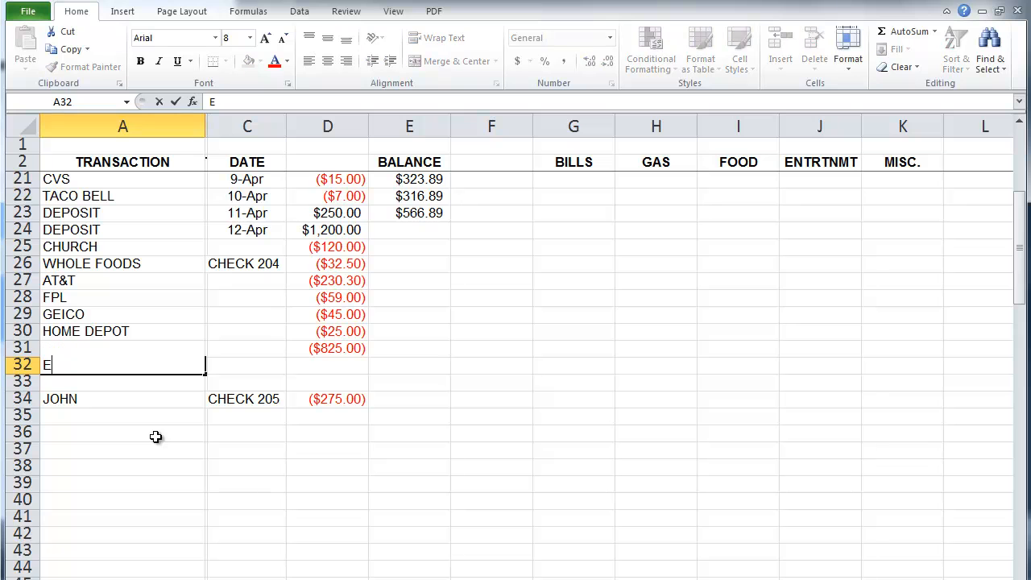
key(Tab)
key(Tab)
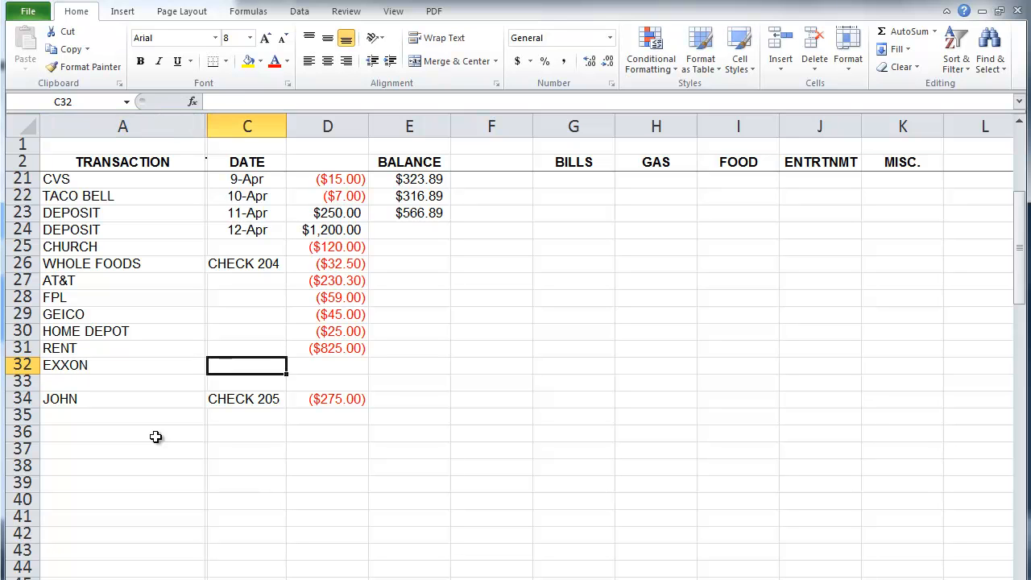
text(-39)
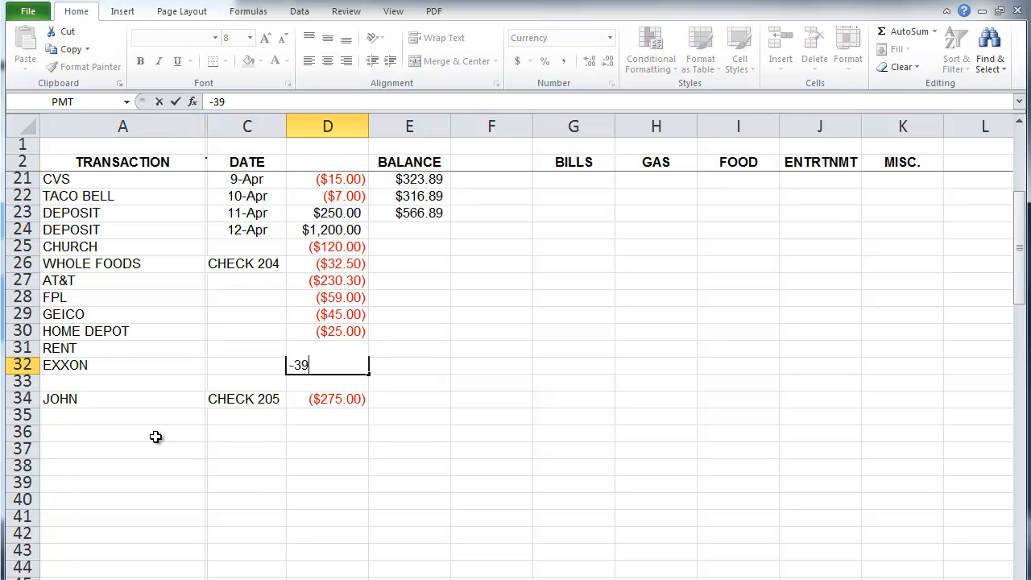
key(Return)
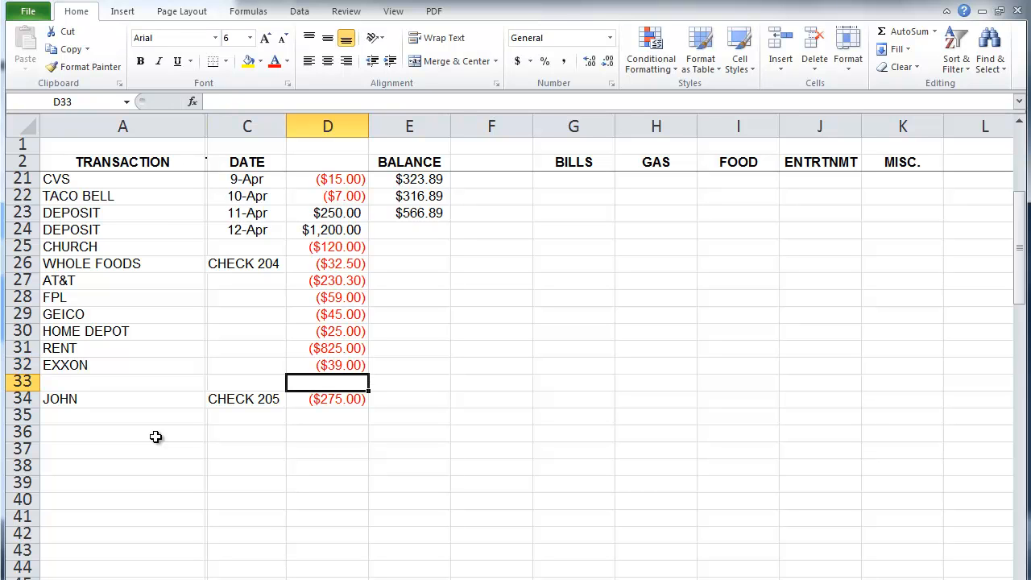
key(Down)
key(Down)
key(Down)
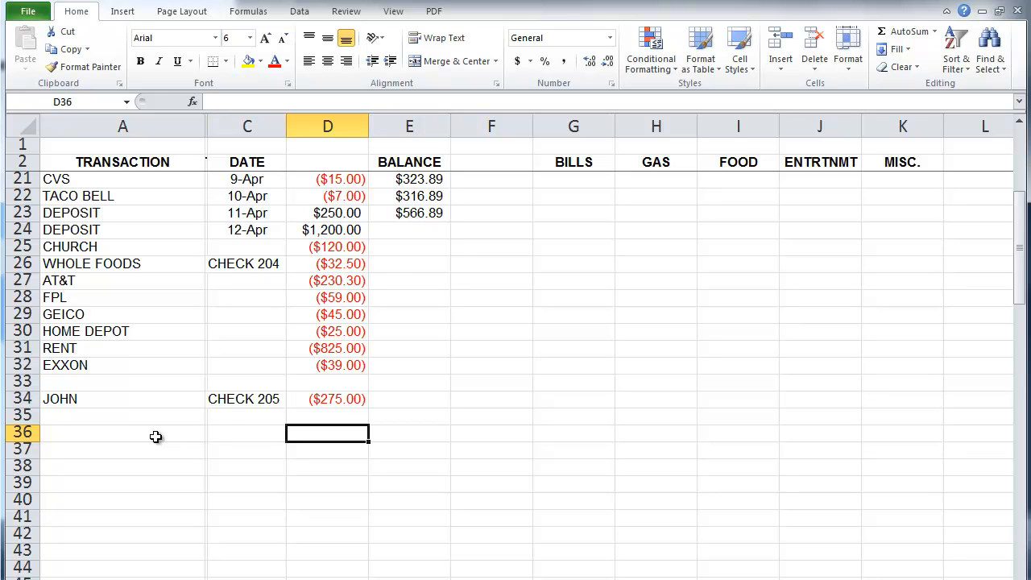
Step: Fill the E23 balance formula down to E32 so EXXON shows $391.09 via =E31+D32
click(422, 212)
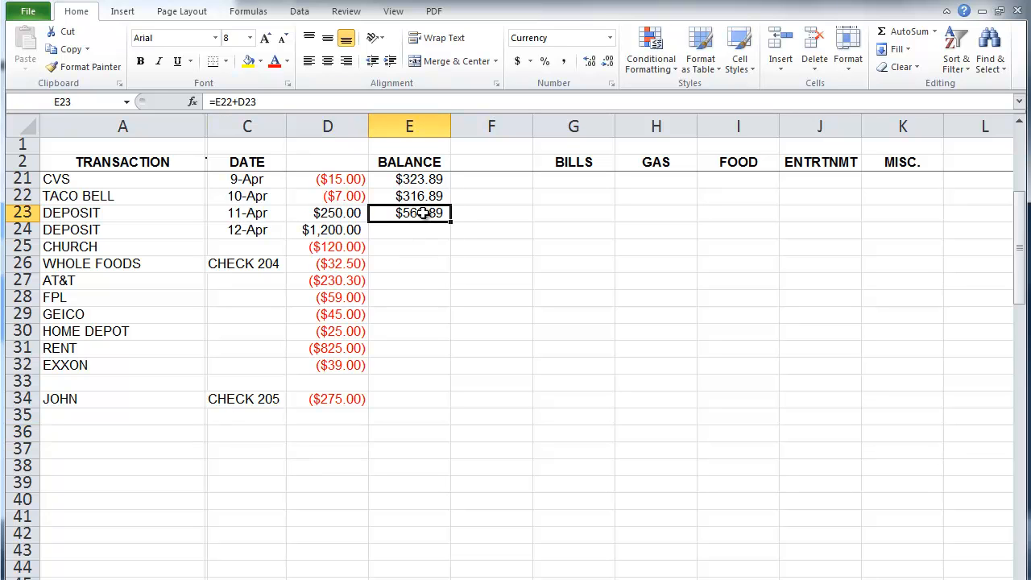
drag(451, 222, 447, 372)
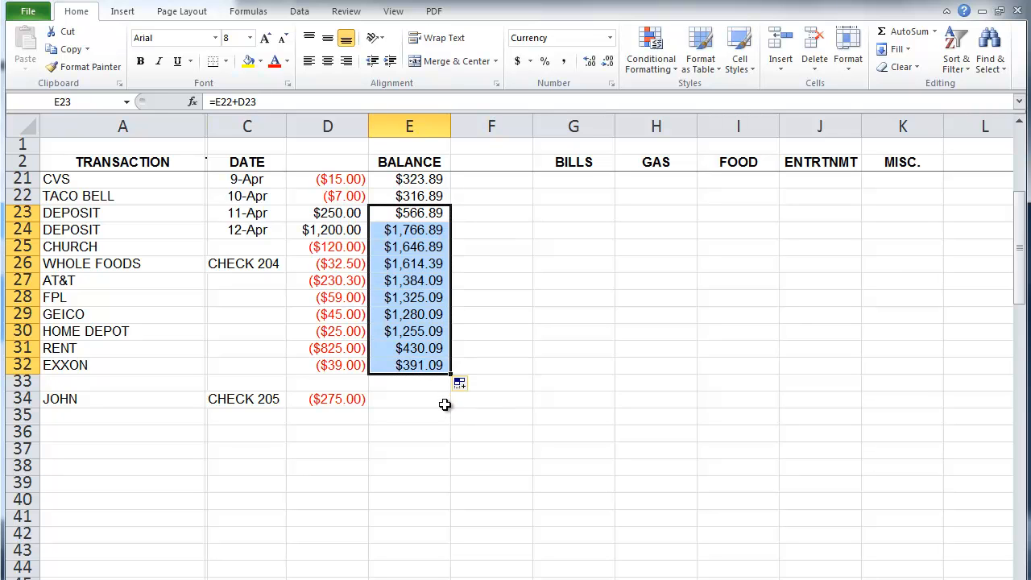
click(431, 431)
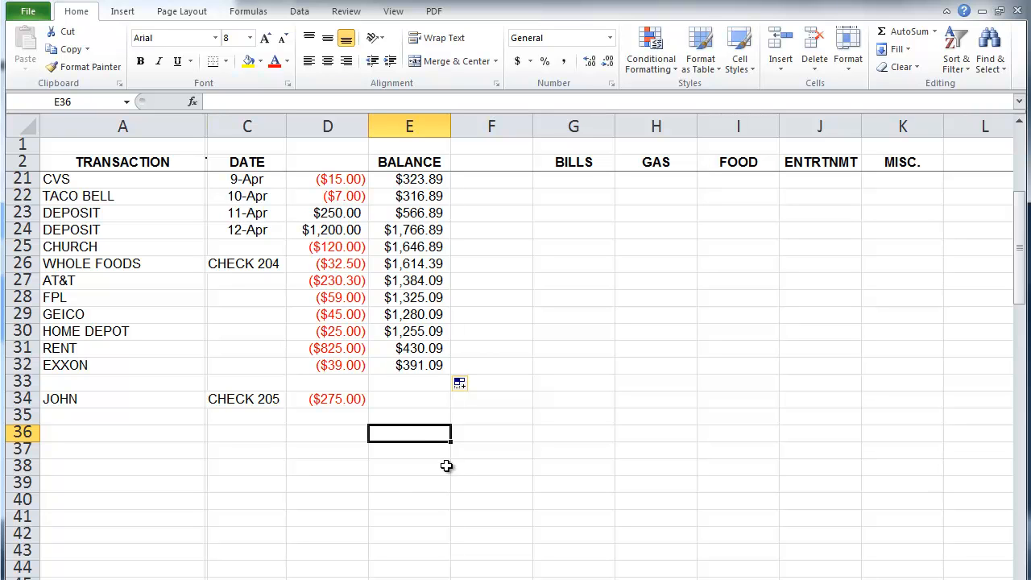
click(405, 364)
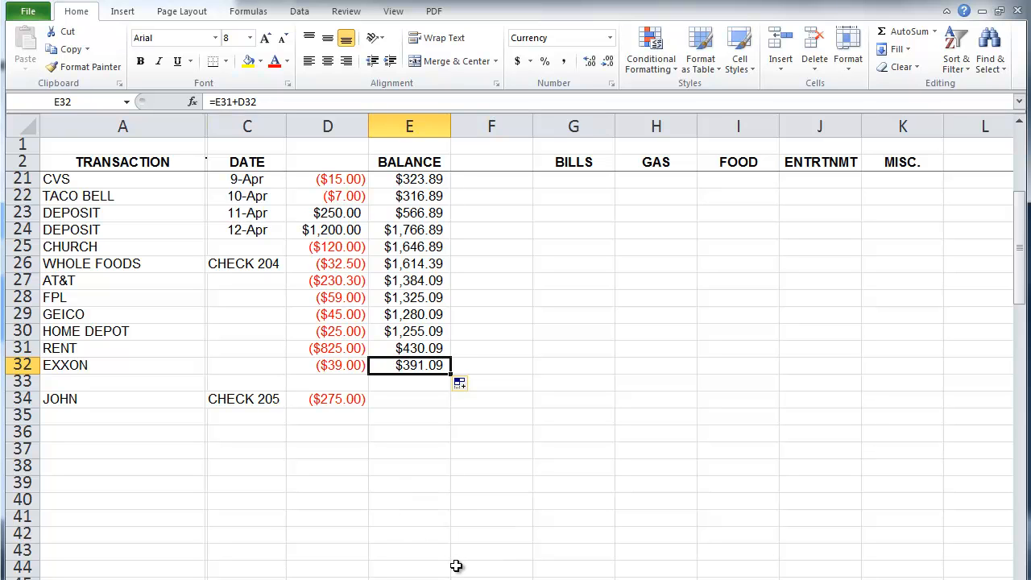
Step: Delete the blank sheet rows C37:C42 below the register, lifting ACTUAL BALANCE to row 41
drag(210, 451, 210, 536)
click(815, 64)
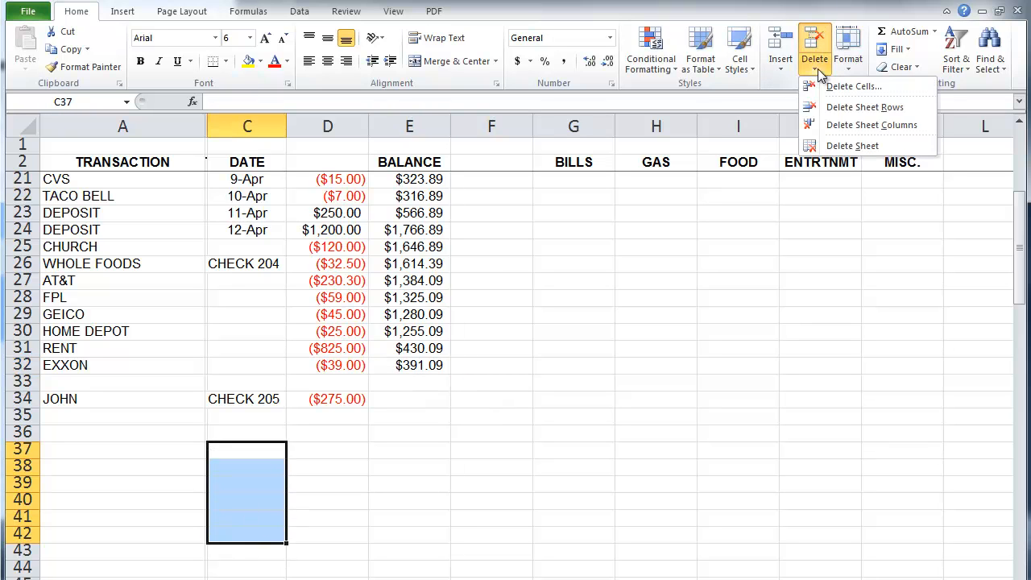
click(826, 103)
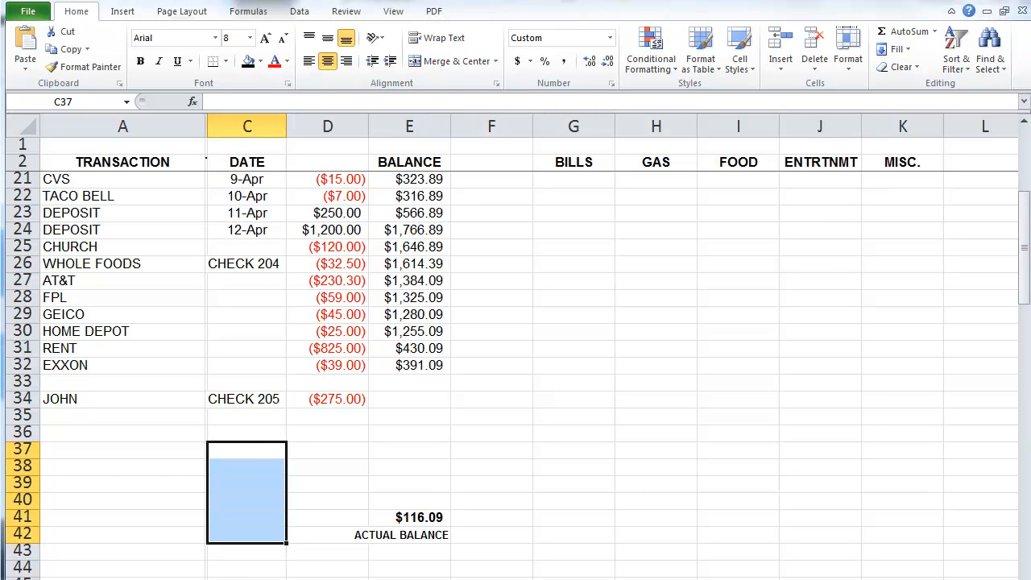
click(565, 518)
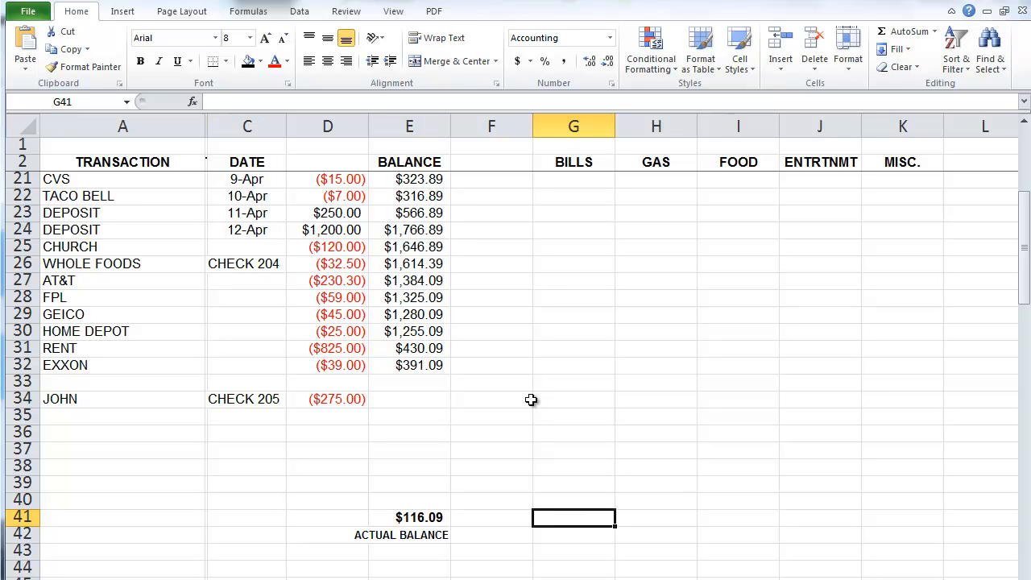
Step: Clear E25:E32 and refill the running balance formula from E24 down to EXXON
click(265, 231)
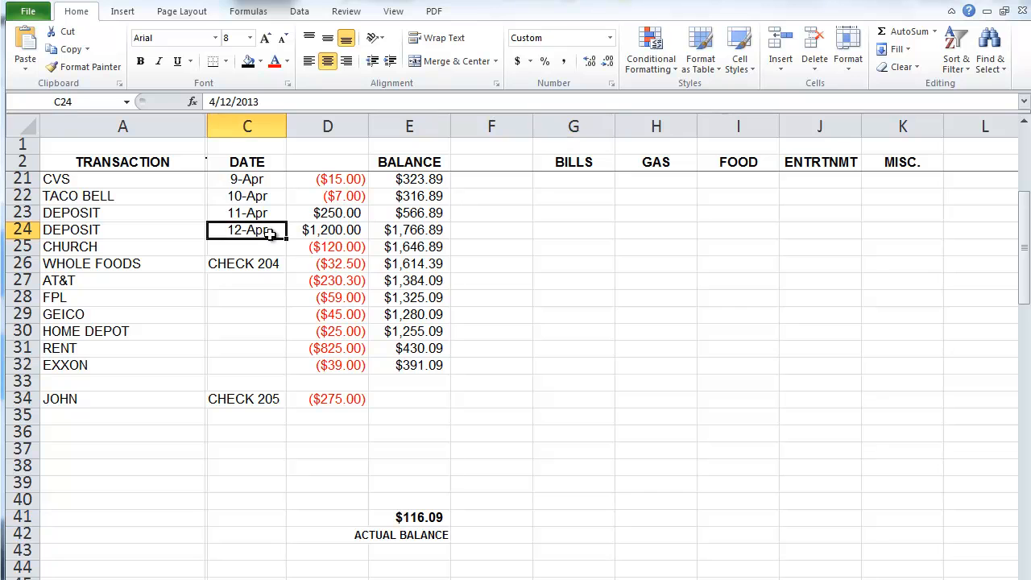
drag(285, 240, 276, 372)
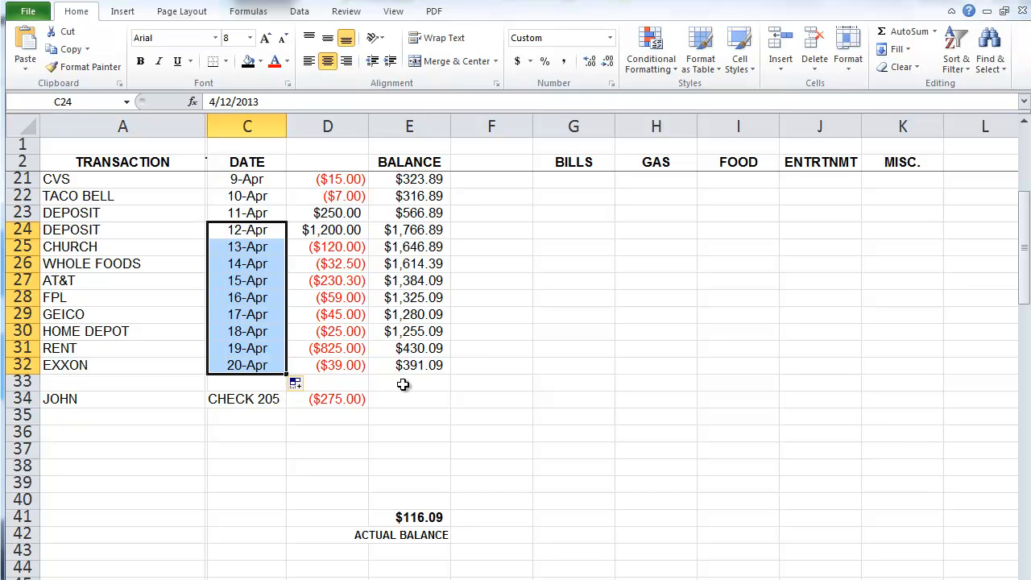
key(ctrl+z)
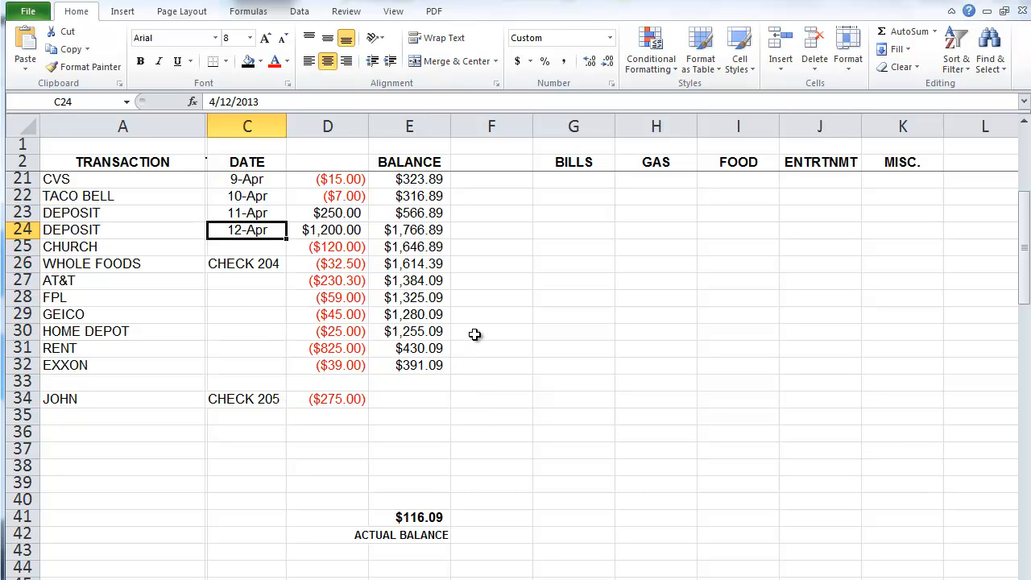
drag(442, 253, 427, 363)
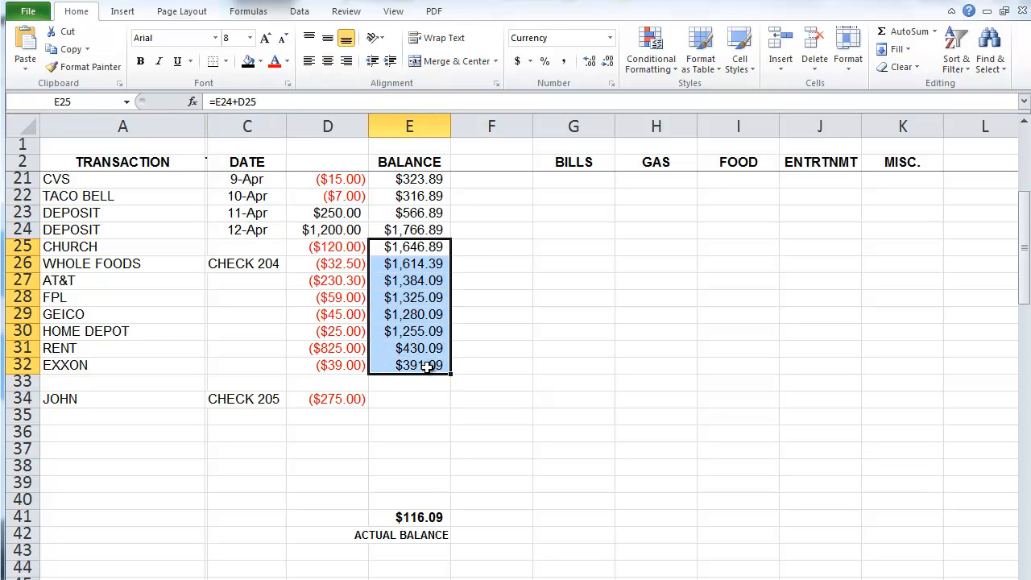
key(Delete)
click(422, 234)
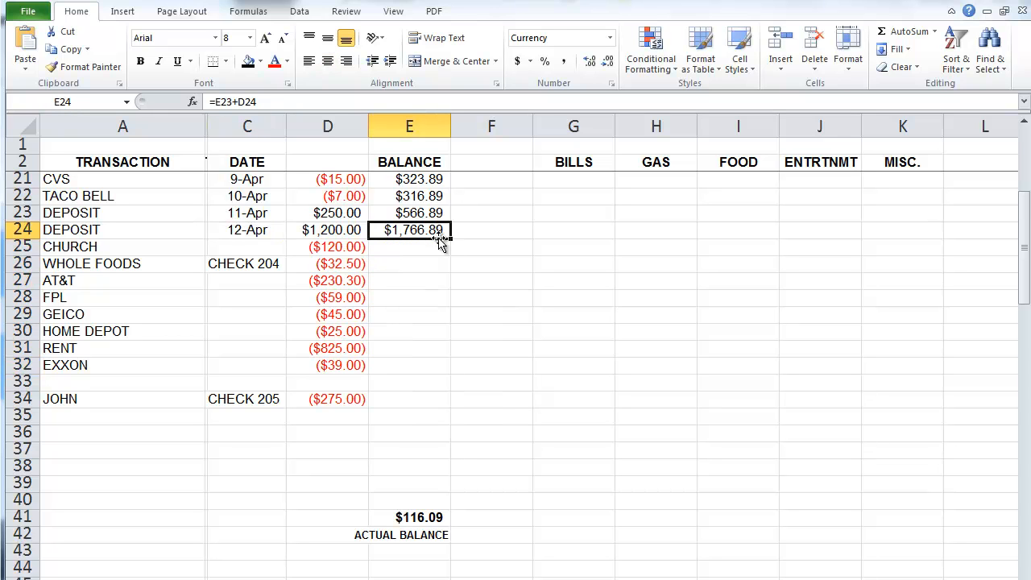
drag(451, 239, 431, 368)
click(426, 400)
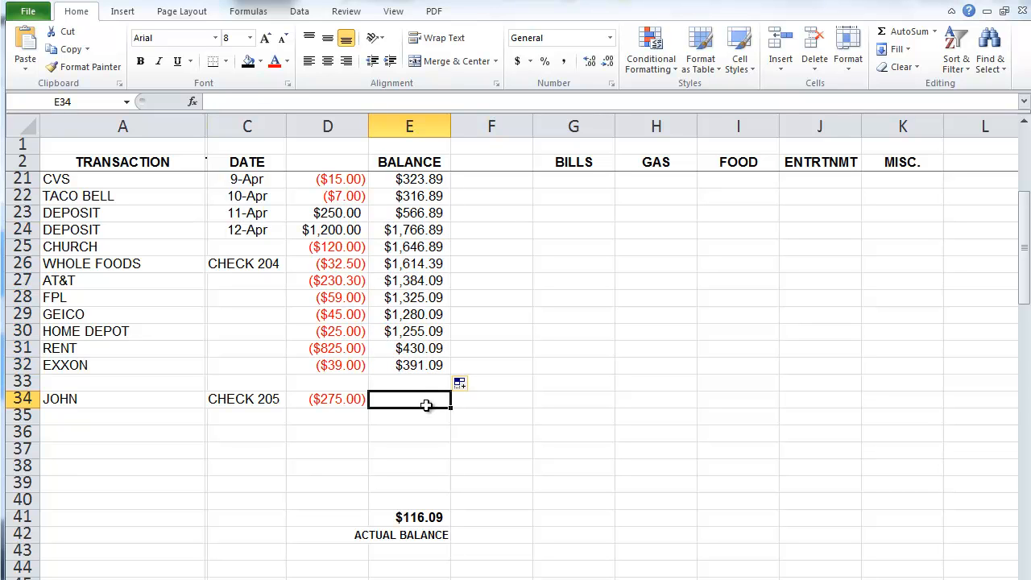
Step: Copy the 12-Apr date from C24 down to C32 as repeated cells, not a series
click(266, 233)
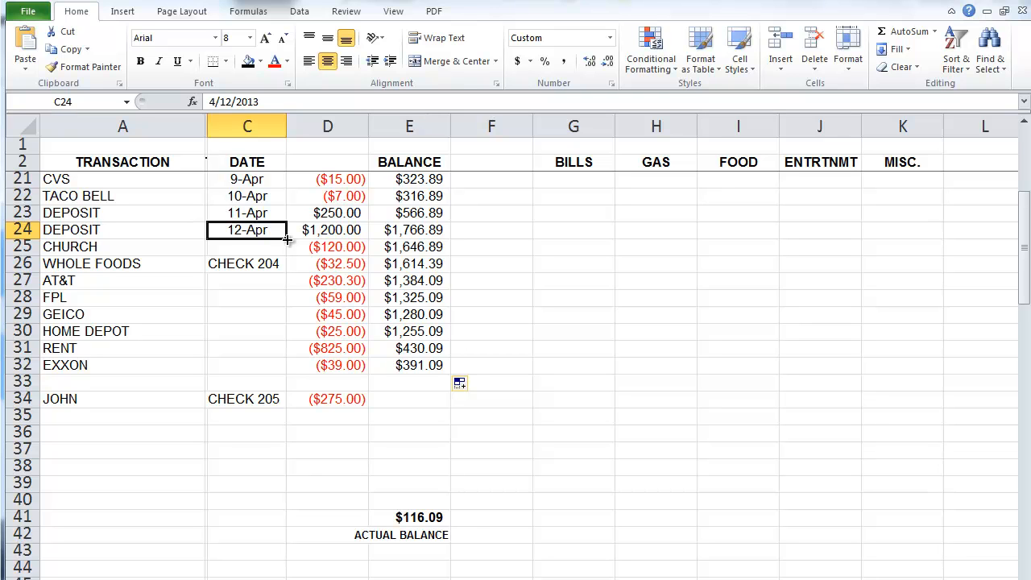
drag(286, 239, 279, 375)
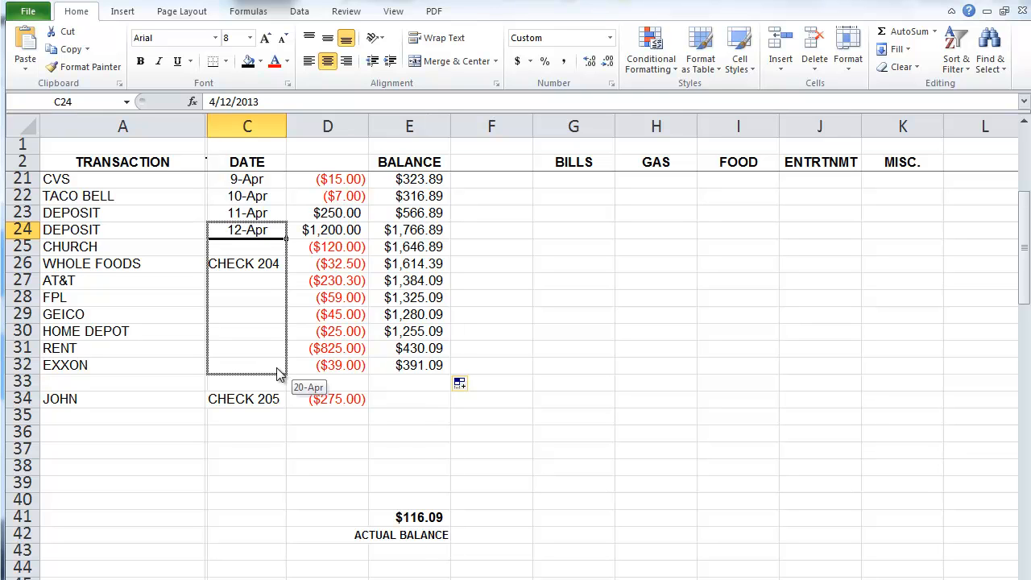
drag(277, 373, 279, 373)
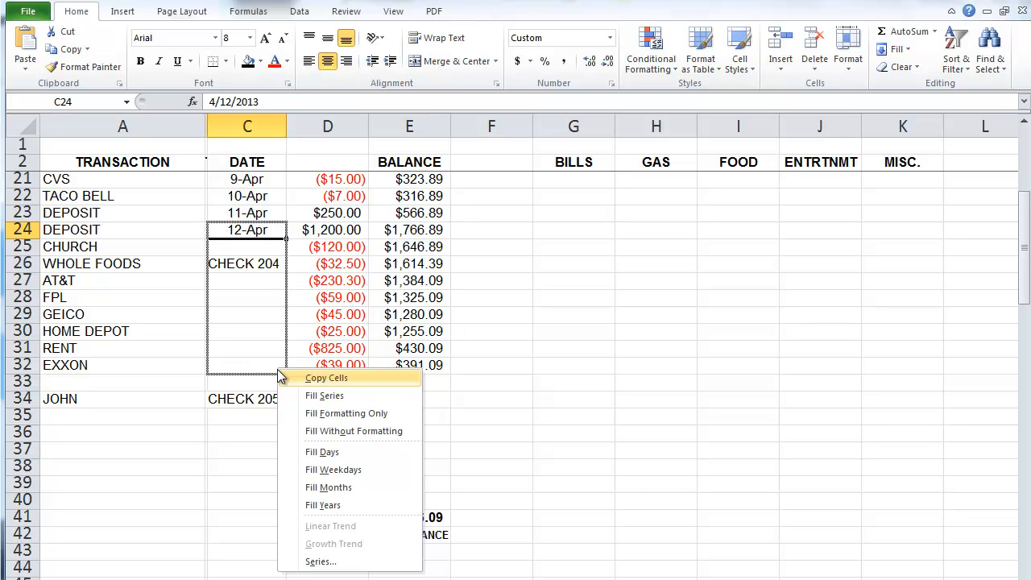
click(313, 377)
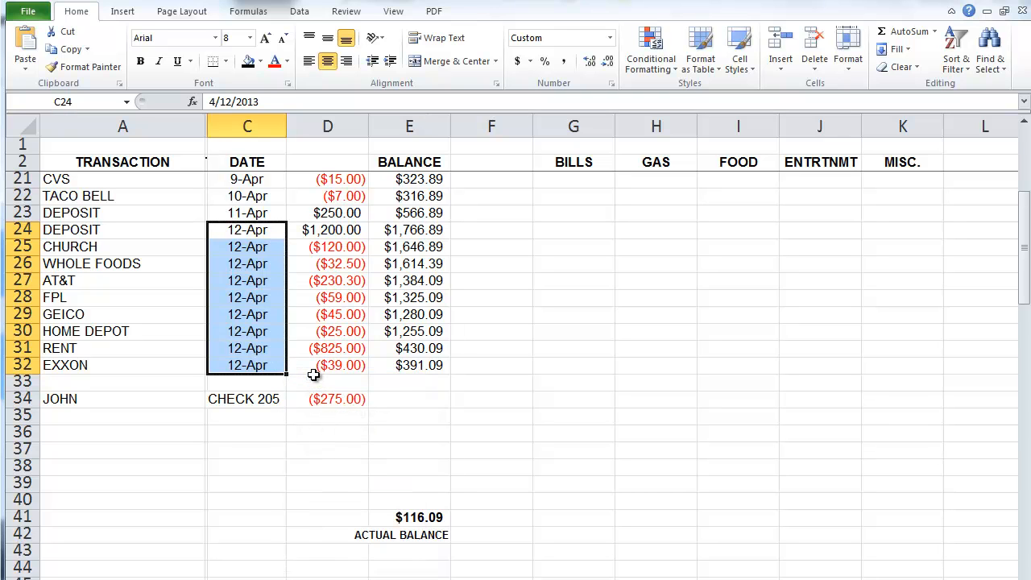
click(312, 427)
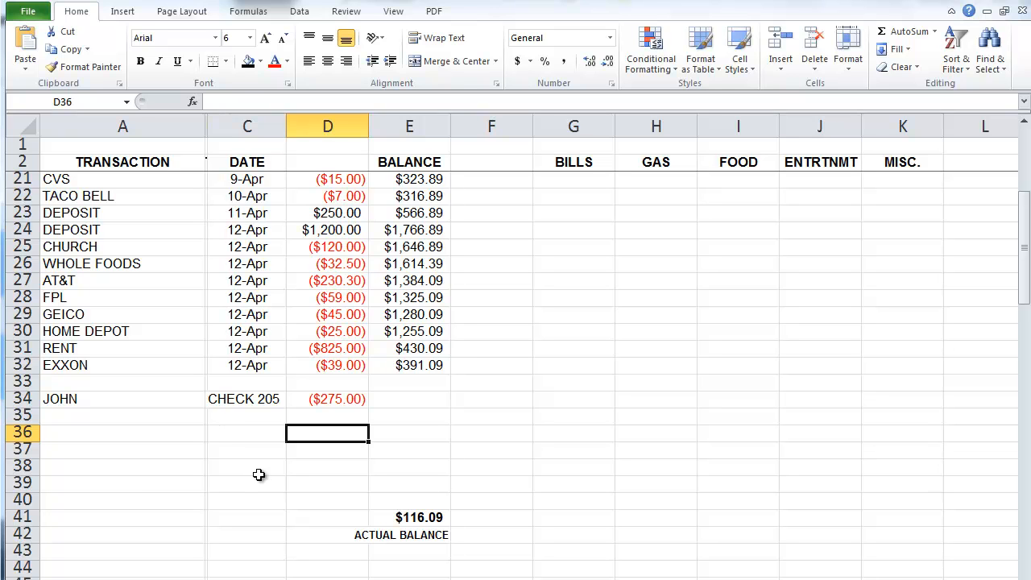
Step: Delete blank rows 36–40 so ACTUAL BALANCE sits at row 36 and MONTHLY BILLS at row 40
click(417, 365)
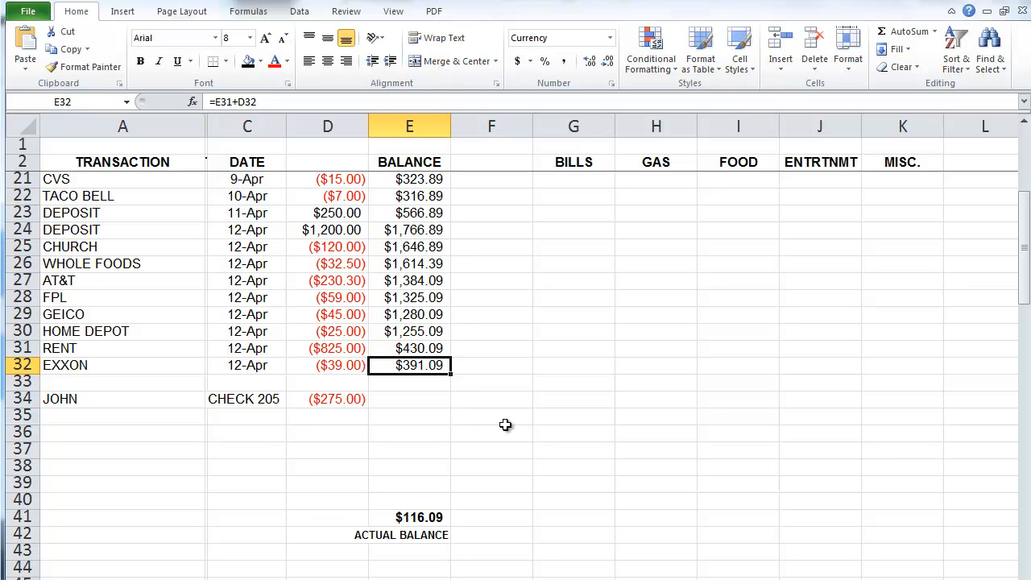
drag(24, 433, 24, 500)
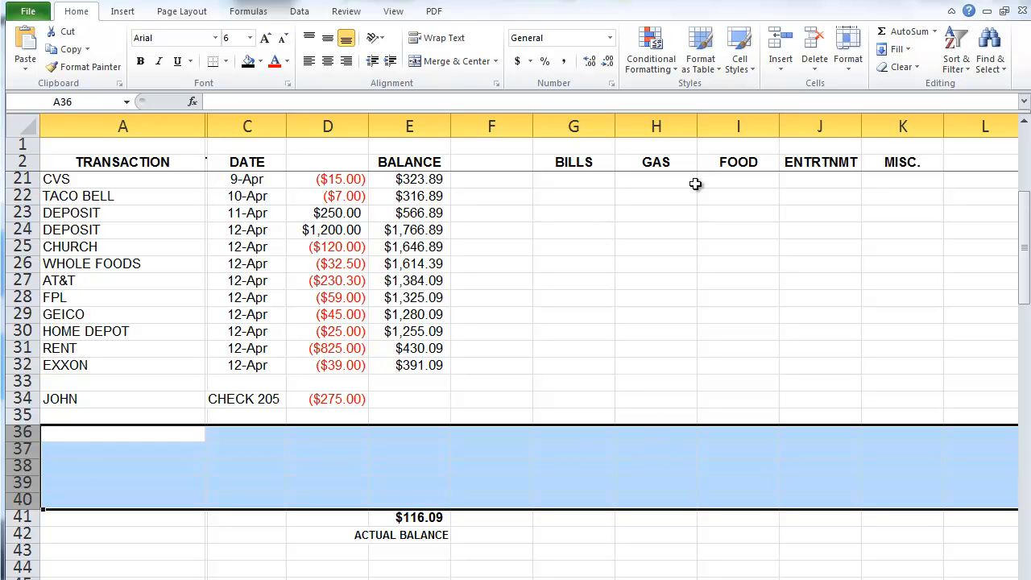
click(818, 71)
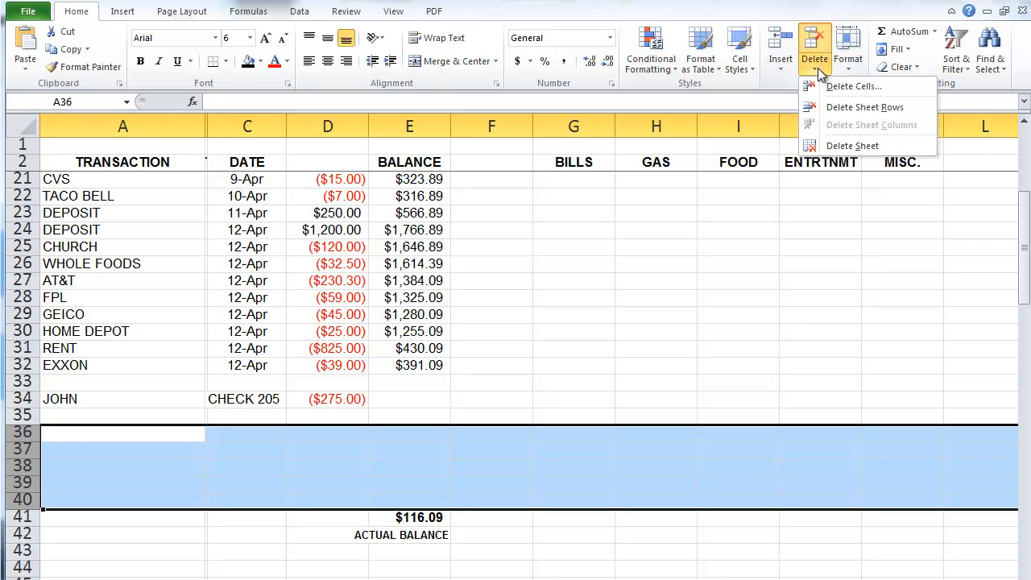
click(834, 110)
scroll(647, 318, down, 2)
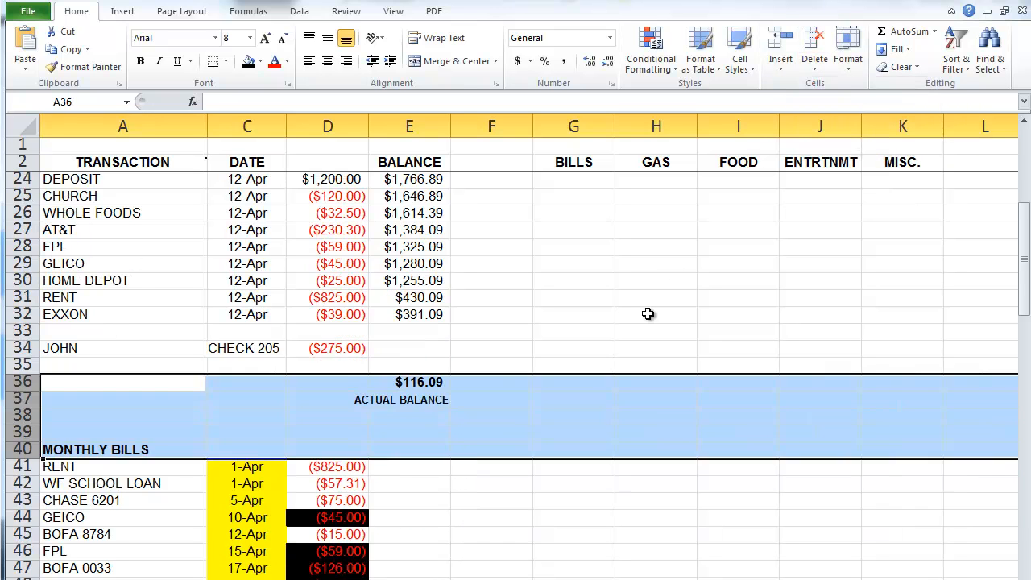
scroll(647, 318, down, 1)
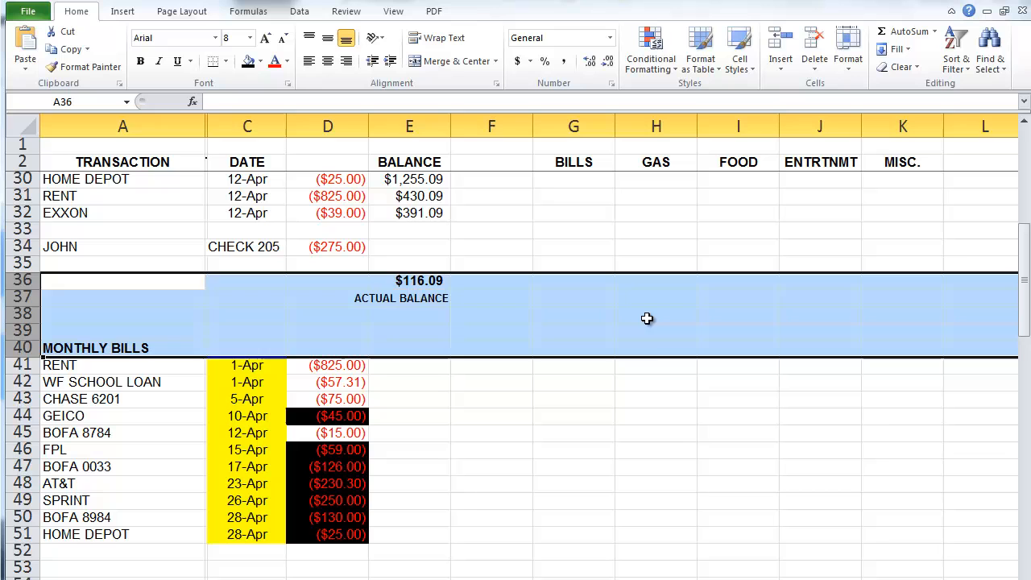
click(678, 451)
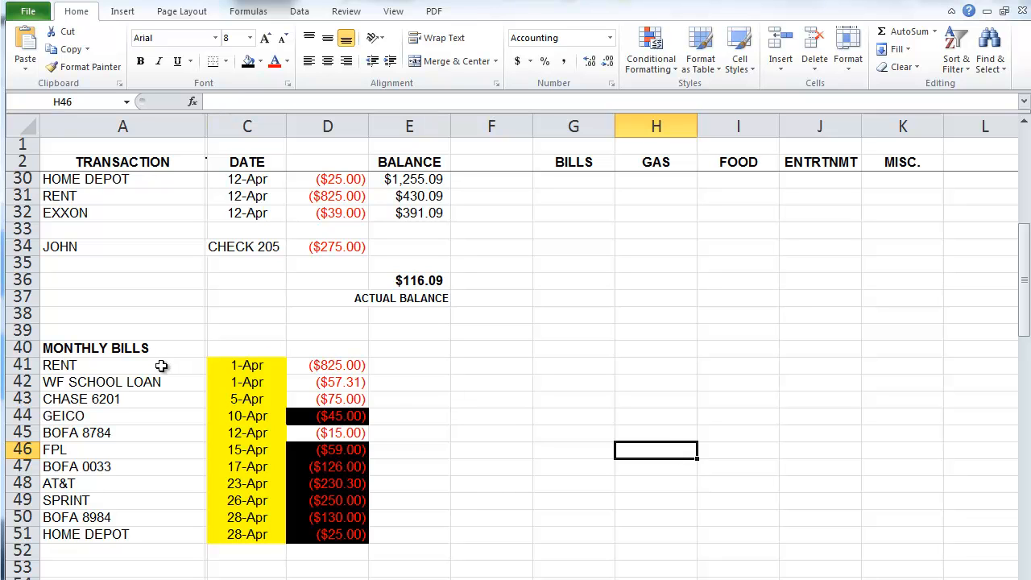
drag(161, 366, 166, 540)
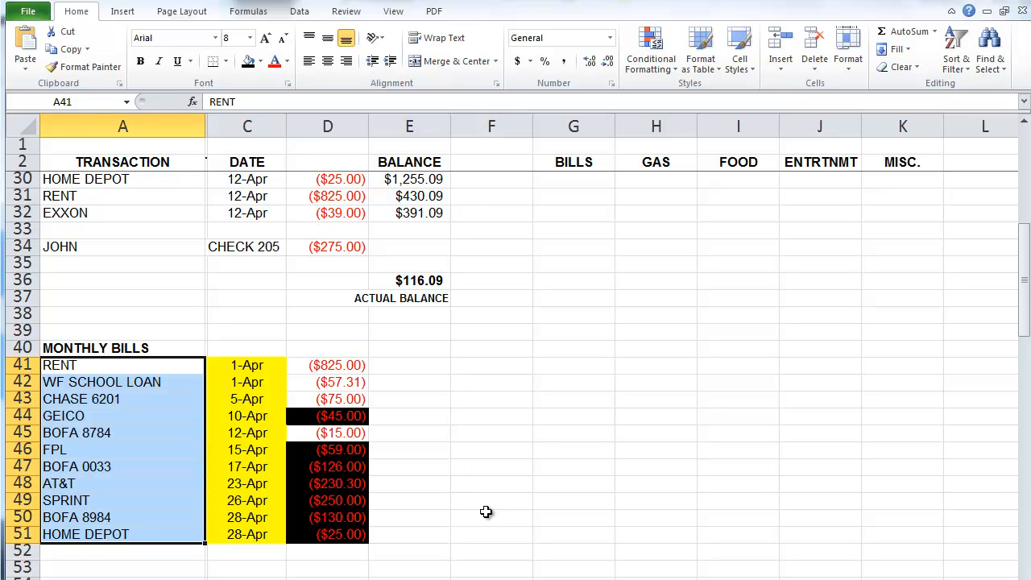
click(485, 516)
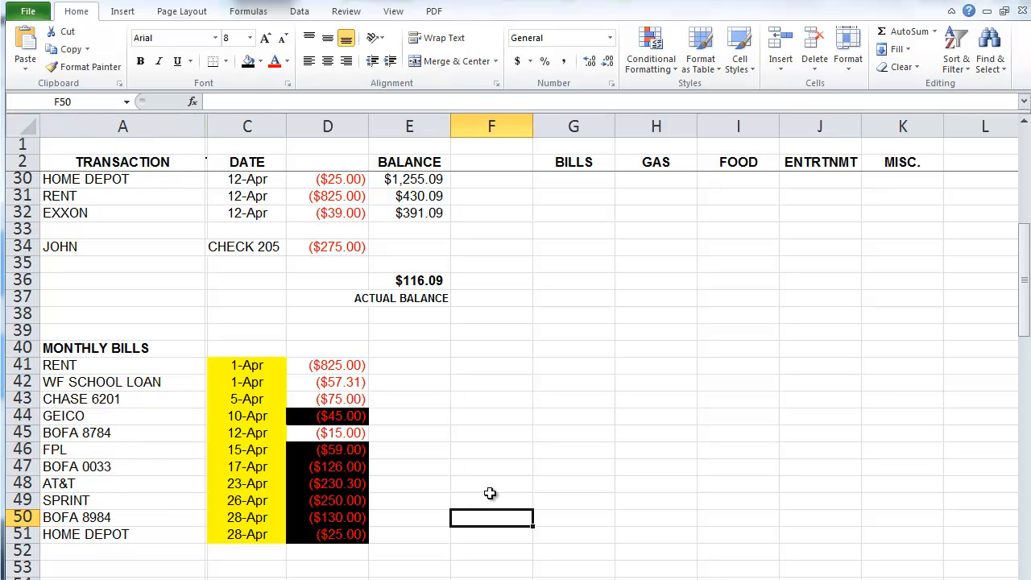
drag(249, 365, 247, 534)
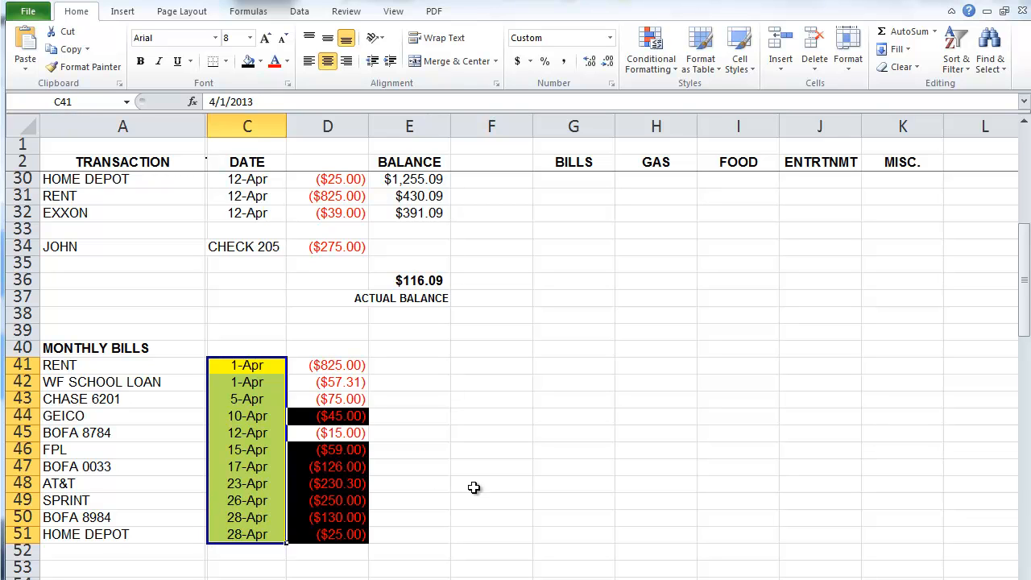
click(473, 487)
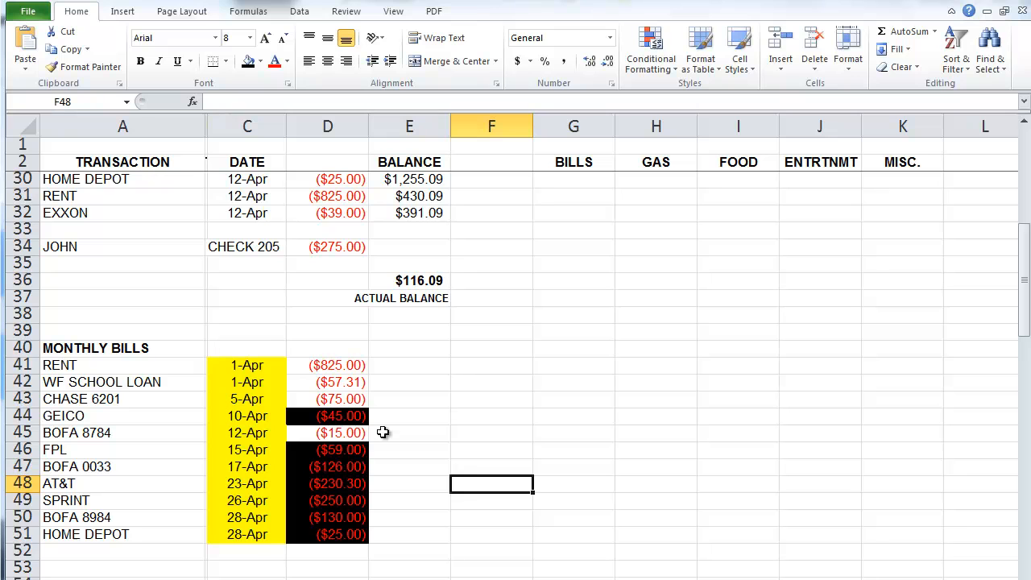
drag(129, 365, 347, 387)
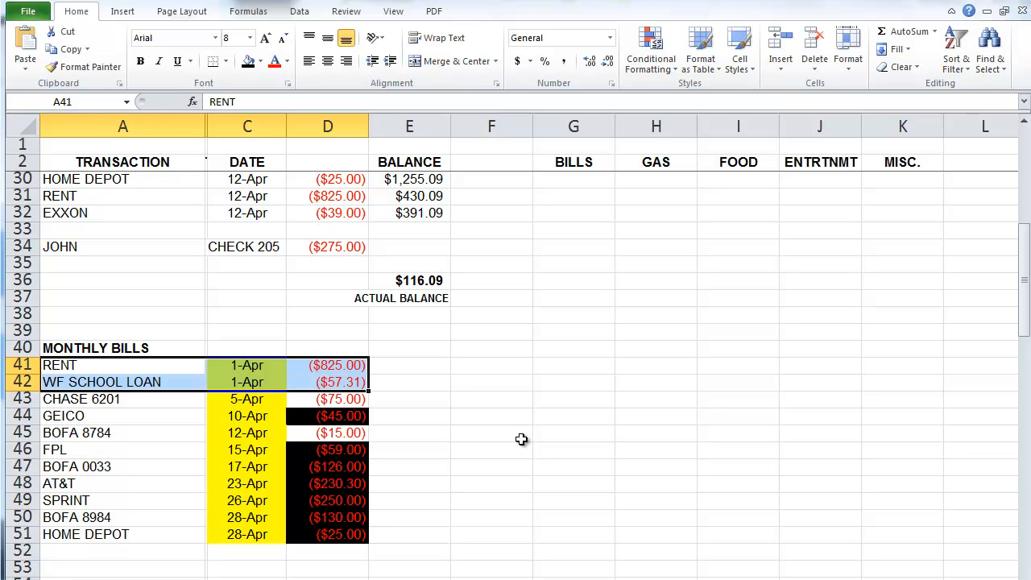
click(521, 438)
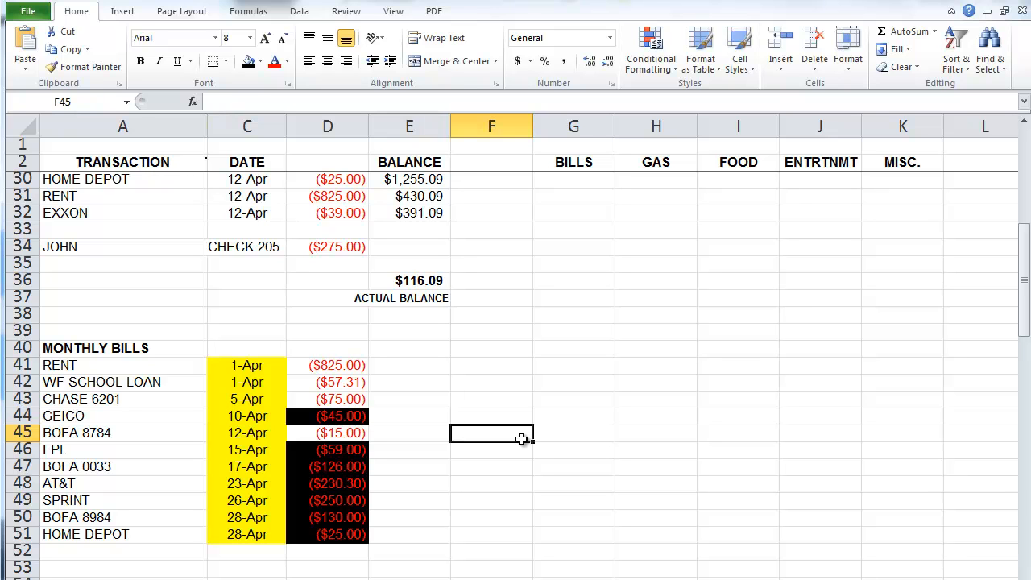
drag(269, 484, 269, 535)
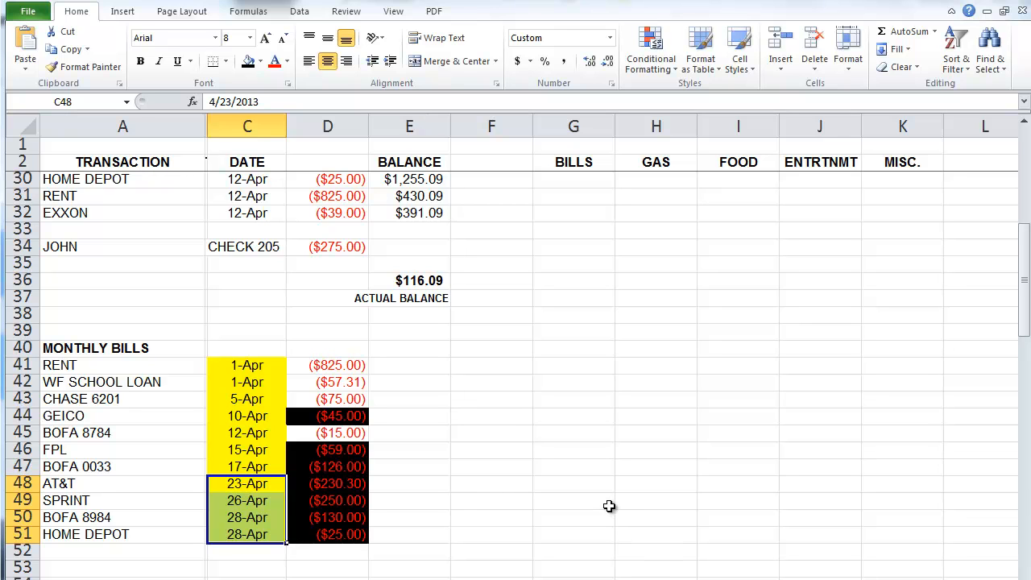
drag(342, 367, 346, 529)
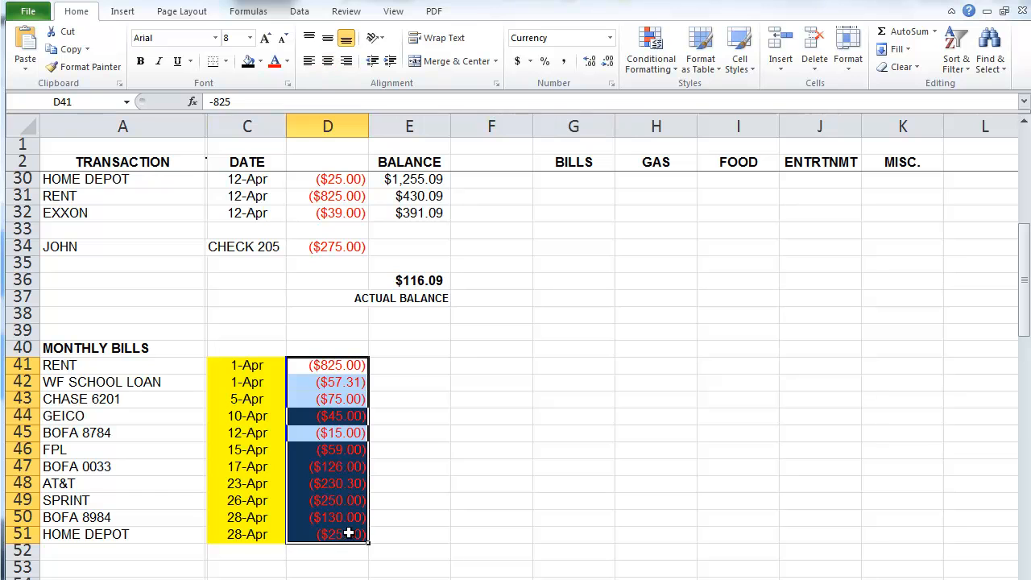
click(525, 485)
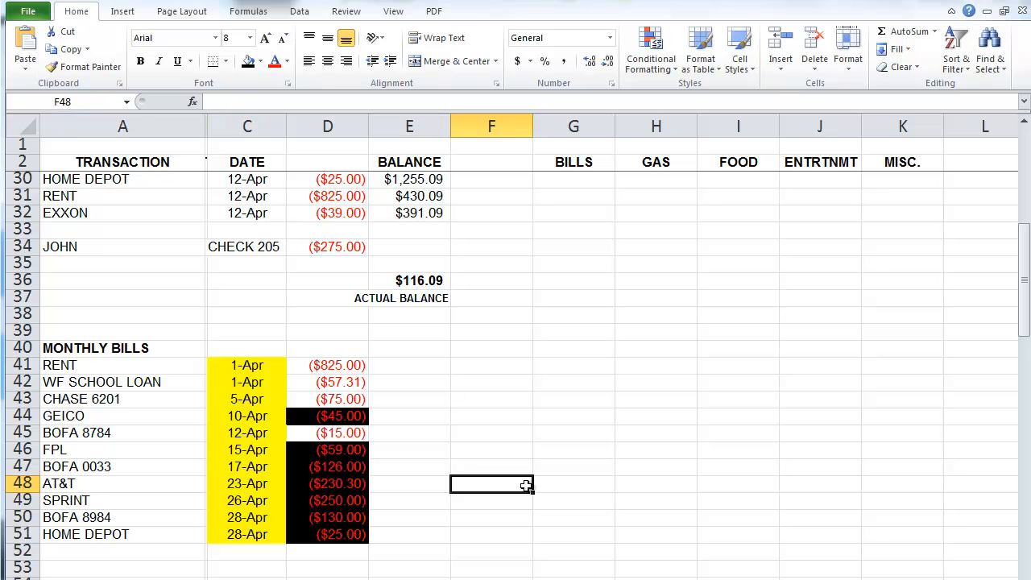
Step: Select the RENT, WF SCHOOL LOAN, CHASE 6201 and BOFA 8784 amounts, then deselect them
drag(359, 365, 356, 383)
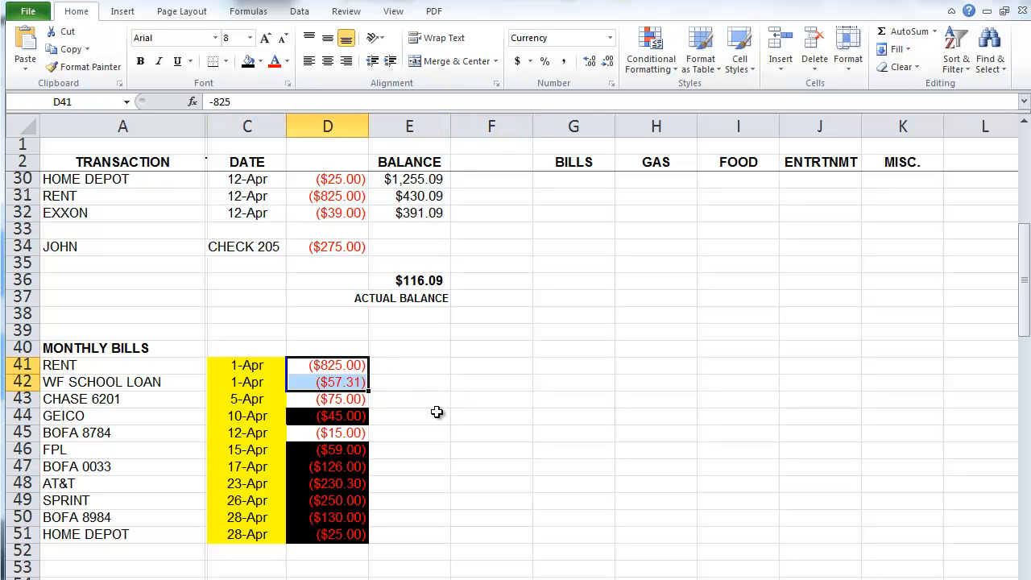
ctrl+click(354, 398)
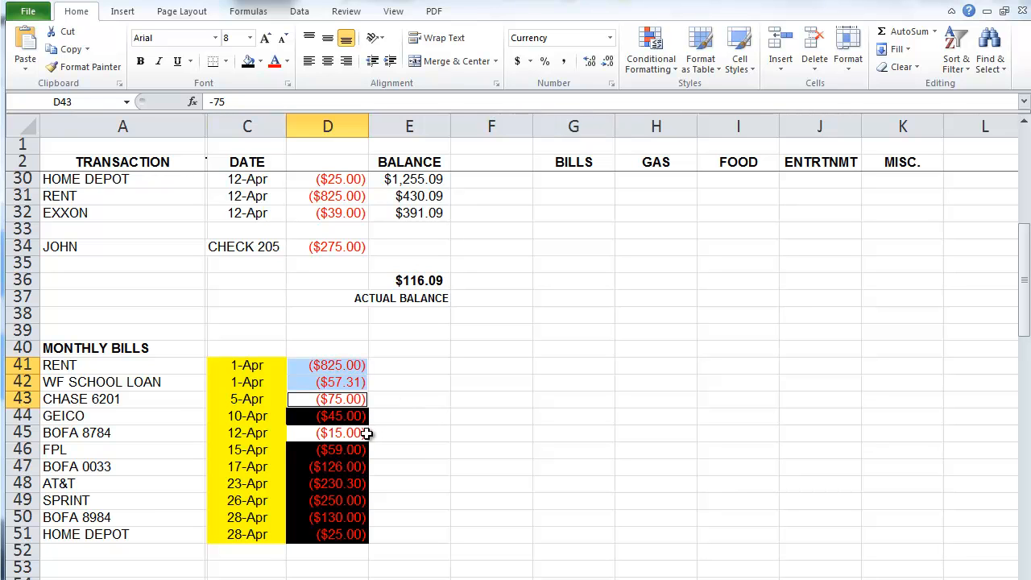
ctrl+click(353, 435)
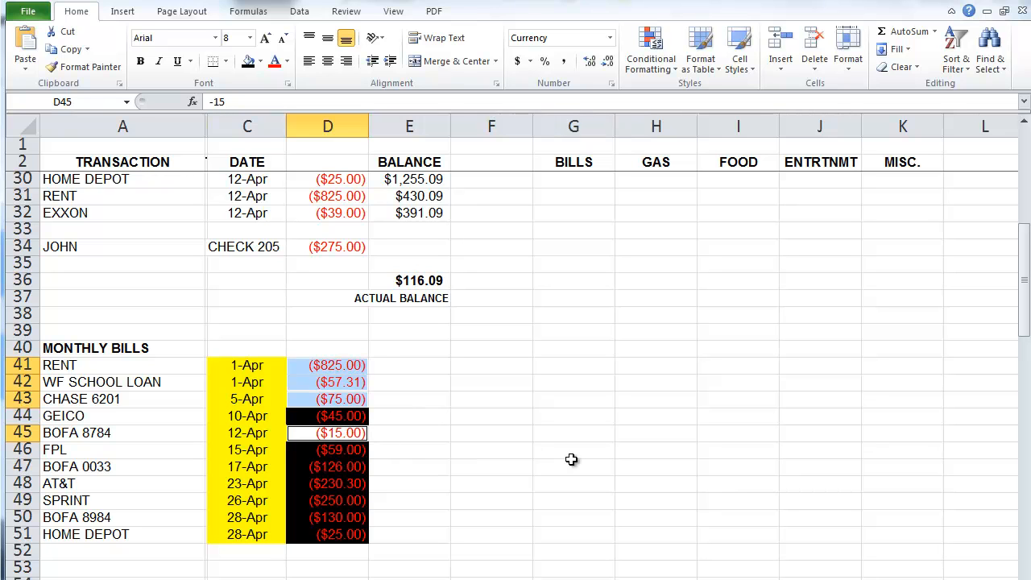
click(530, 468)
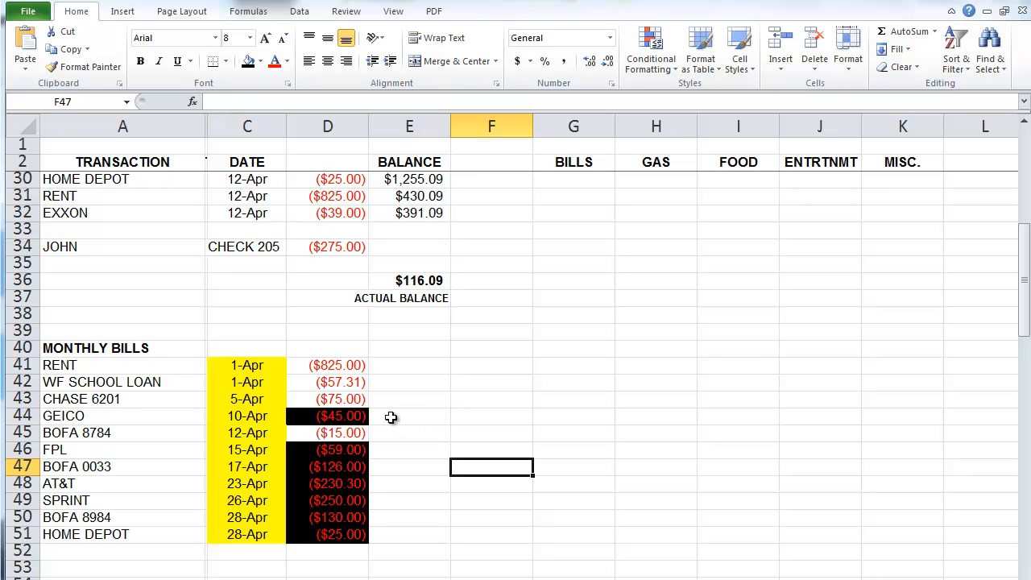
Step: Select the GEICO, FPL, AT&T and HOME DEPOT amounts together and show the fill colour palette
click(359, 417)
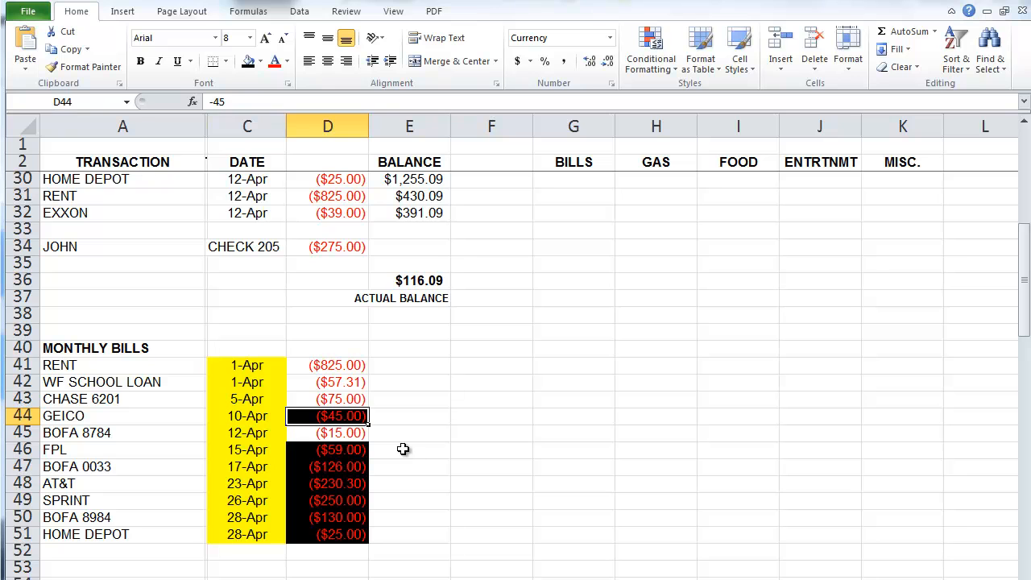
click(360, 451)
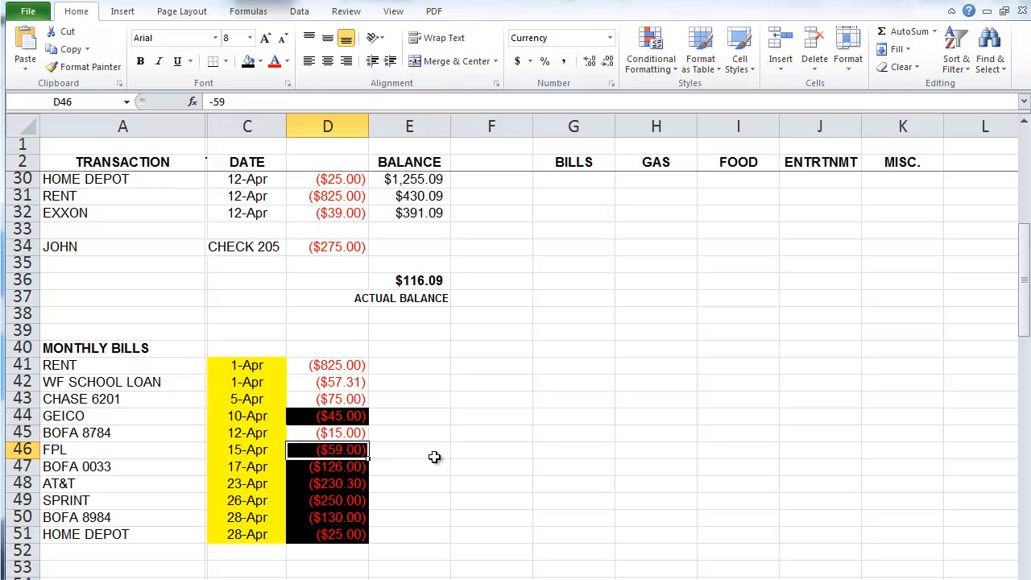
click(363, 416)
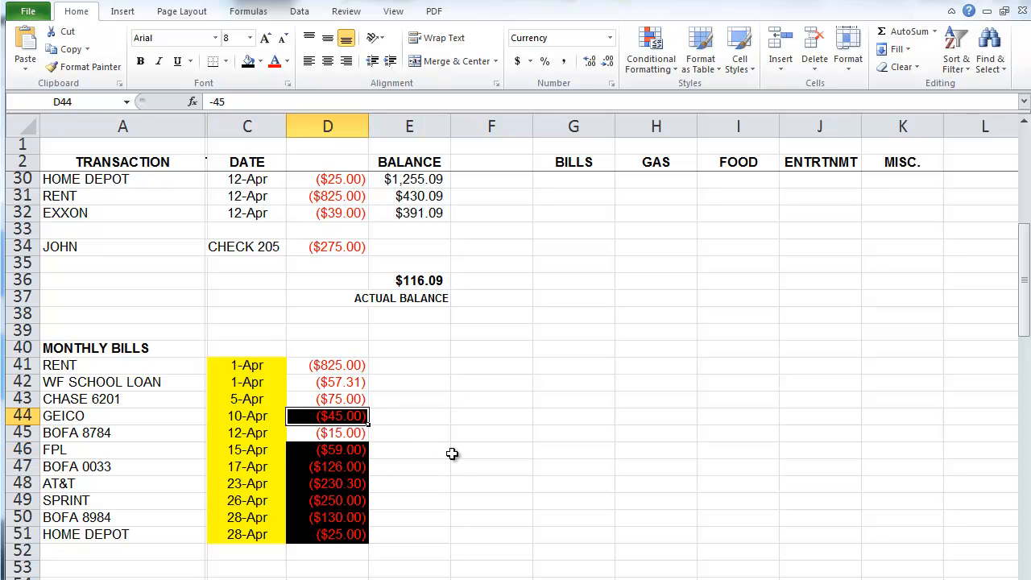
ctrl+click(352, 449)
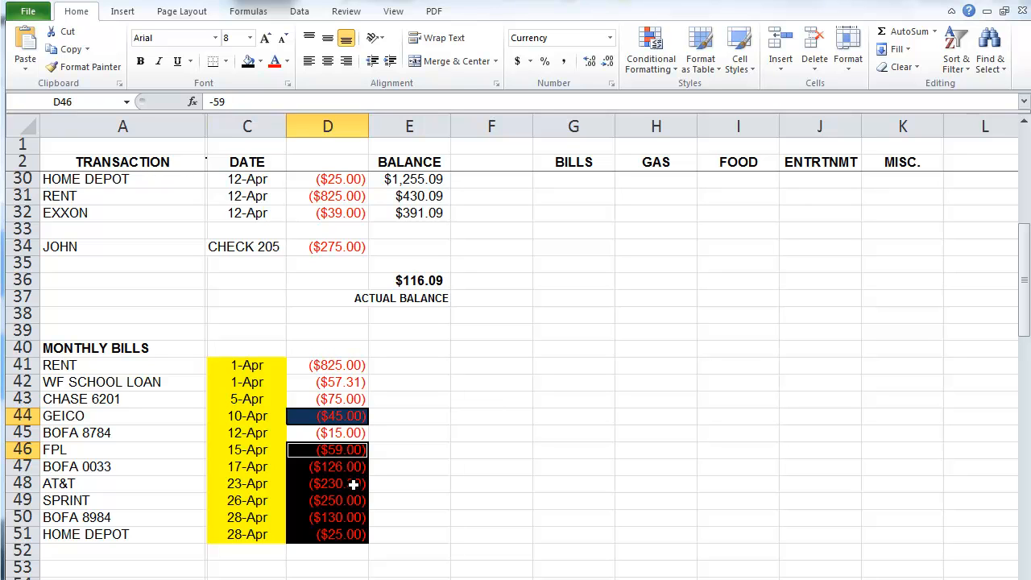
ctrl+click(354, 483)
ctrl+click(337, 533)
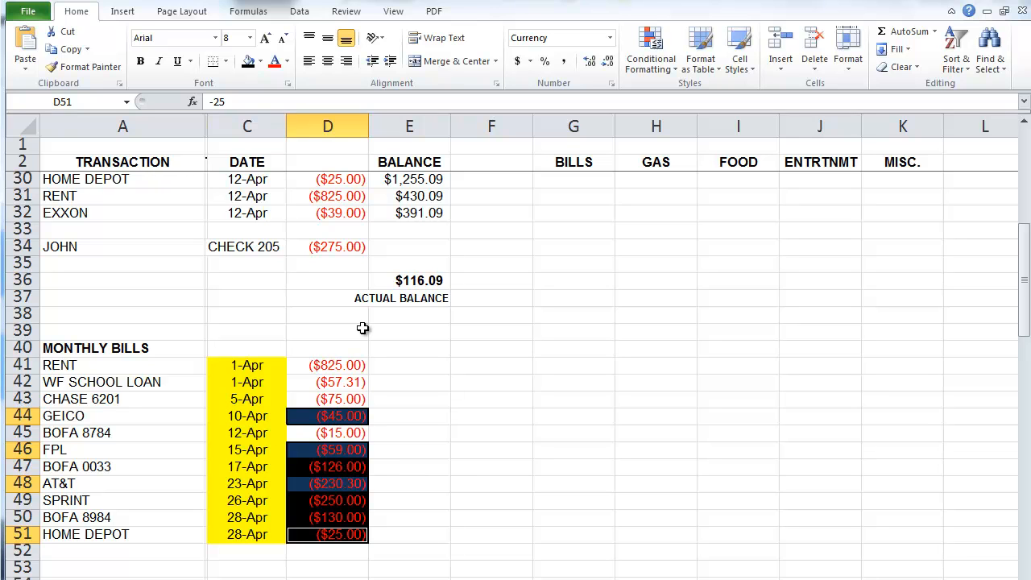
click(261, 62)
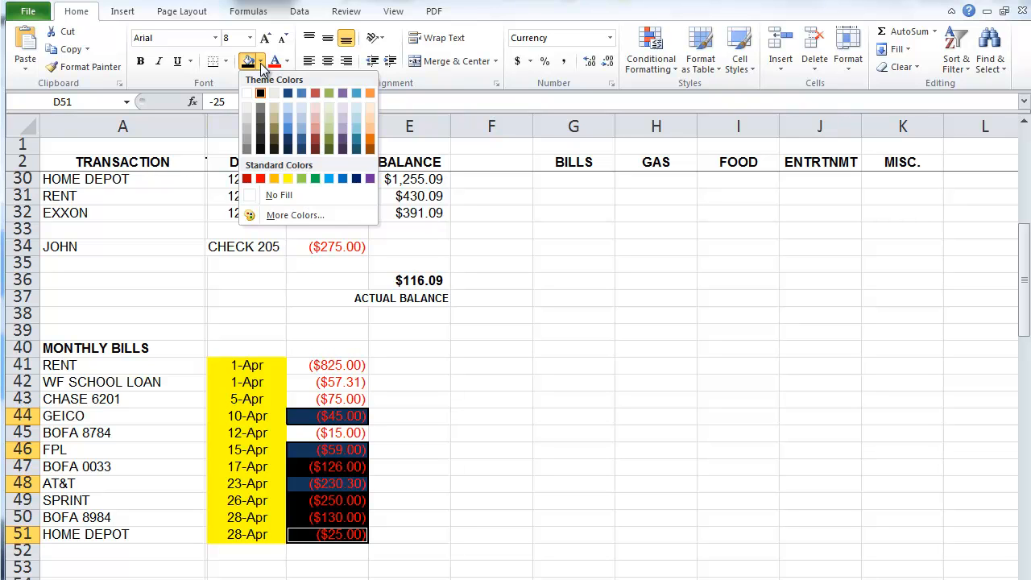
Step: Apply No Fill to the four selected amounts, then briefly select the BOFA 0033 date and amount
click(285, 195)
click(433, 415)
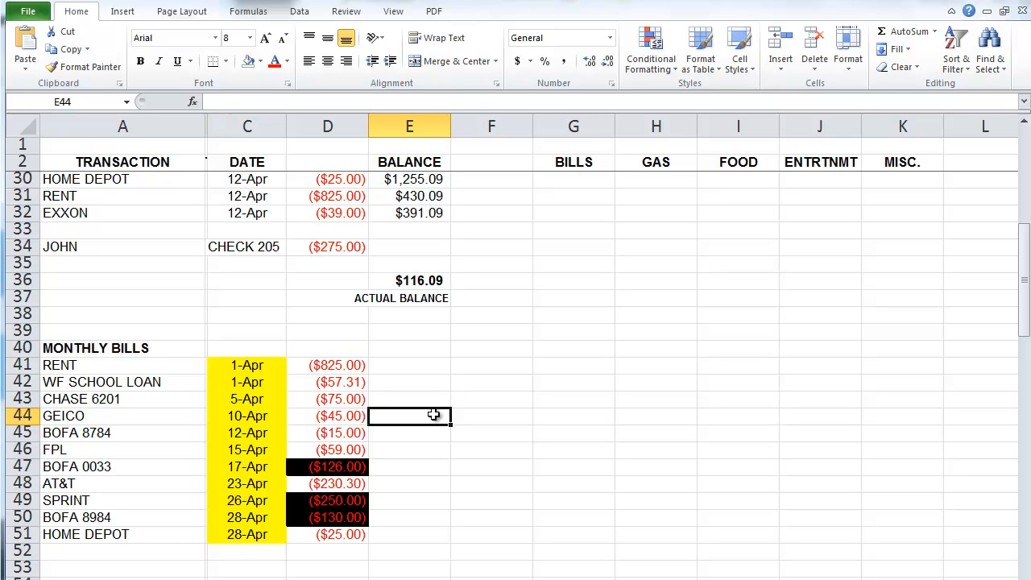
drag(265, 467, 329, 465)
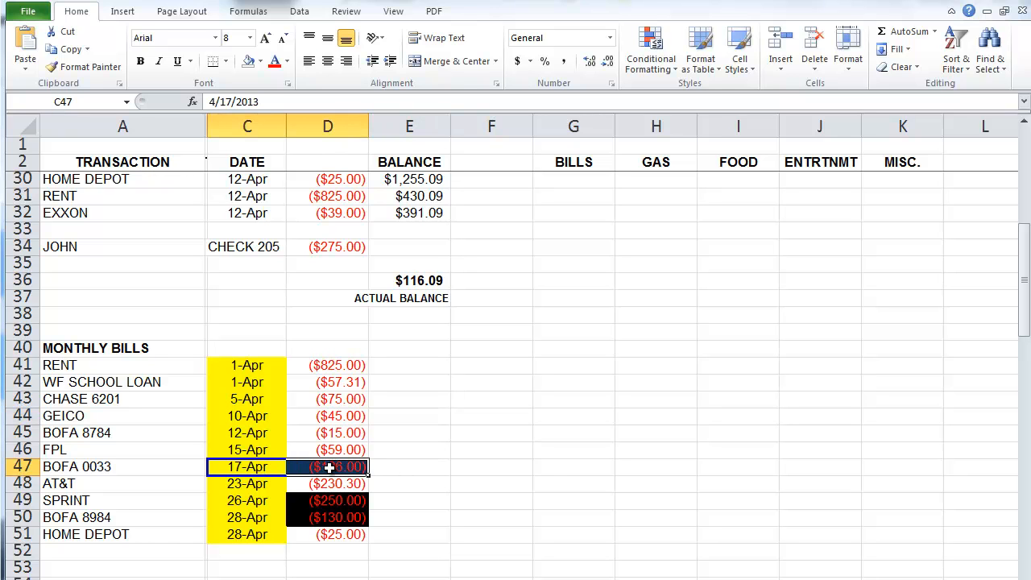
click(548, 473)
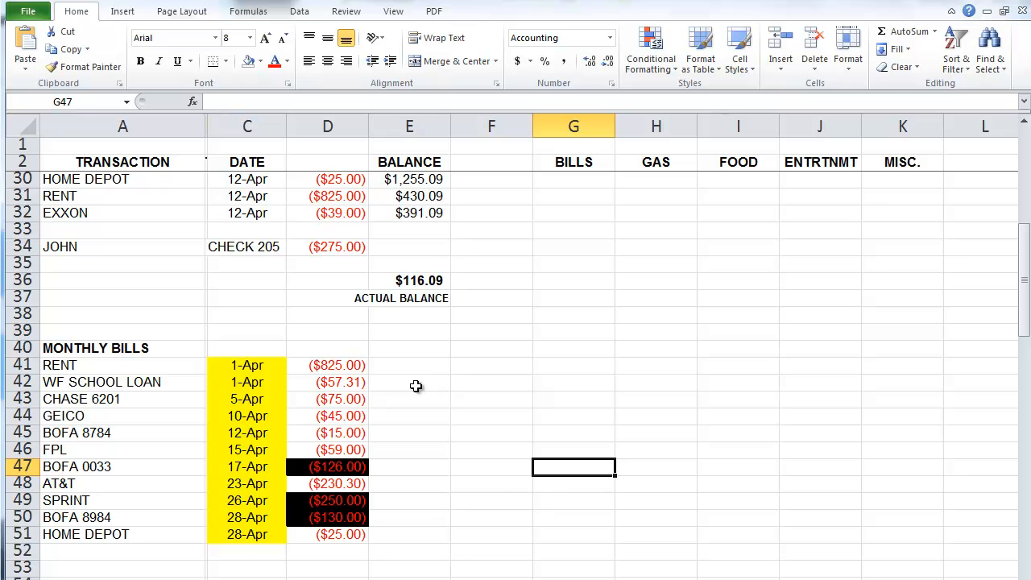
Step: Redate RENT to 1-May (5/1) with a light purple date and a black-filled amount
click(261, 372)
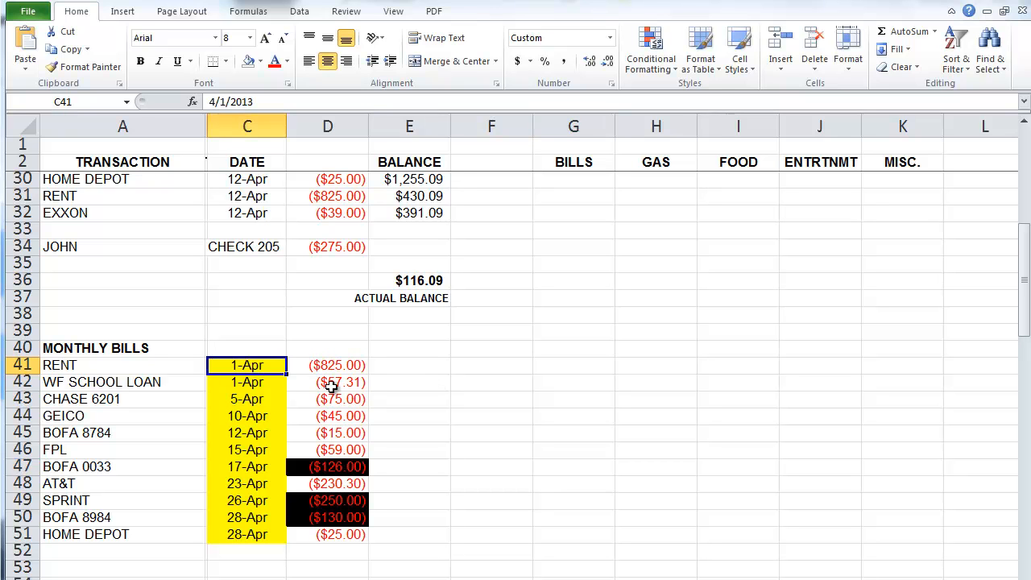
text(5/1)
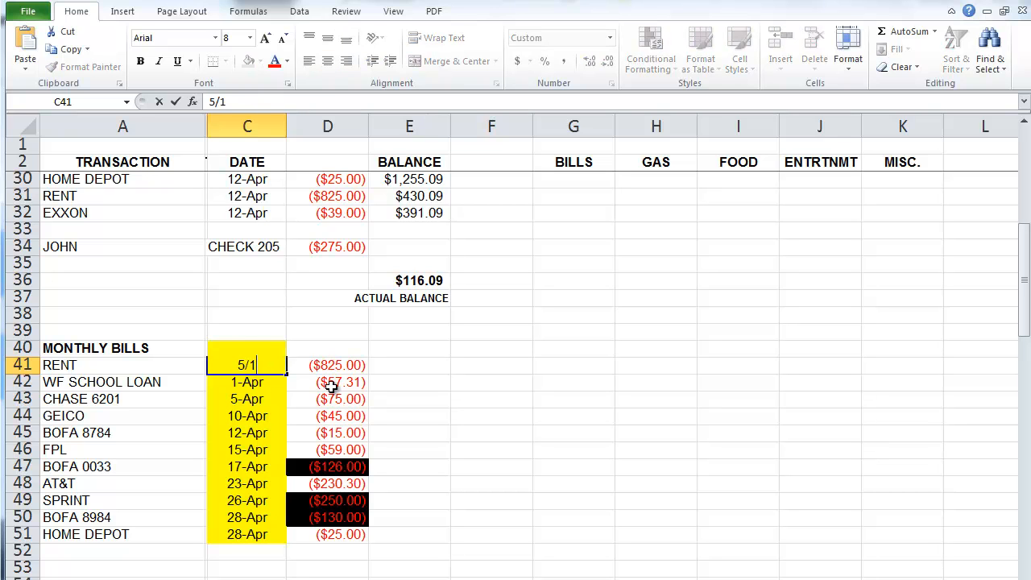
key(Return)
key(Up)
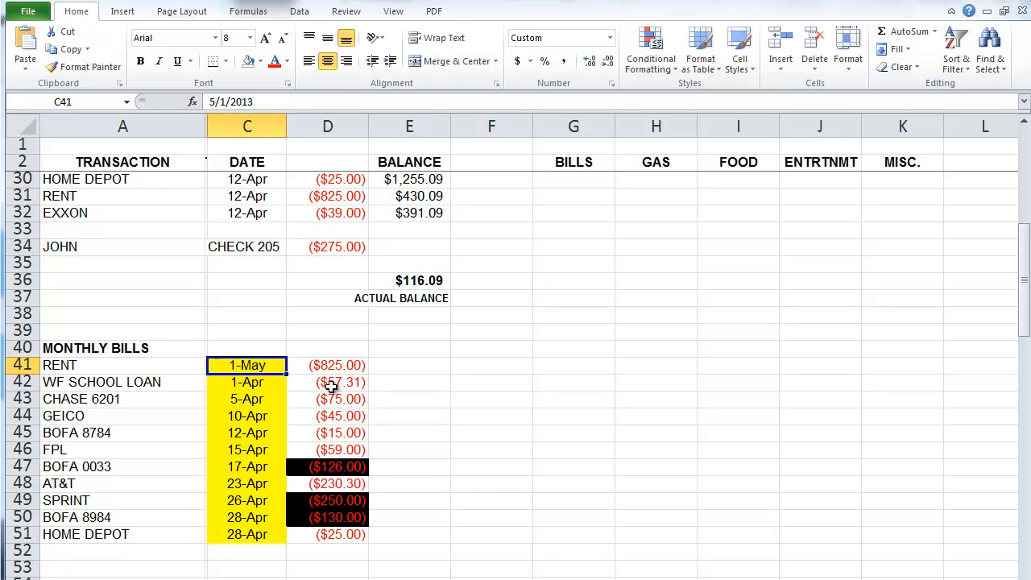
click(251, 61)
click(261, 62)
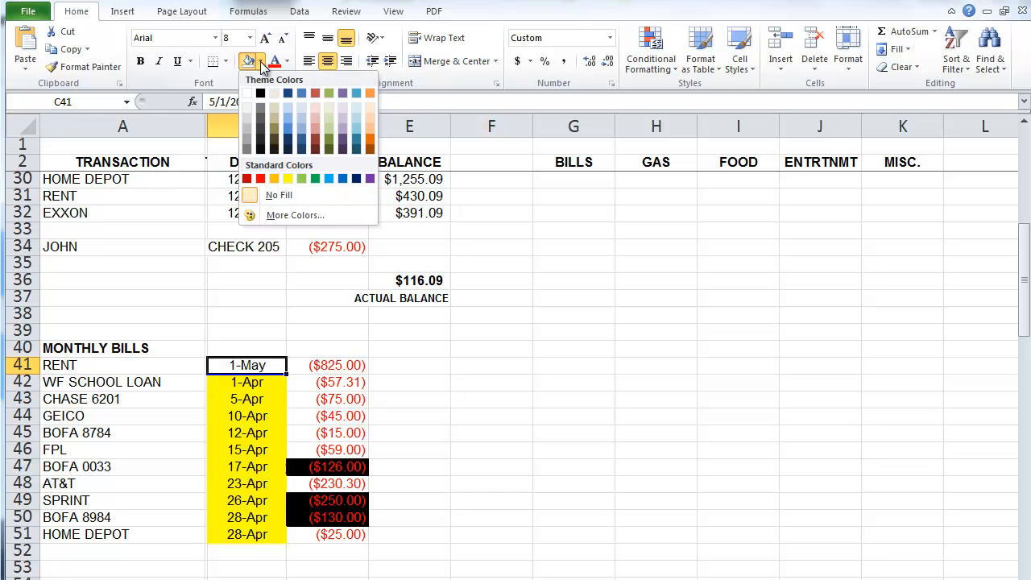
click(343, 118)
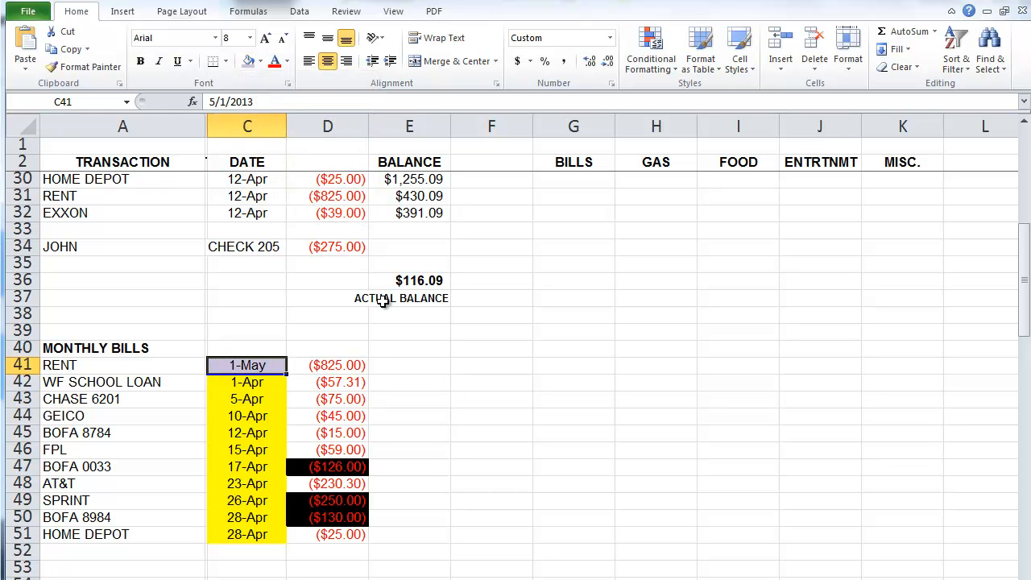
click(354, 364)
click(260, 62)
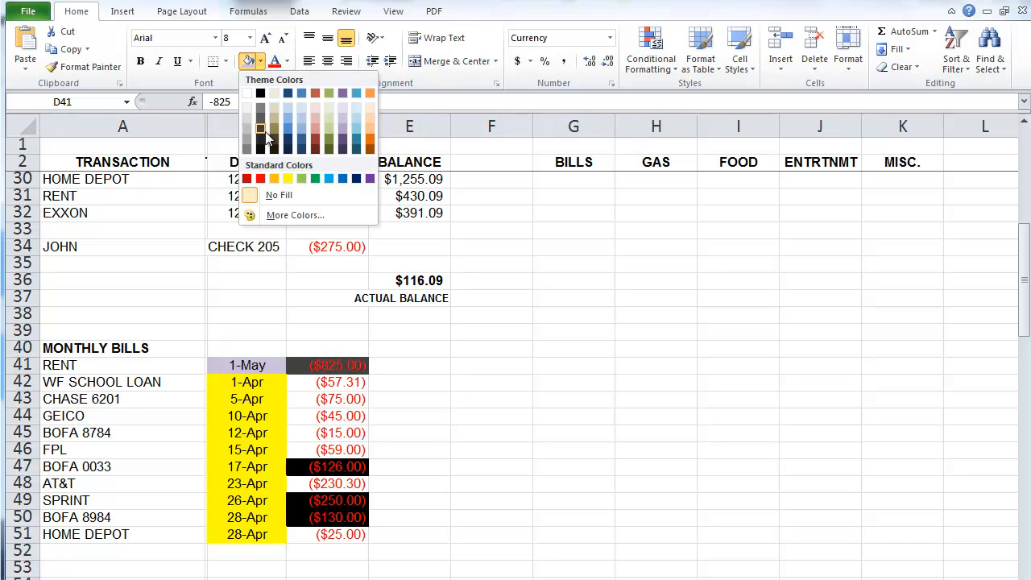
click(261, 94)
click(439, 367)
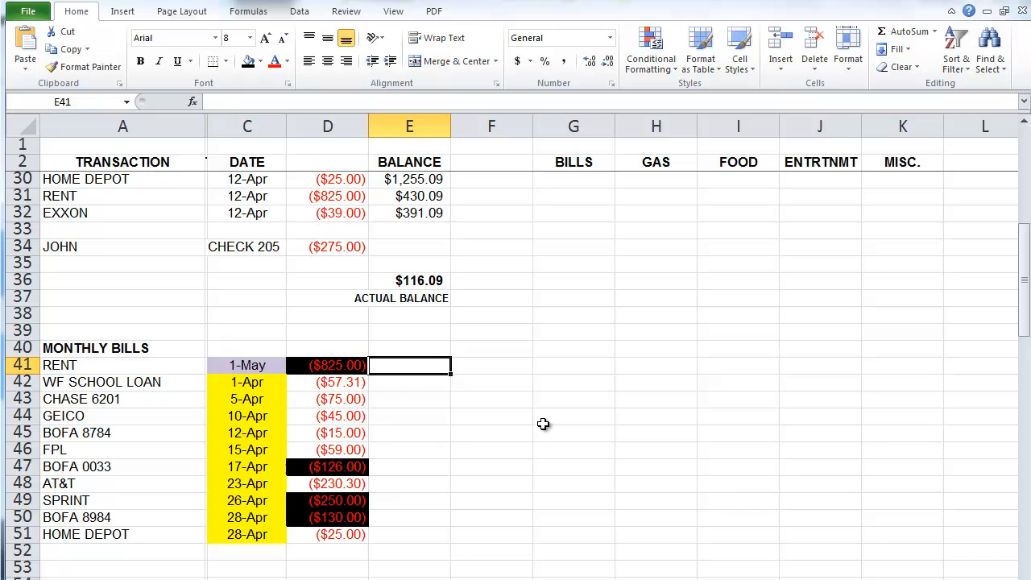
Step: Redate WF SCHOOL LOAN to 1-May, fill its amount black, and copy only RENT's lavender fill onto C42
click(254, 384)
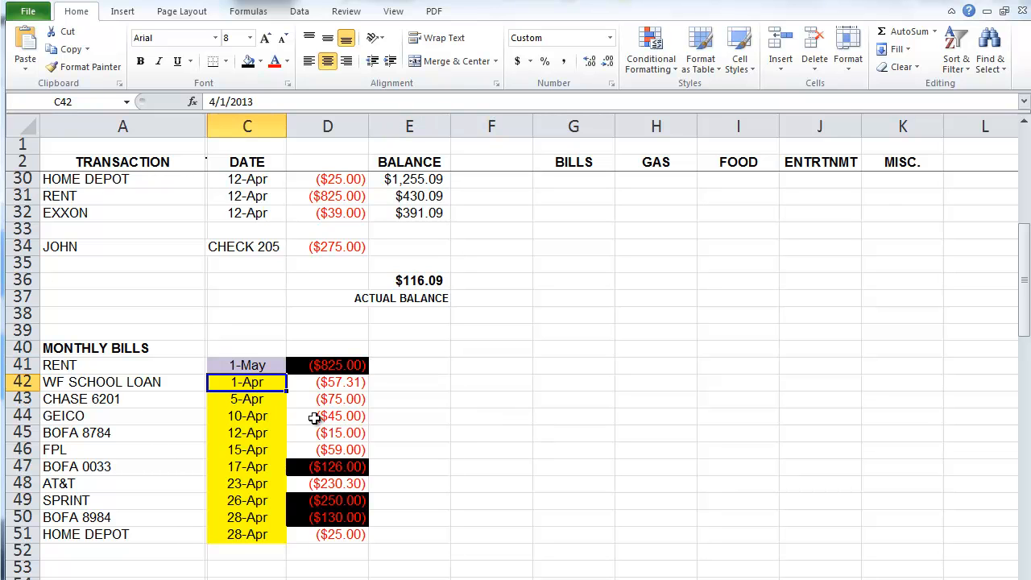
text(5/1)
key(Tab)
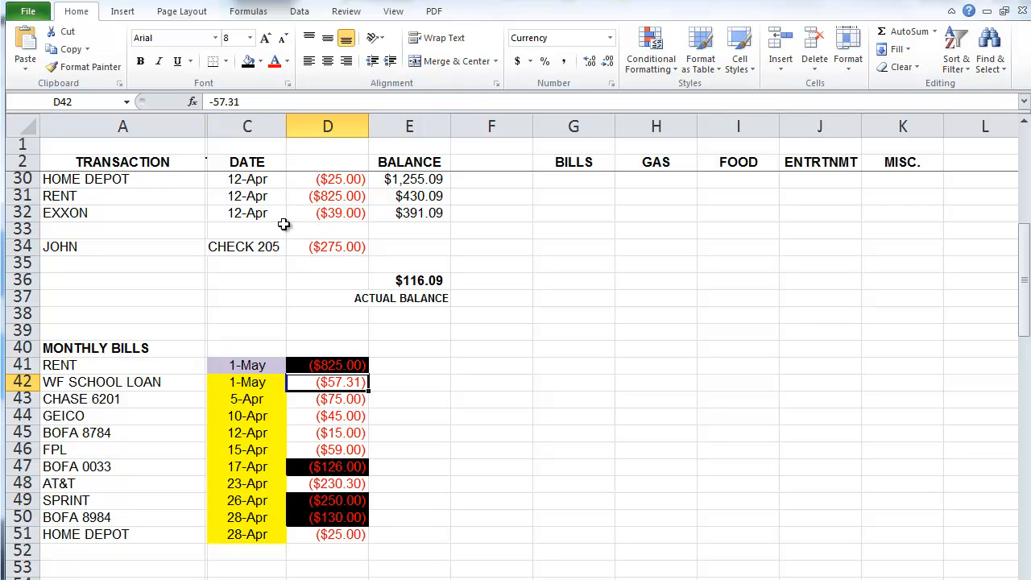
click(248, 62)
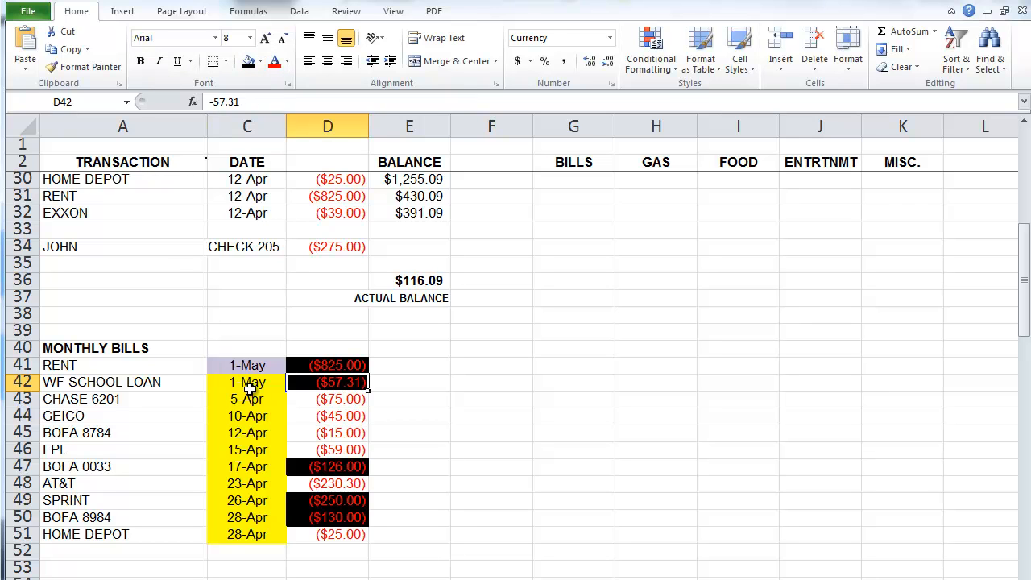
click(246, 382)
click(265, 366)
drag(287, 375, 283, 392)
click(326, 434)
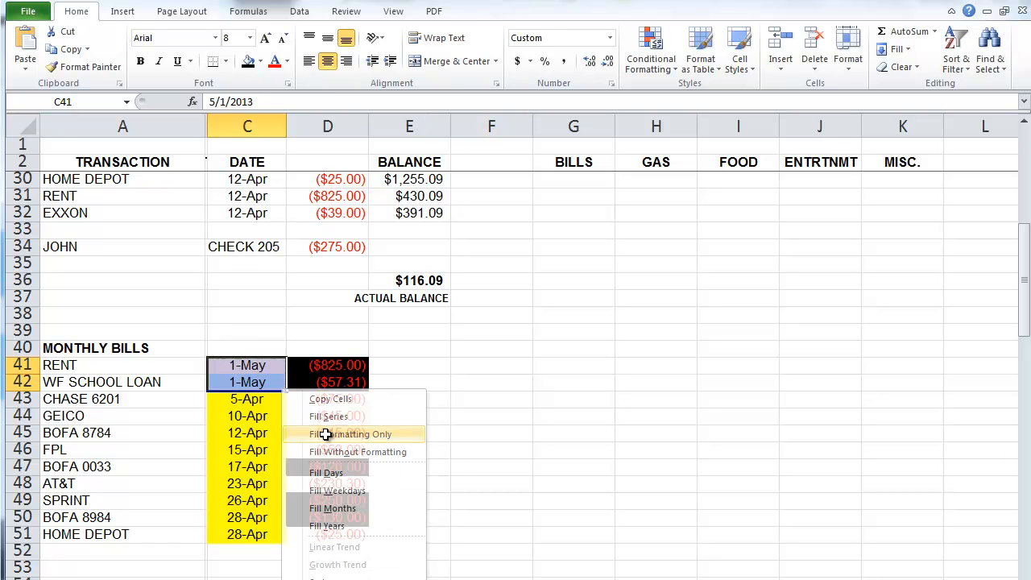
click(439, 429)
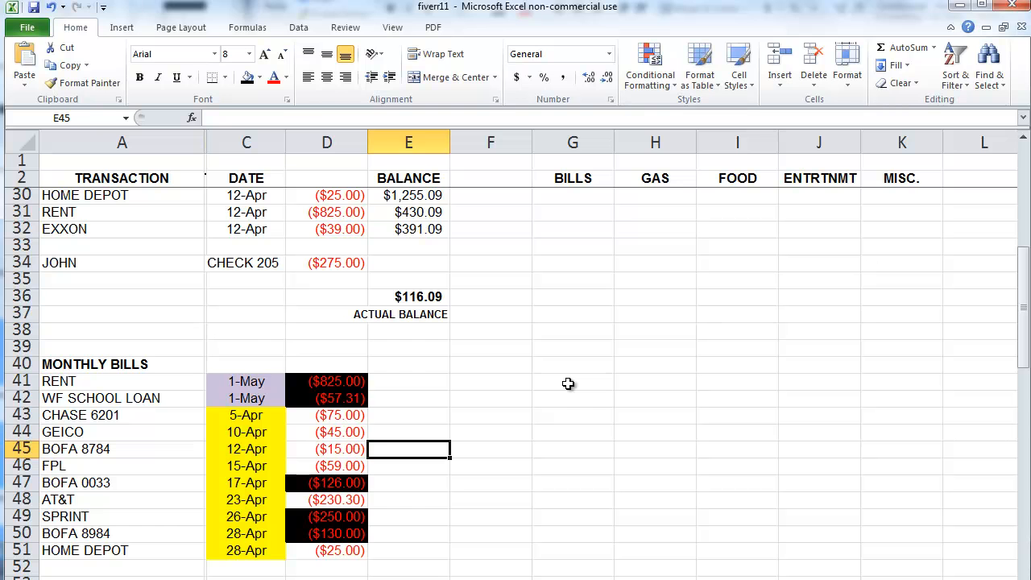
Step: Insert three blank rows above the actual balance in the register
scroll(416, 389, up, 9)
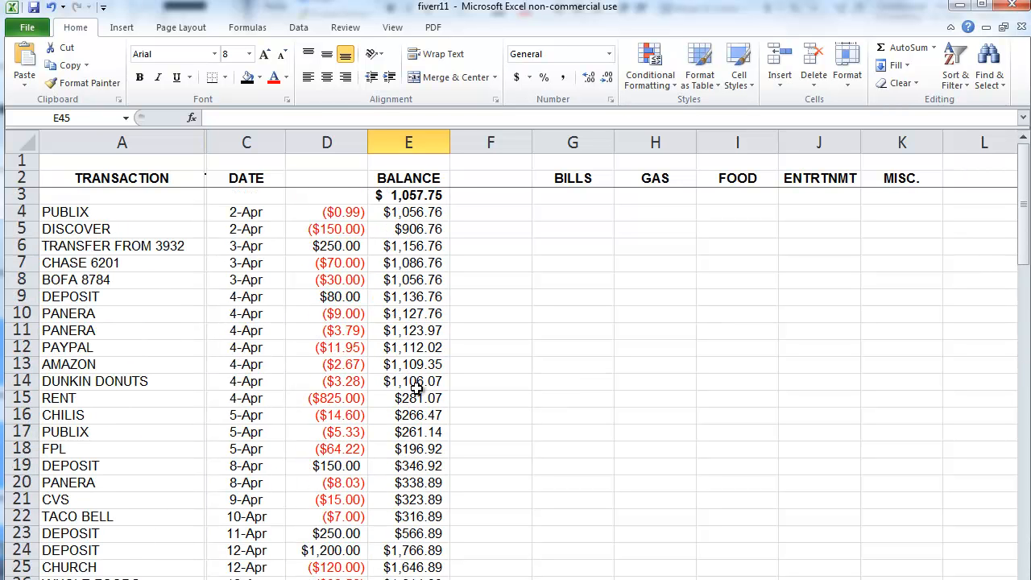
click(151, 206)
drag(150, 207, 410, 368)
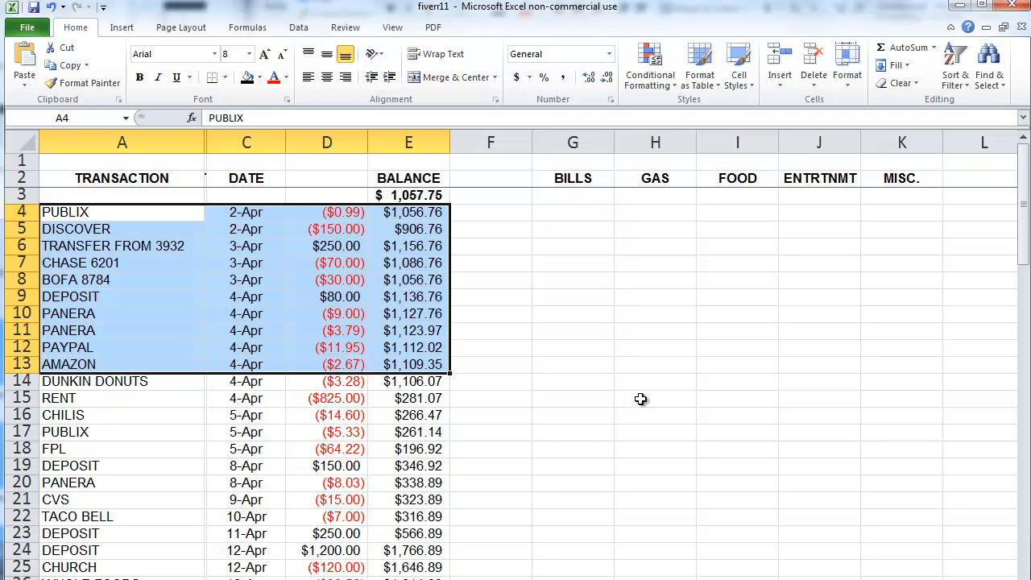
scroll(535, 393, down, 7)
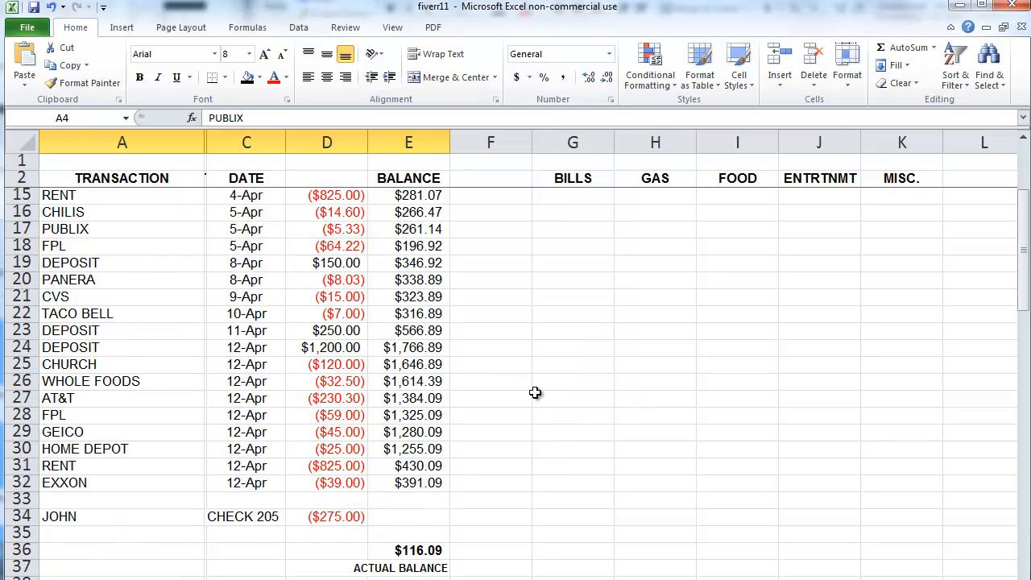
scroll(499, 410, down, 1)
drag(327, 330, 329, 366)
click(780, 81)
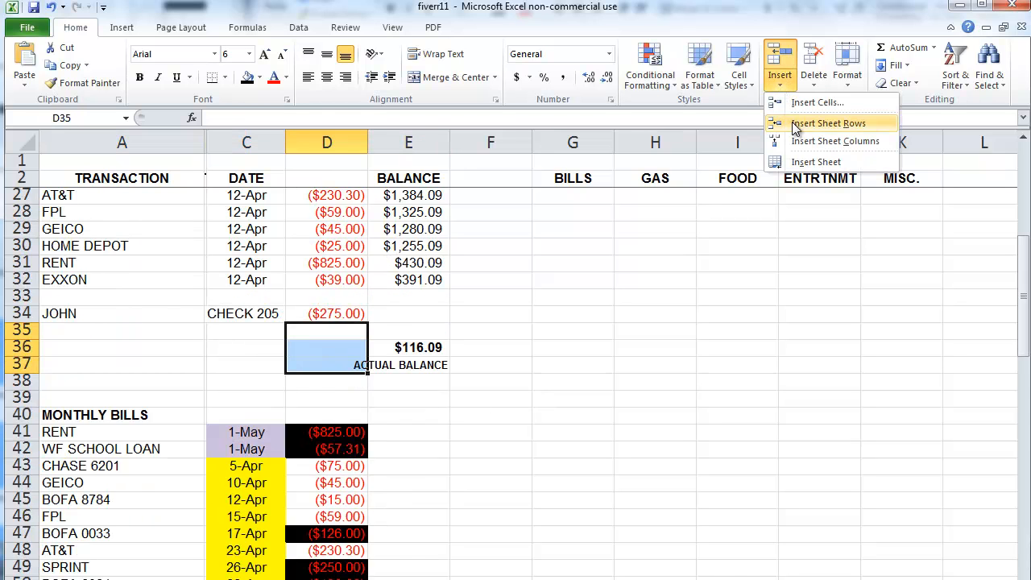
click(796, 124)
Step: Set the JOHN entry in A34 to Verdana, size 14
click(122, 333)
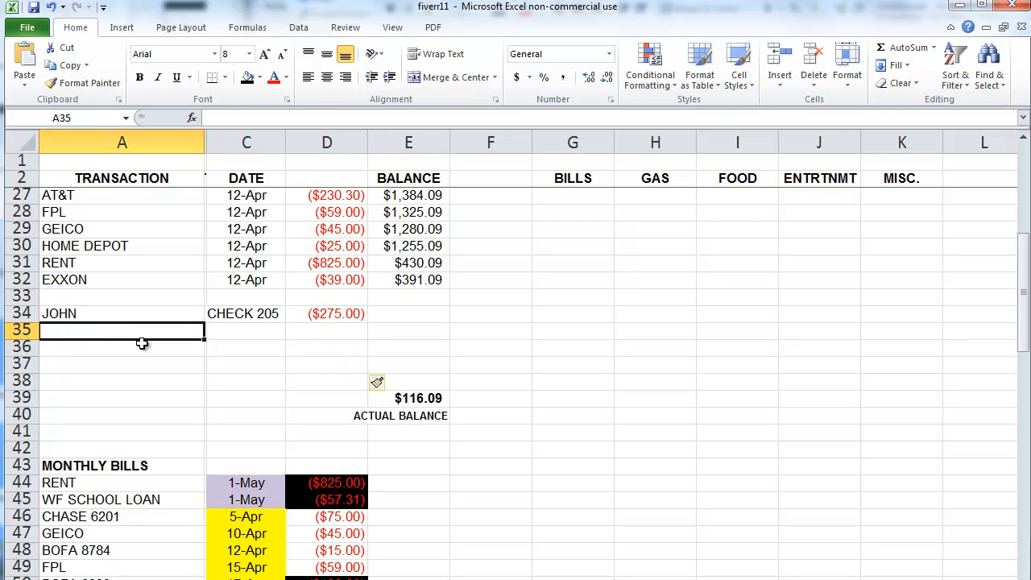
click(137, 314)
click(194, 57)
text(Verd)
key(Return)
click(230, 55)
text(14)
key(Return)
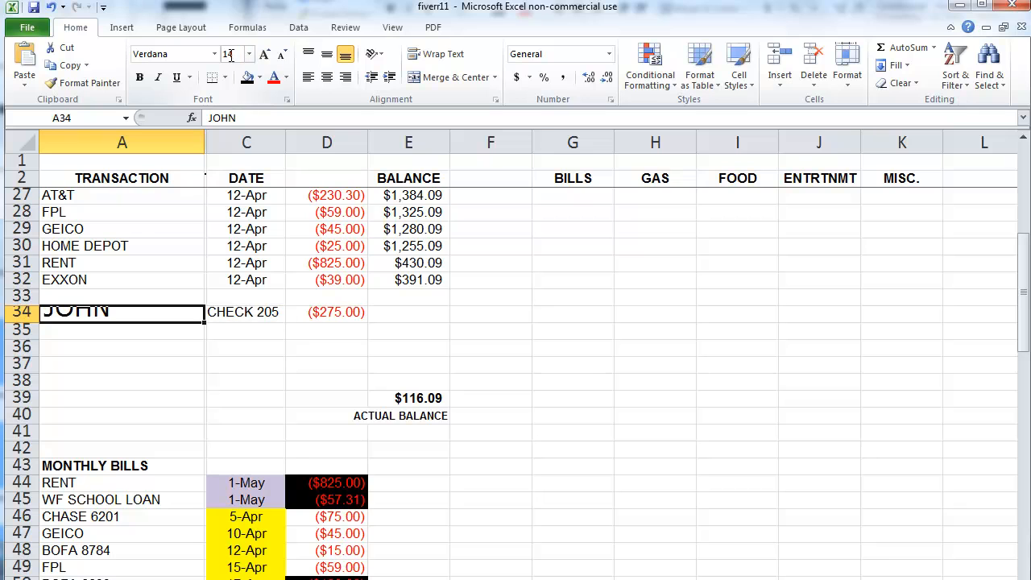
Step: Apply accounting Comma Style to the check 205 amount in D34, then select row 28
click(352, 313)
click(562, 78)
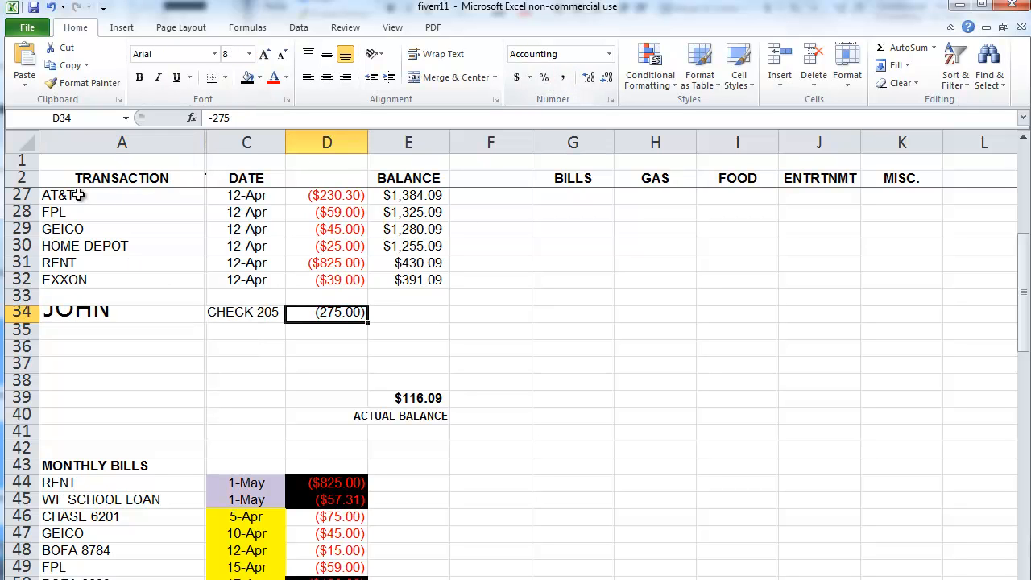
click(23, 212)
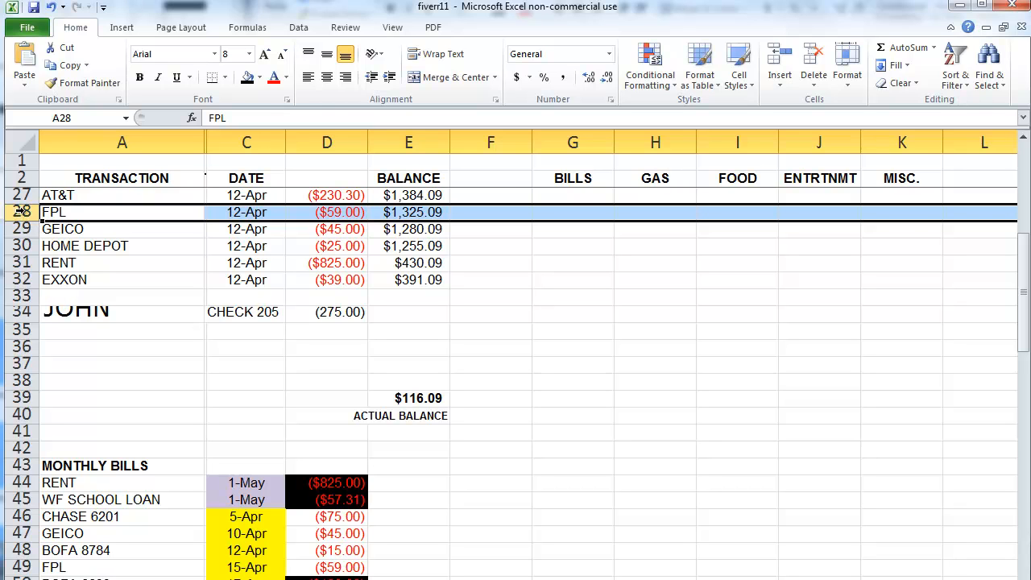
Step: Fill only row 28's formatting down through row 38
click(79, 243)
click(22, 212)
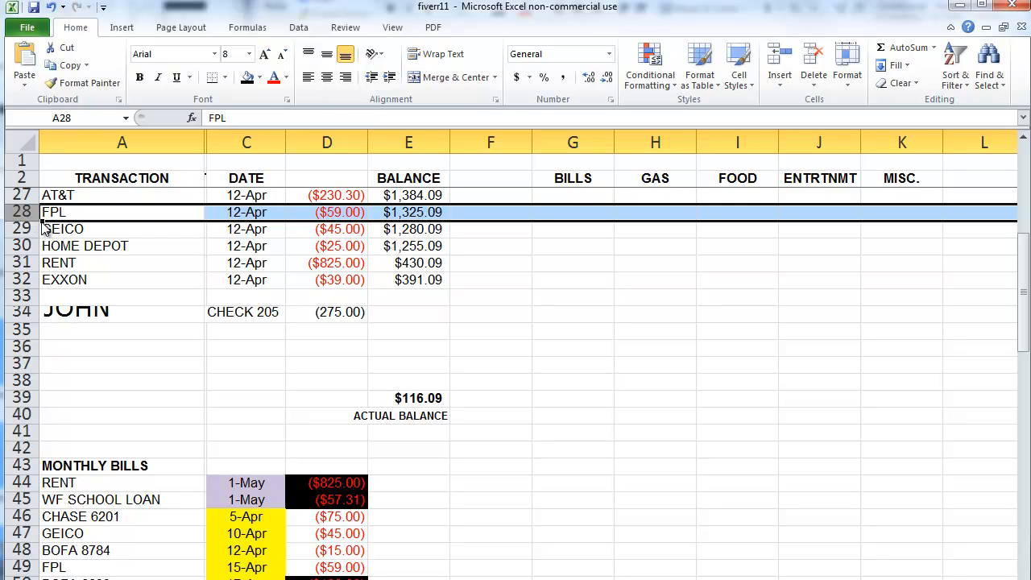
drag(46, 229, 22, 390)
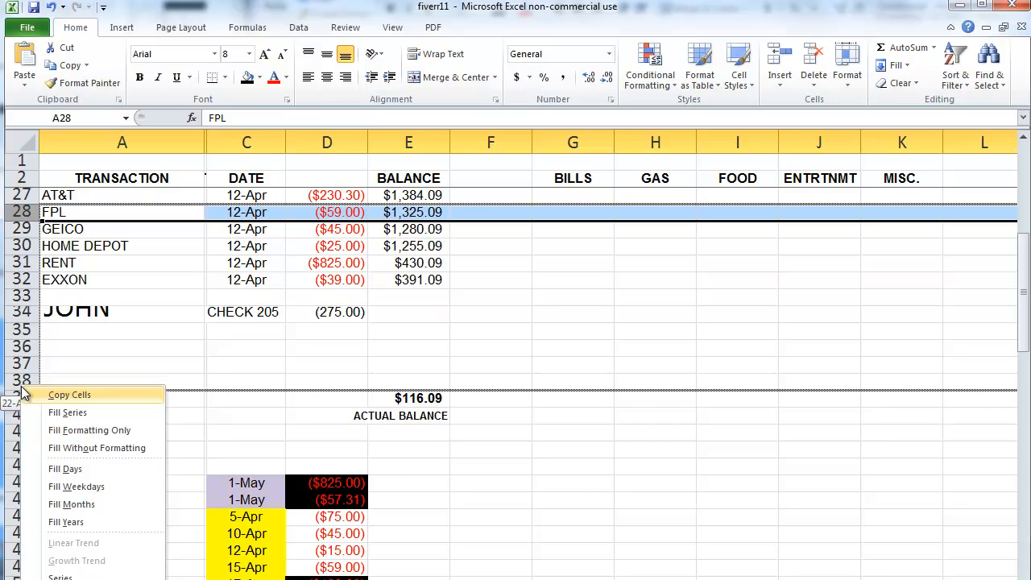
click(84, 430)
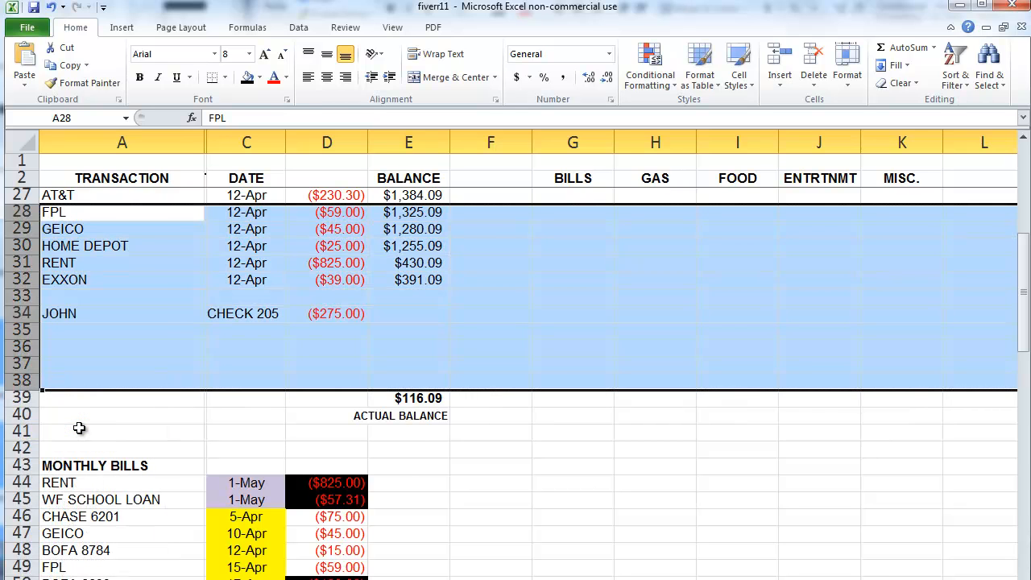
click(111, 362)
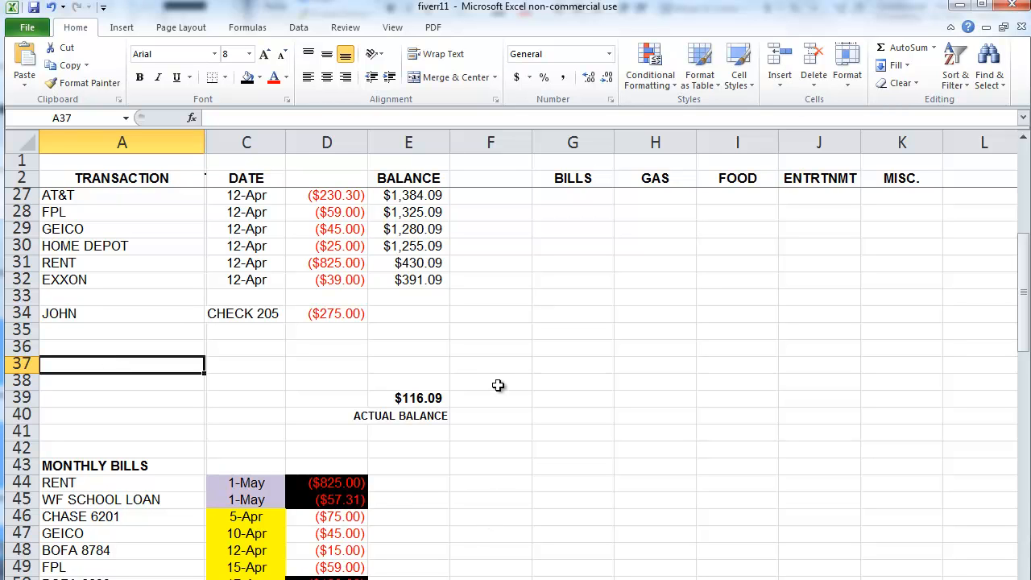
click(425, 285)
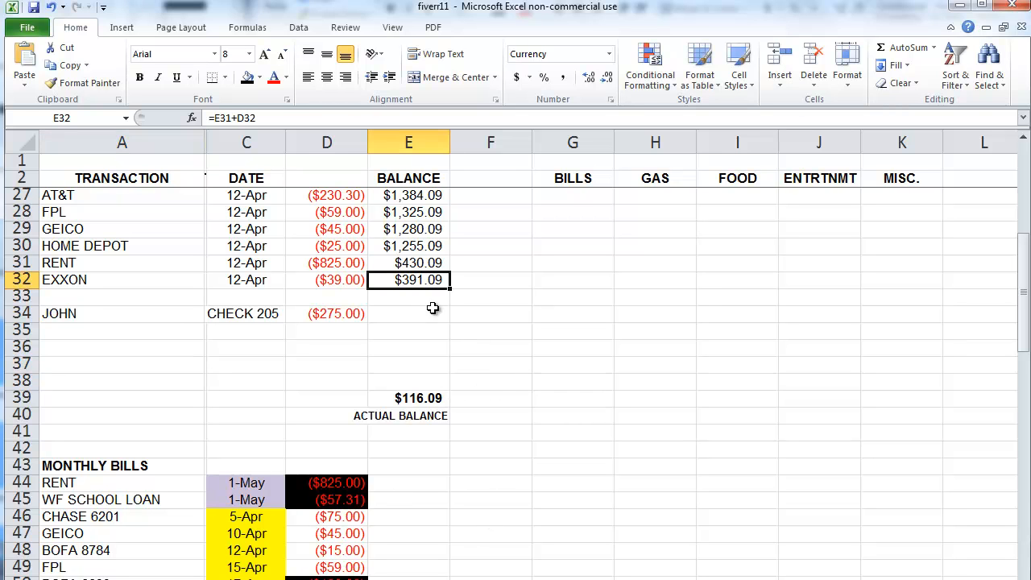
drag(416, 281, 411, 195)
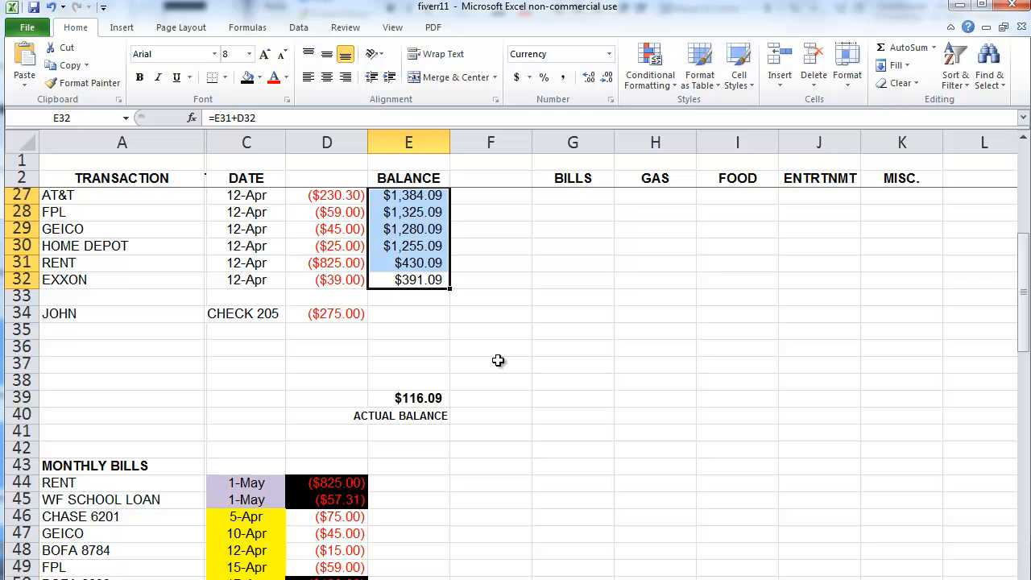
drag(559, 197, 896, 551)
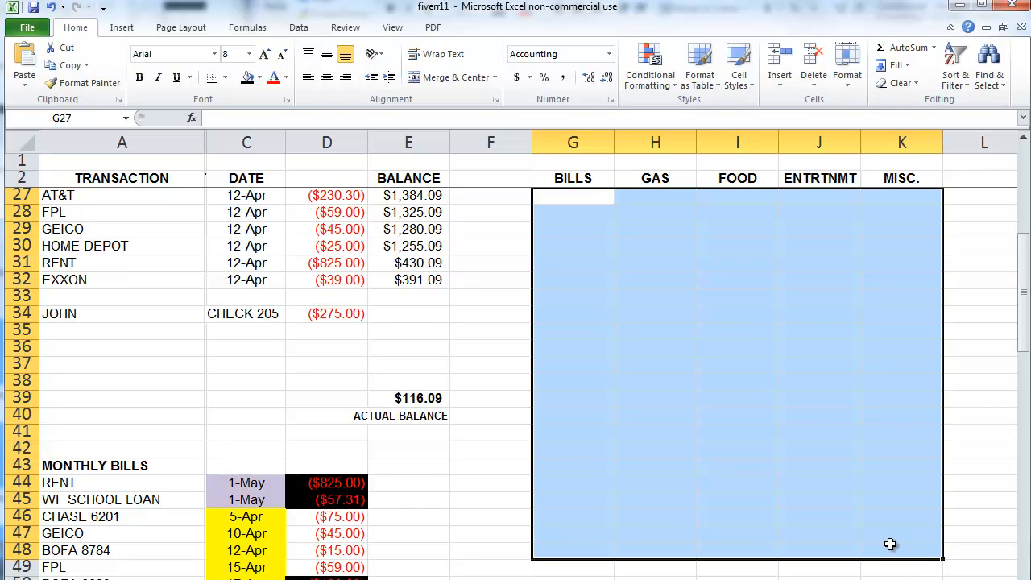
click(498, 481)
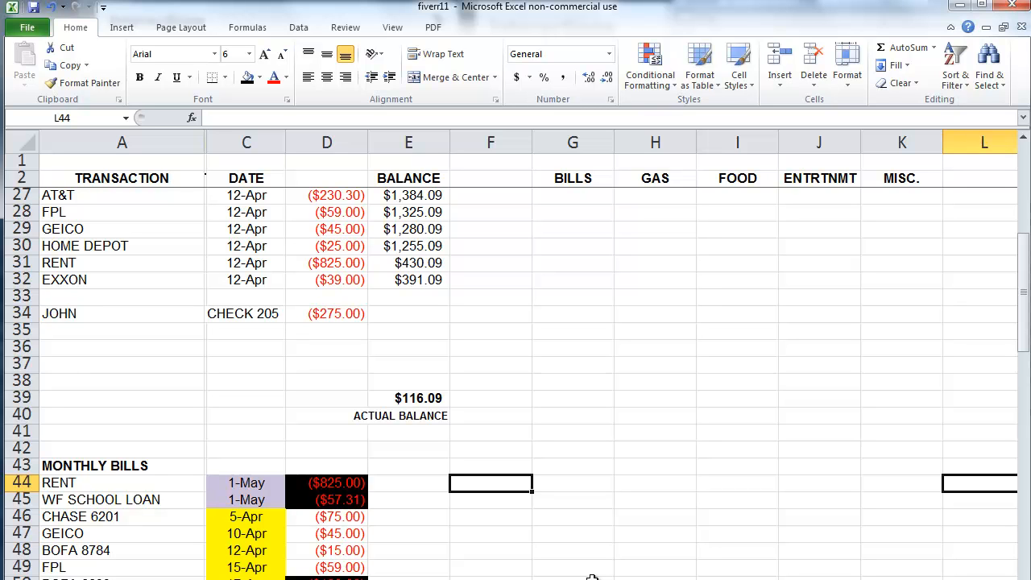
drag(103, 229, 918, 528)
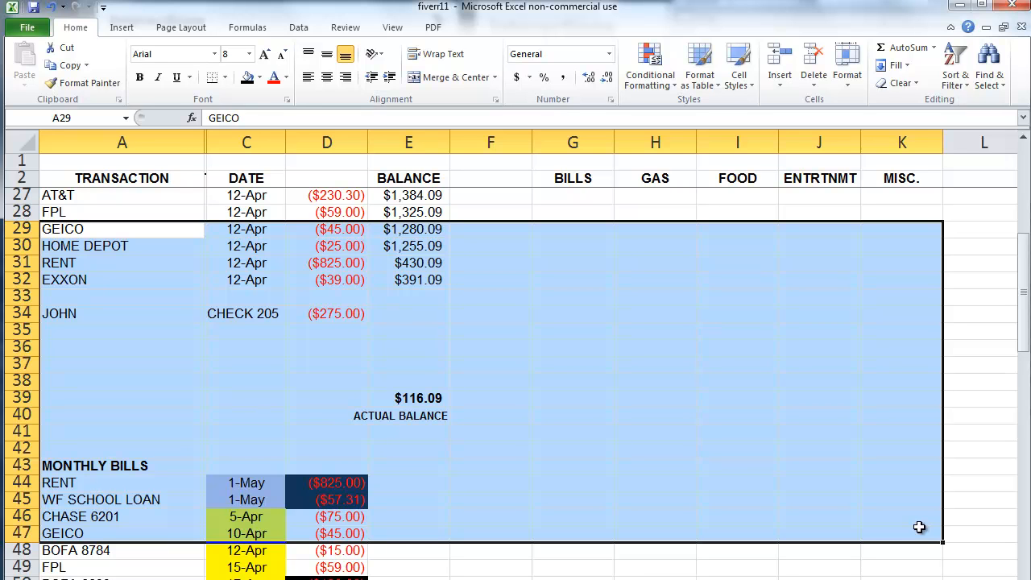
click(622, 577)
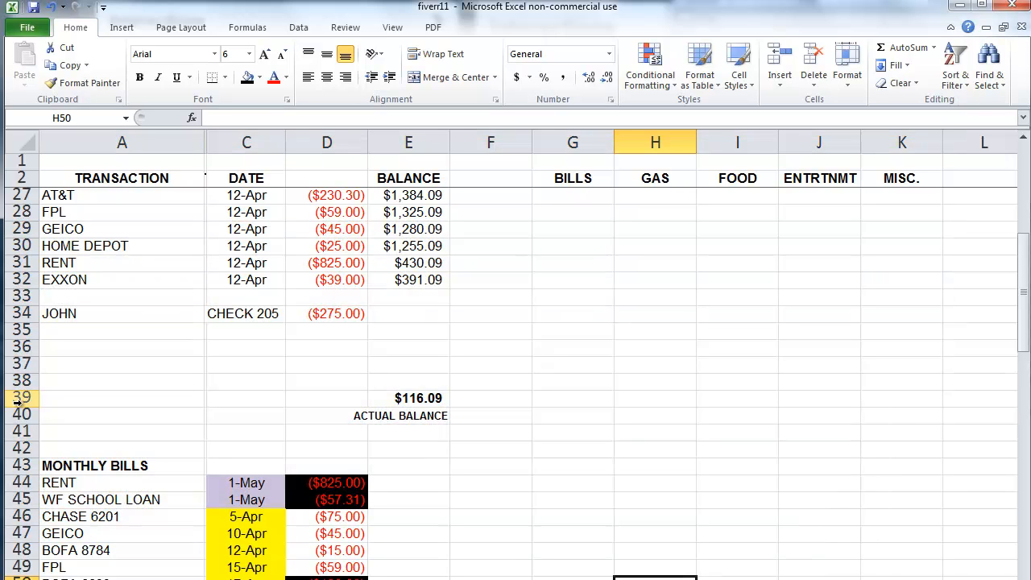
drag(467, 398, 946, 414)
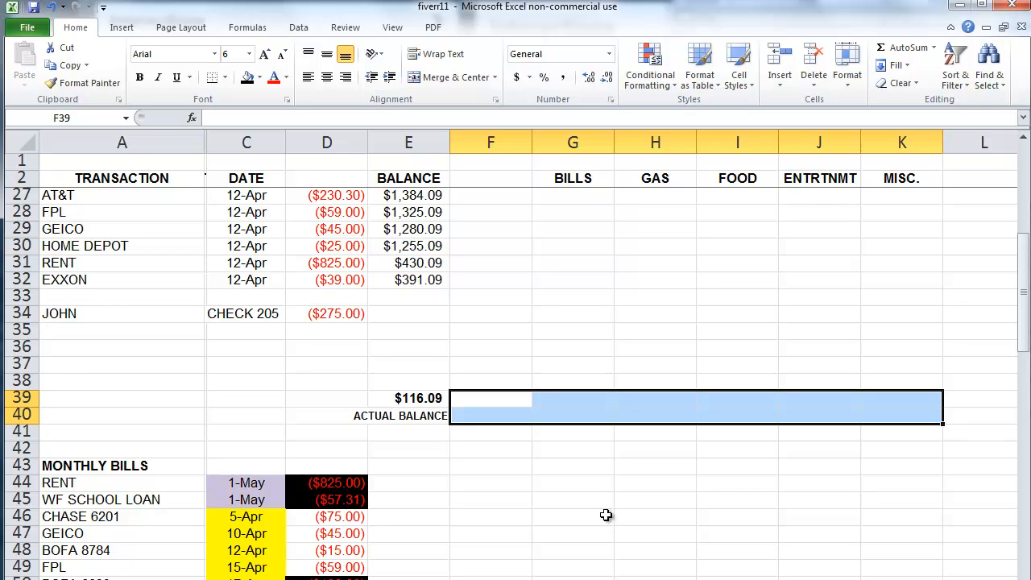
Step: Move the JOHN check entry A34:D34 up into row 33
click(185, 314)
drag(185, 313, 317, 313)
key(ctrl+c)
click(161, 294)
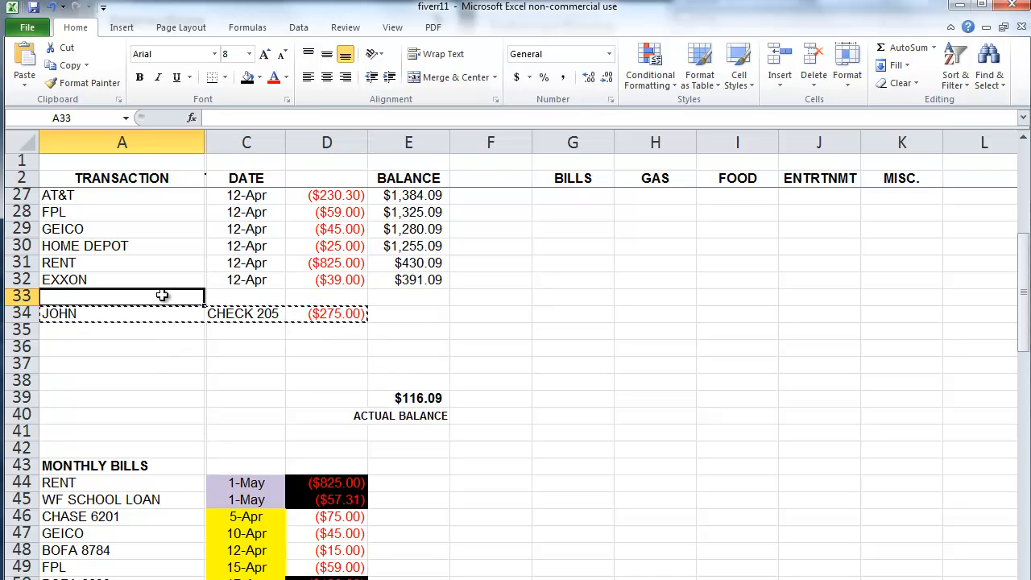
key(ctrl+v)
Step: Enter a CAR REPAIR payment of -116.09 in row 34
click(294, 319)
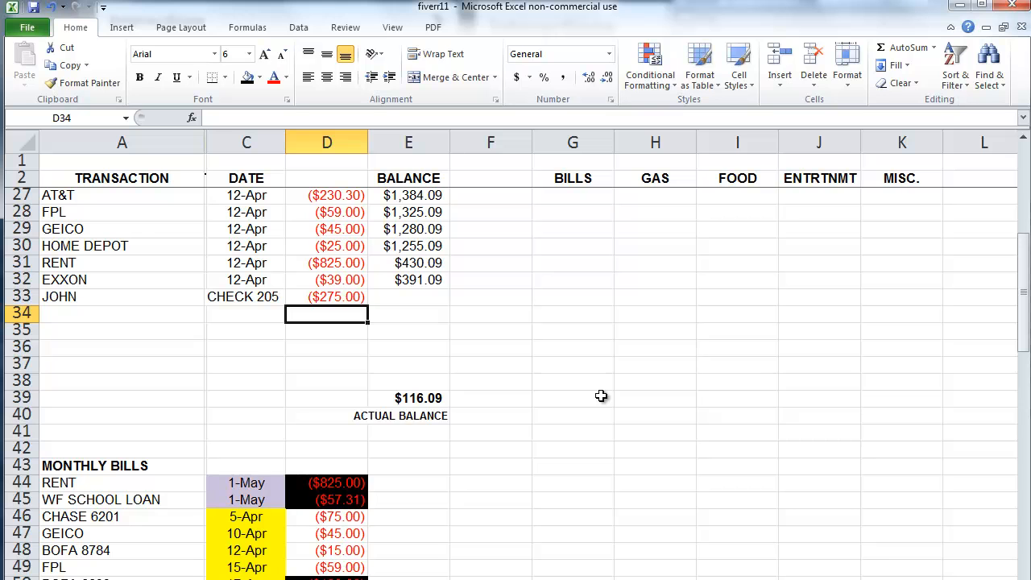
text(-116)
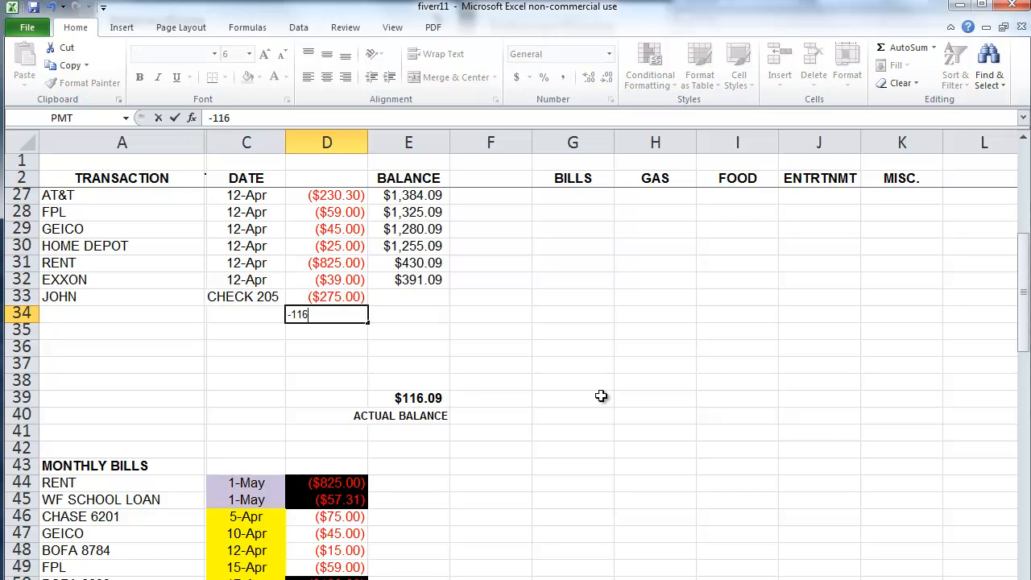
text(.09)
key(Left)
key(Left)
key(Left)
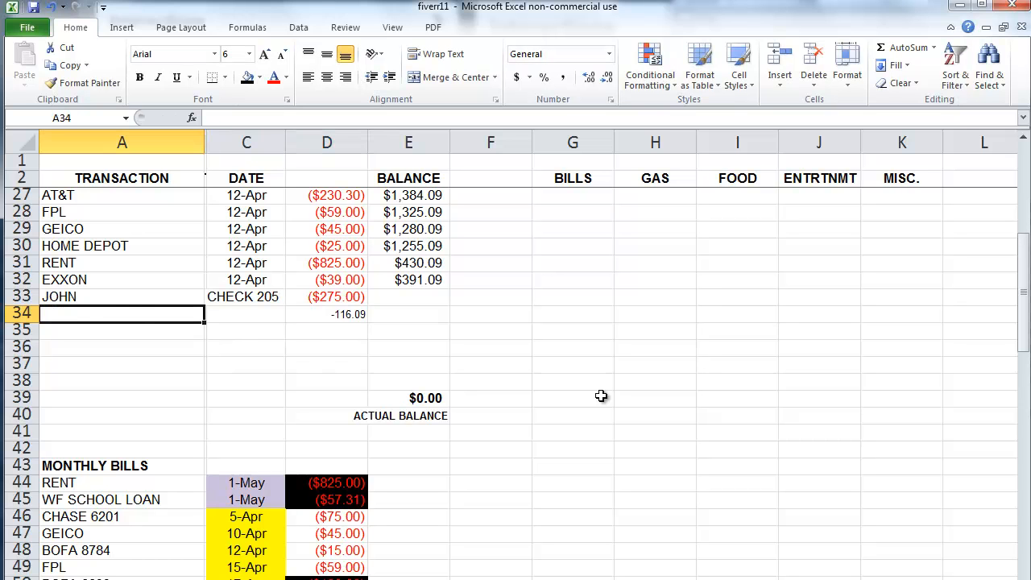
text(CAR RE)
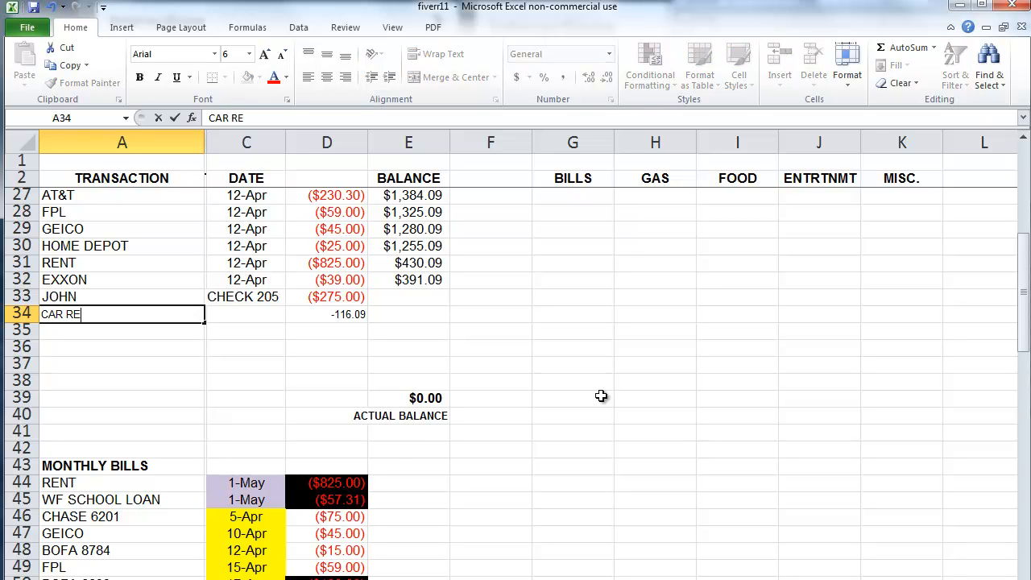
text(PAIR)
key(Return)
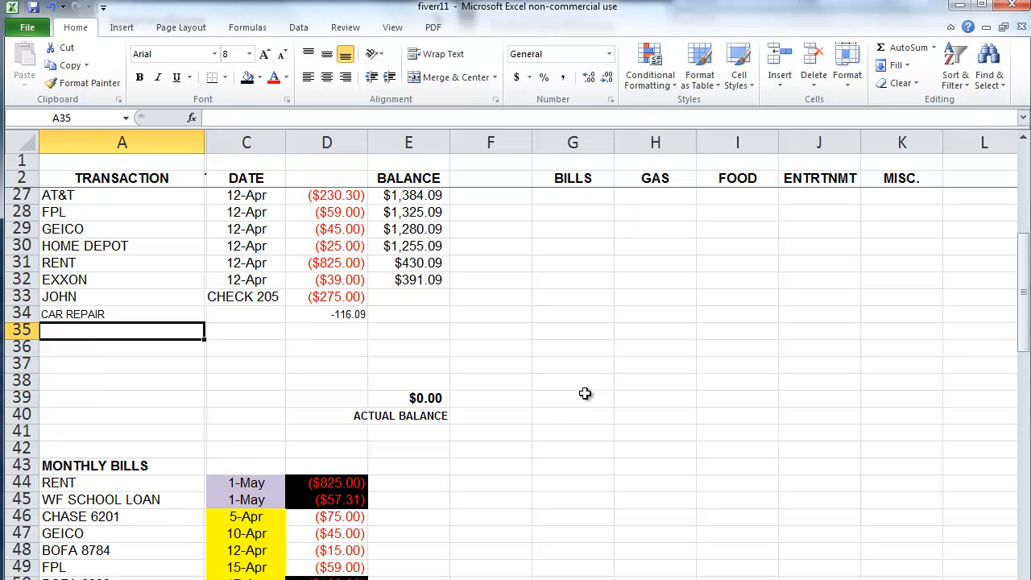
Step: Add a DEPOSIT row for PAYCHECK with an amount of 800
text(DEPOSIT)
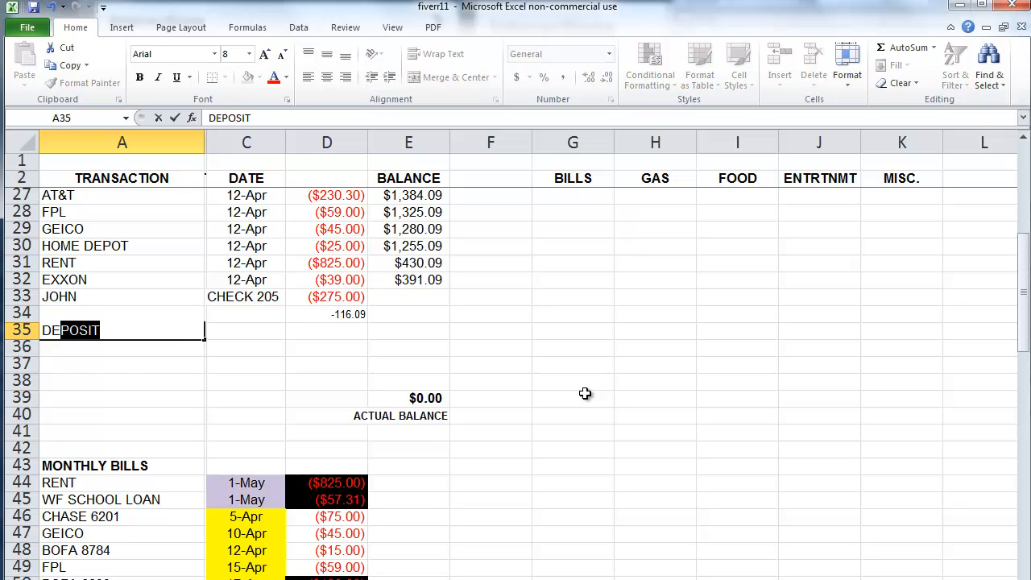
key(Tab)
text(P)
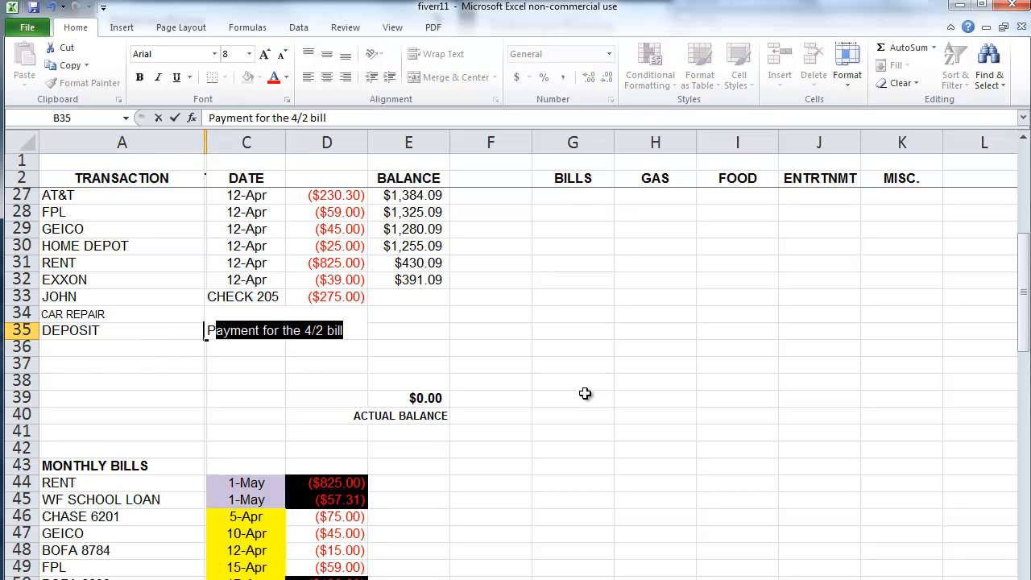
text(AYCHEKC)
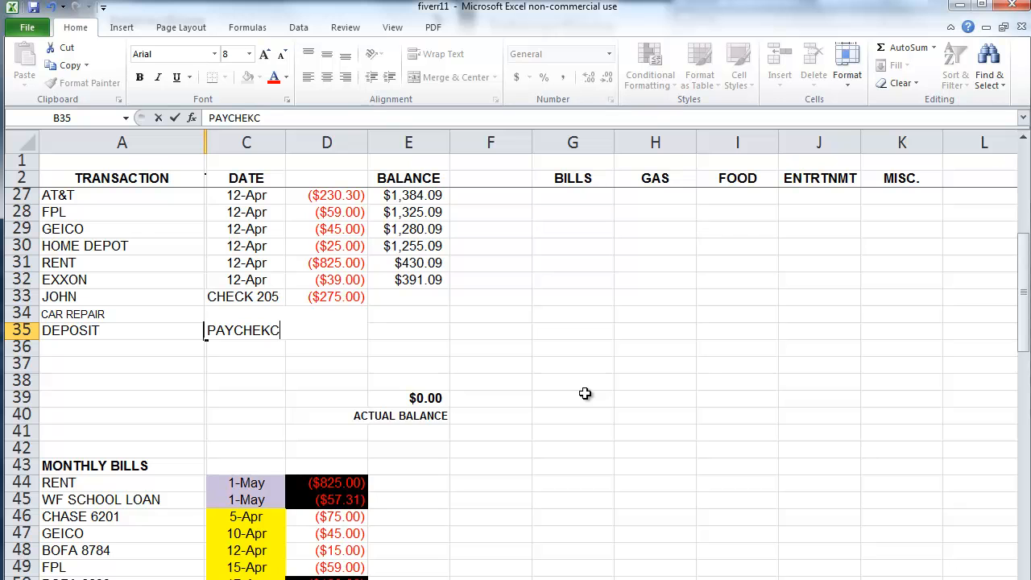
key(BackSpace)
key(BackSpace)
text(CK)
key(Return)
key(Up)
key(Right)
key(Right)
text(800)
key(Return)
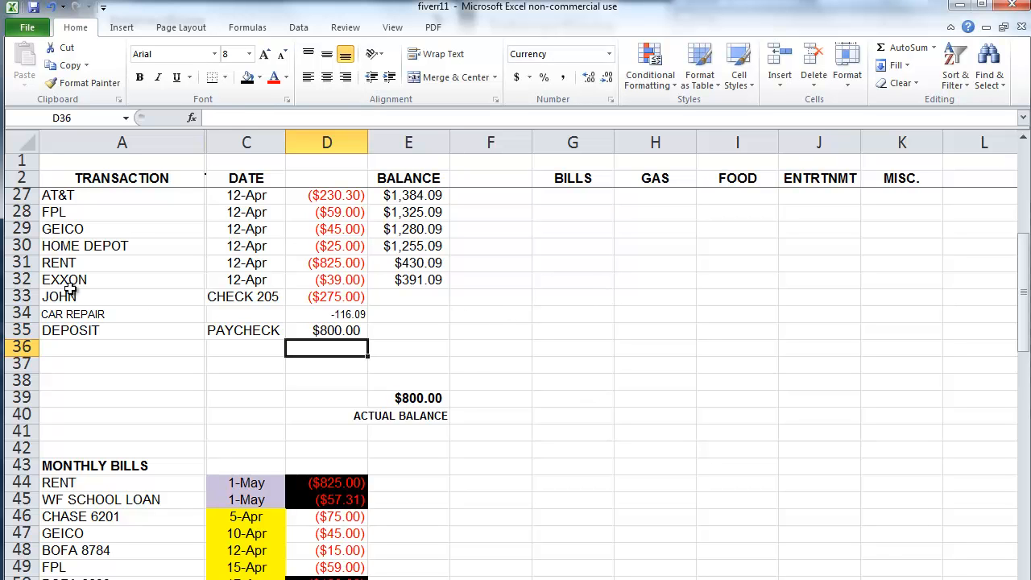
Step: Copy only the EXXON row's formatting onto rows 33–38
click(31, 279)
drag(40, 291, 21, 394)
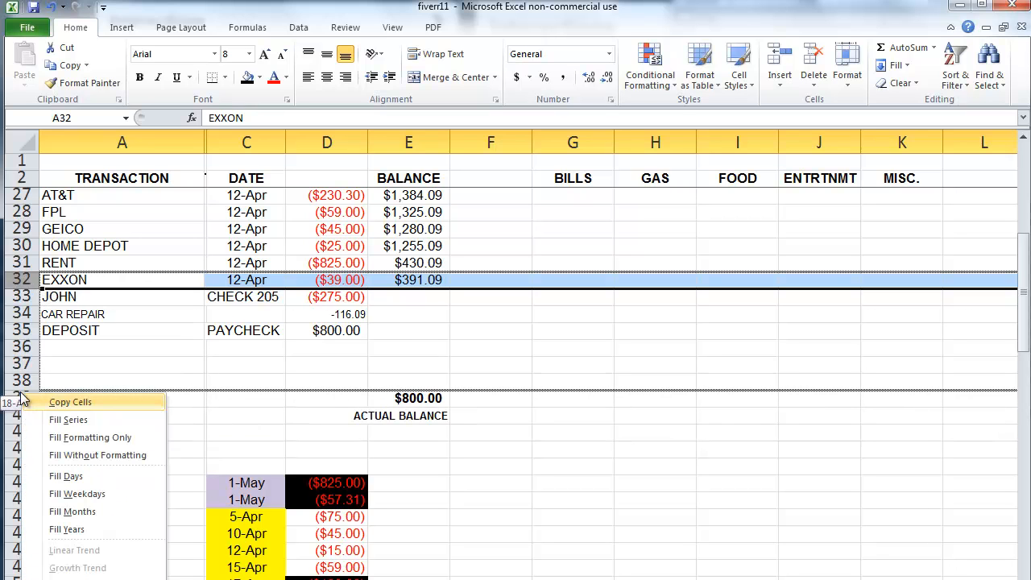
click(90, 438)
Step: Date C33 as 13-Apr and fill the following dates down through row 35
click(233, 298)
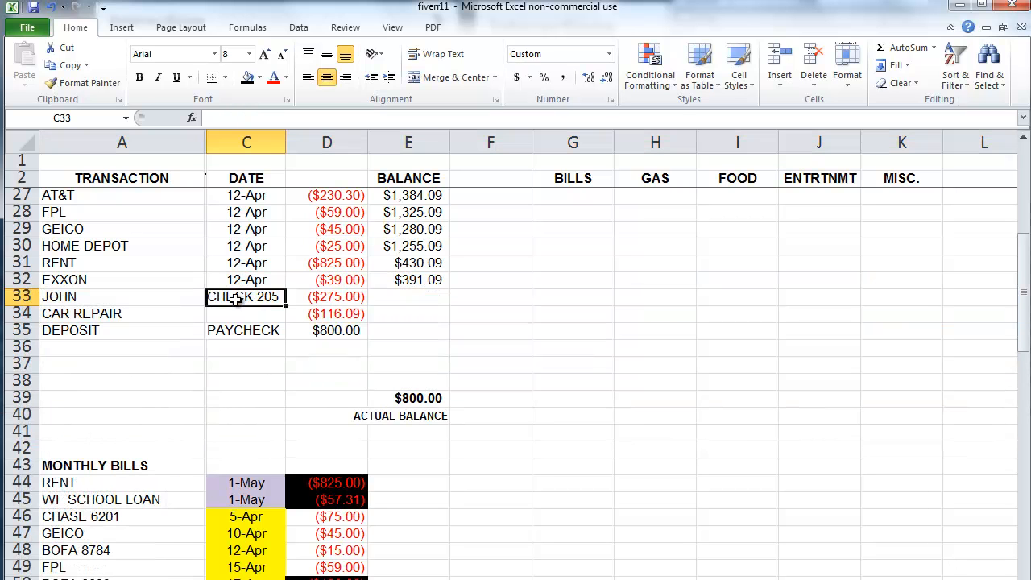
text(4/13)
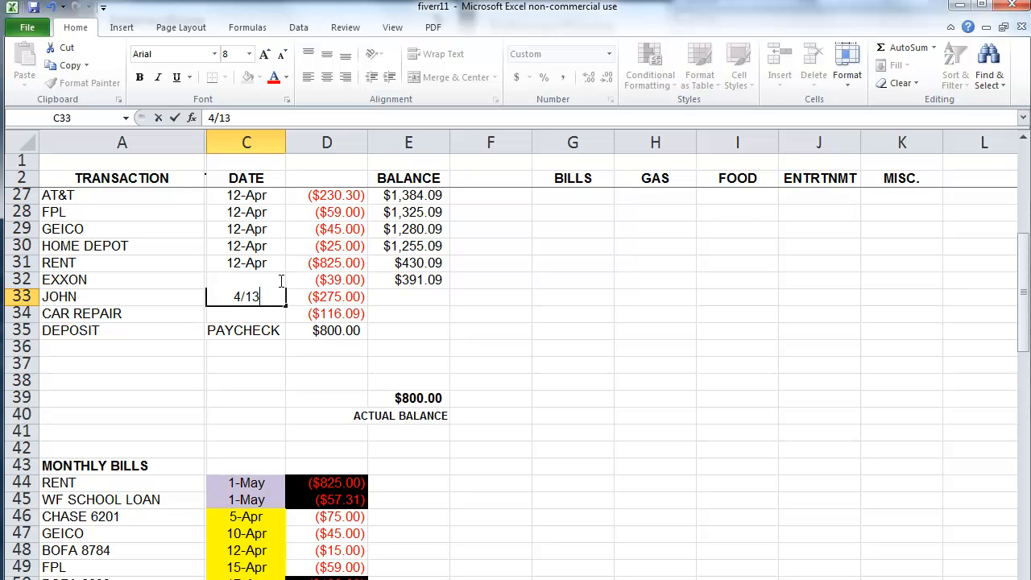
key(Return)
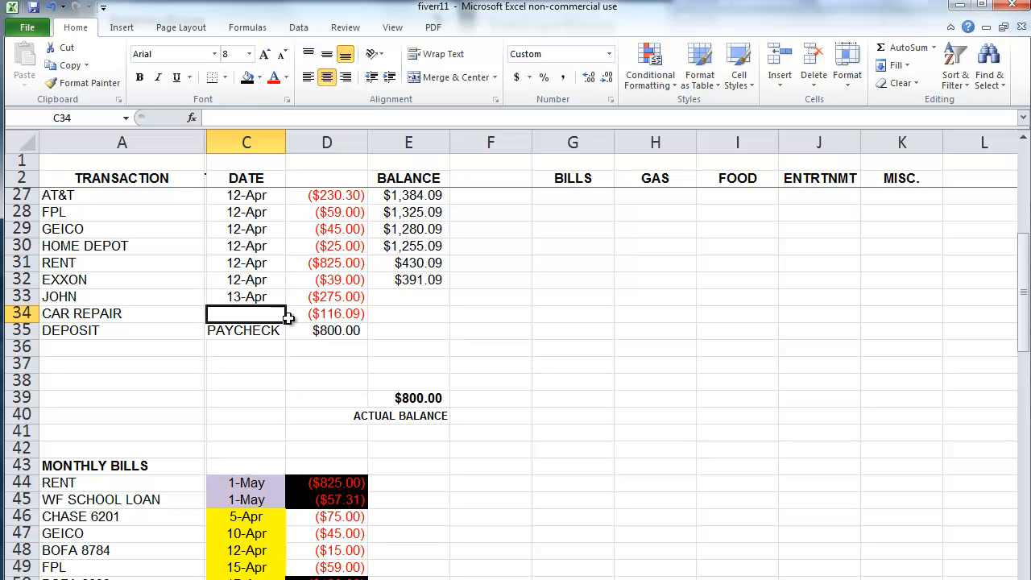
click(277, 298)
drag(285, 305, 287, 339)
click(275, 396)
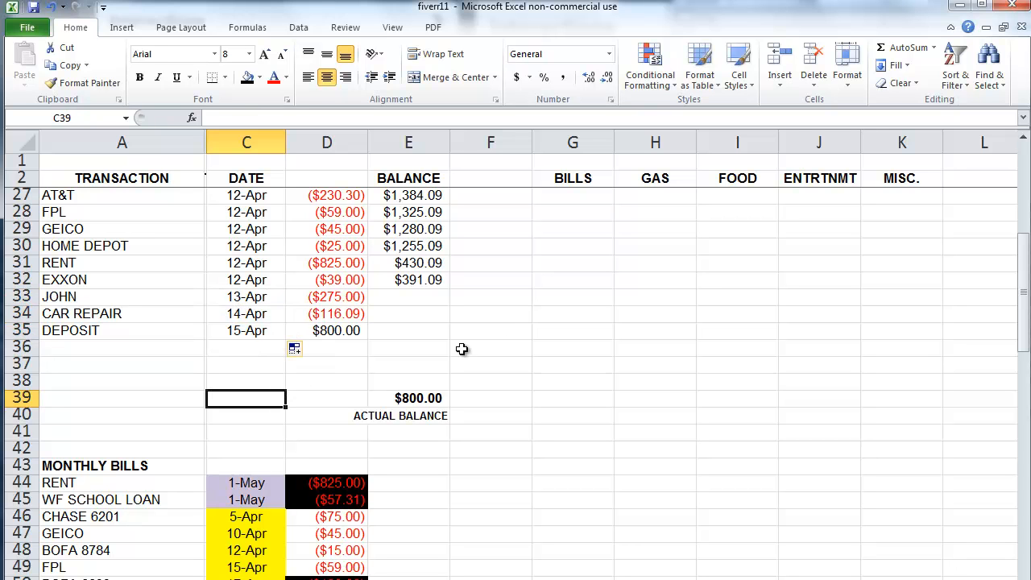
Step: Select the category columns in turn, ending with the whole BILLS column G
drag(556, 271, 931, 363)
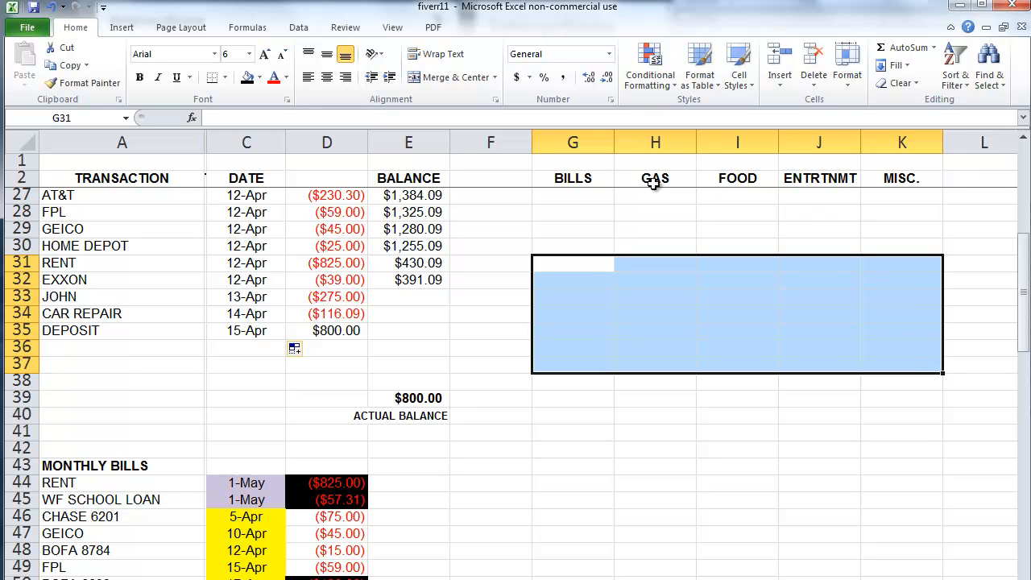
click(572, 142)
click(626, 141)
click(724, 142)
click(842, 143)
click(882, 143)
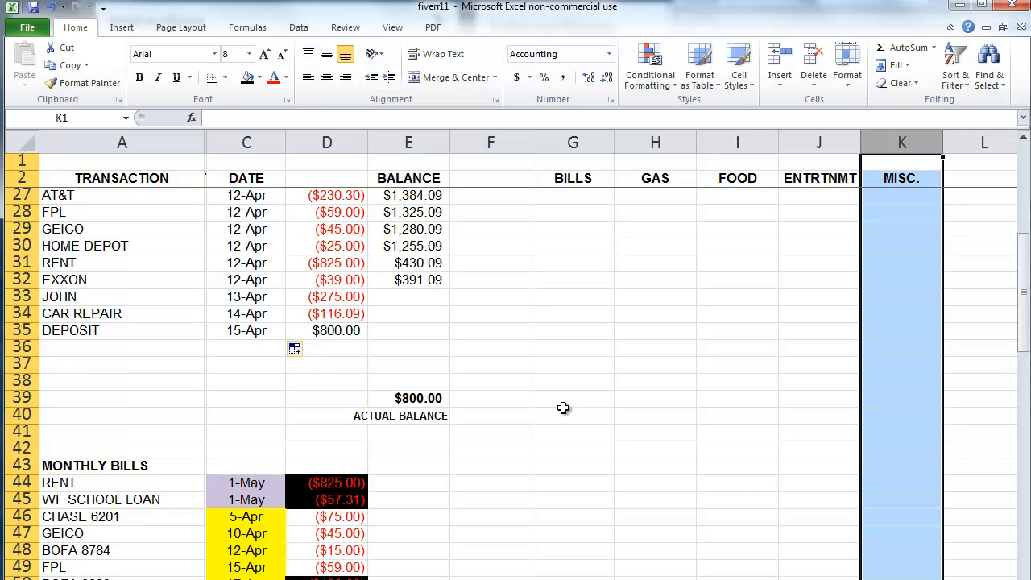
click(573, 159)
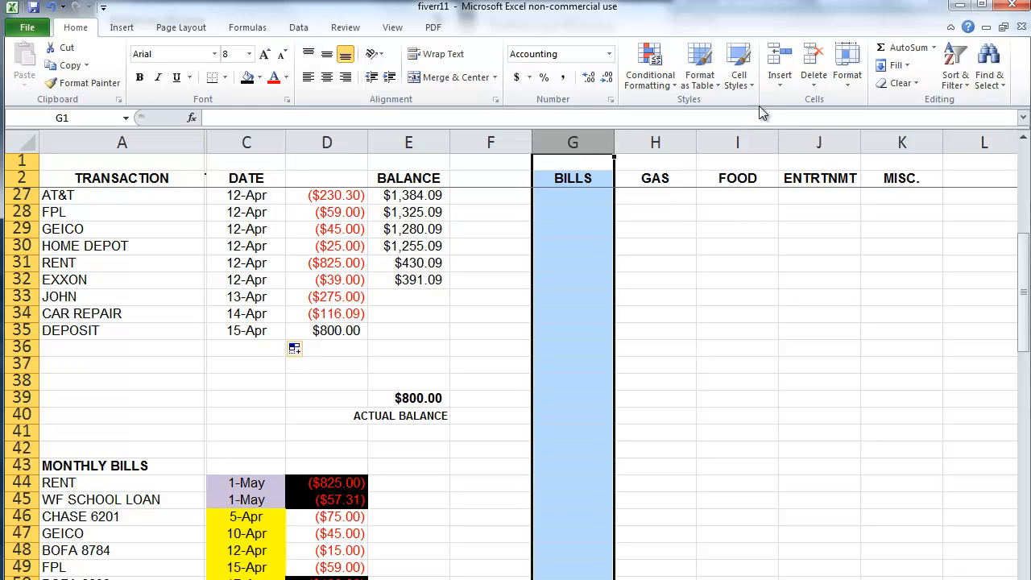
Step: Insert a new column before BILLS and head it CHURCH in G2
click(782, 88)
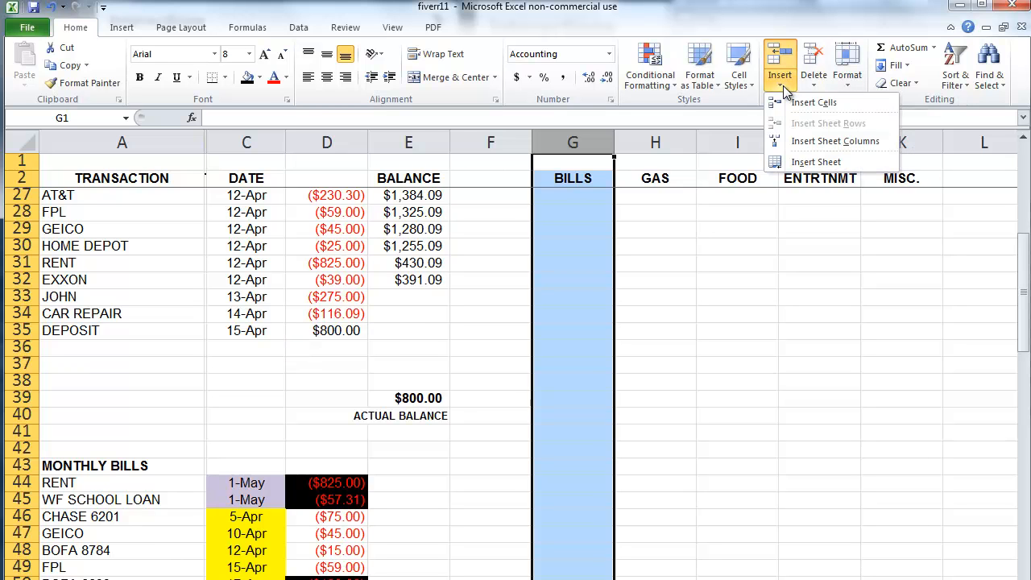
click(817, 145)
click(594, 188)
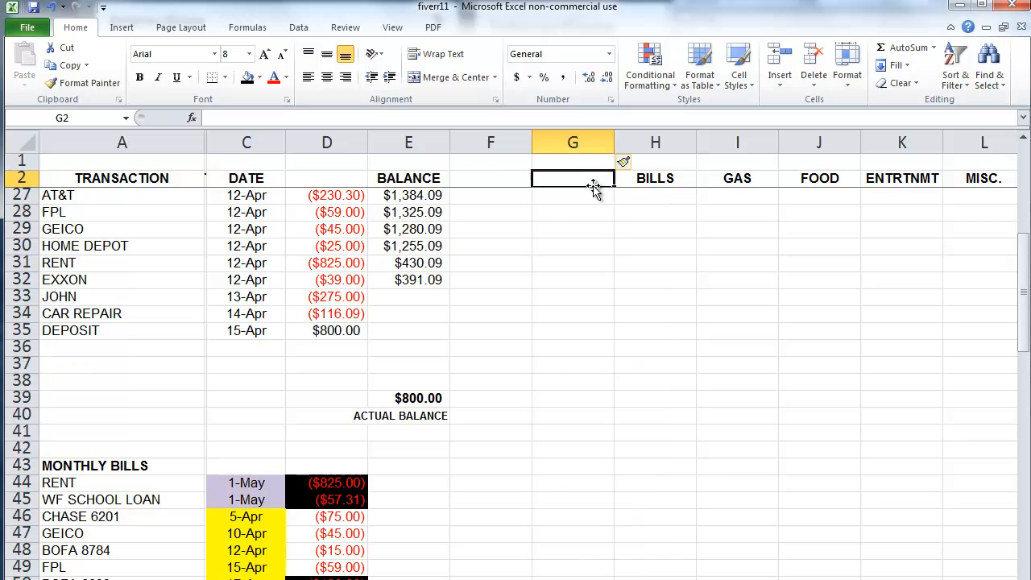
text(CHURCH)
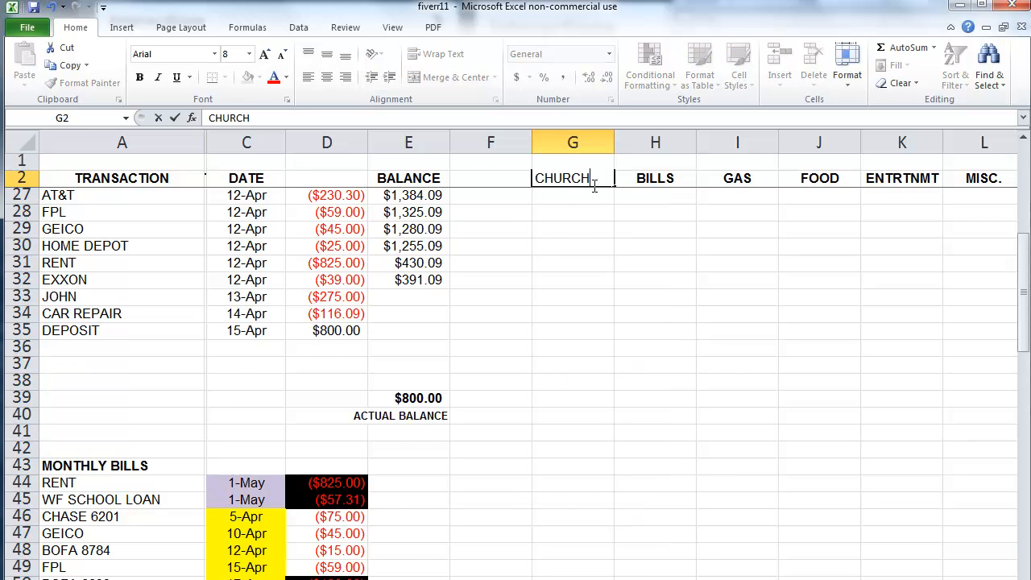
key(Return)
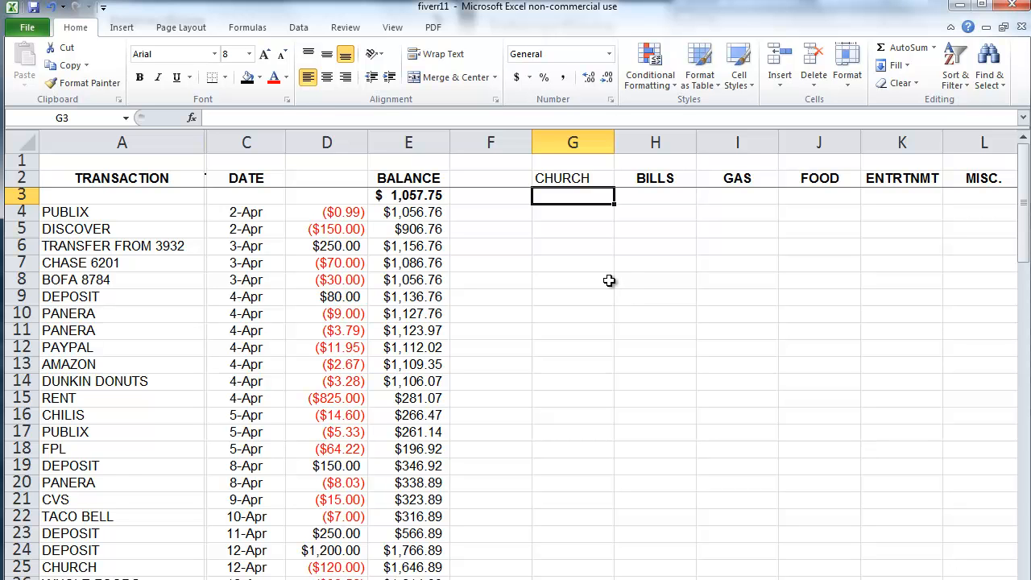
Step: Copy only the BILLS heading formatting from H2 onto the CHURCH heading
scroll(580, 283, down, 7)
scroll(539, 298, up, 1)
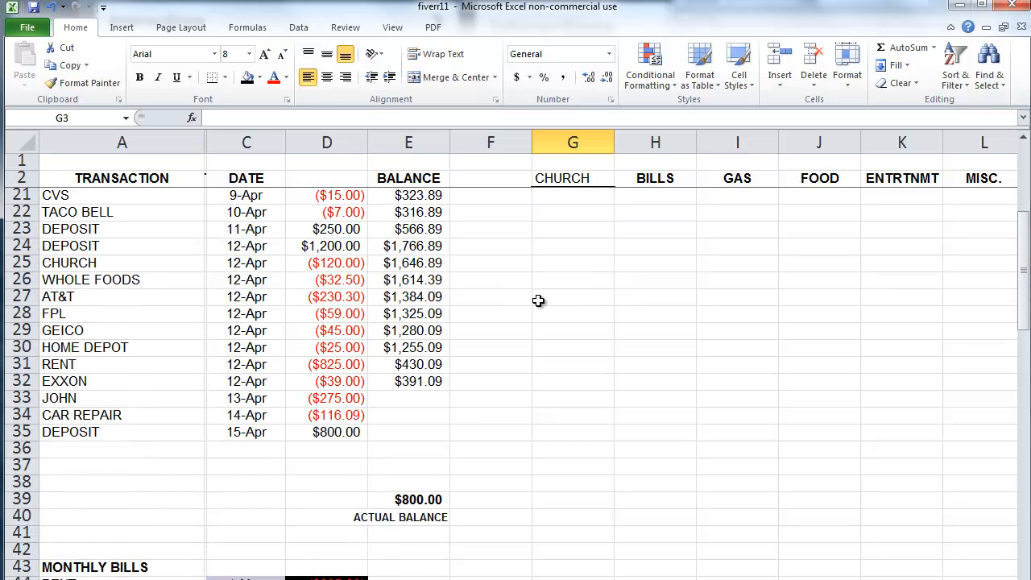
click(643, 173)
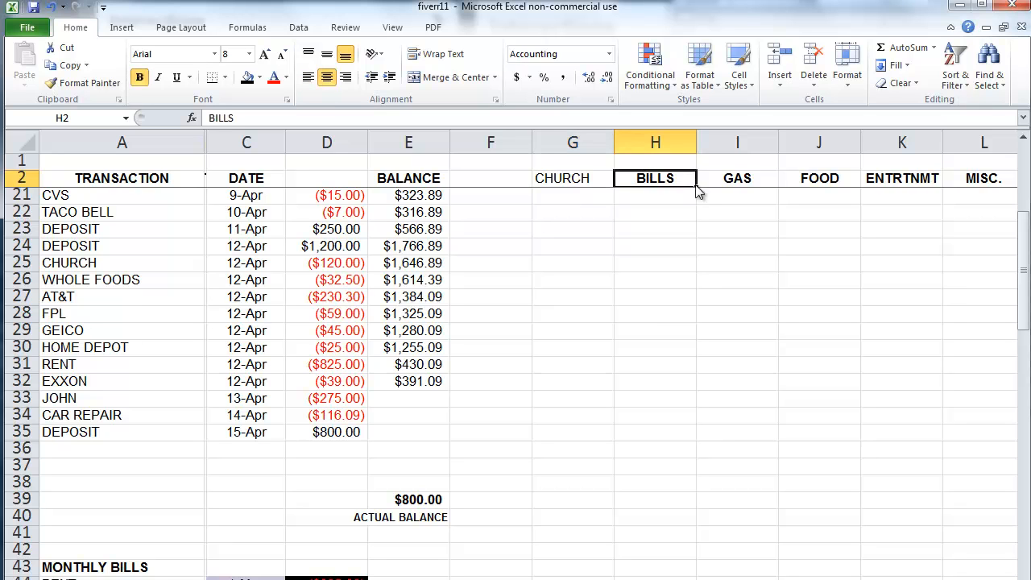
drag(633, 180, 566, 177)
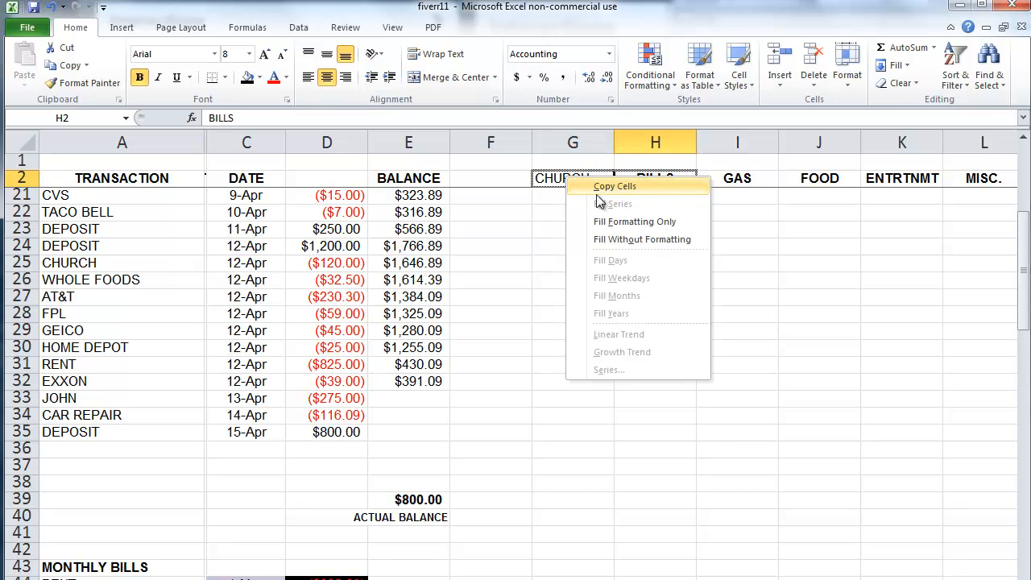
click(610, 224)
click(607, 244)
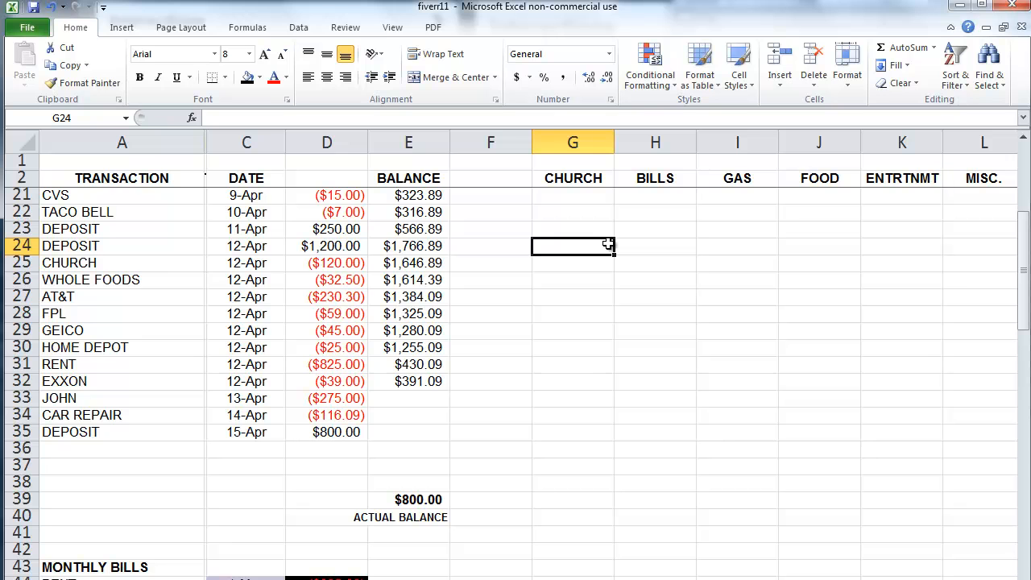
click(613, 318)
scroll(613, 323, down, 2)
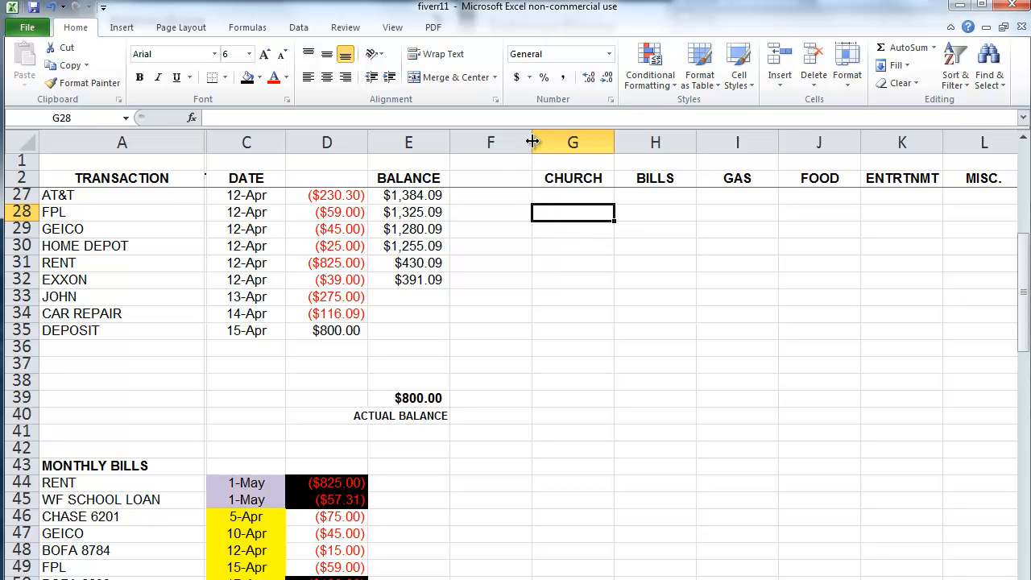
Step: Narrow column F into a thin black divider, then select totals row 39
drag(533, 141, 466, 147)
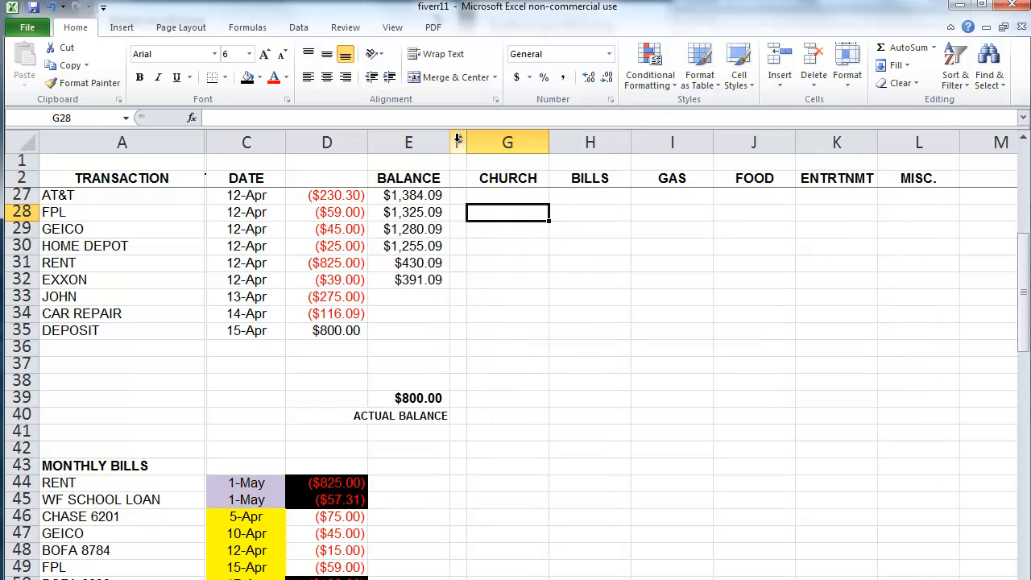
click(458, 143)
click(524, 320)
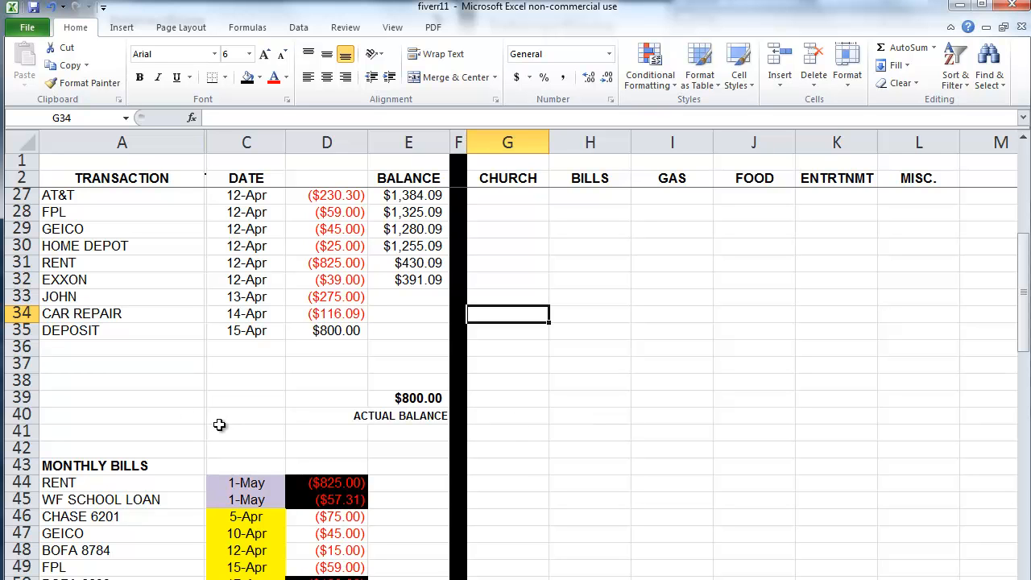
click(22, 398)
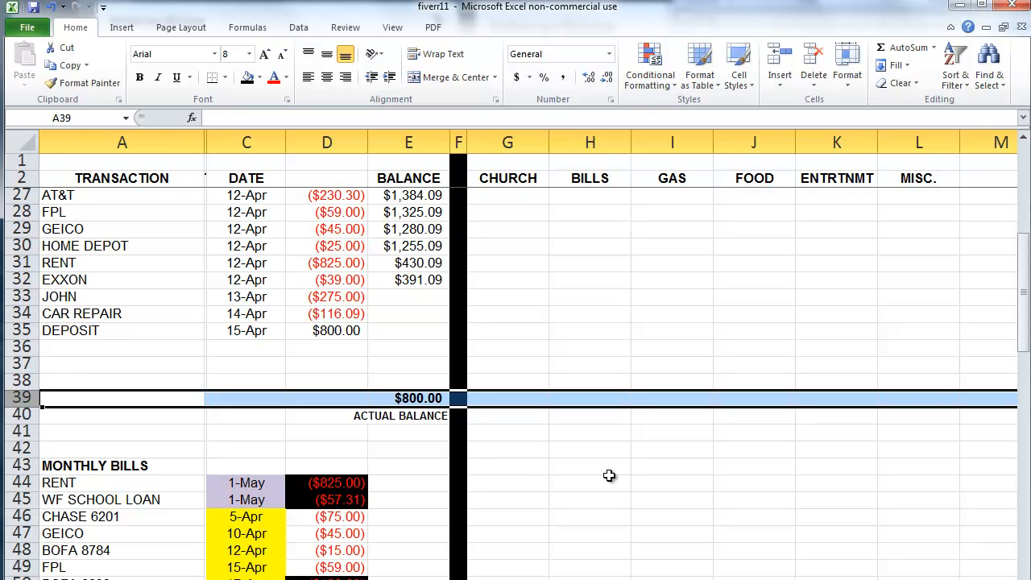
Step: Enter =SUM(G3:G38) in G39 and check the summed range's top and bottom cells
click(533, 416)
click(516, 397)
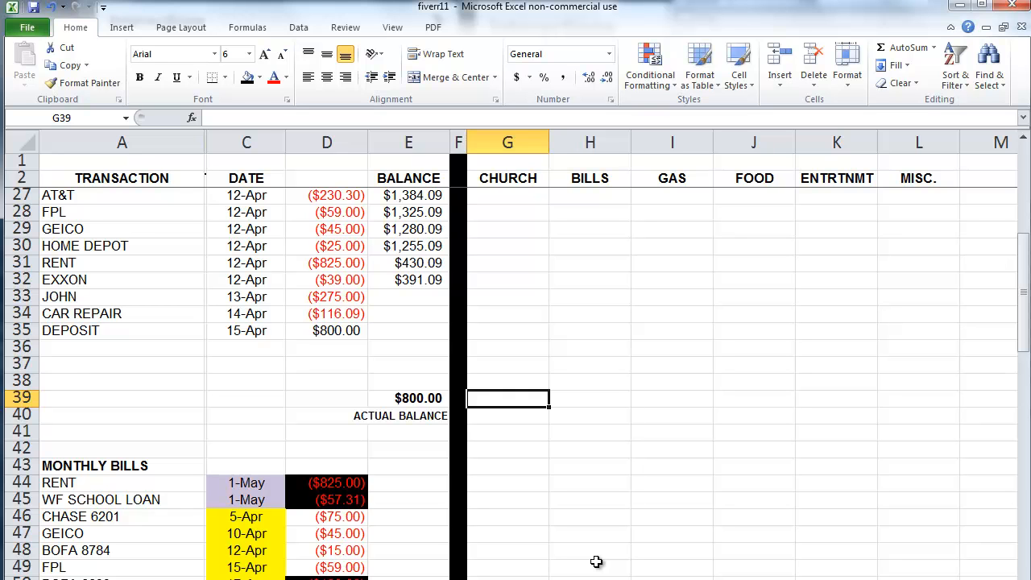
text(=S)
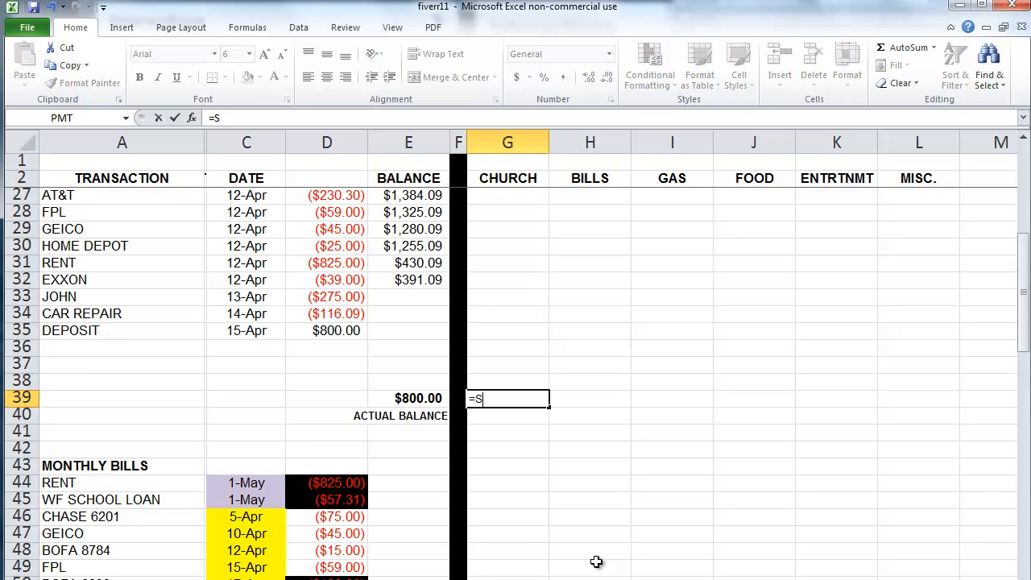
text(UM(G3)
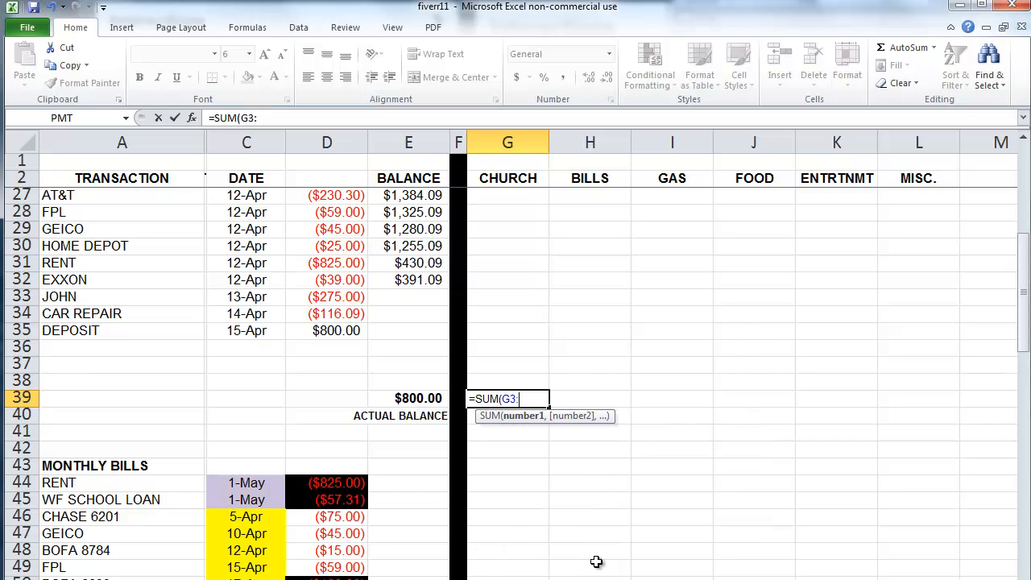
text(:G38)
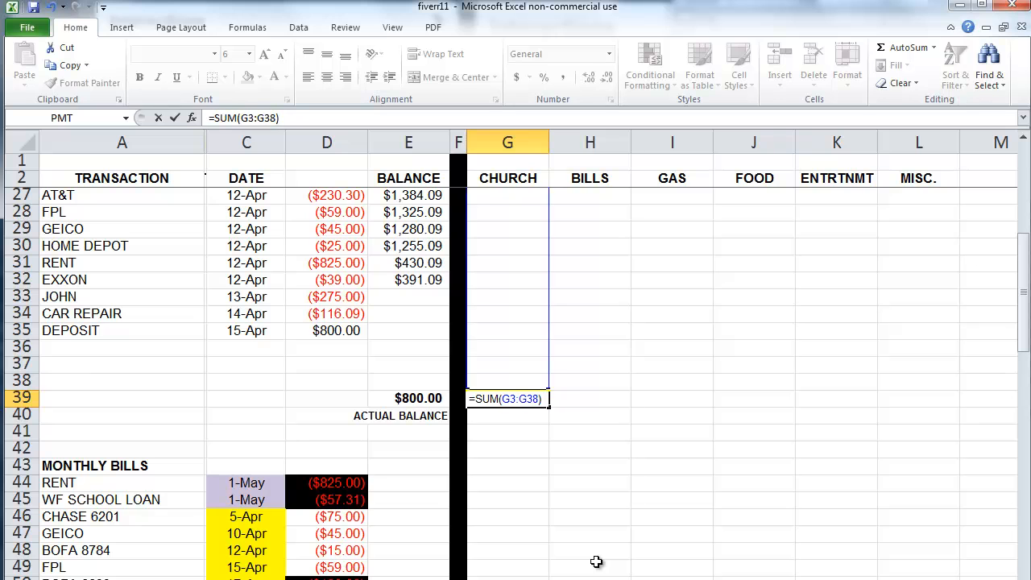
key(Return)
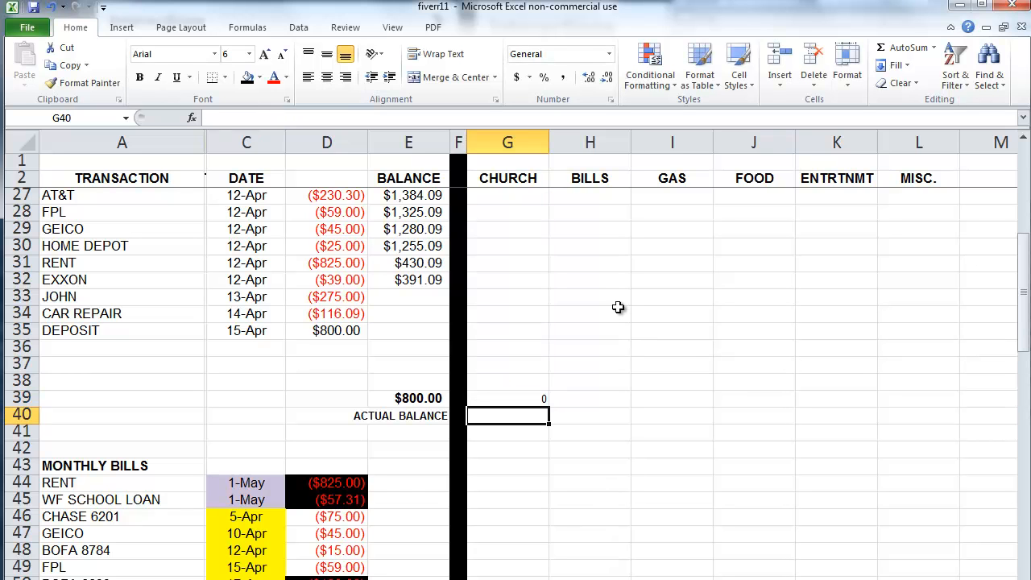
click(537, 397)
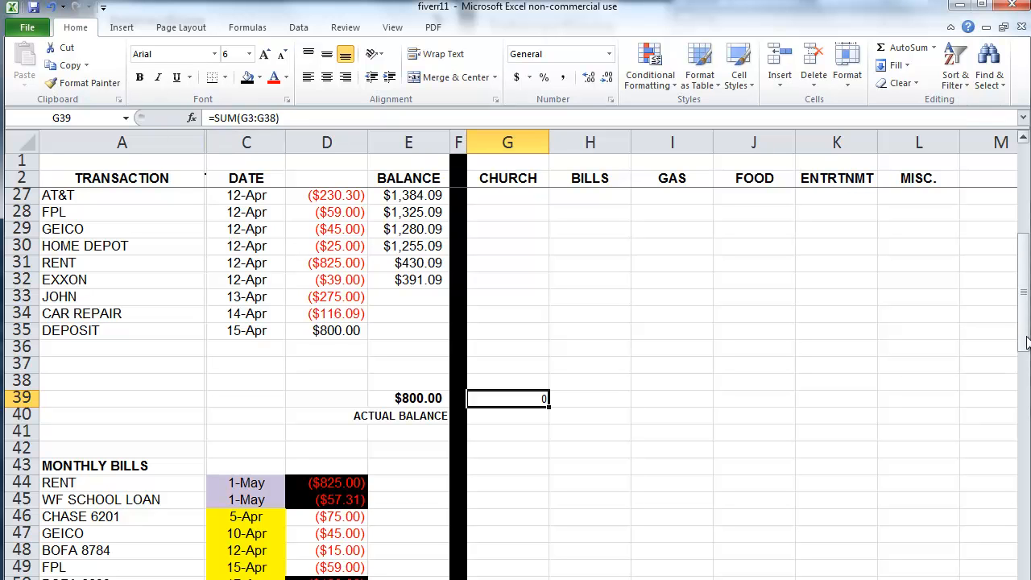
drag(1026, 340, 1026, 246)
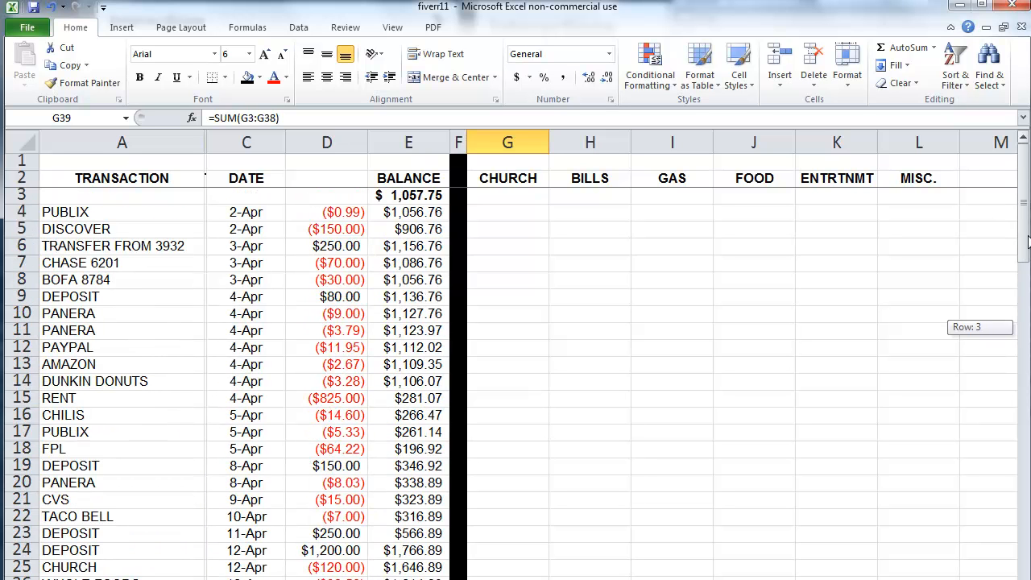
click(534, 196)
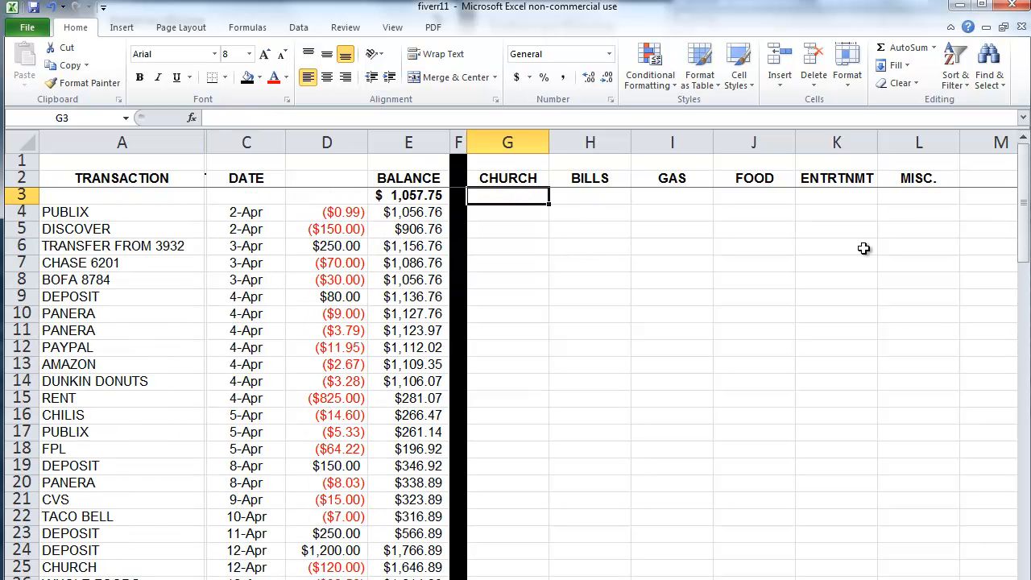
drag(1023, 241, 1026, 334)
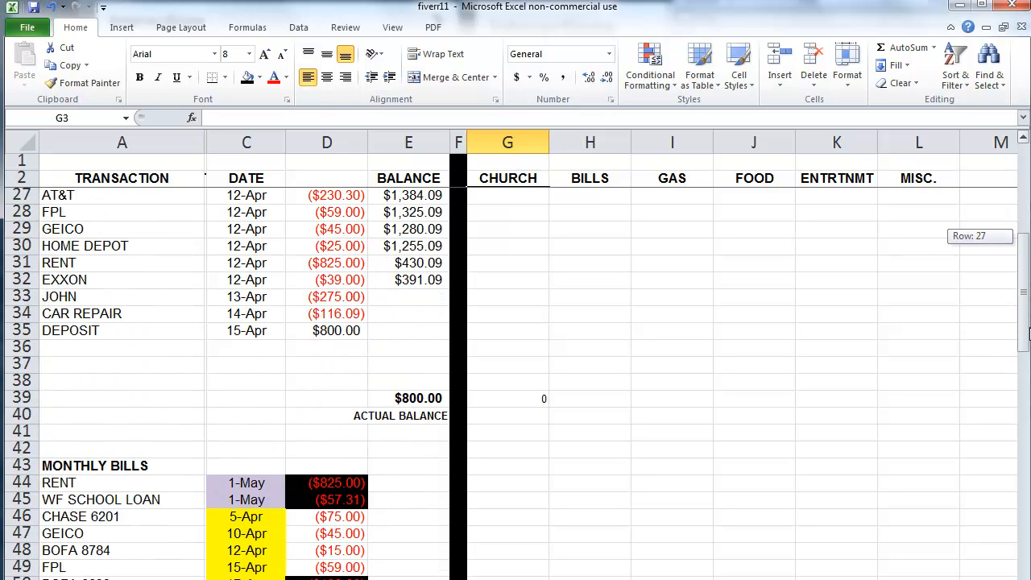
click(512, 384)
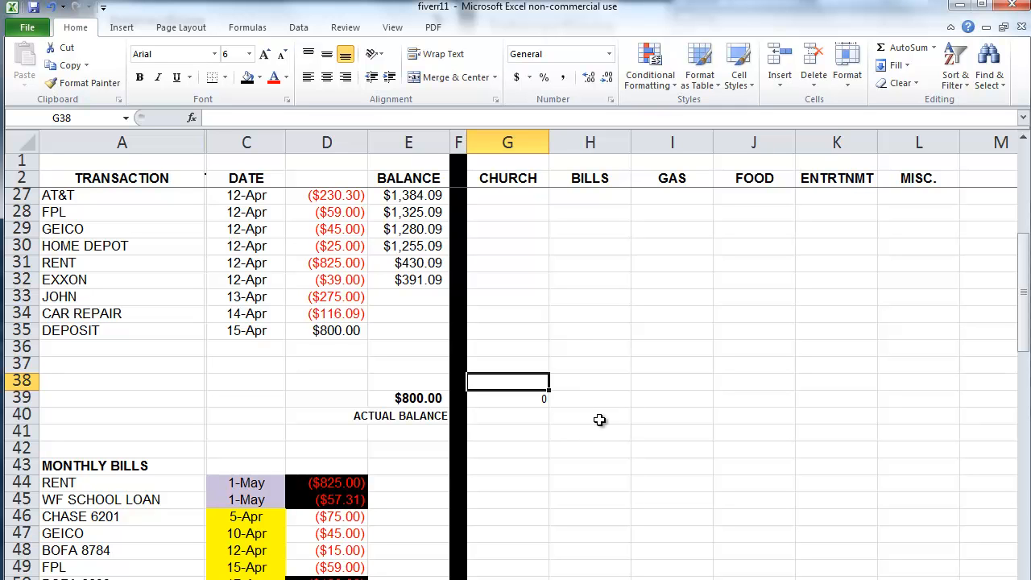
click(539, 401)
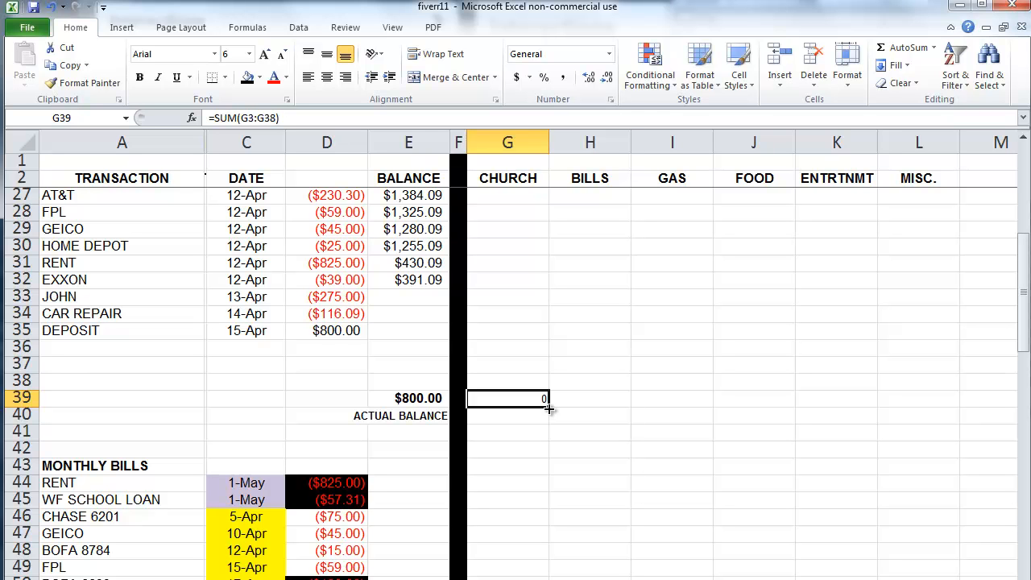
Step: Copy G39's SUM total across to L39 and check each category formula, e.g. =SUM(L3:L38)
drag(548, 408, 934, 397)
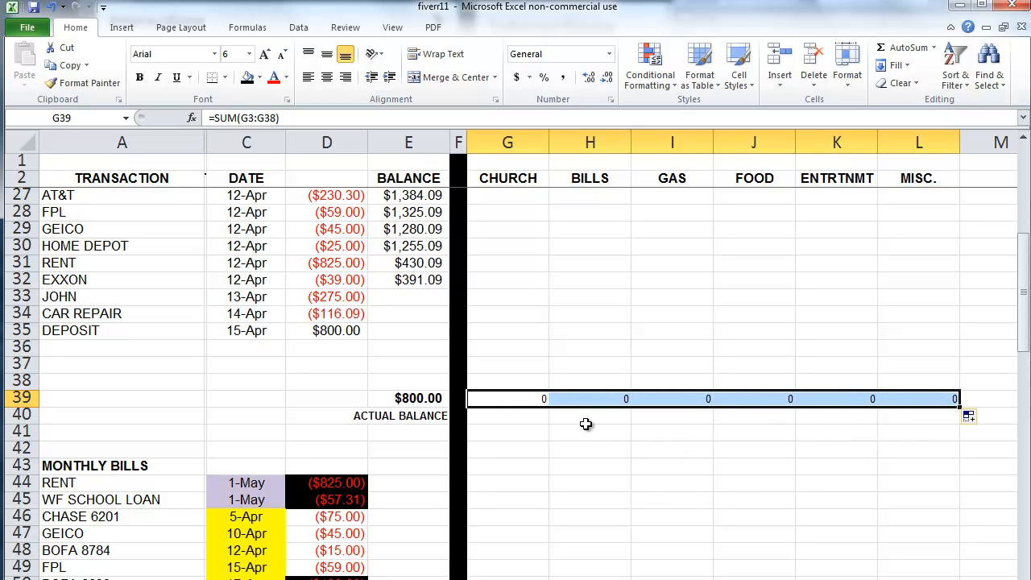
click(539, 398)
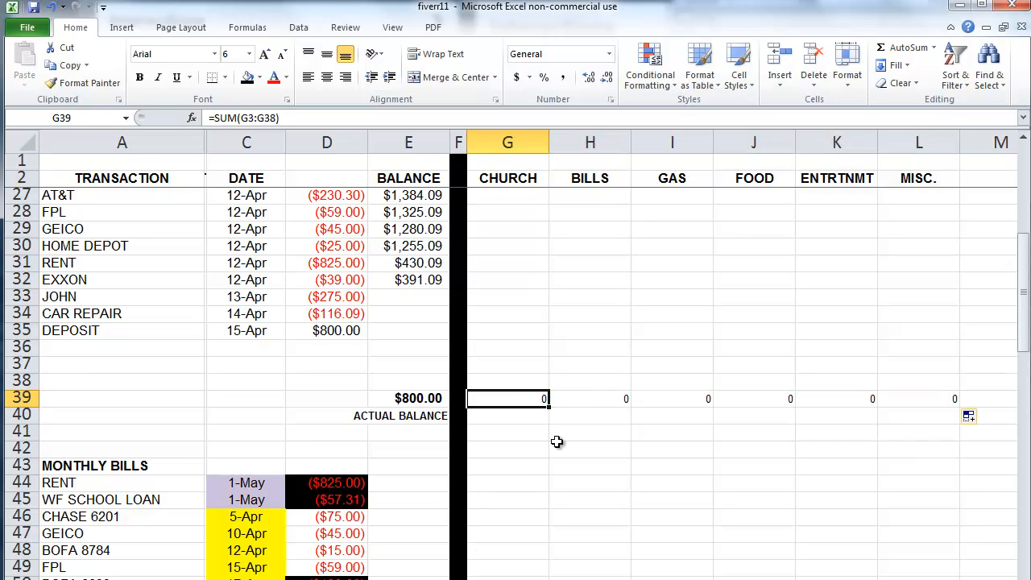
click(589, 398)
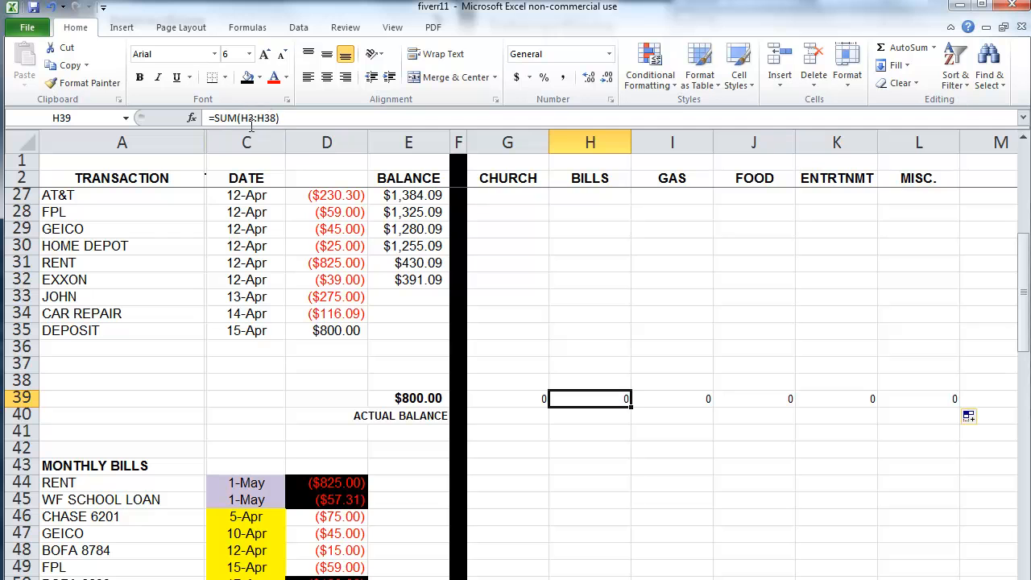
click(674, 396)
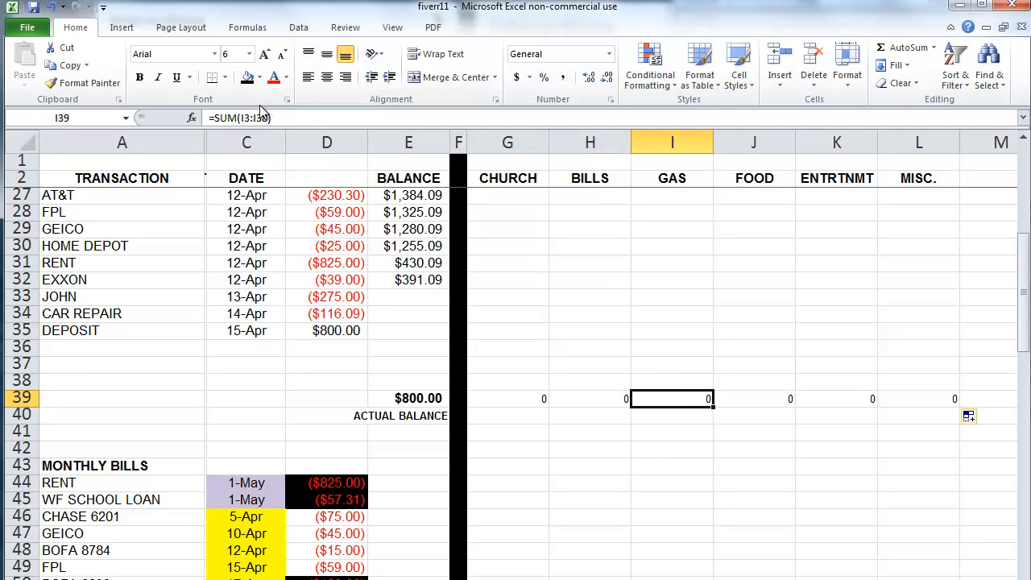
click(761, 396)
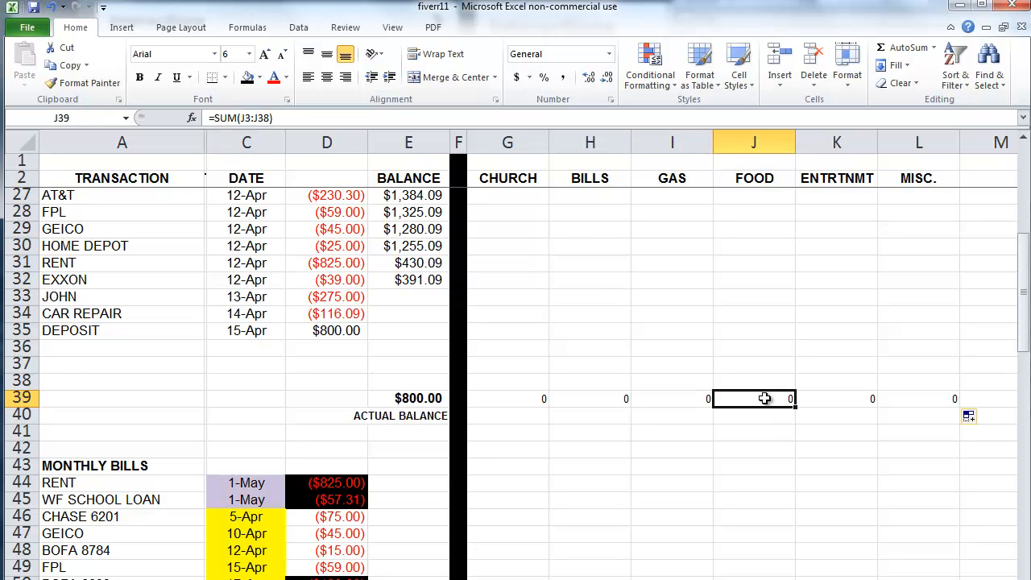
click(820, 397)
click(901, 397)
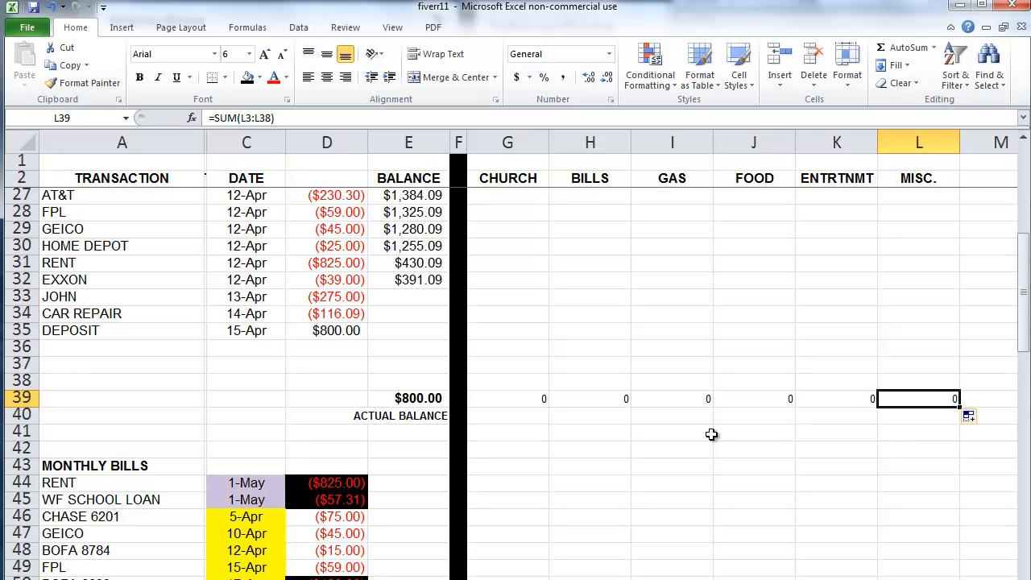
Step: Narrow the GAS, FOOD, MISC. and BILLS columns, then select the DEPOSIT row
drag(717, 141, 696, 142)
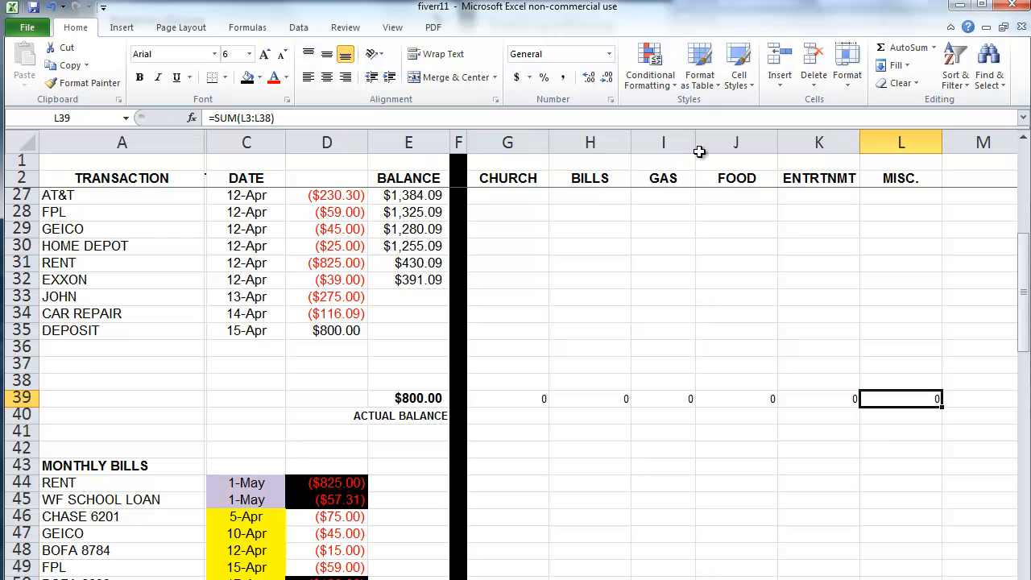
drag(778, 143, 767, 143)
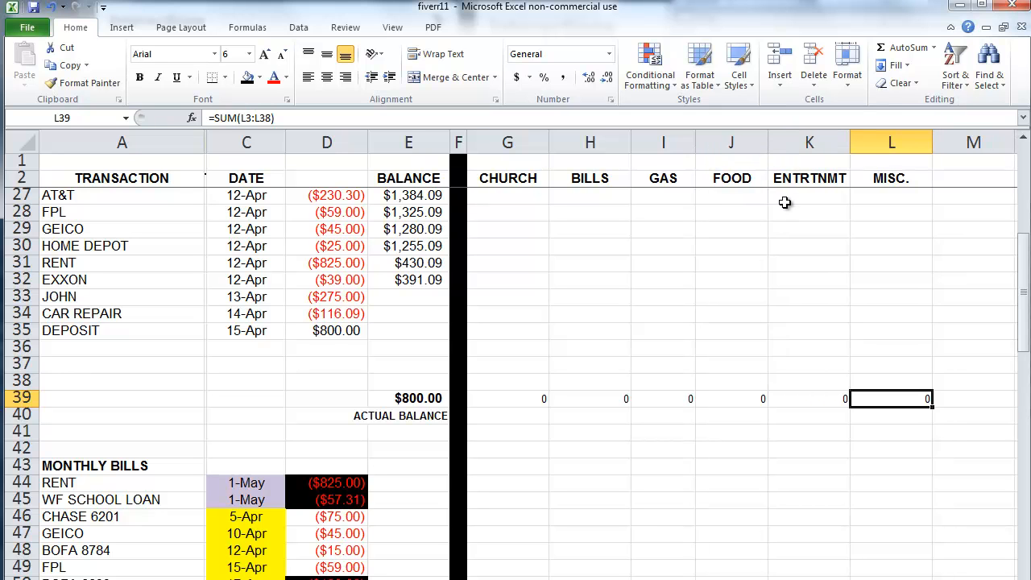
drag(930, 140, 922, 141)
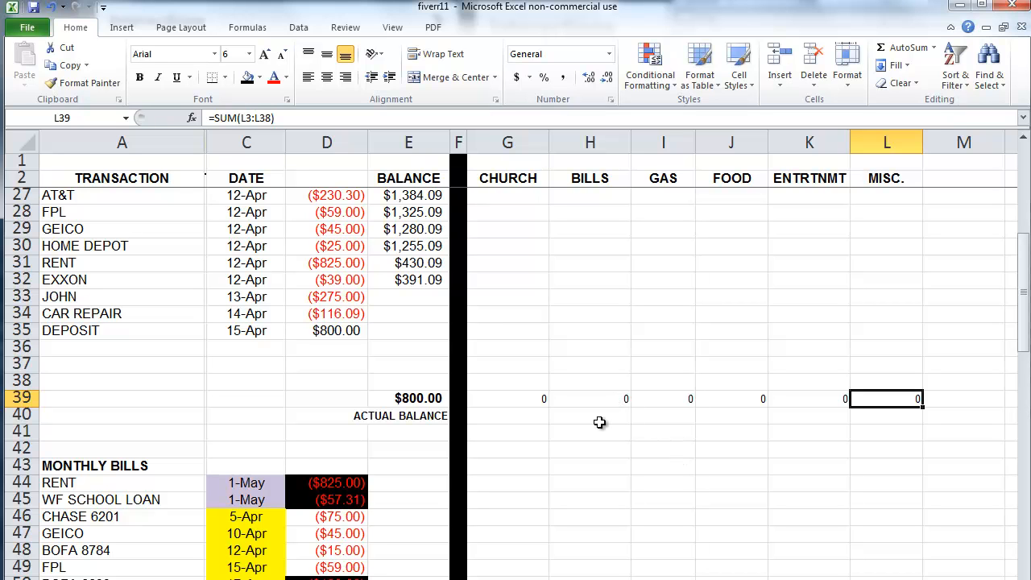
drag(630, 149, 621, 149)
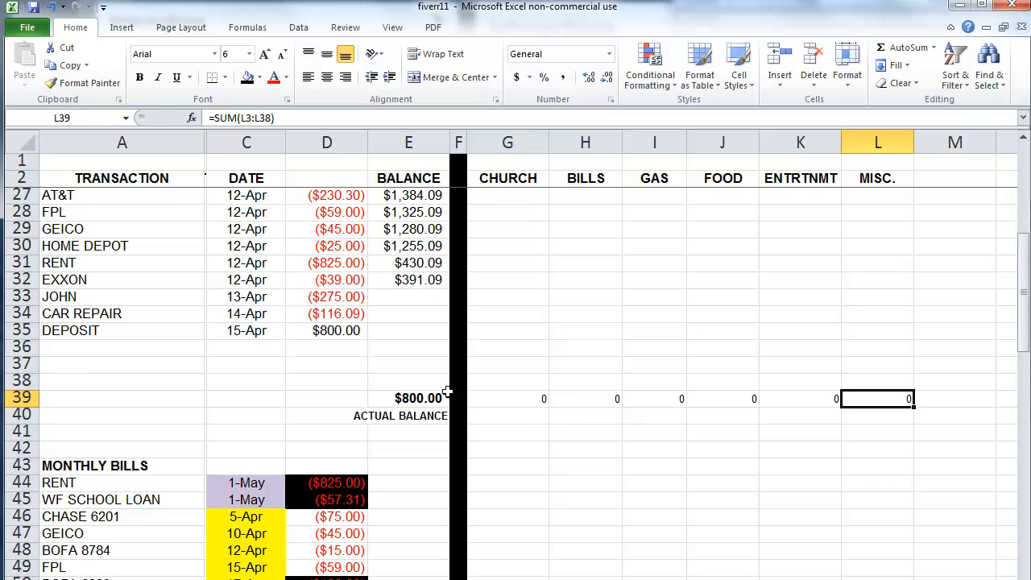
click(24, 330)
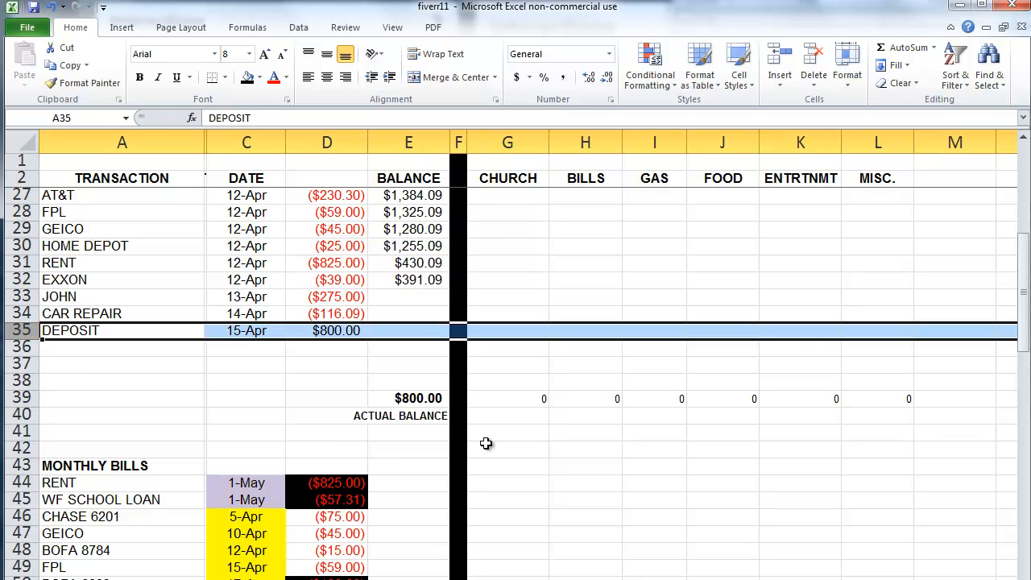
Step: Enter =D35*.1 in G35 for an $80.00 CHURCH share, then check E32's balance formula
click(500, 419)
click(513, 336)
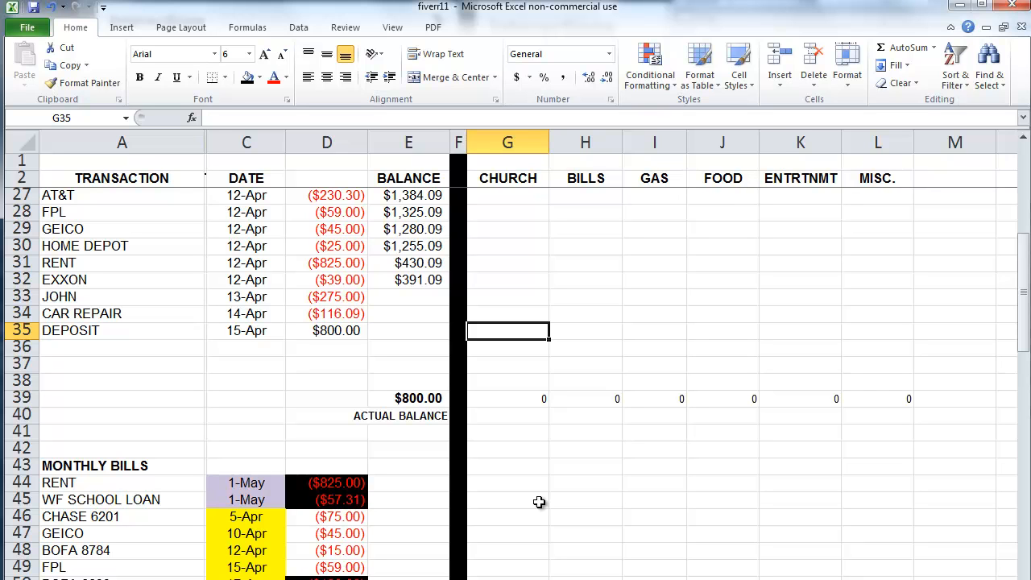
text(=)
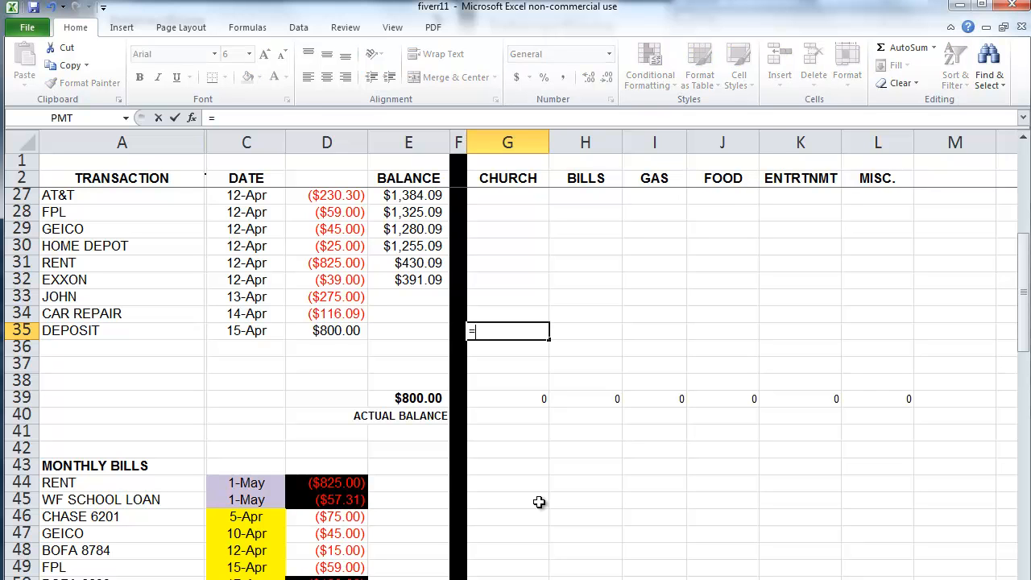
click(349, 332)
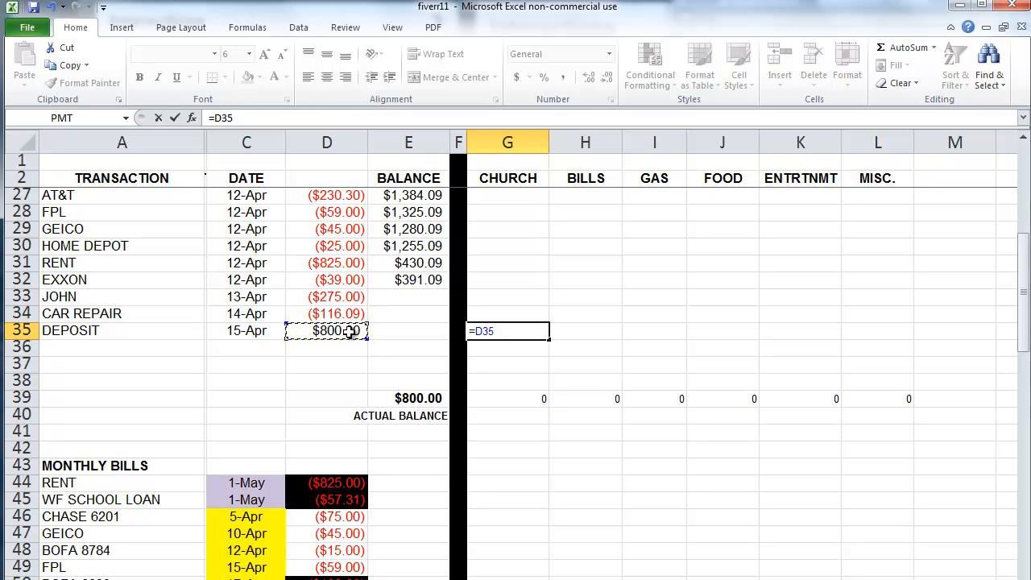
text(*)
text(.1)
key(Return)
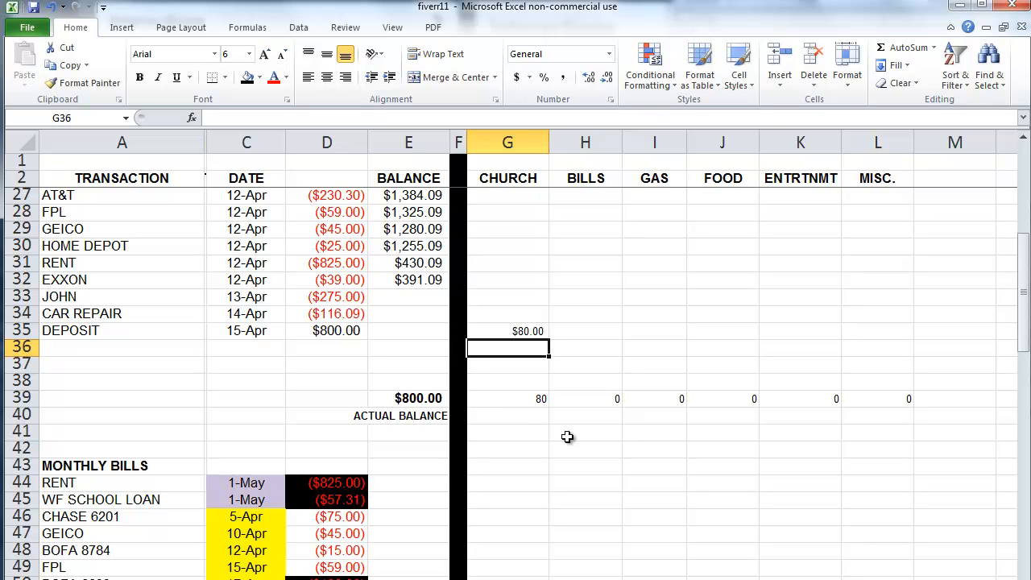
click(395, 280)
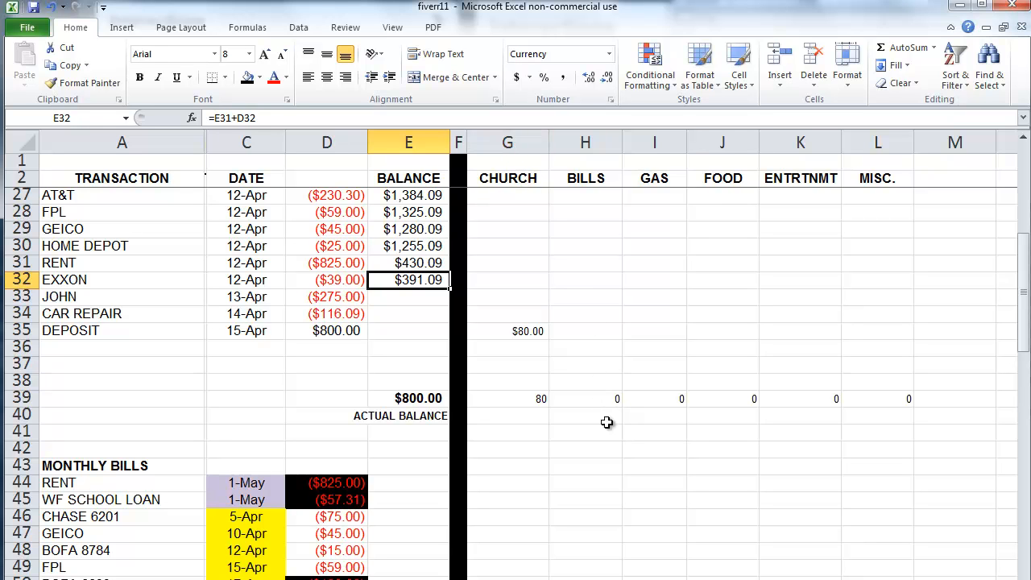
click(601, 331)
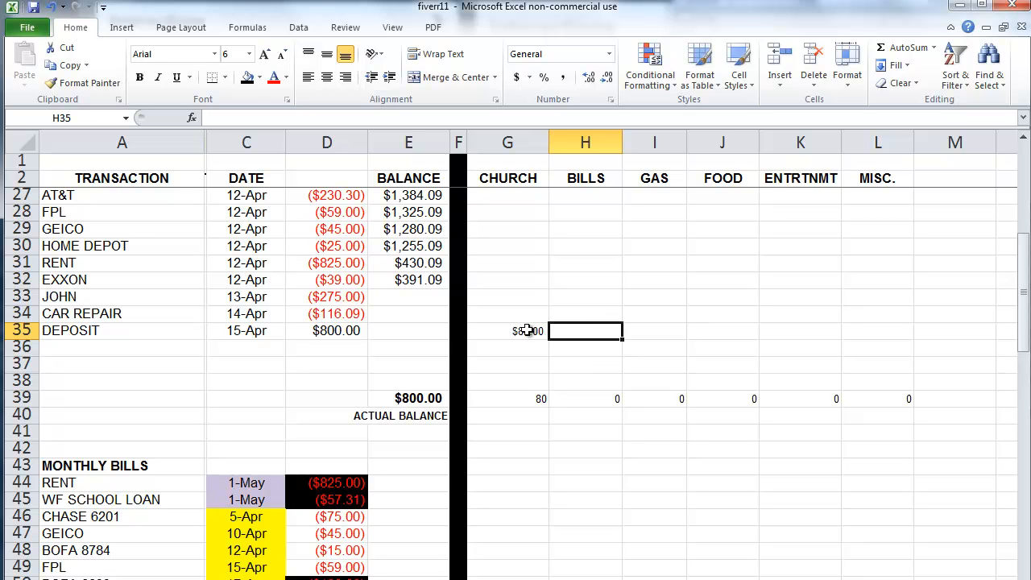
Step: Enter =D35*.55 in H35 to give BILLS $440.00 of the deposit
text(=)
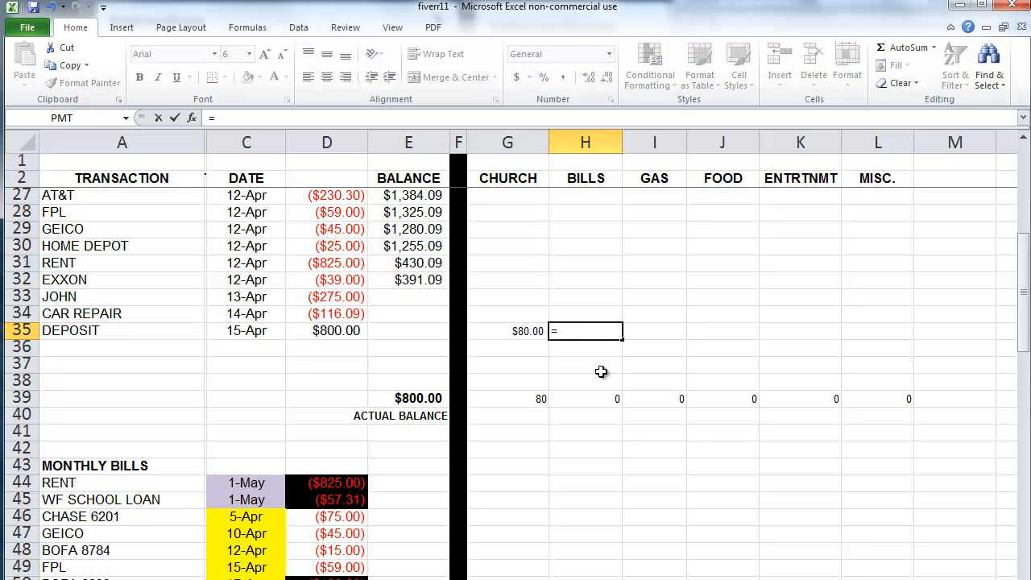
click(344, 330)
text(*.)
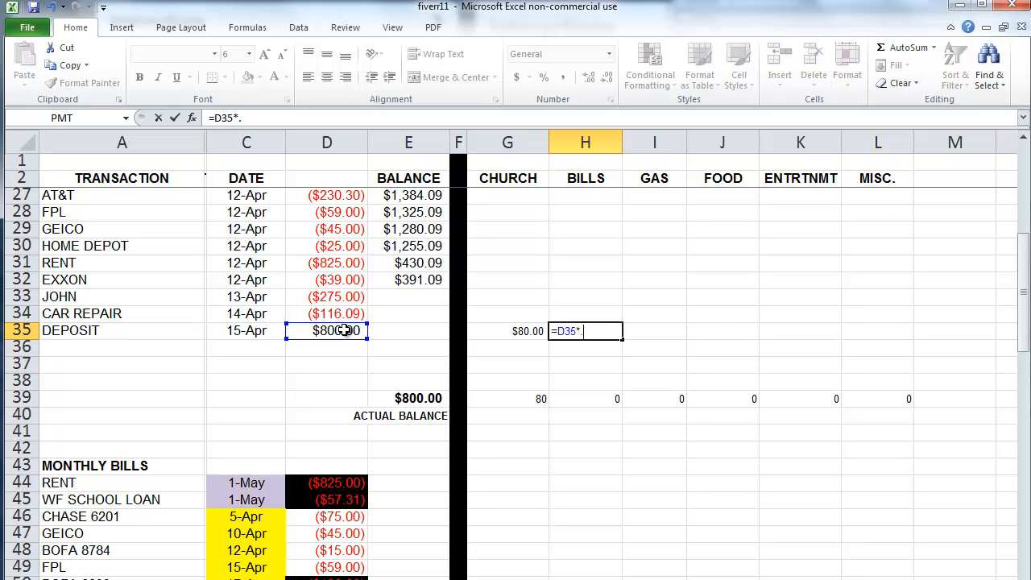
text(55)
key(Return)
Step: Set the category block G32:M42 to font size 8
drag(491, 279, 923, 441)
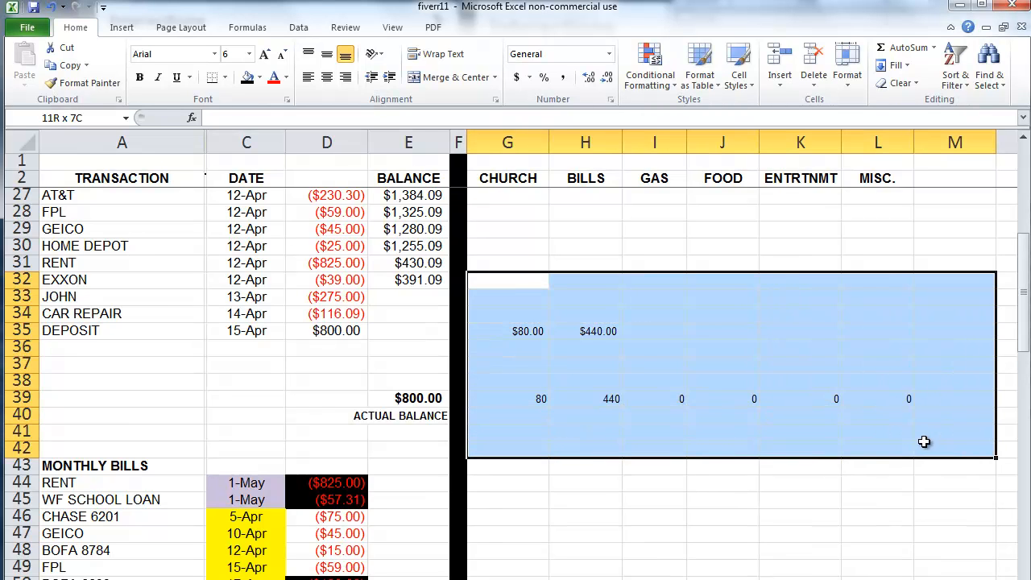
text(8)
key(Return)
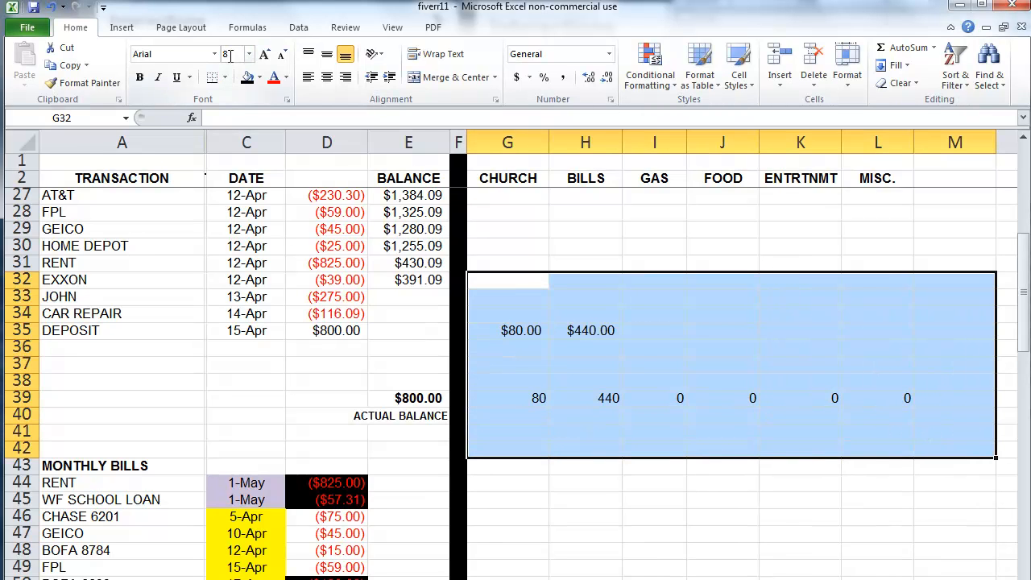
click(609, 488)
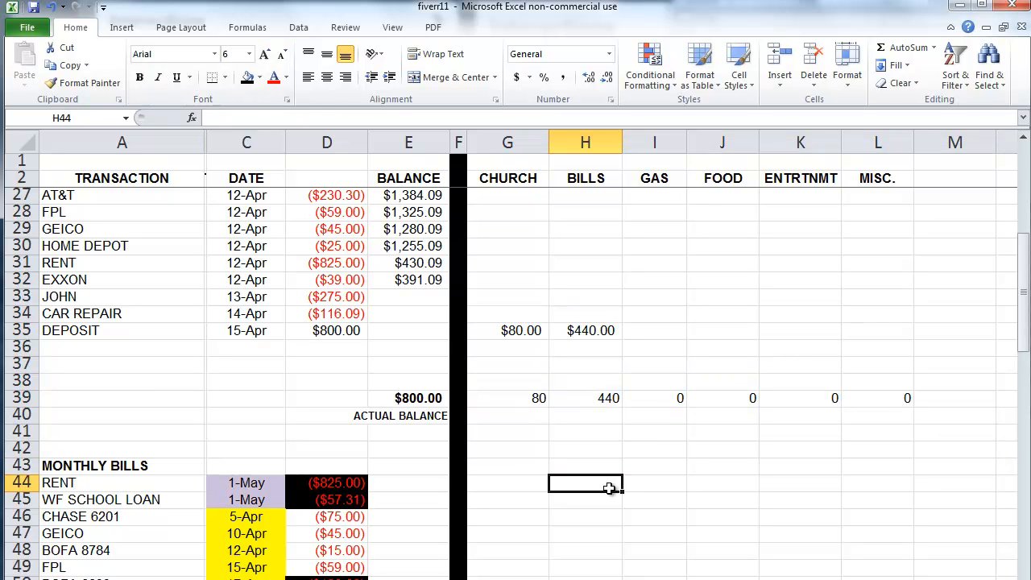
Step: Enter =D35*.05 in I35 for a $40.00 GAS share and review the three share formulas
click(683, 335)
text(=)
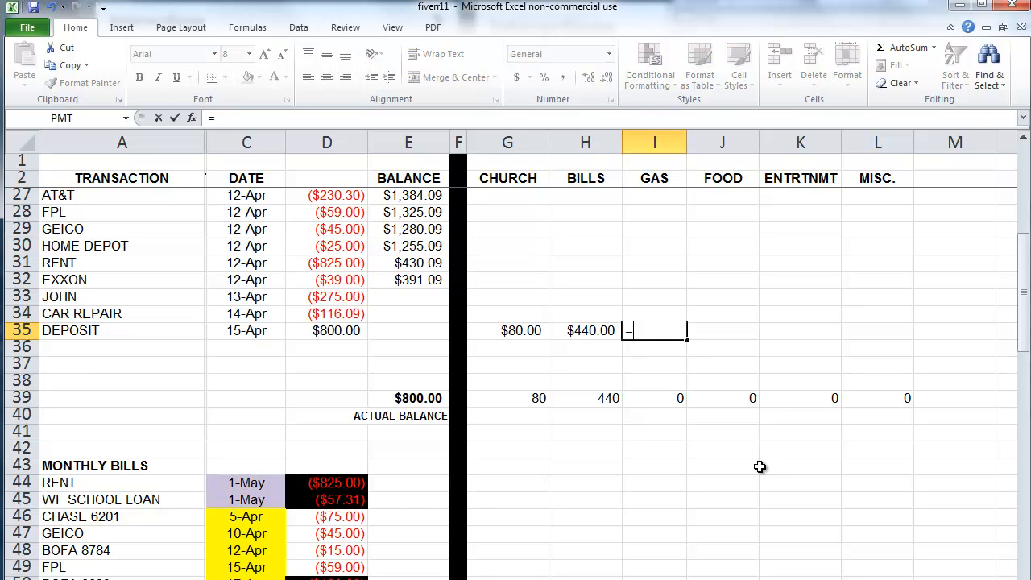
click(333, 330)
text(*.05)
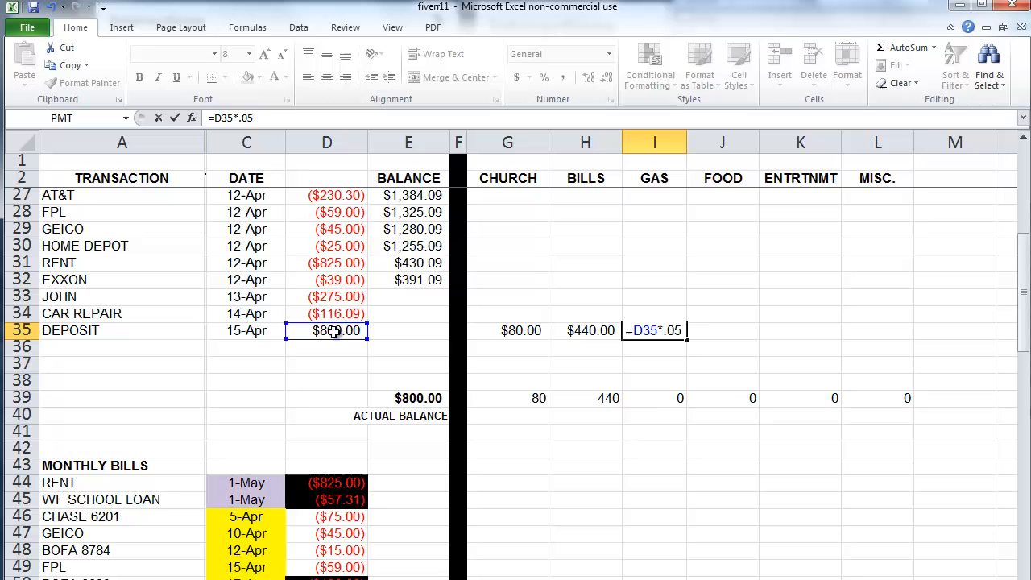
key(Return)
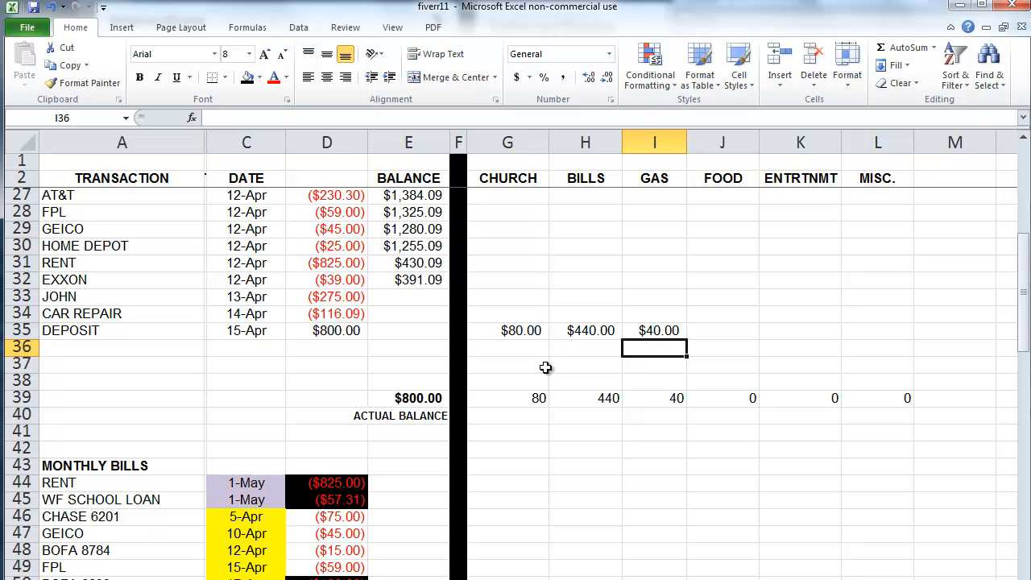
click(534, 330)
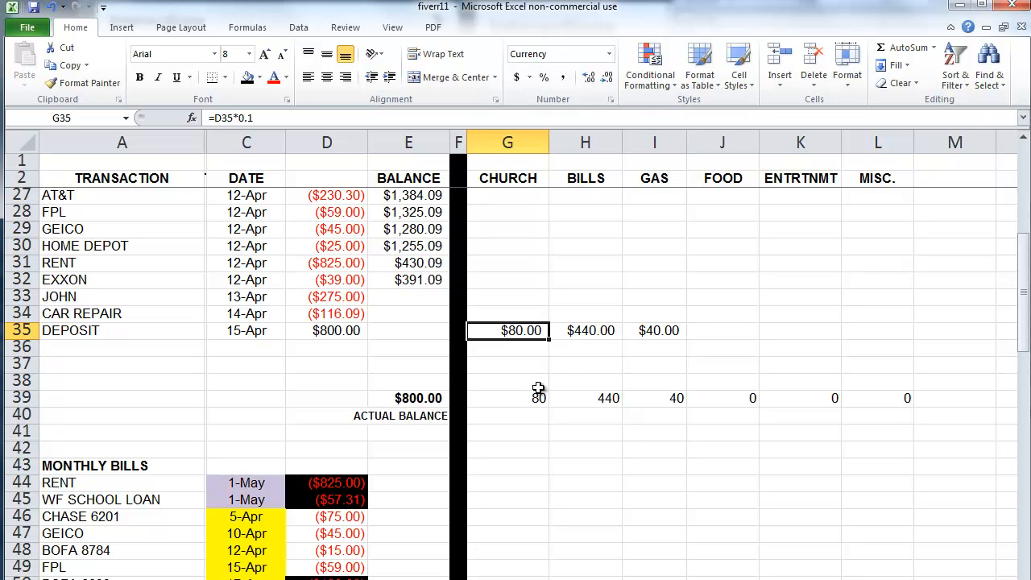
click(590, 330)
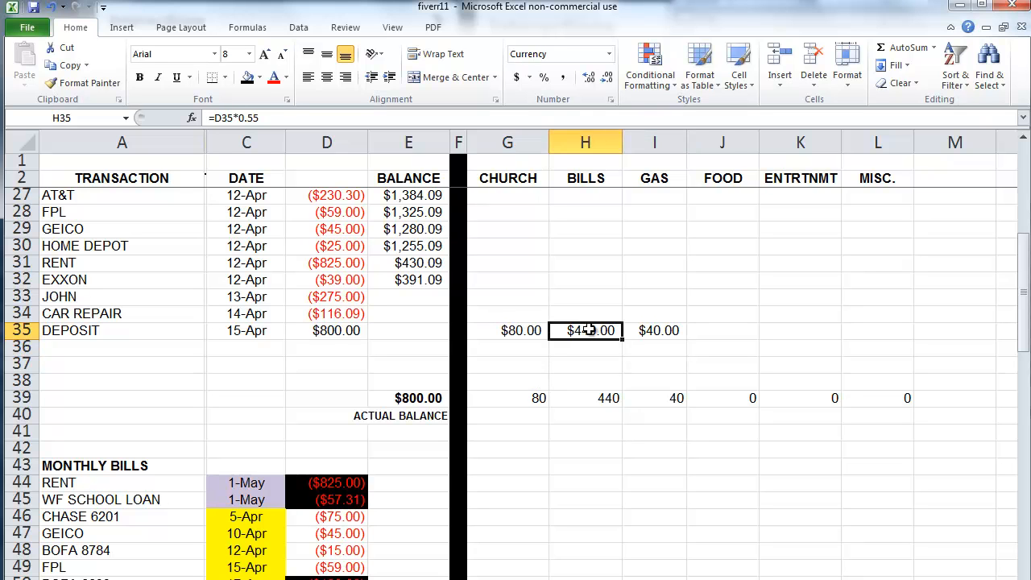
click(656, 332)
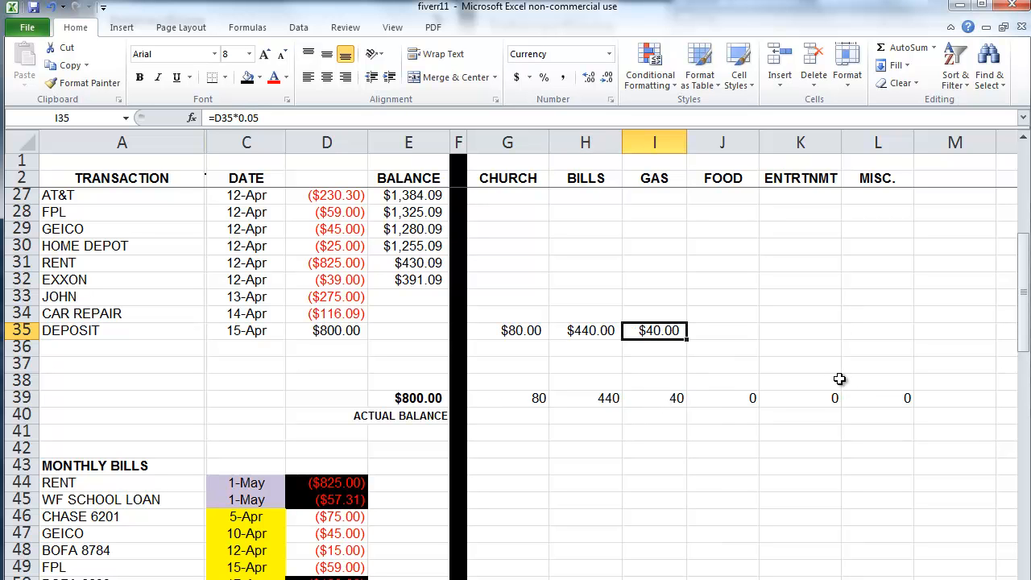
click(948, 332)
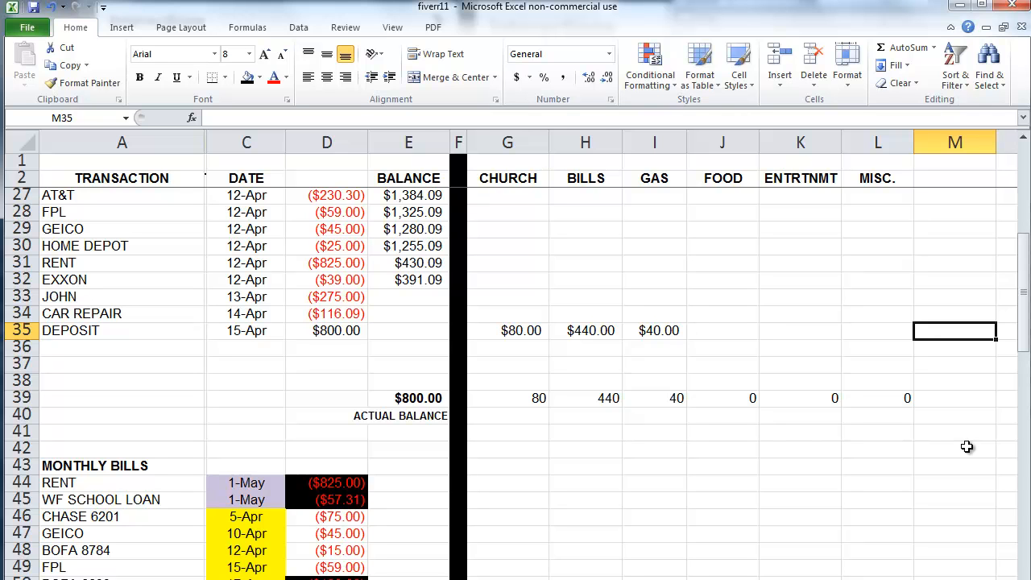
Step: Enter =SUM(G35:L35)/D35 in M35 to calculate the allocated deposit share
text(=SUM)
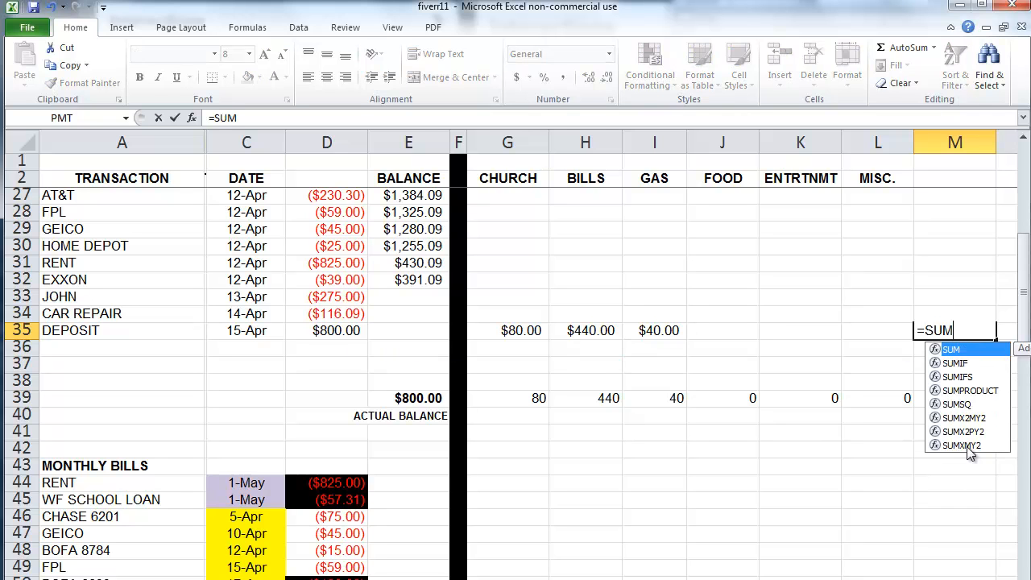
text(()
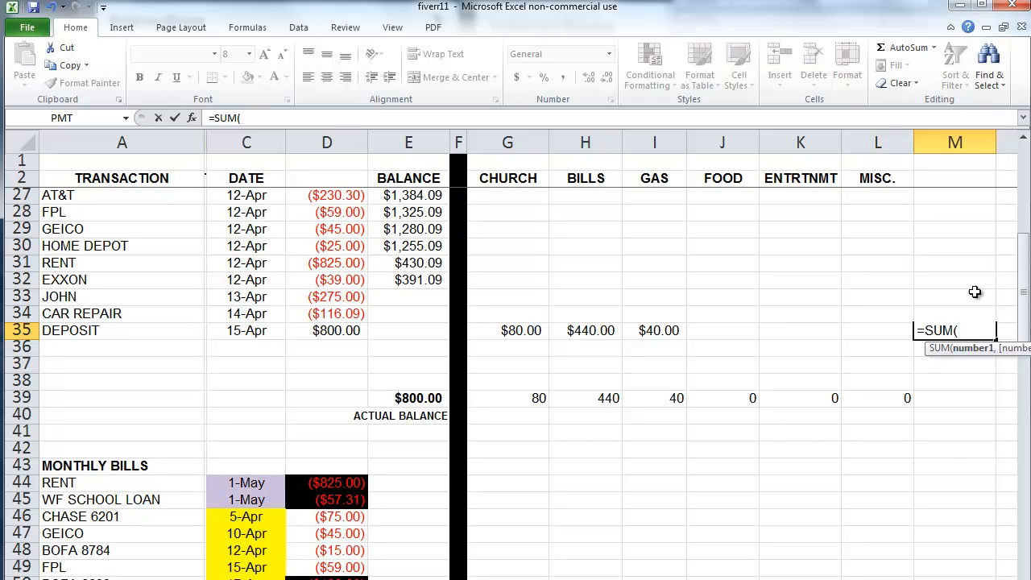
drag(533, 330, 862, 331)
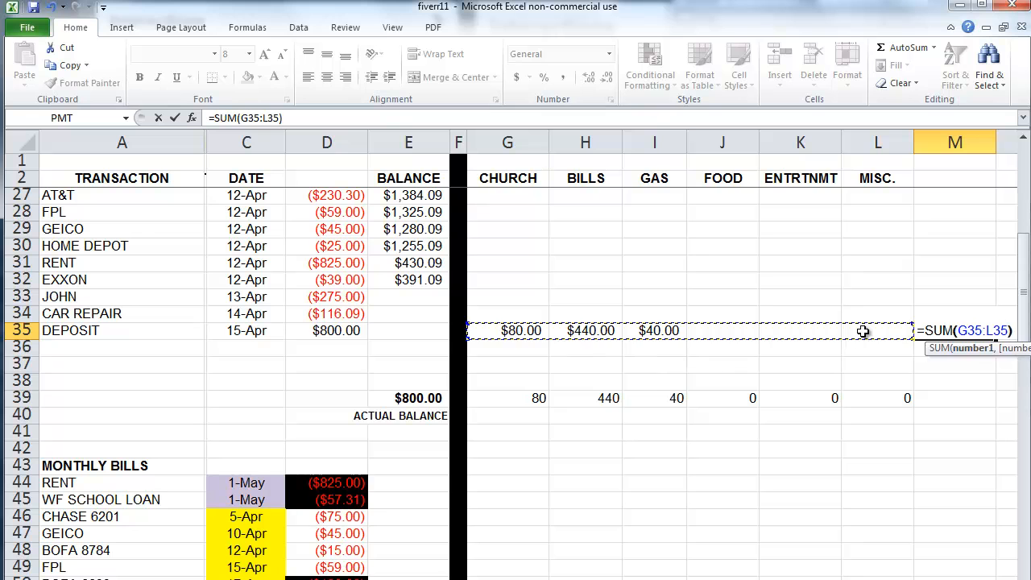
text()/)
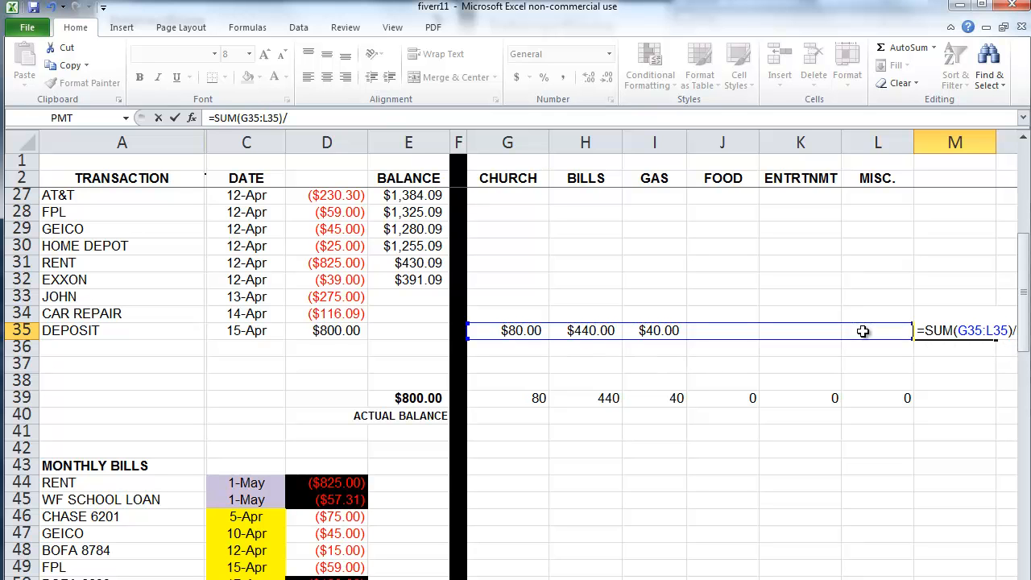
click(347, 329)
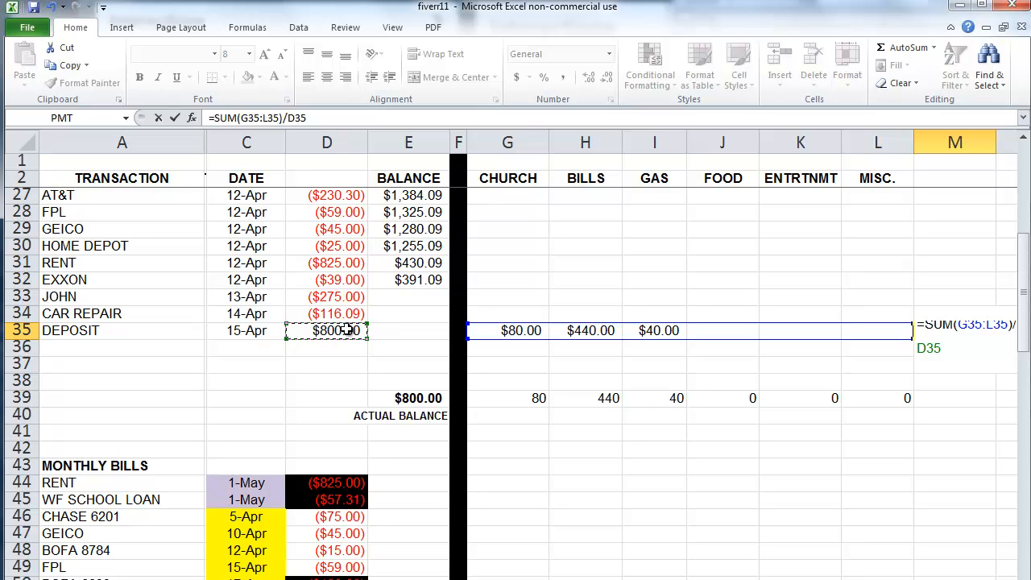
key(Return)
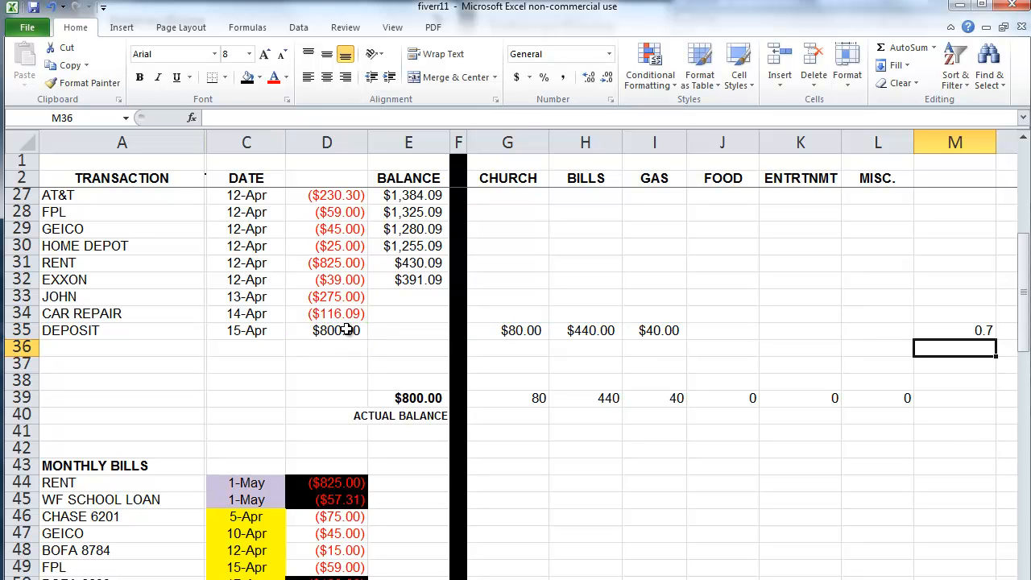
Step: Format M35 as a percentage with two decimals, showing 70.00%
click(974, 337)
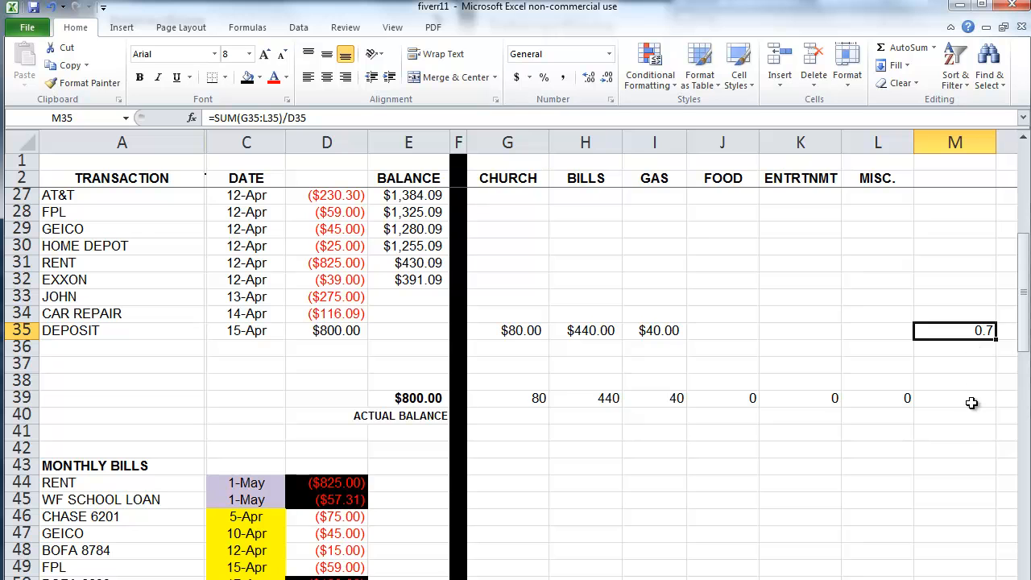
click(544, 78)
click(589, 77)
click(589, 77)
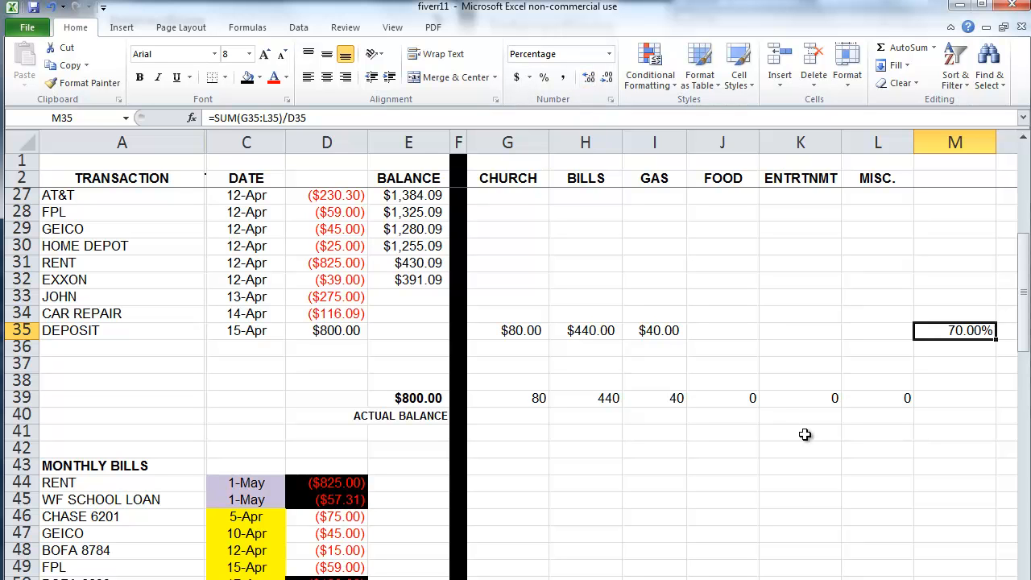
Step: Enter =D35*.15 in J35 (FOOD $120.00) and =D35*.1 in K35 (ENTRTNMT $80.00)
click(735, 331)
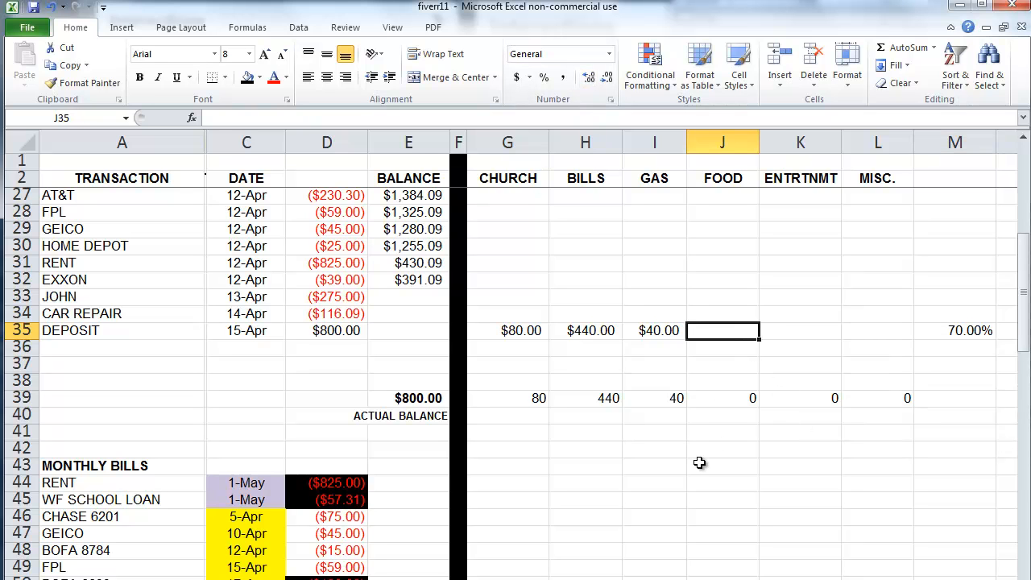
text(=)
click(325, 330)
text(*.15)
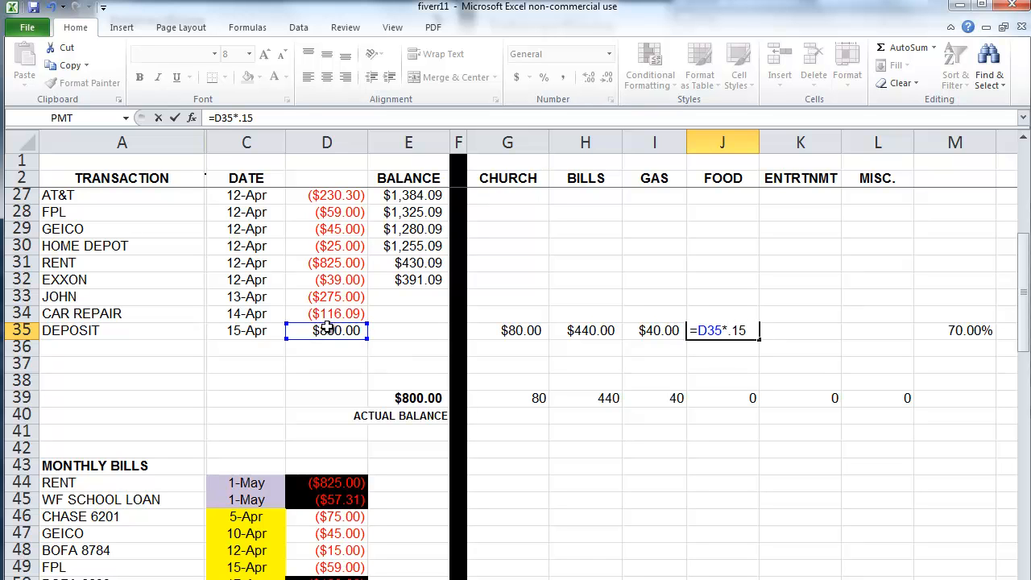
key(Return)
click(803, 331)
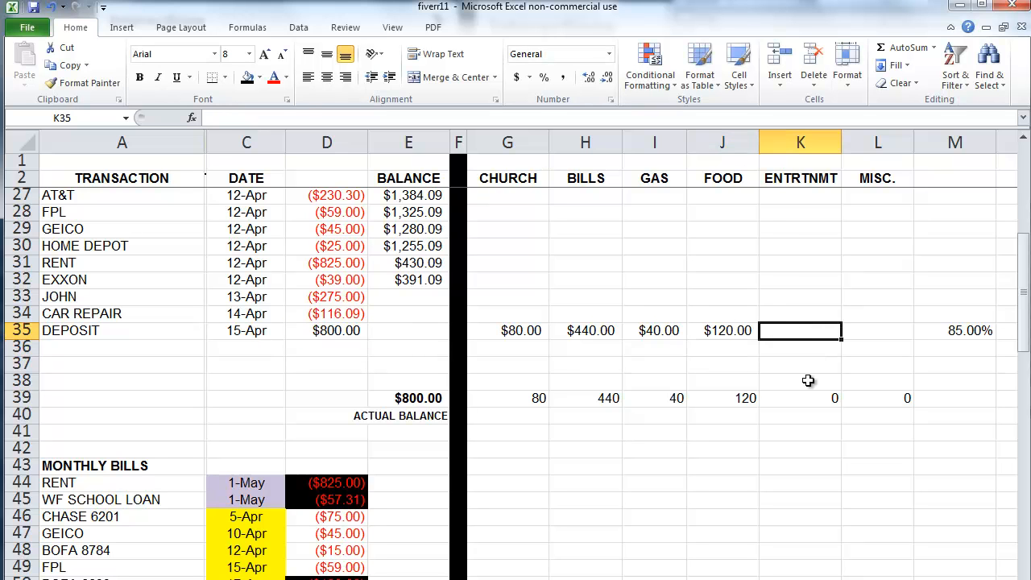
text(=)
click(345, 328)
text(*.1)
key(Return)
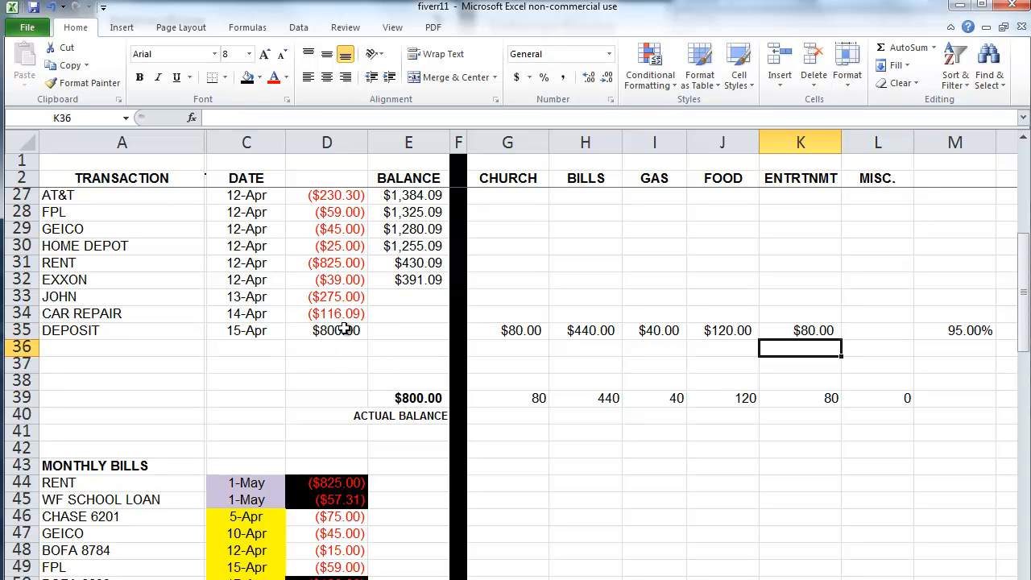
Step: Enter =D35*.05 in L35 to give MISC. 5% of the deposit
click(897, 331)
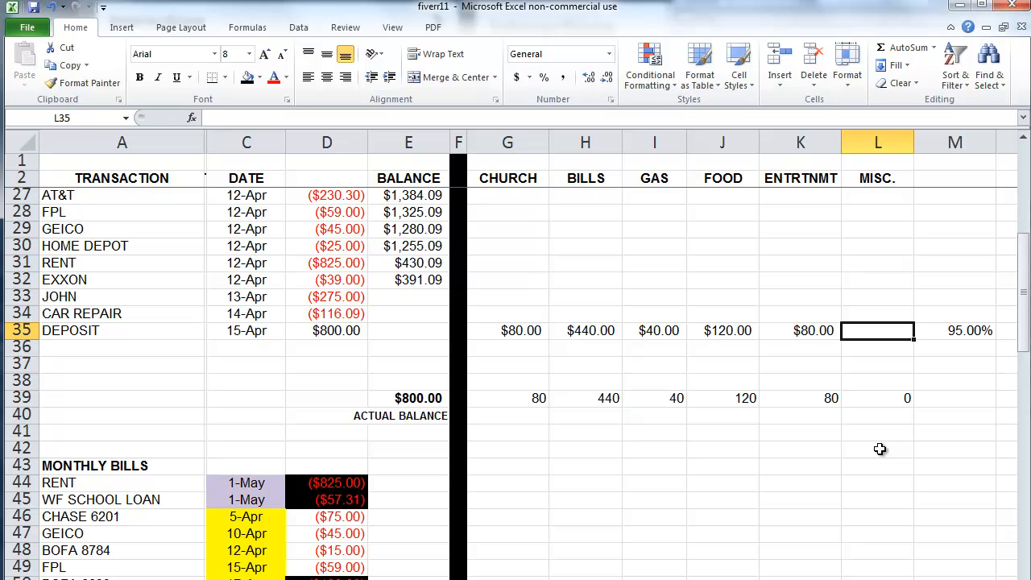
click(815, 326)
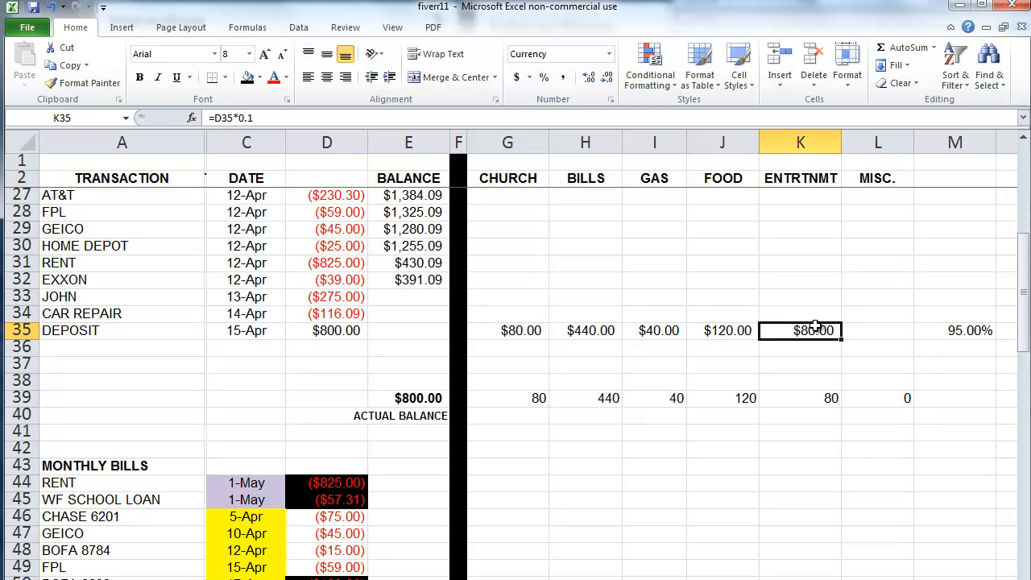
click(879, 332)
text(=)
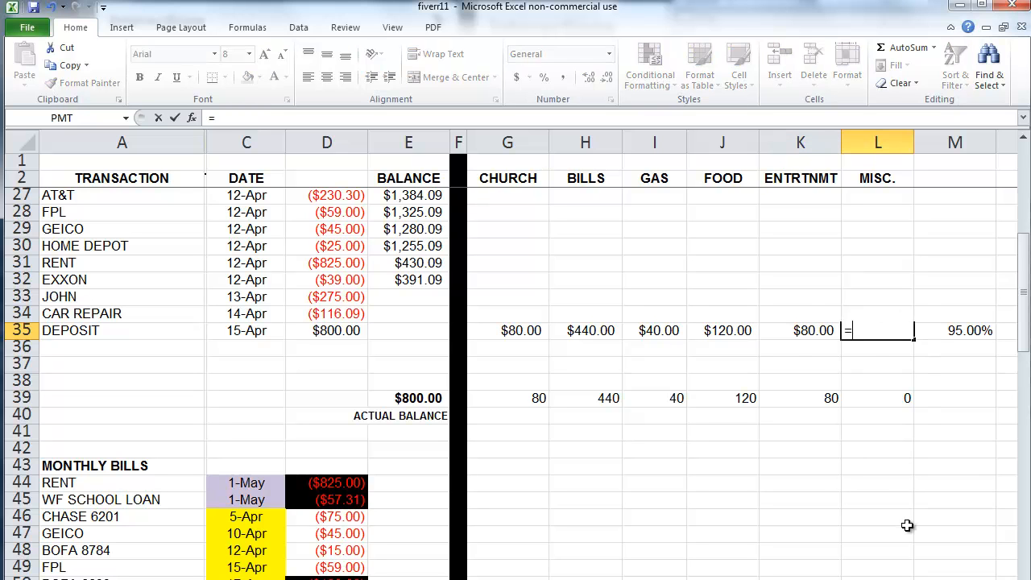
click(344, 330)
text(*.05)
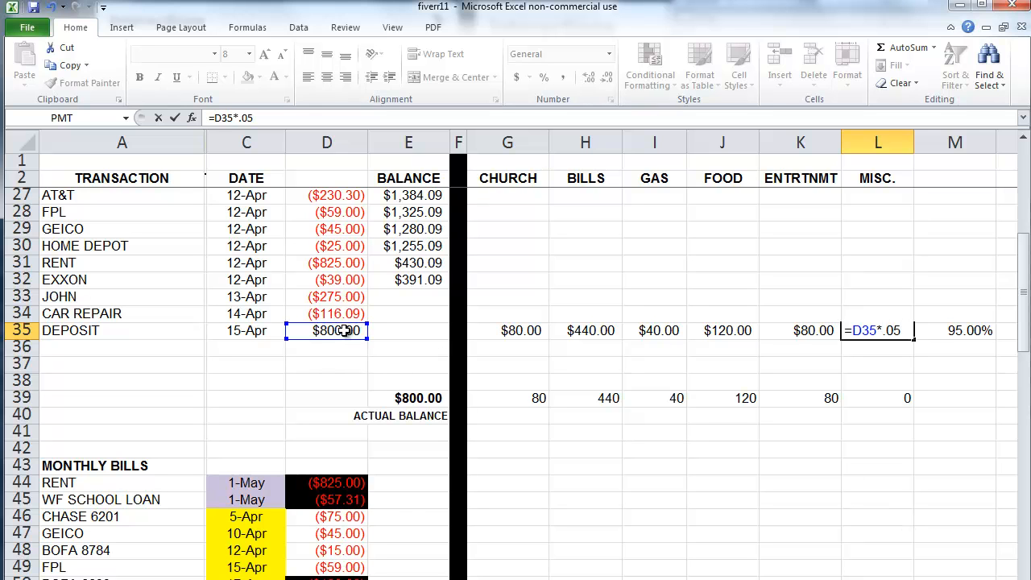
key(Return)
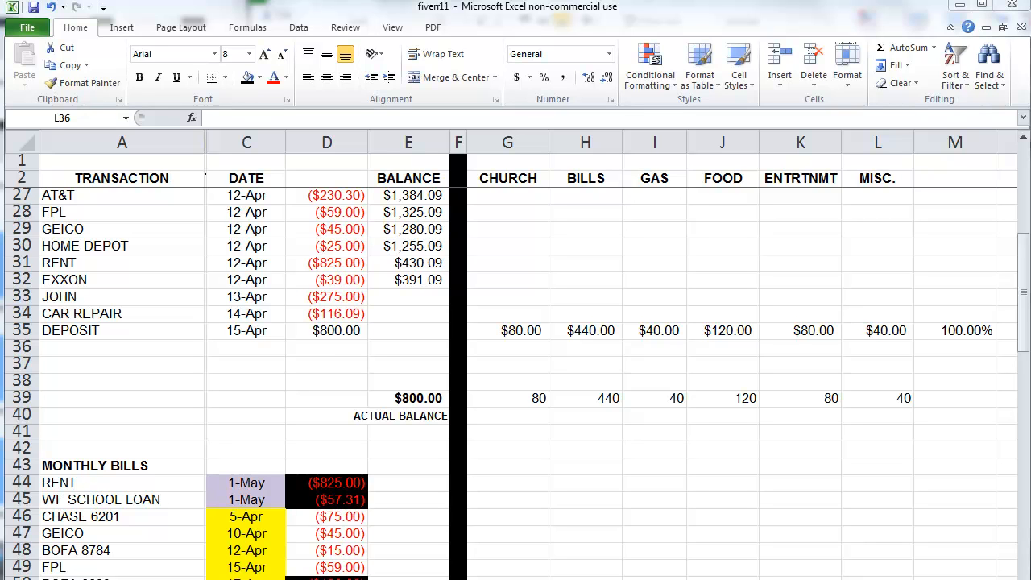
Step: Add a CHURCH transaction in row 36 with an amount of -80
click(98, 349)
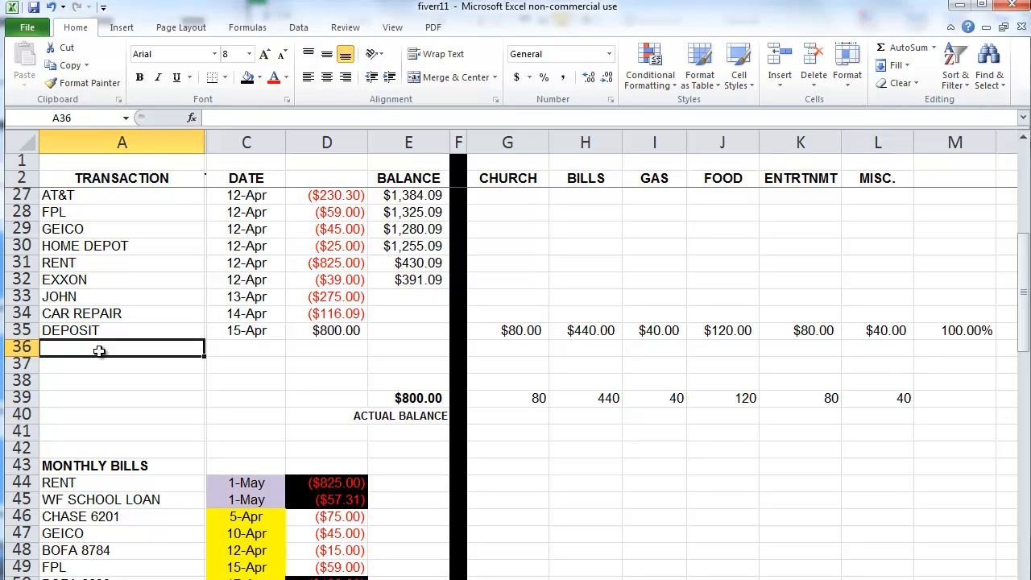
text(CHURCH)
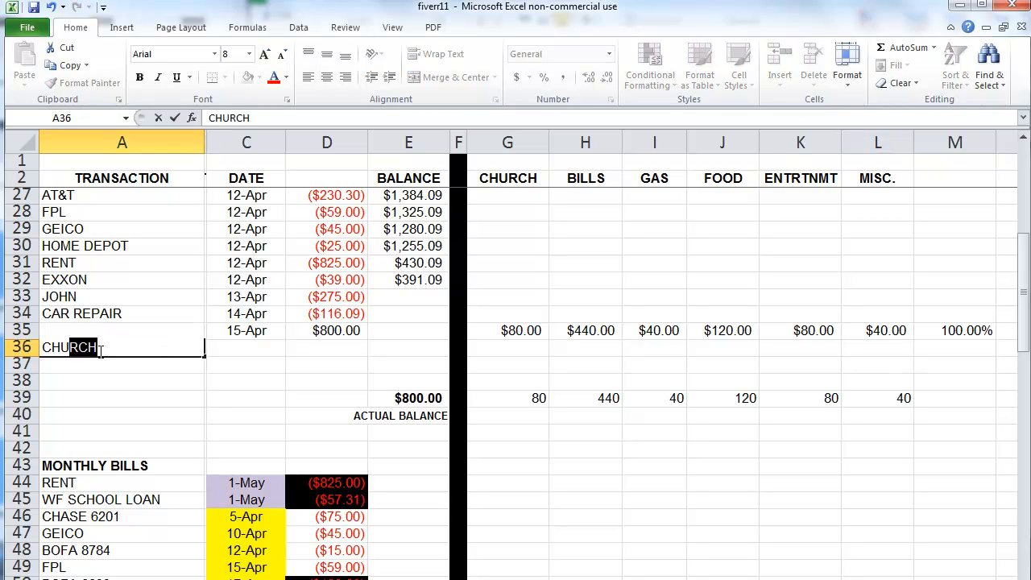
key(Tab)
key(Tab)
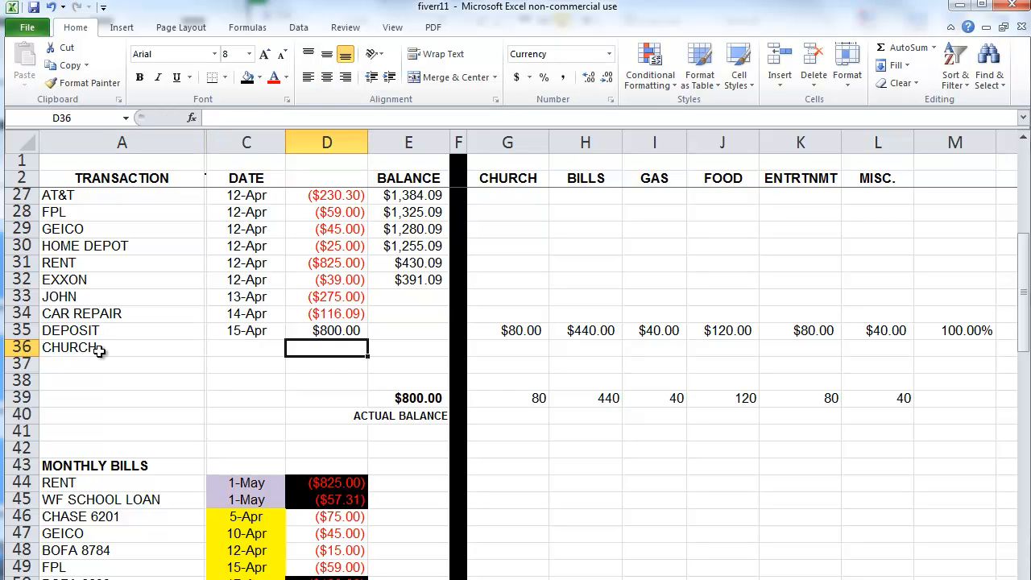
click(16, 347)
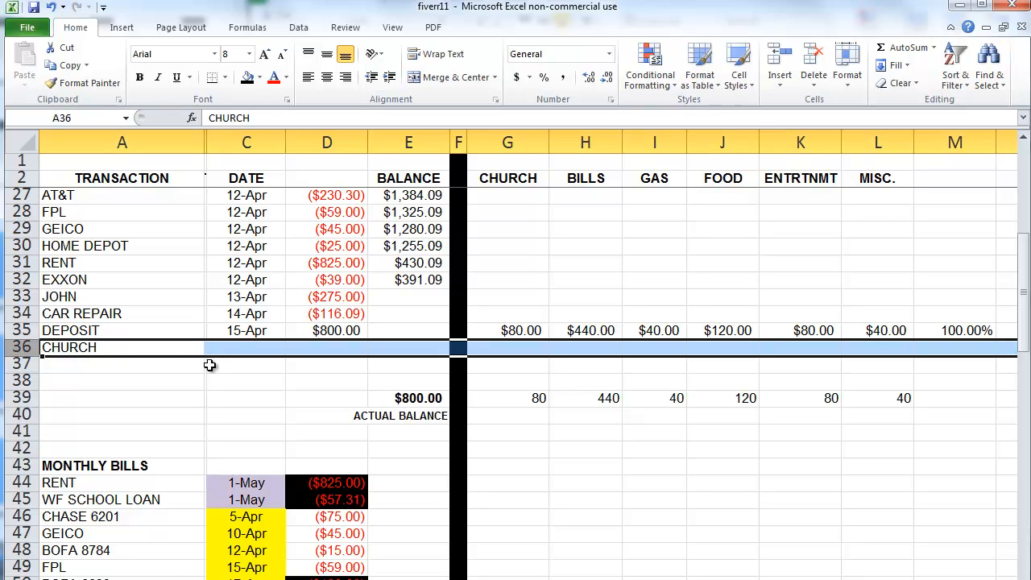
click(295, 387)
click(332, 349)
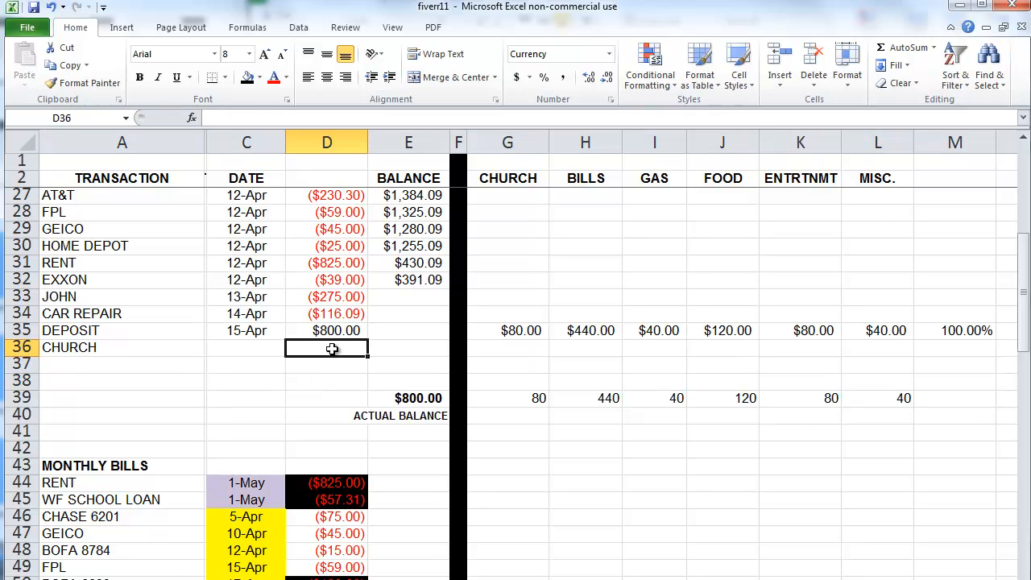
text(-8)
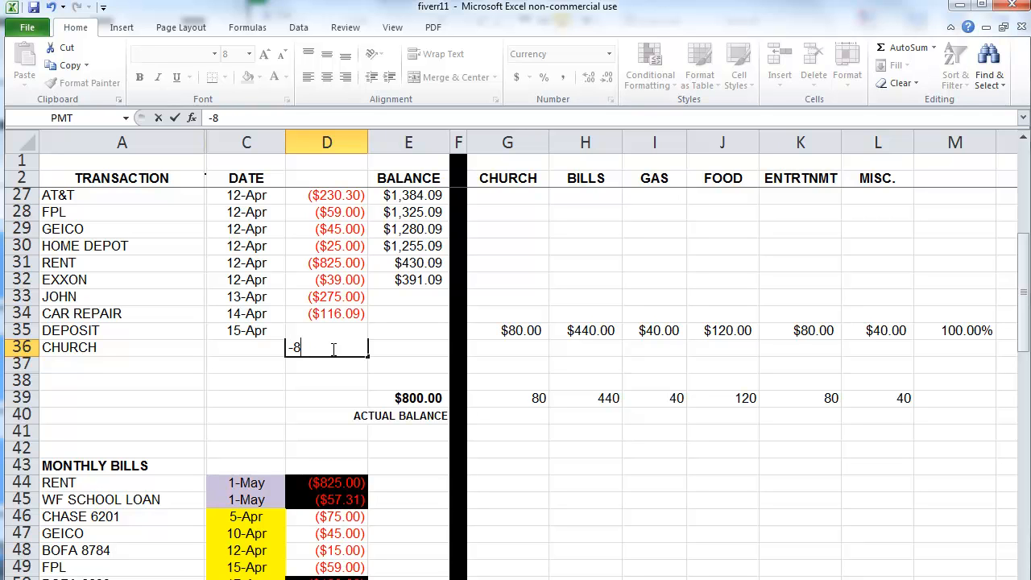
text(0)
key(Return)
Step: Enter =D36 in G36 to charge the payment to the CHURCH category
key(Up)
key(Right)
key(Right)
key(Right)
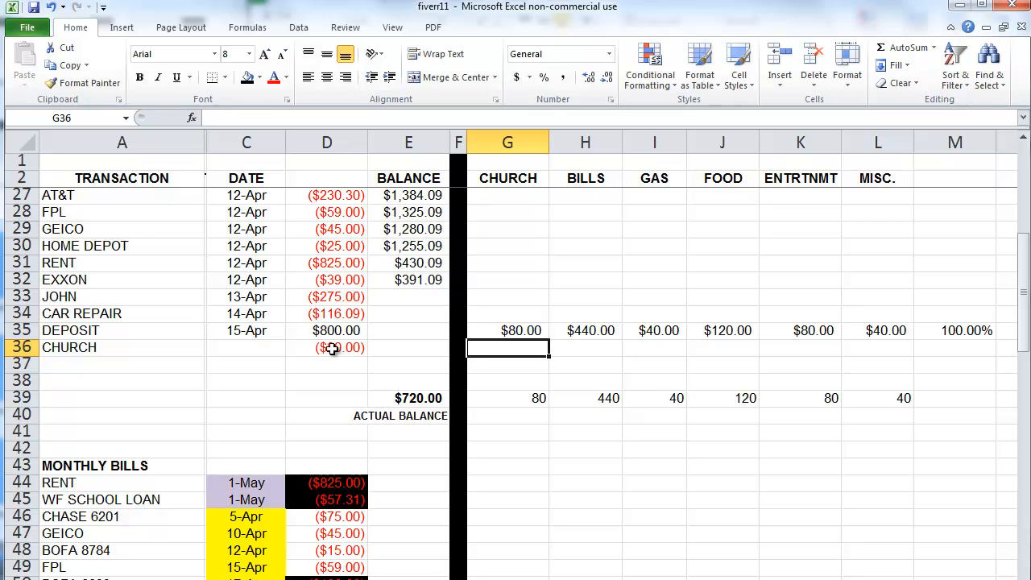
text(=)
key(Left)
key(Left)
key(Left)
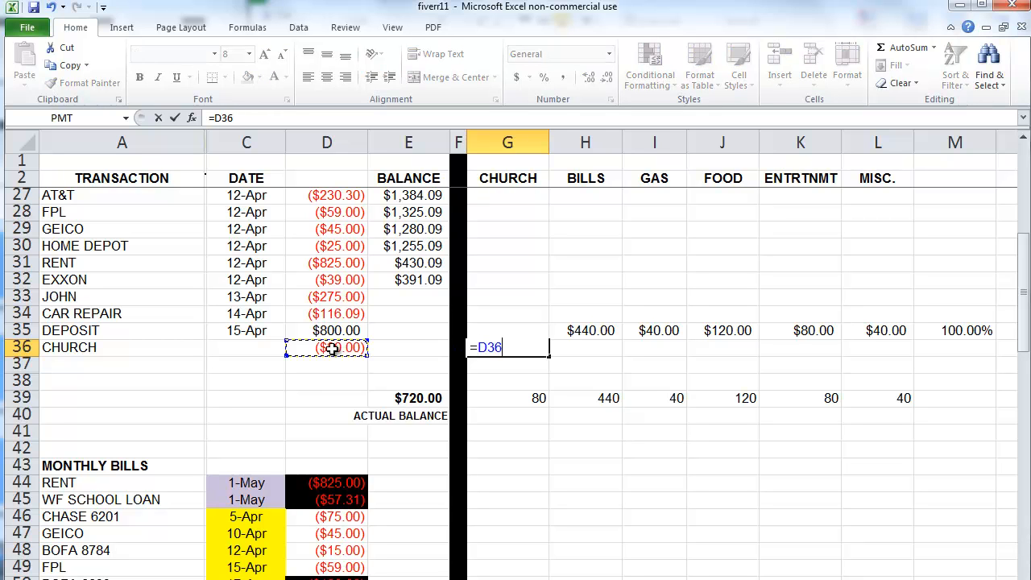
key(Return)
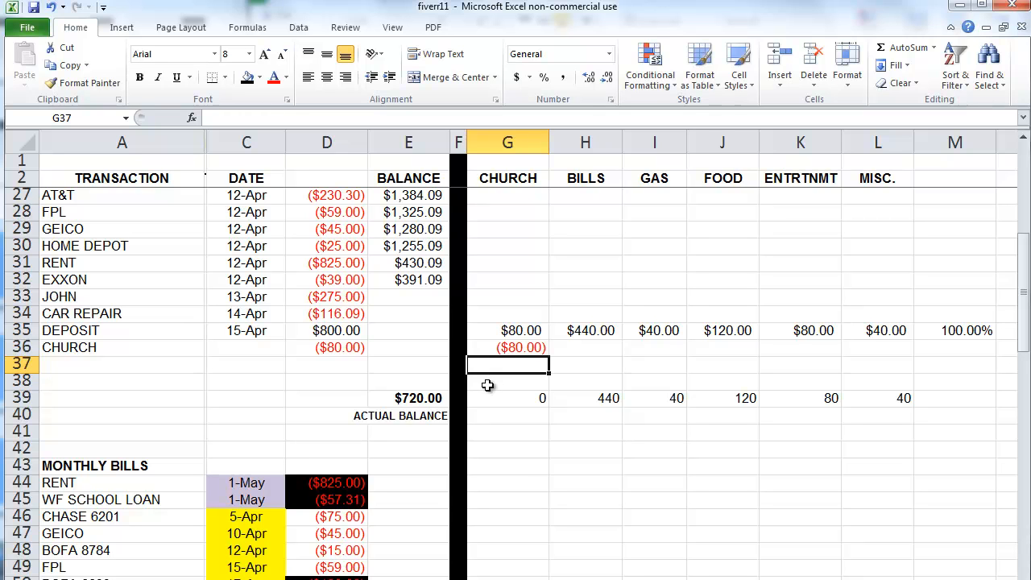
Step: Change the CHURCH amount in D36 to -90, then undo it back to -80
drag(338, 348, 338, 364)
key(Up)
key(Down)
text(-90)
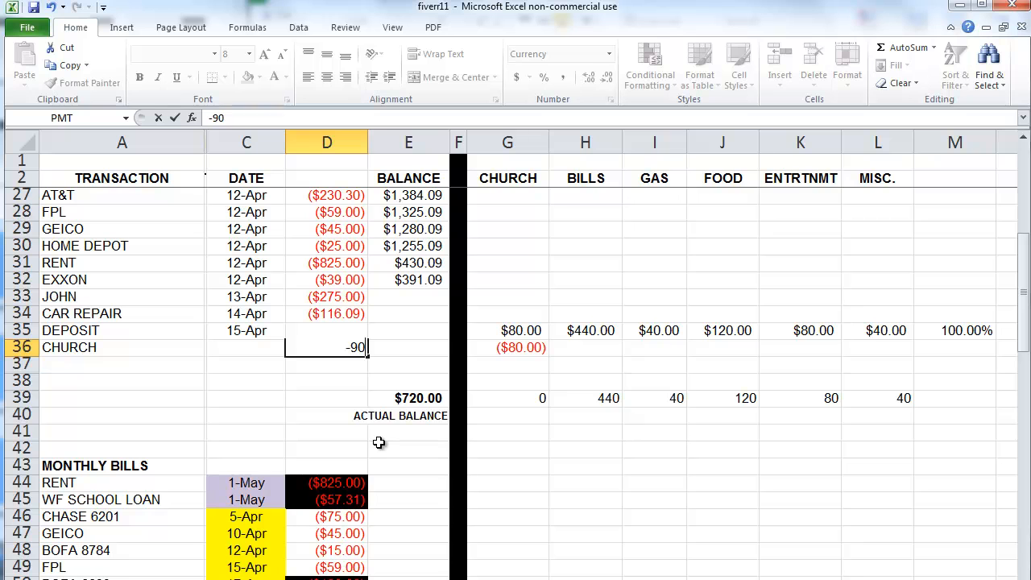
key(Return)
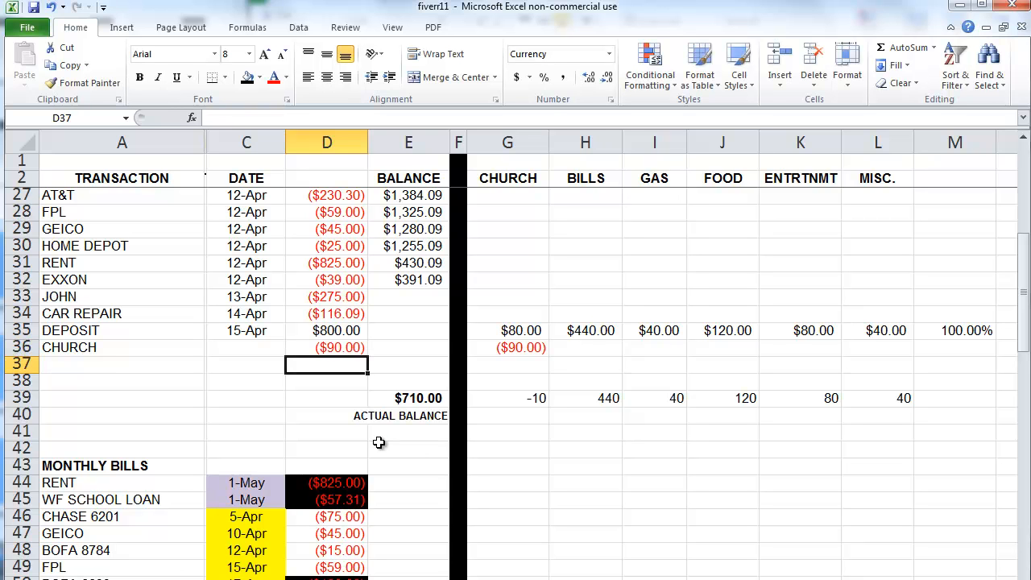
key(ctrl+z)
Step: Add a SHELL transaction in row 37 with an amount of -38.25
key(Down)
key(Home)
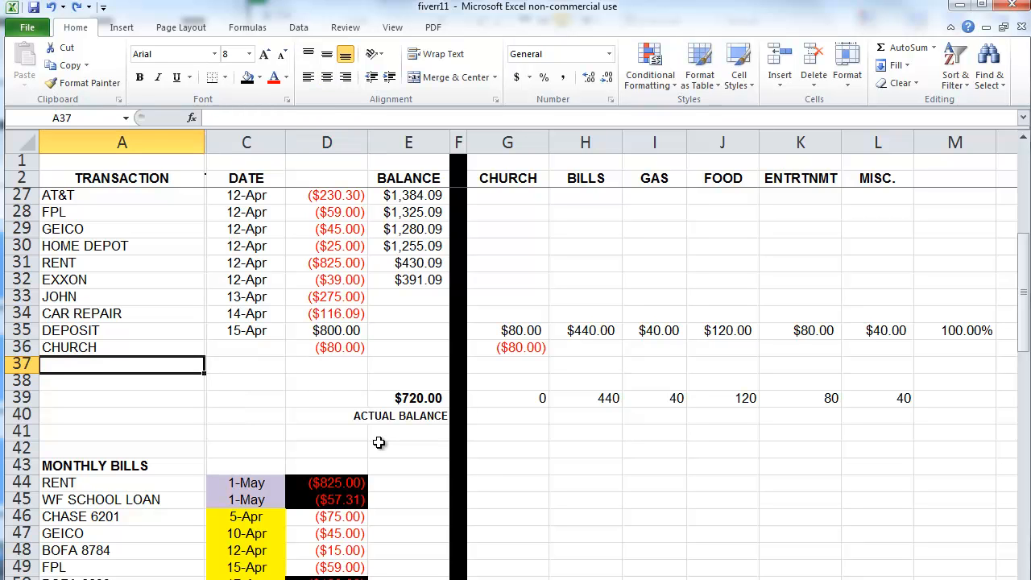
text(SHELL)
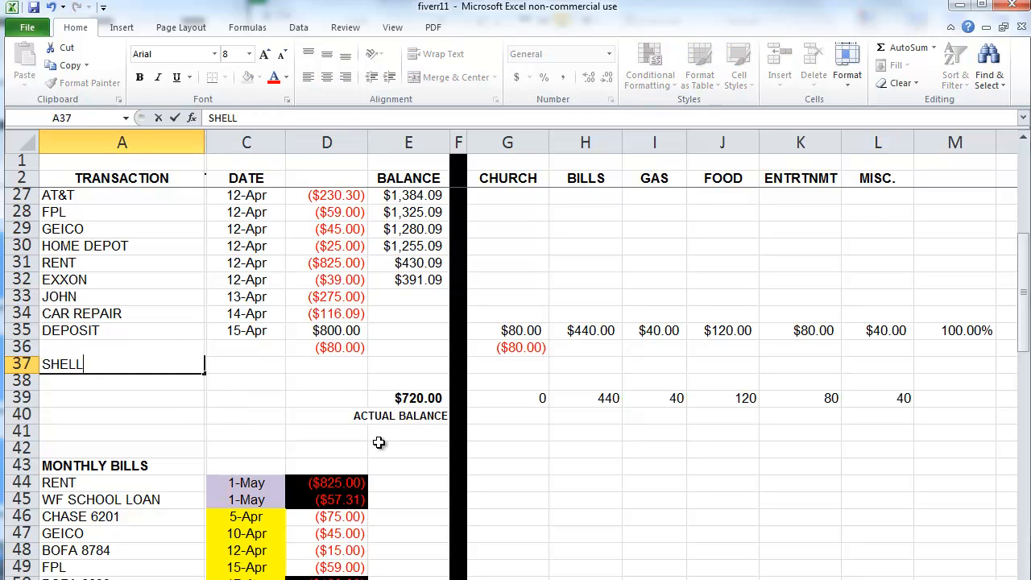
key(Tab)
key(Tab)
text(-3)
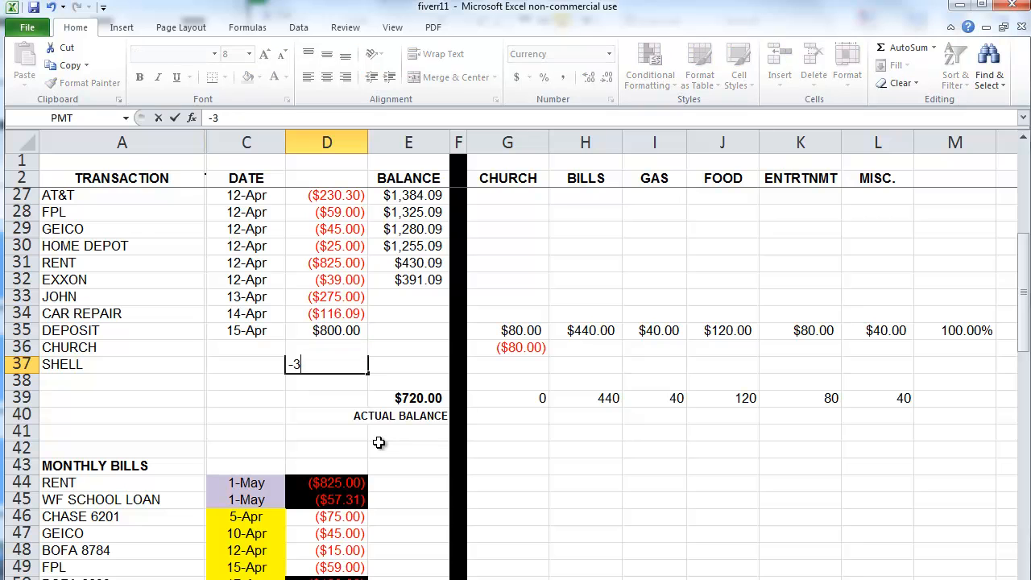
text(8.25)
key(Tab)
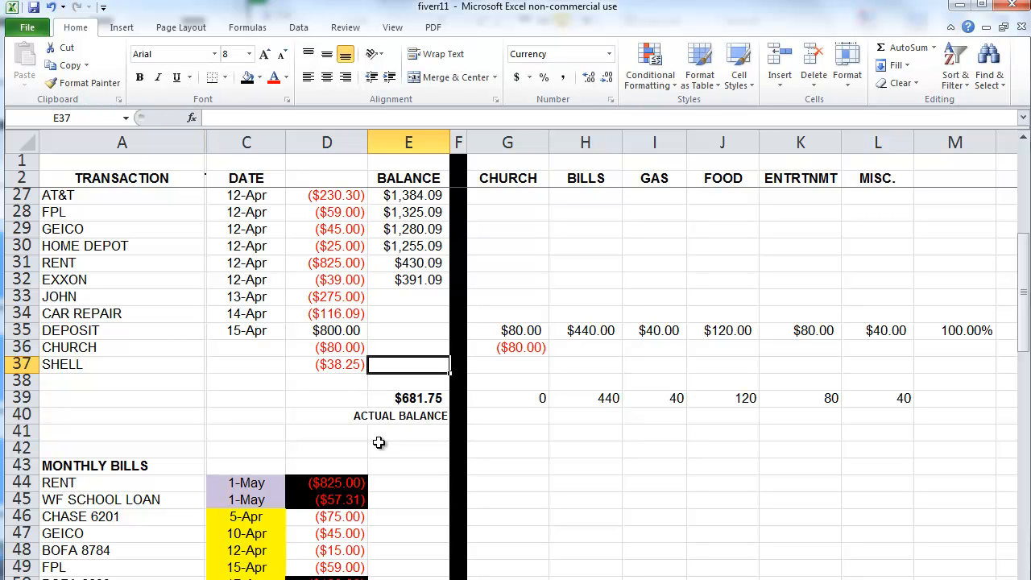
Step: Enter =D37 in I37 to charge the SHELL purchase to GAS
key(Tab)
key(Tab)
key(Tab)
key(Tab)
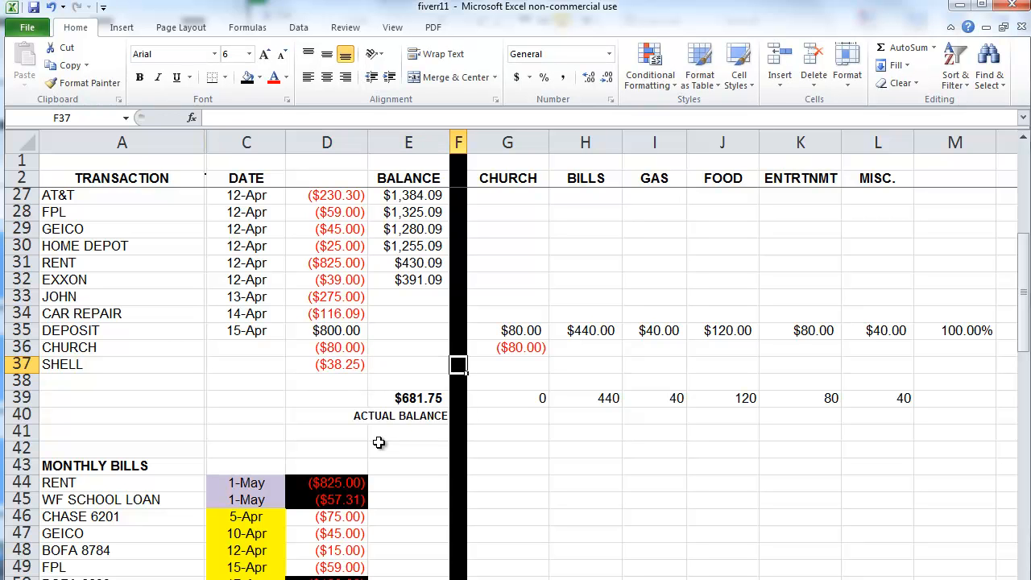
text(=)
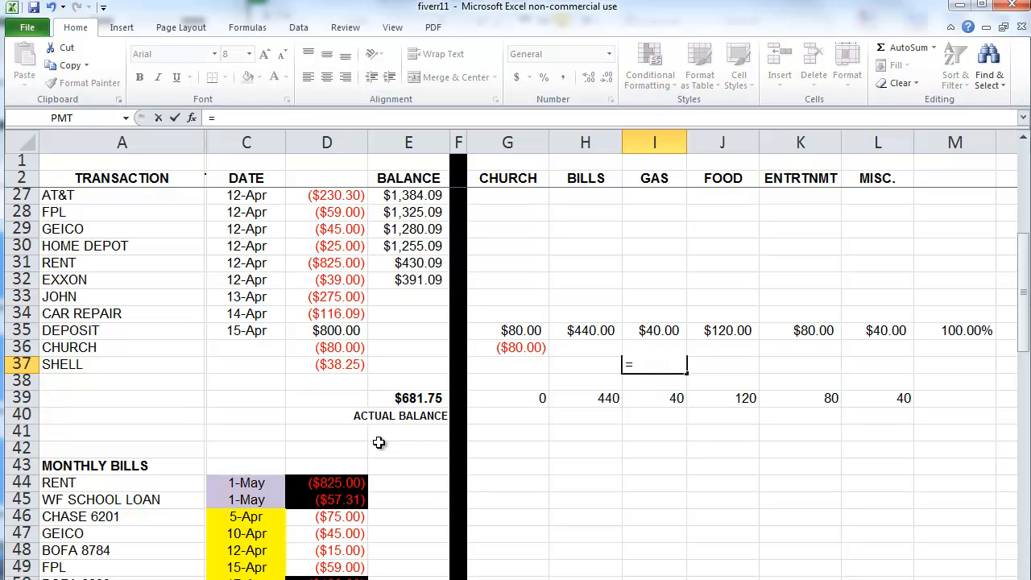
click(342, 364)
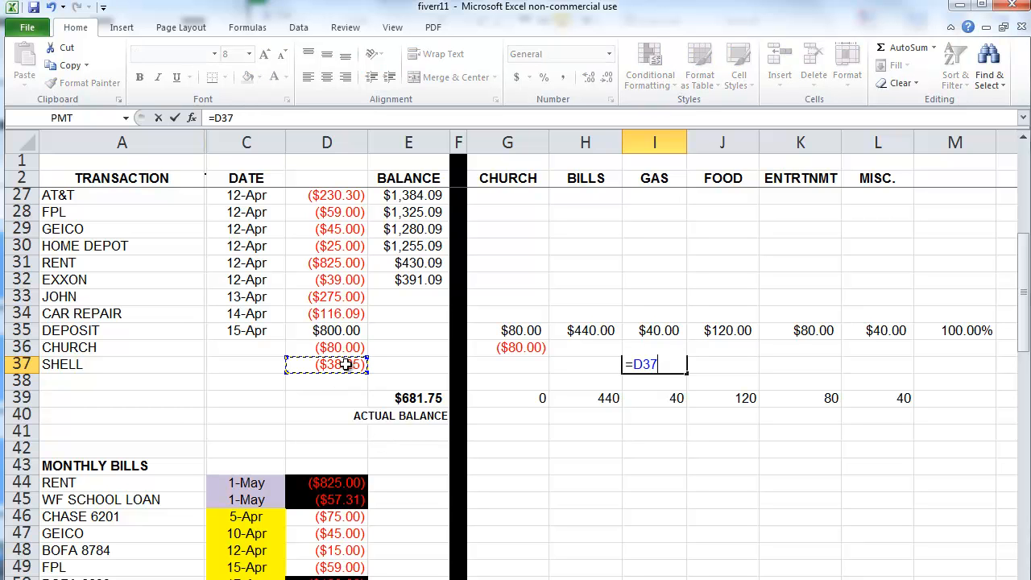
key(Return)
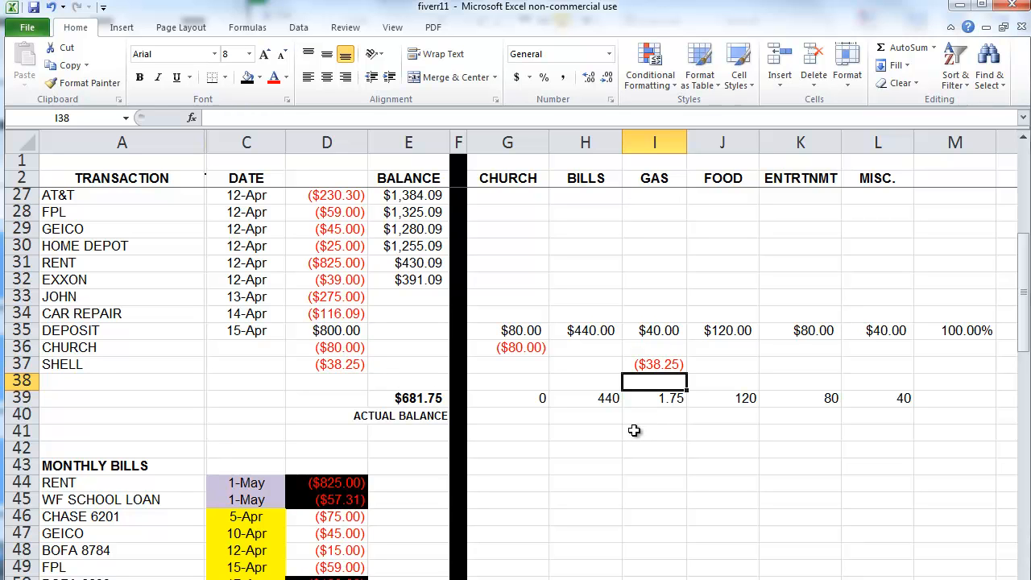
Step: Apply Accounting Number Format to the category totals G39:L39
drag(541, 395, 912, 397)
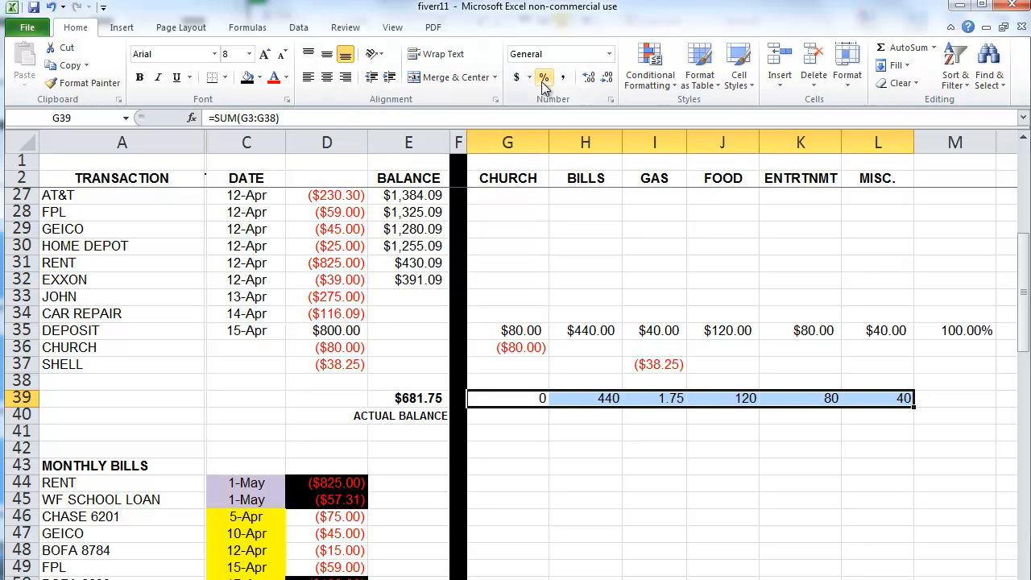
click(516, 77)
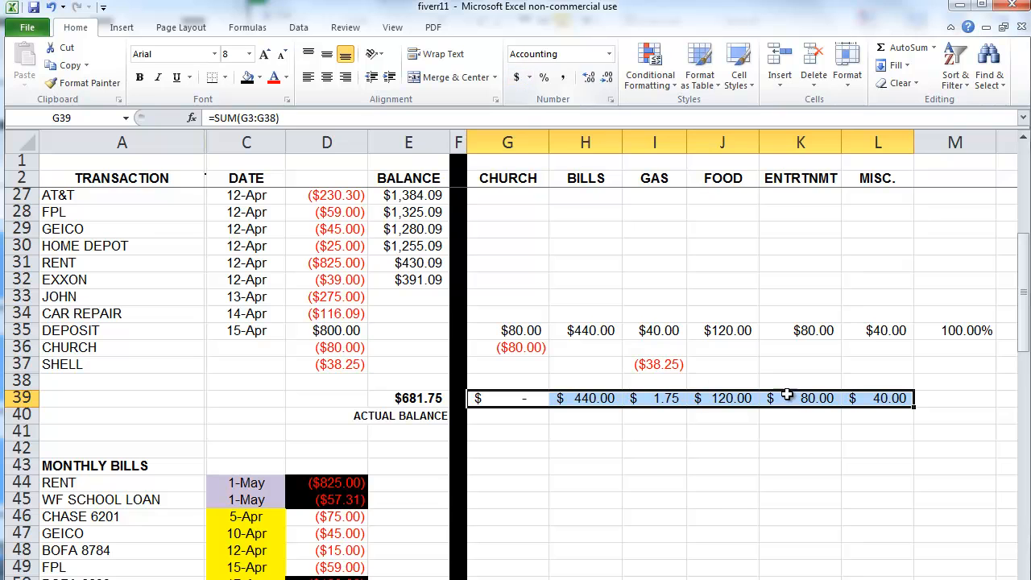
click(660, 495)
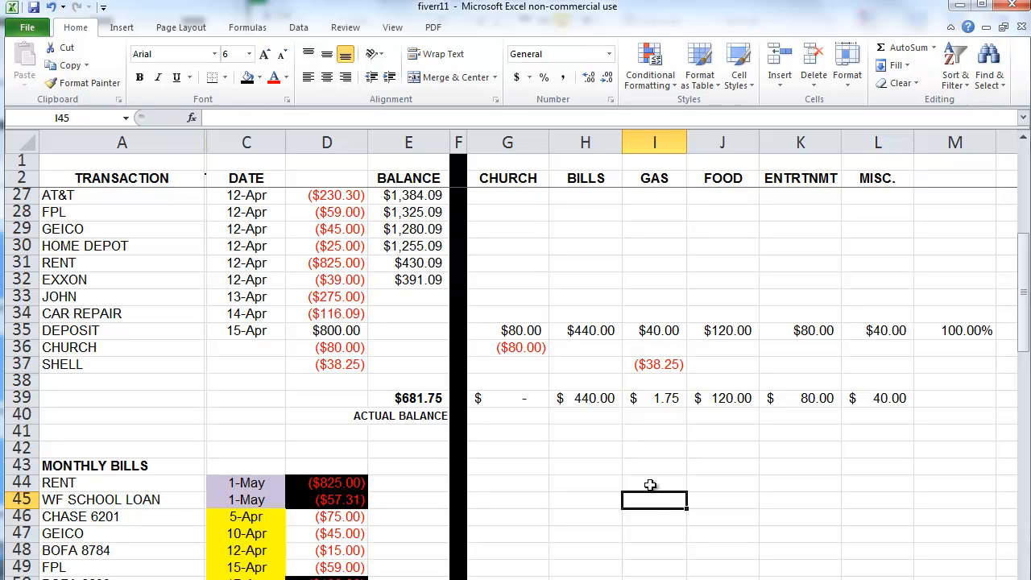
Step: Insert three blank sheet rows above the totals row
drag(291, 385, 311, 424)
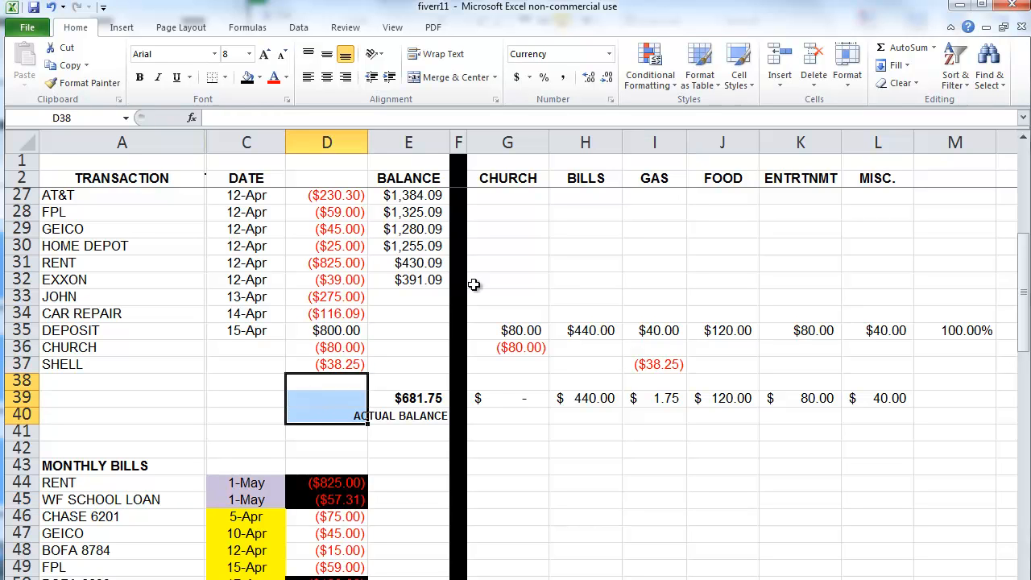
click(779, 85)
click(815, 128)
click(615, 404)
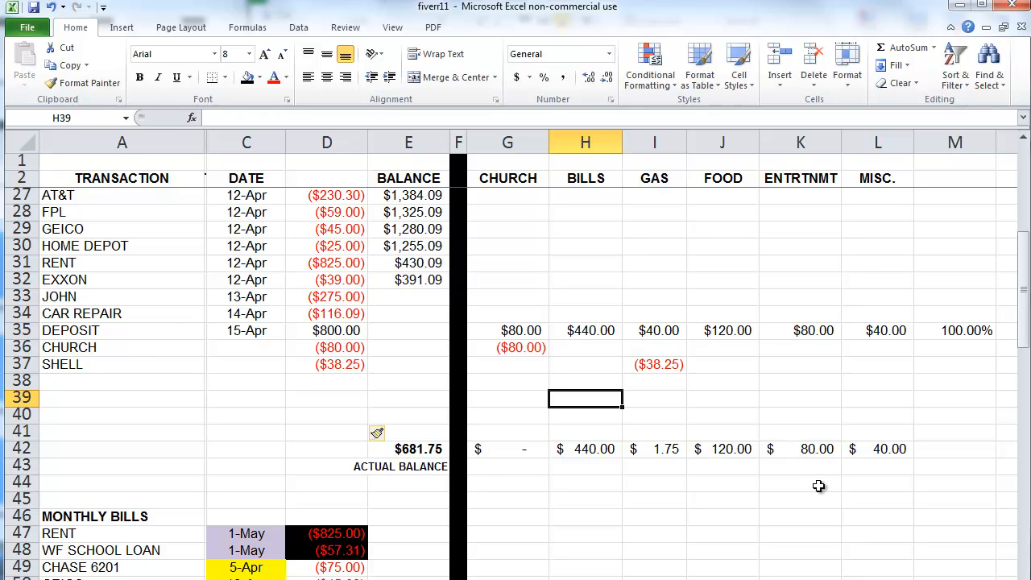
Step: Enter test charges of -30 in K38 (ENTRTNMT) and -12 in J39 (FOOD)
click(817, 385)
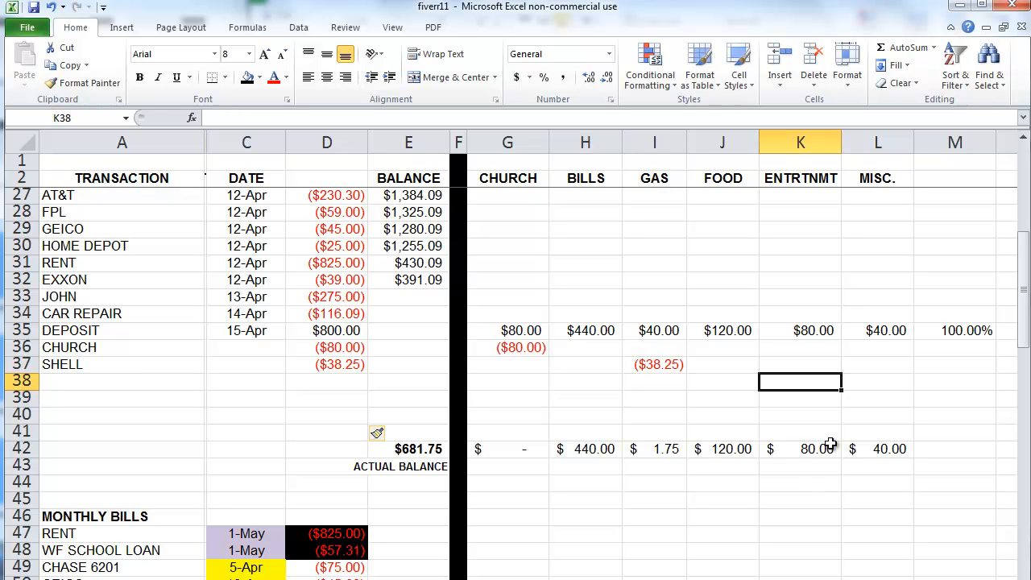
text(-30)
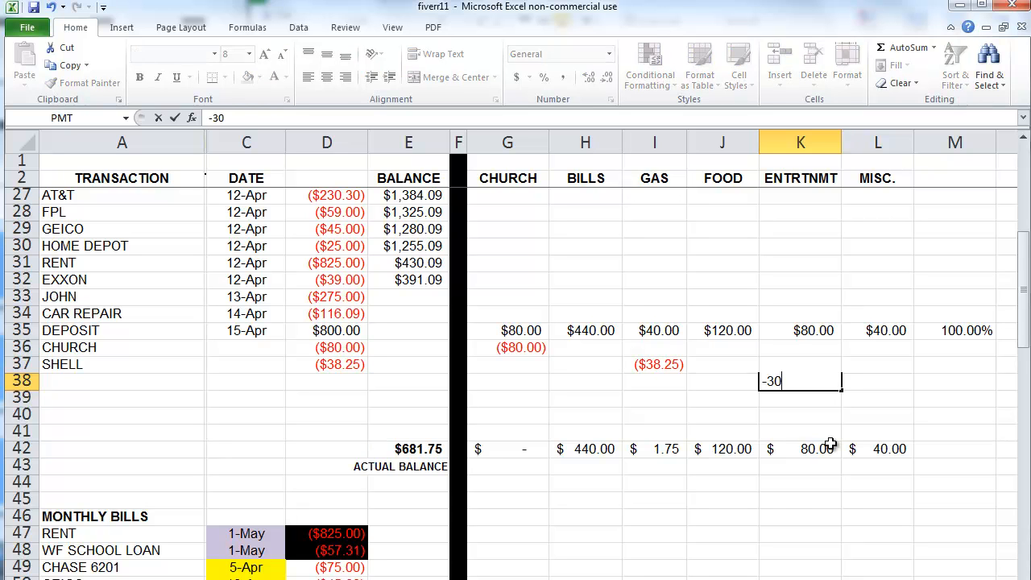
key(Return)
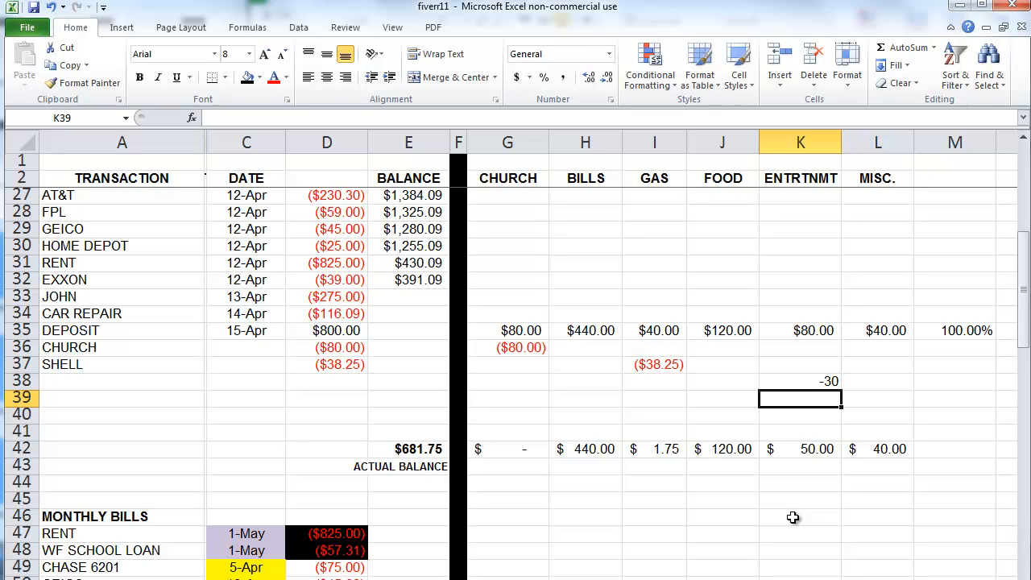
click(715, 398)
text(-12)
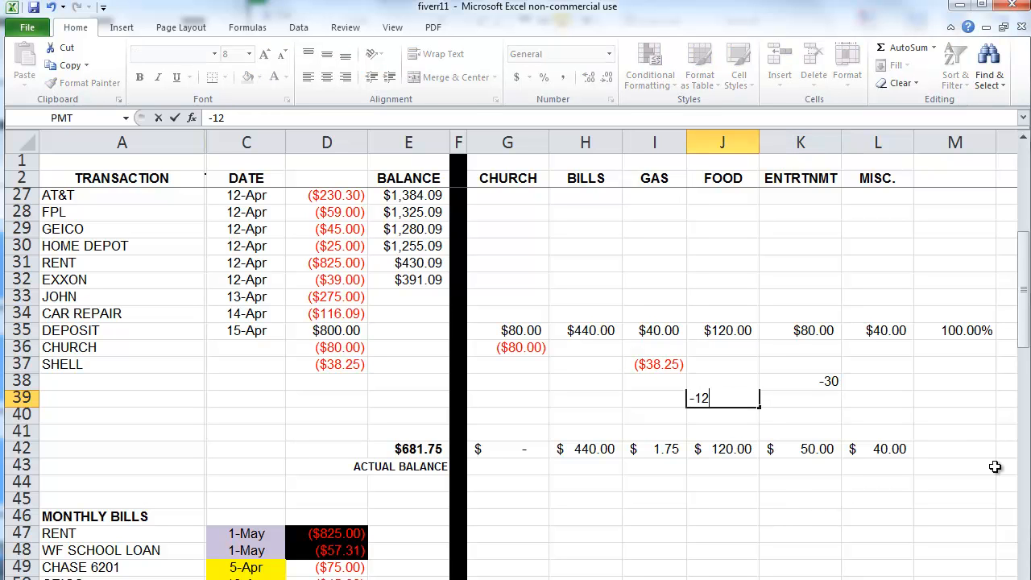
key(Return)
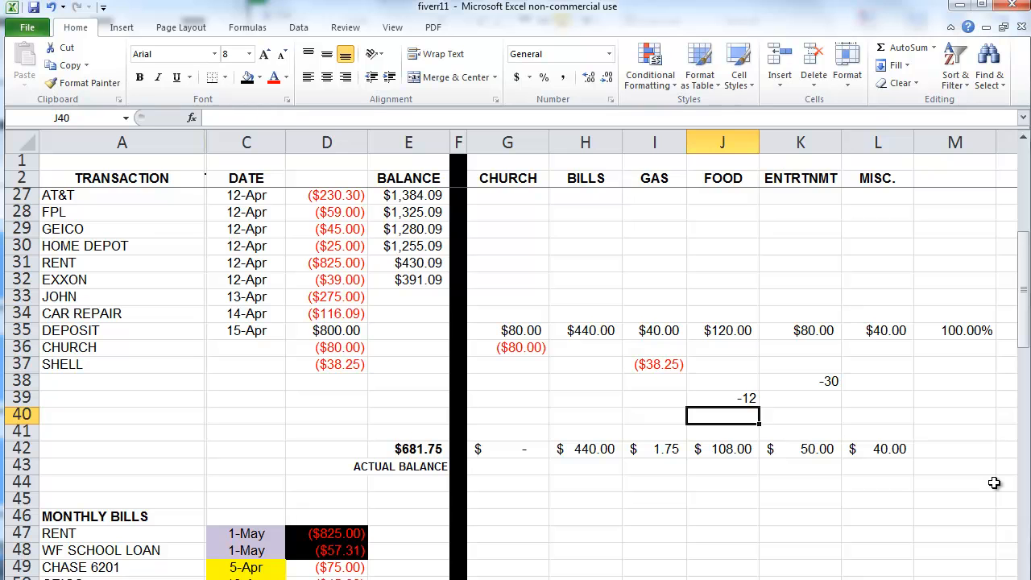
Step: Clear the -30 and -12 test entries from J38:K40
drag(837, 383, 754, 412)
key(Delete)
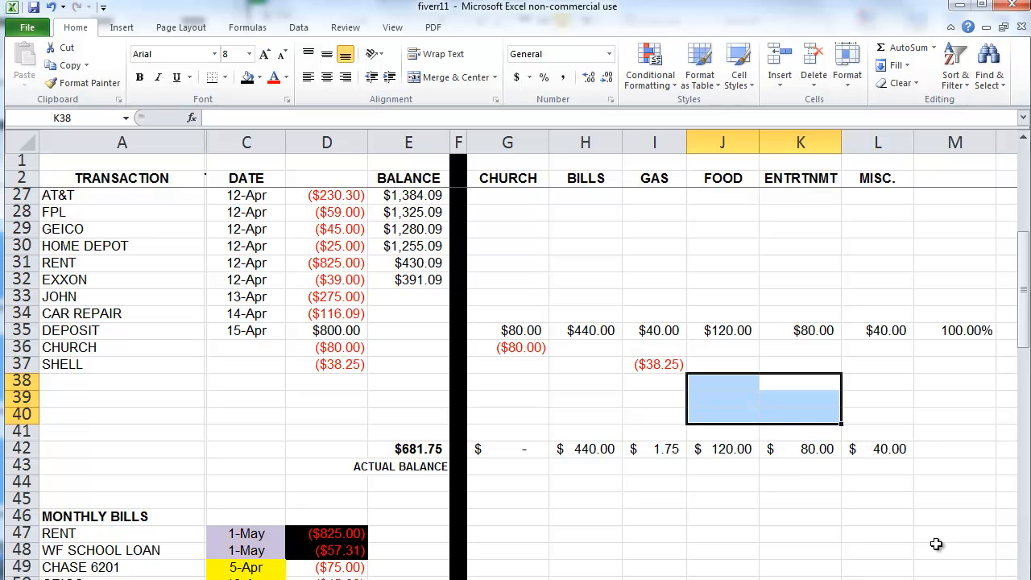
click(860, 482)
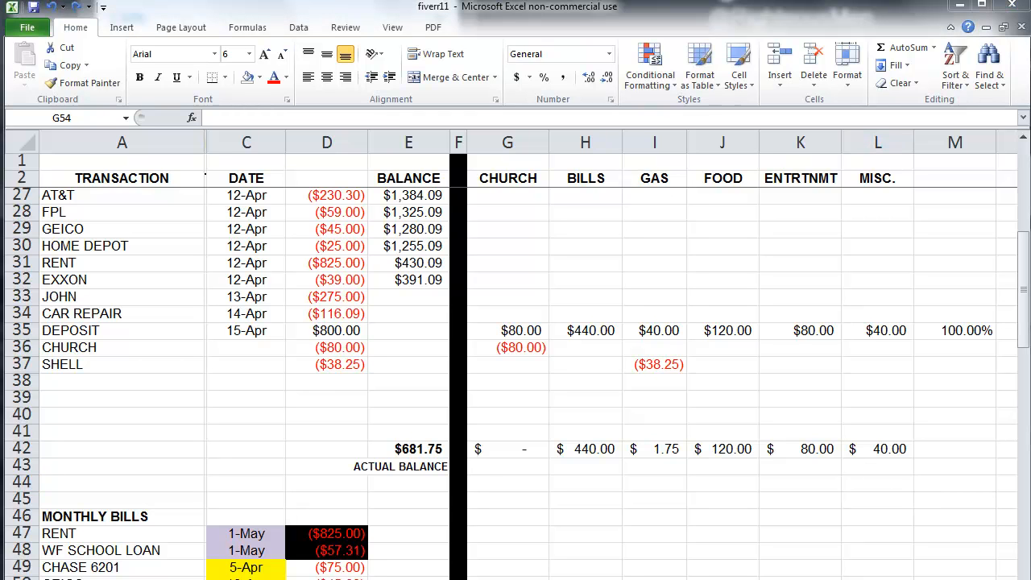
Step: Enter TARGET as the transaction name in A38
click(127, 395)
click(119, 381)
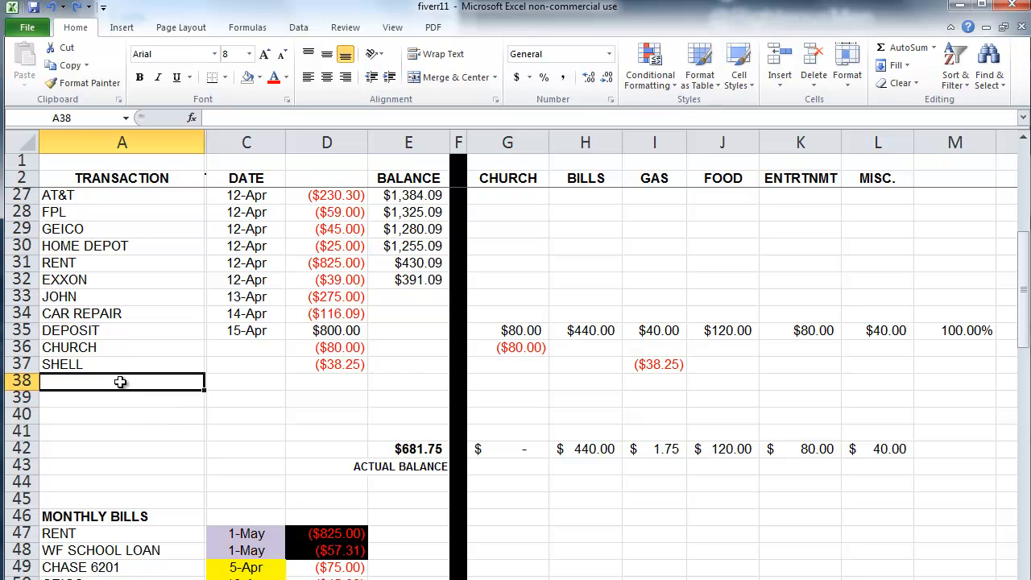
text(TARGET)
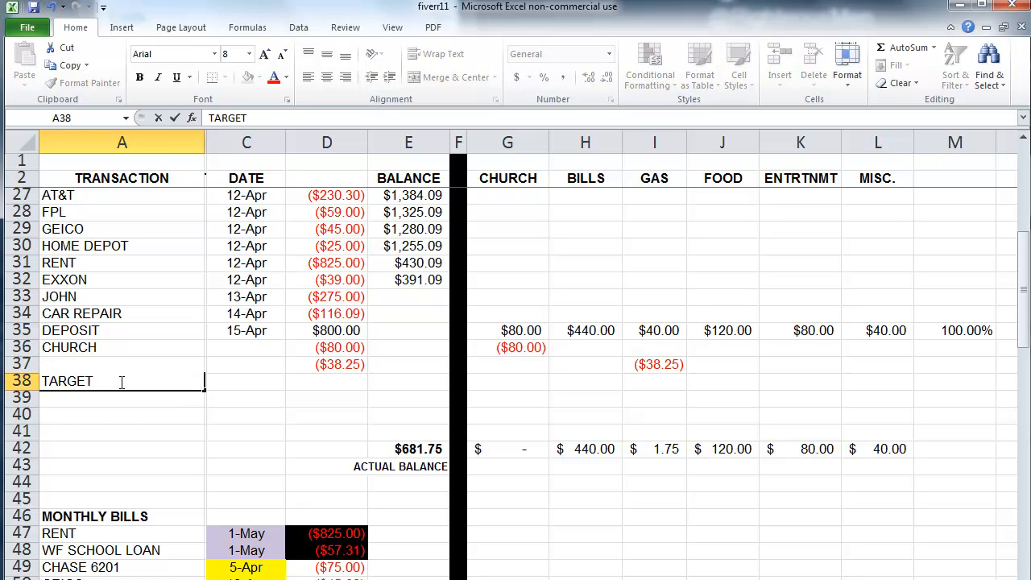
Step: Enter -50 as the TARGET amount in D38
key(Tab)
key(Tab)
text(-50)
key(Return)
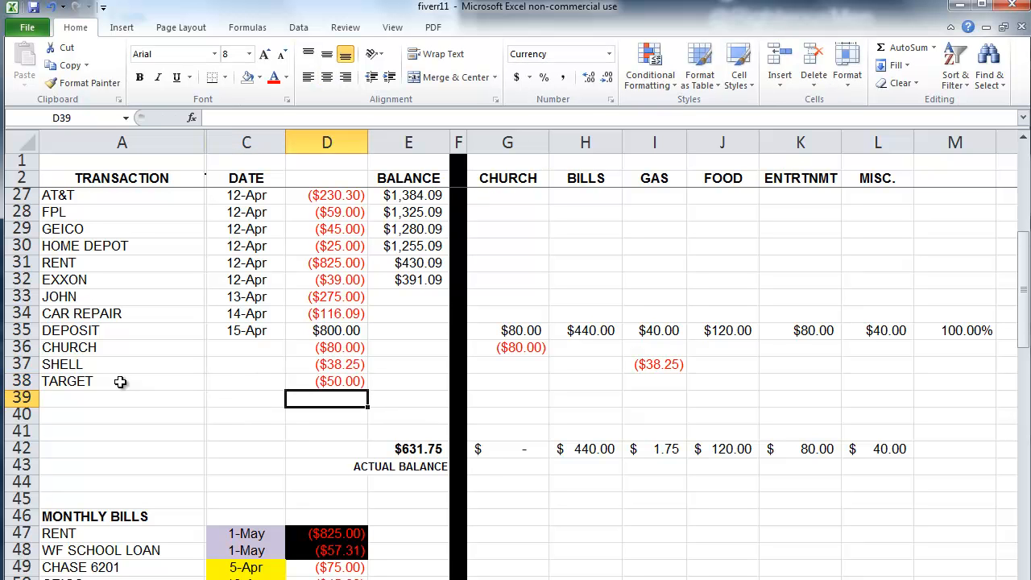
Step: Put =D38 in J38 so the TARGET charge appears under FOOD
key(Up)
key(Right)
key(Right)
key(Right)
key(Right)
key(Right)
key(Right)
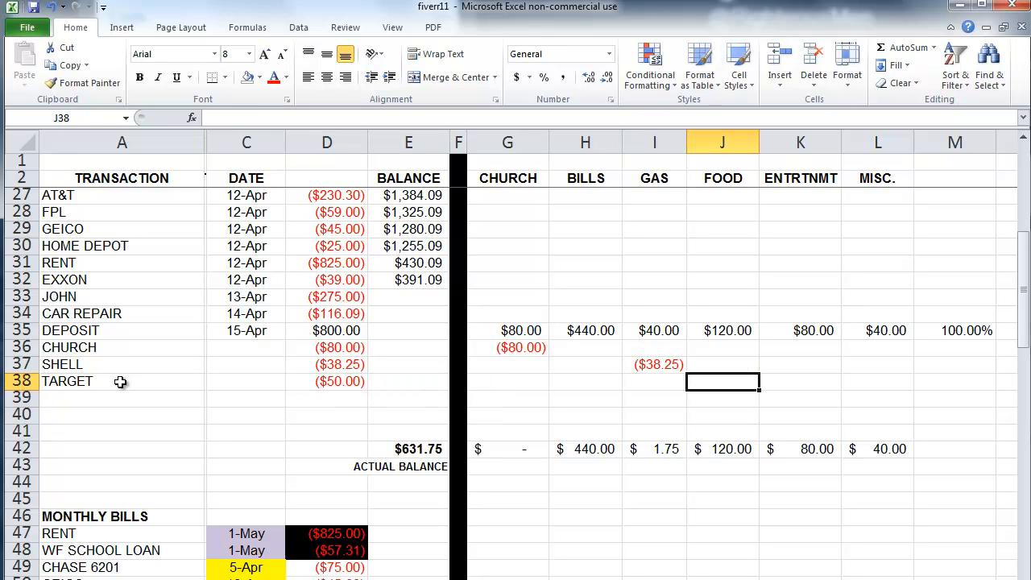
text(=)
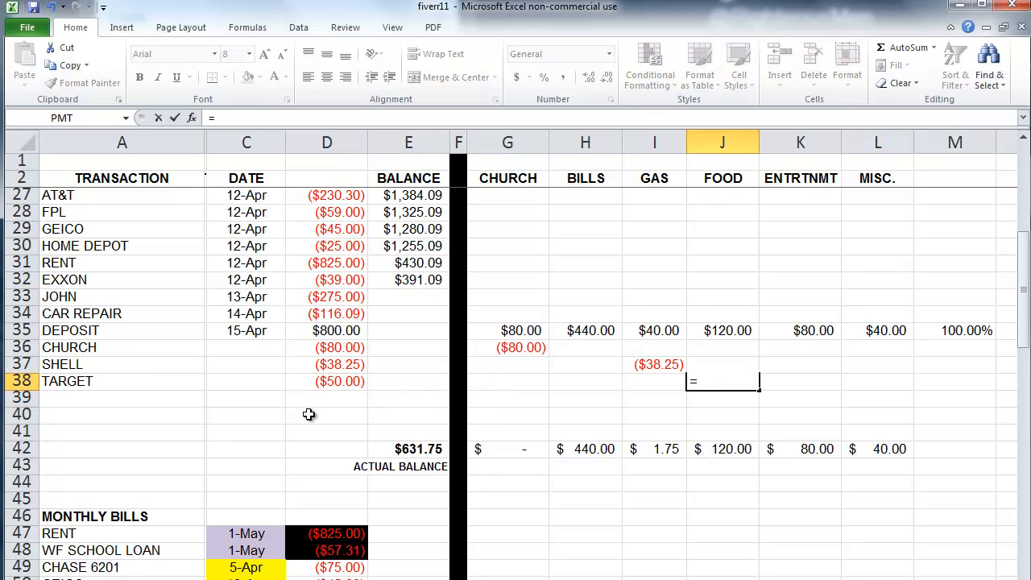
click(324, 383)
key(Return)
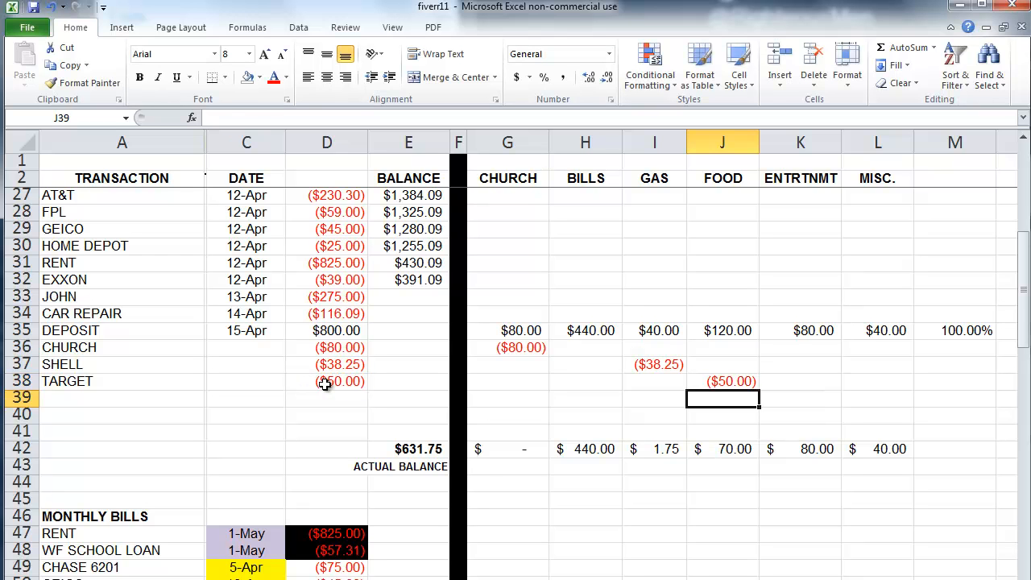
click(22, 381)
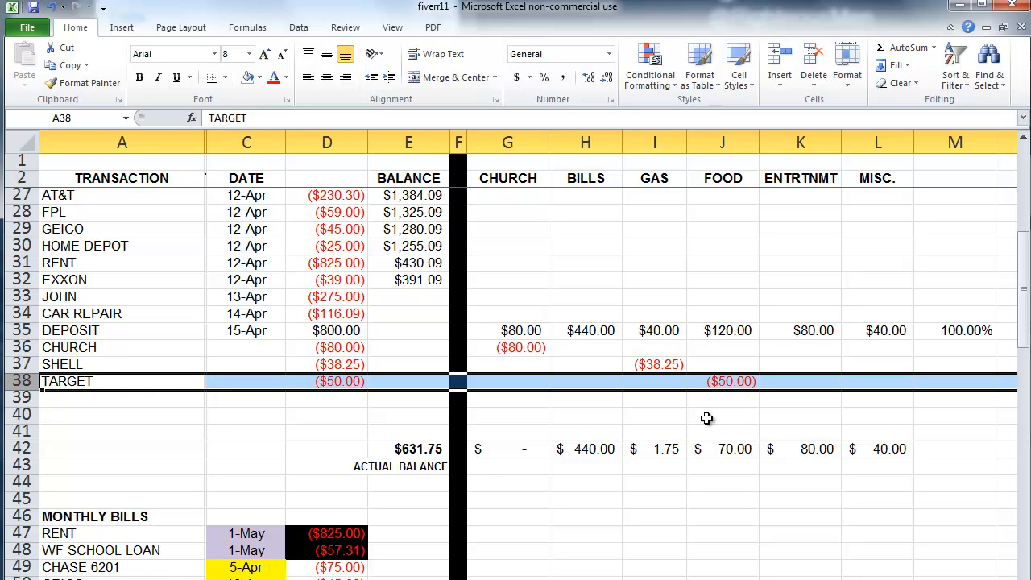
click(706, 416)
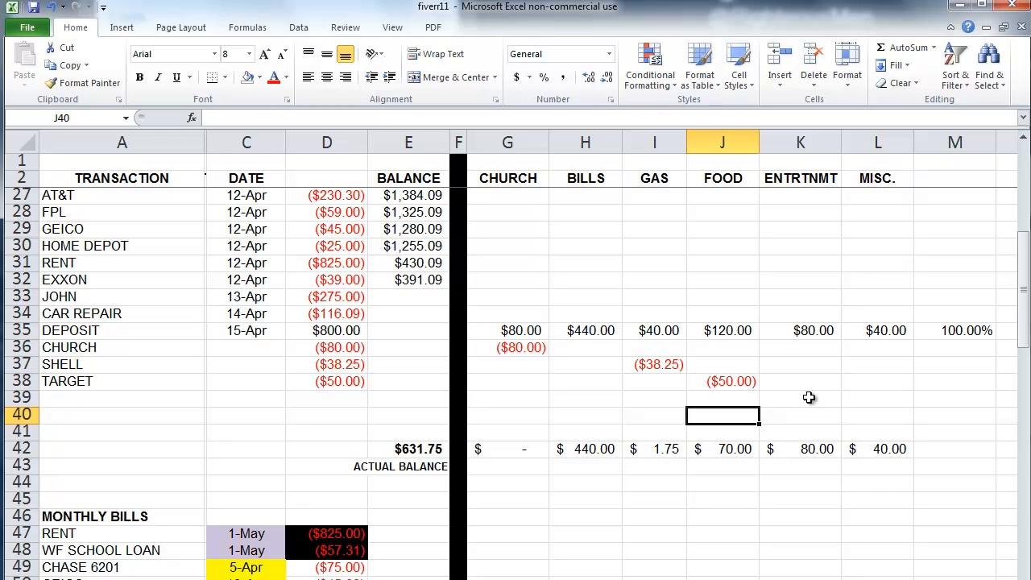
Step: Enter -35 in J38 for FOOD and -15 in L38 for MISC
click(750, 379)
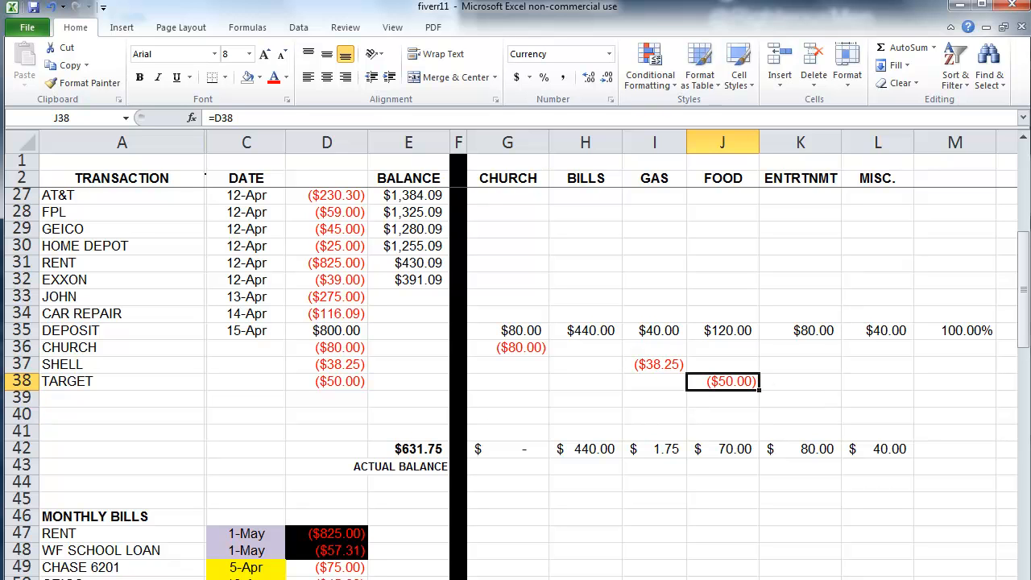
text(-)
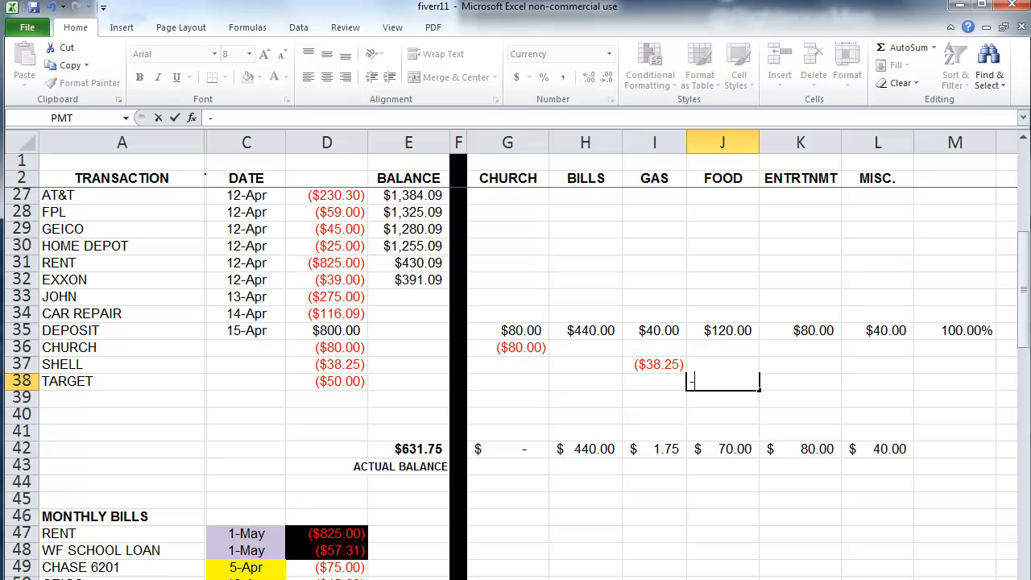
text(35)
key(Return)
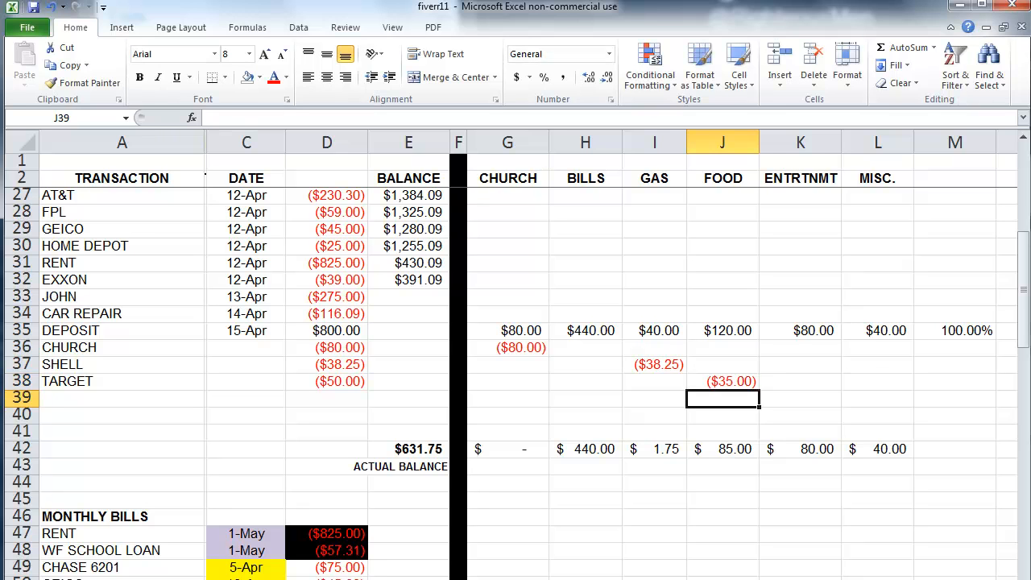
key(Up)
key(Right)
key(Right)
text(-15)
key(Return)
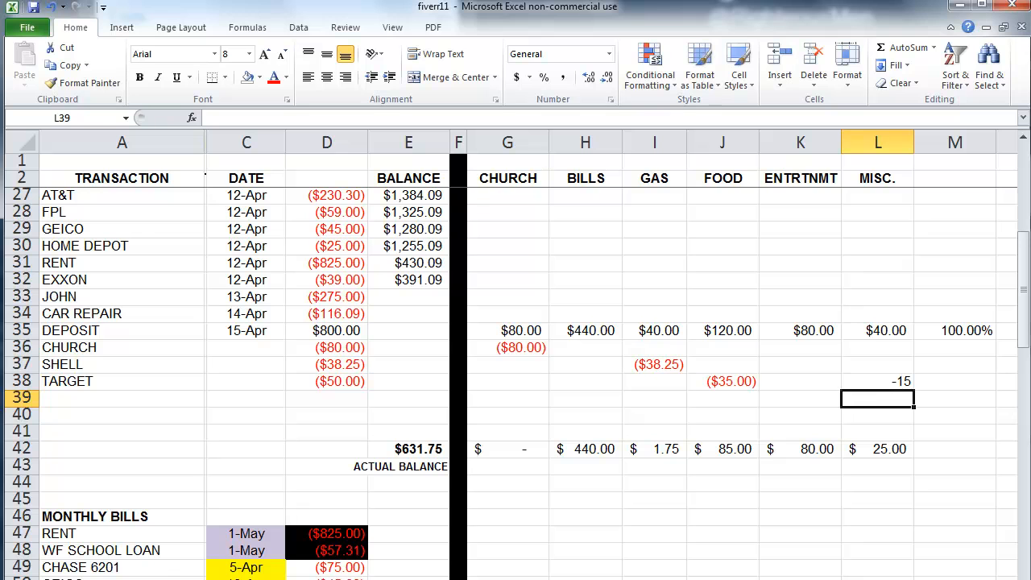
Step: Check the split amounts and the D38, I37, D37 and J38 entries
drag(735, 381, 871, 383)
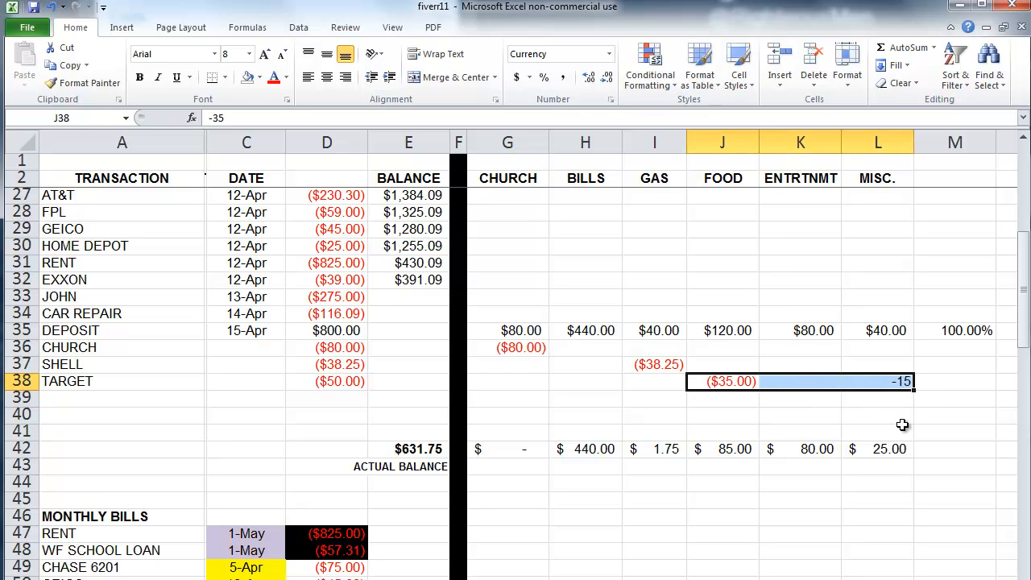
click(342, 381)
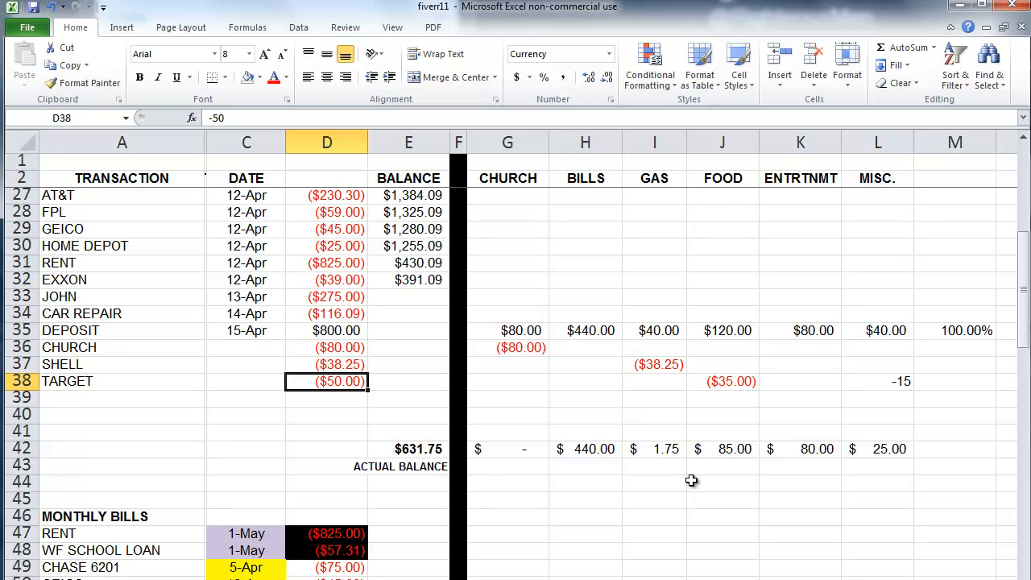
click(669, 368)
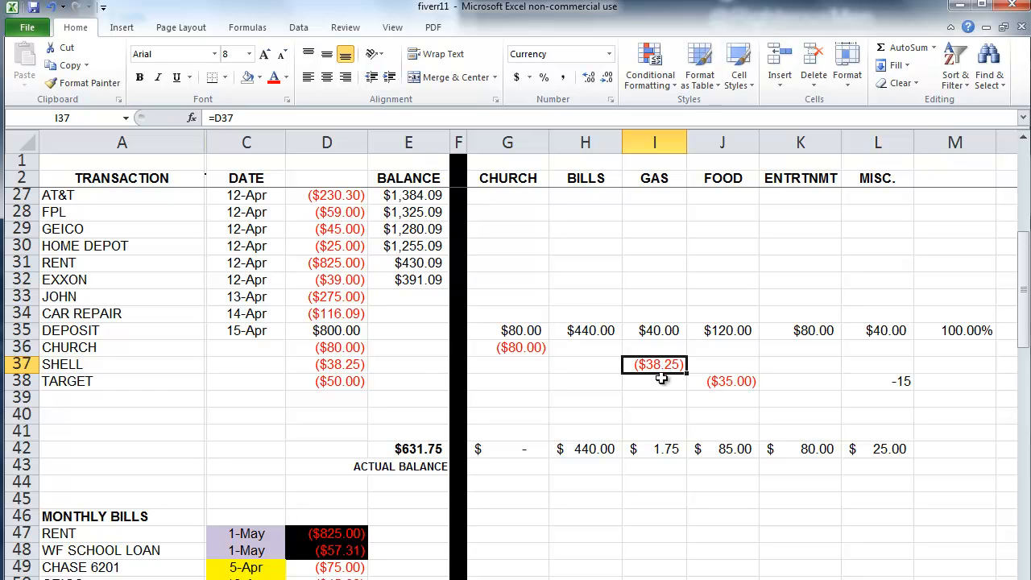
click(360, 364)
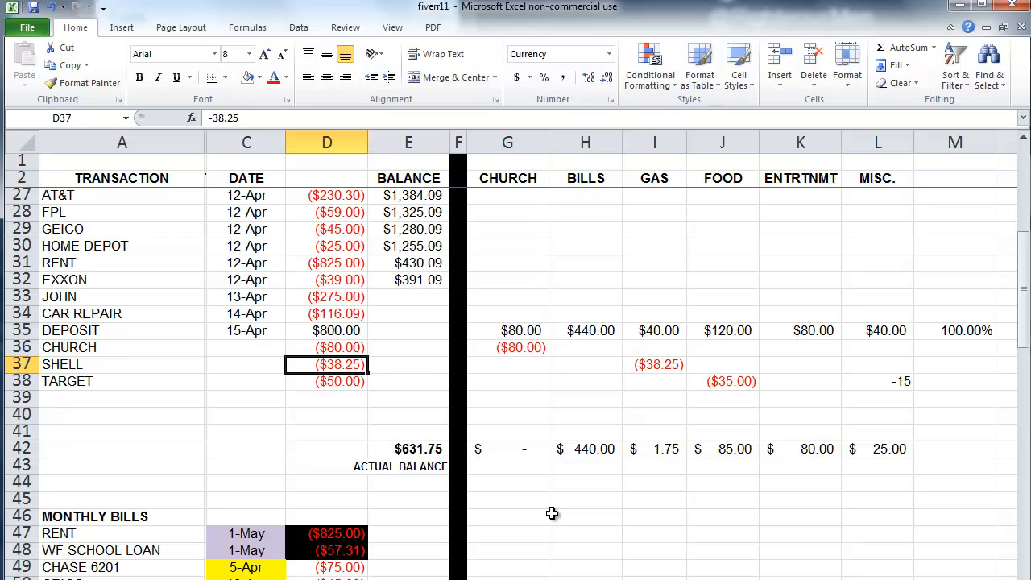
click(723, 387)
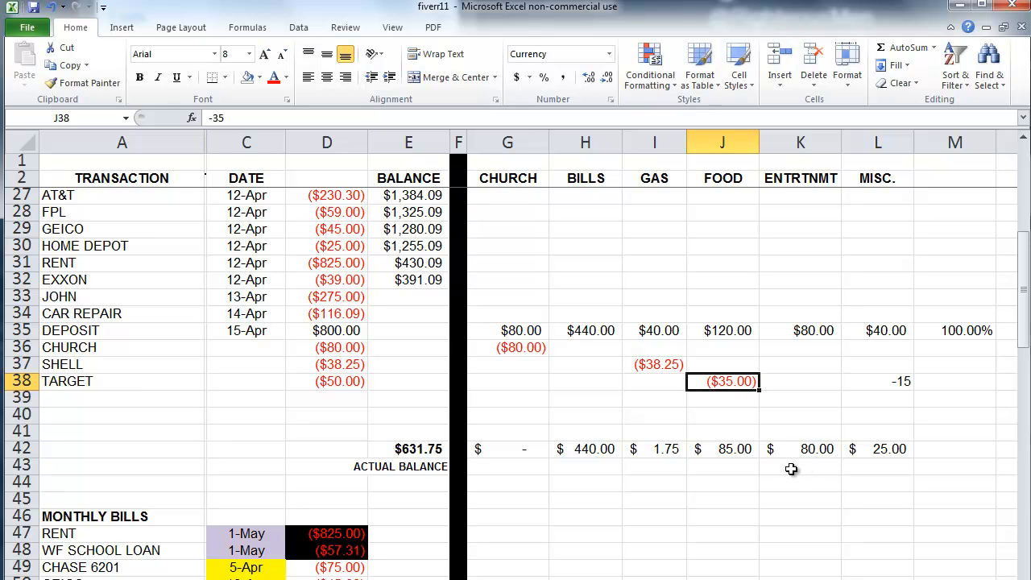
Step: Enter a NETFLIX transaction in row 39 with amount -10
click(142, 397)
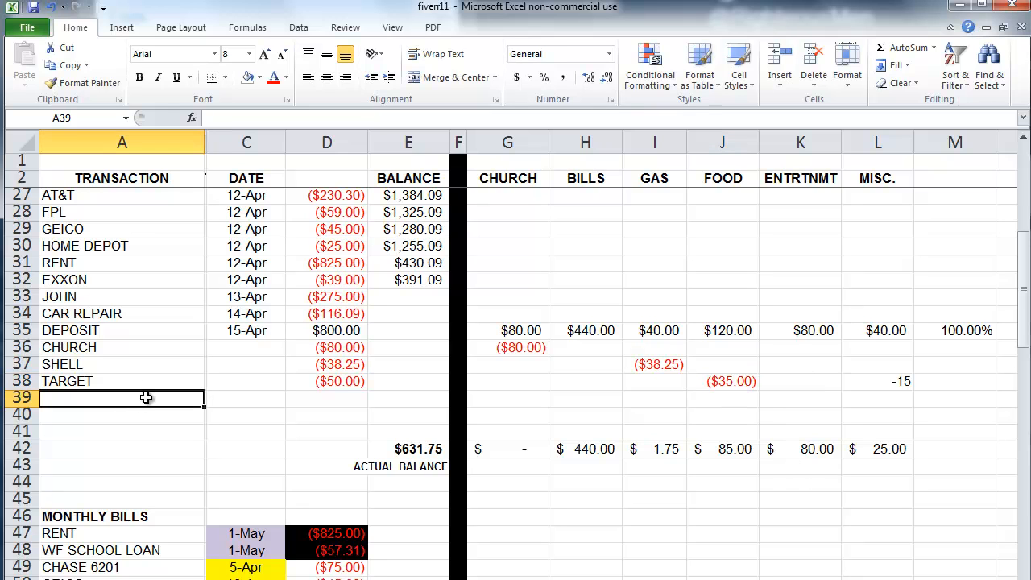
text(NETFLIX)
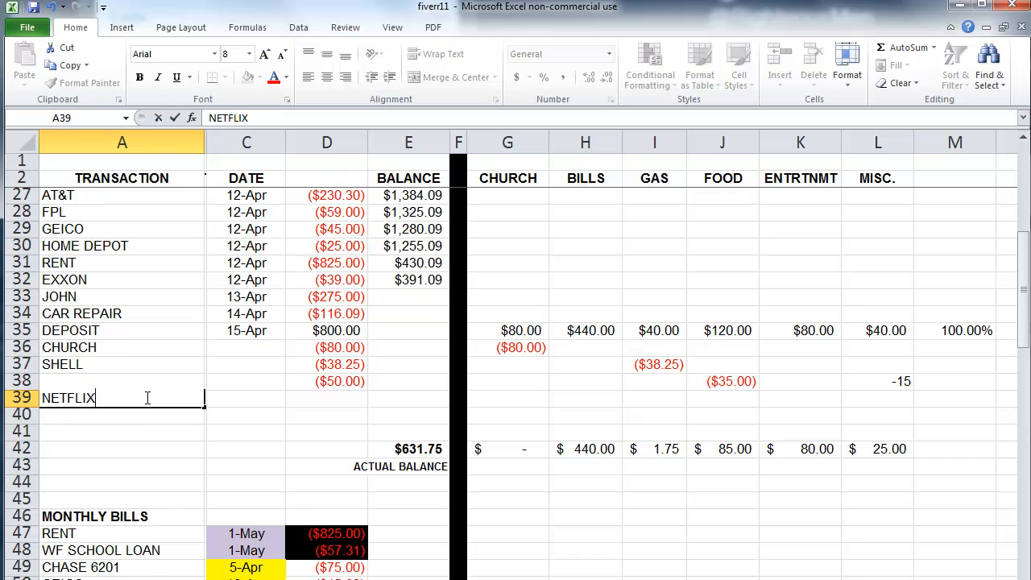
key(Tab)
key(Tab)
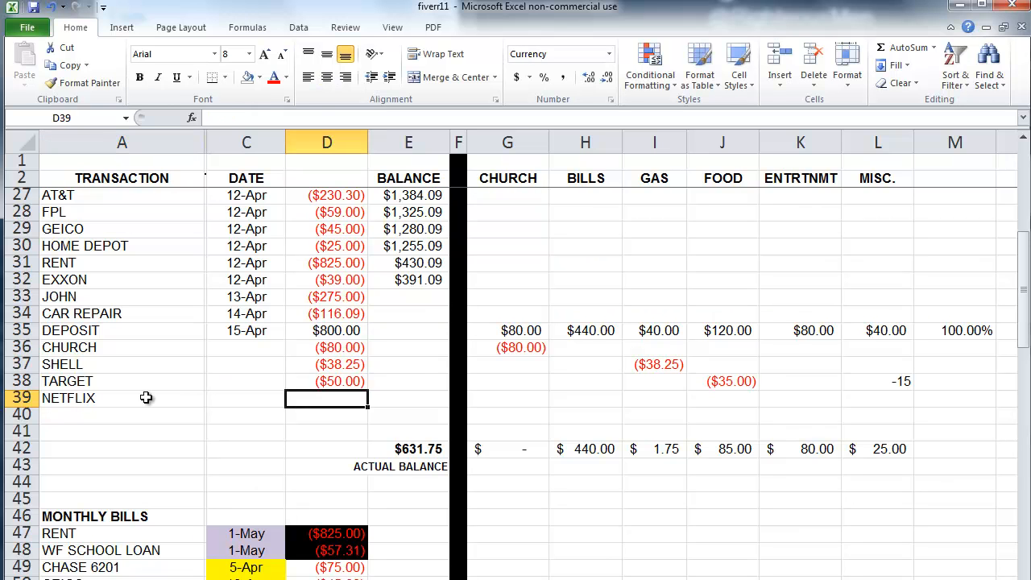
text(-10)
key(Tab)
key(Tab)
key(Tab)
key(Tab)
key(Tab)
key(Tab)
key(Tab)
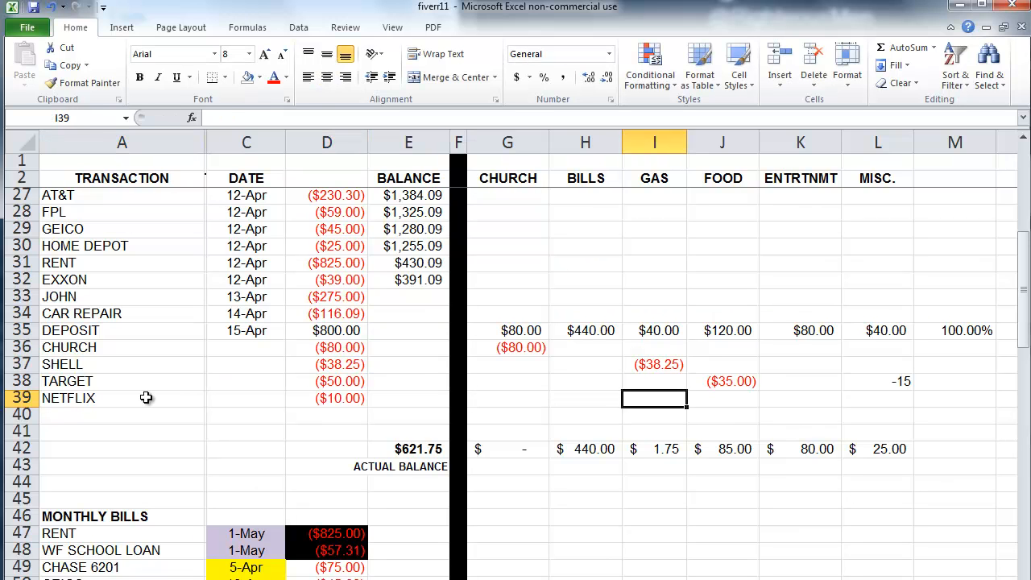
Step: Put =D39 in K39 to charge NETFLIX to ENTRTNMT
text(=)
key(Left)
key(Left)
key(Left)
key(Left)
key(Left)
key(Left)
key(Left)
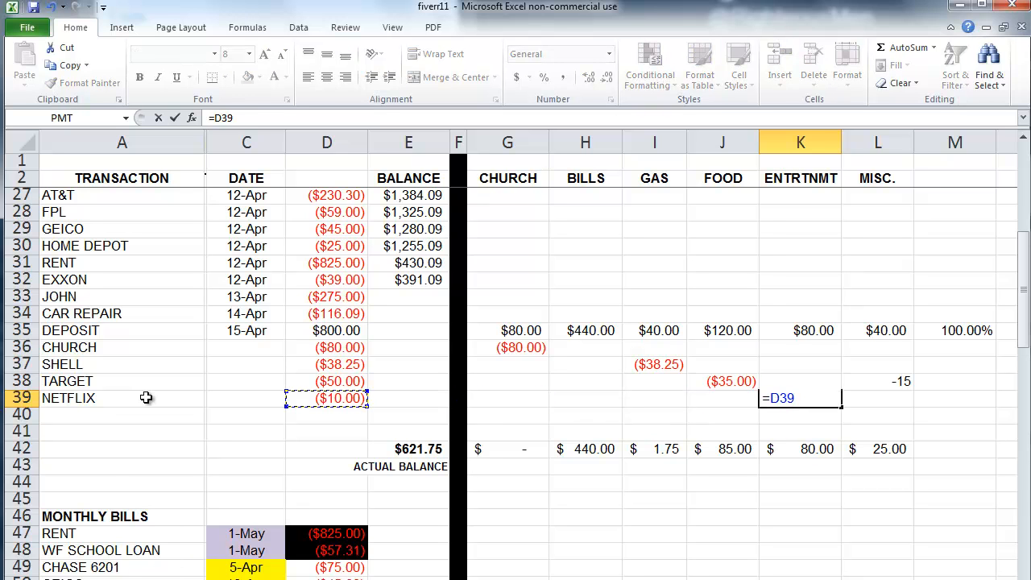
key(Return)
scroll(146, 399, down, 1)
scroll(145, 400, down, 1)
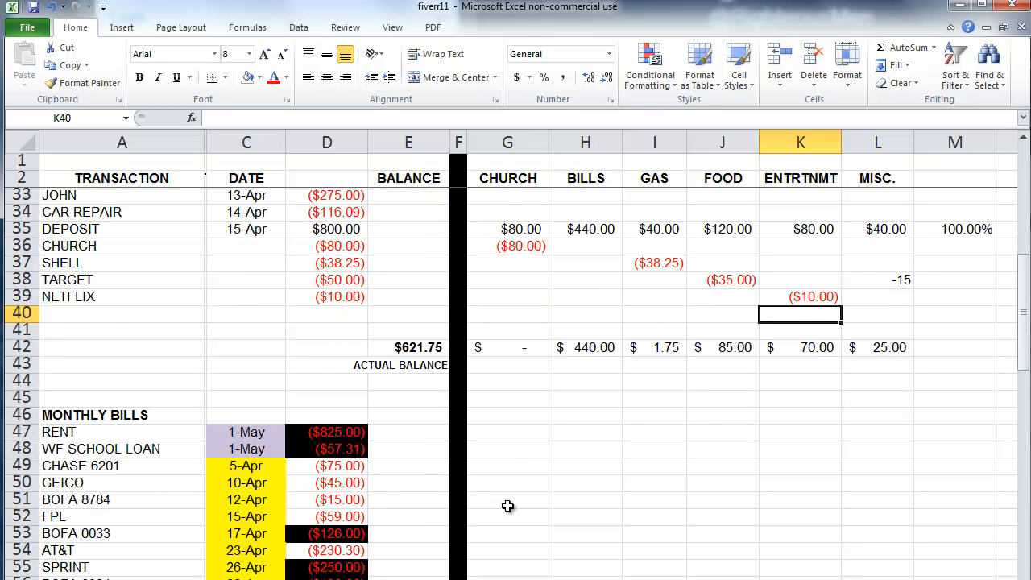
Step: Enter 4/16 in C36 and copy that 16-Apr date down through C39
click(266, 246)
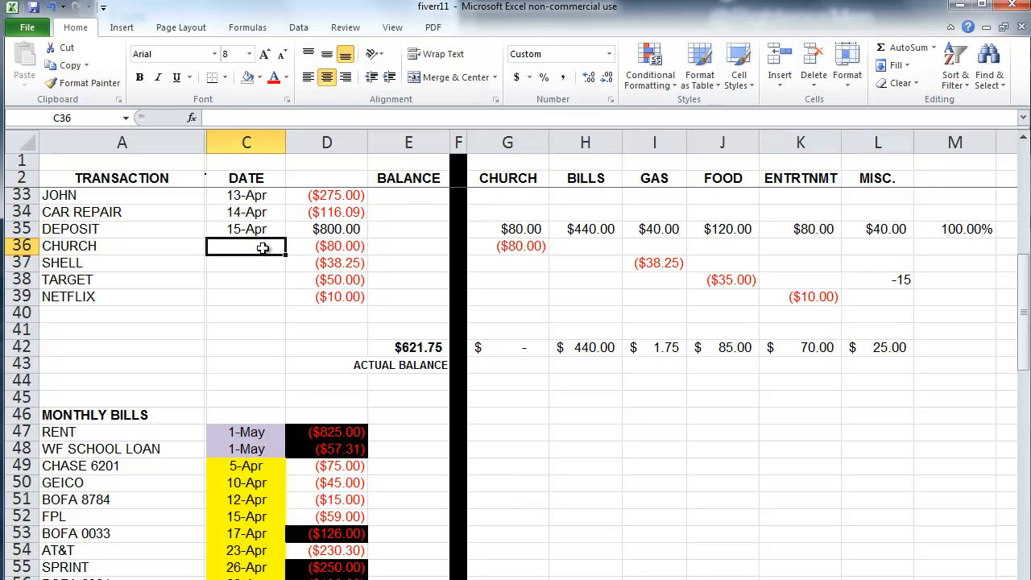
text(4/16)
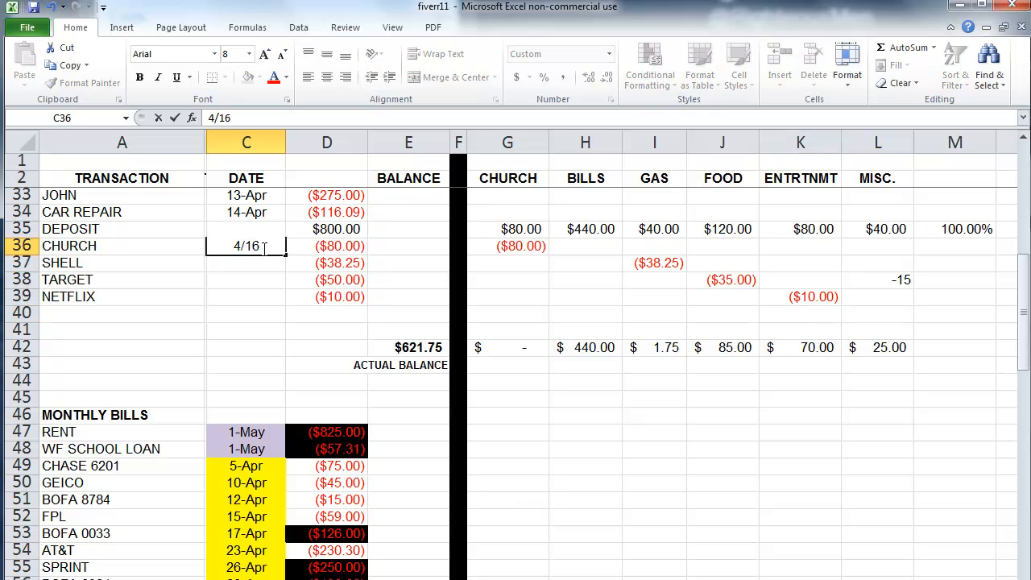
key(Return)
drag(287, 254, 277, 305)
click(343, 314)
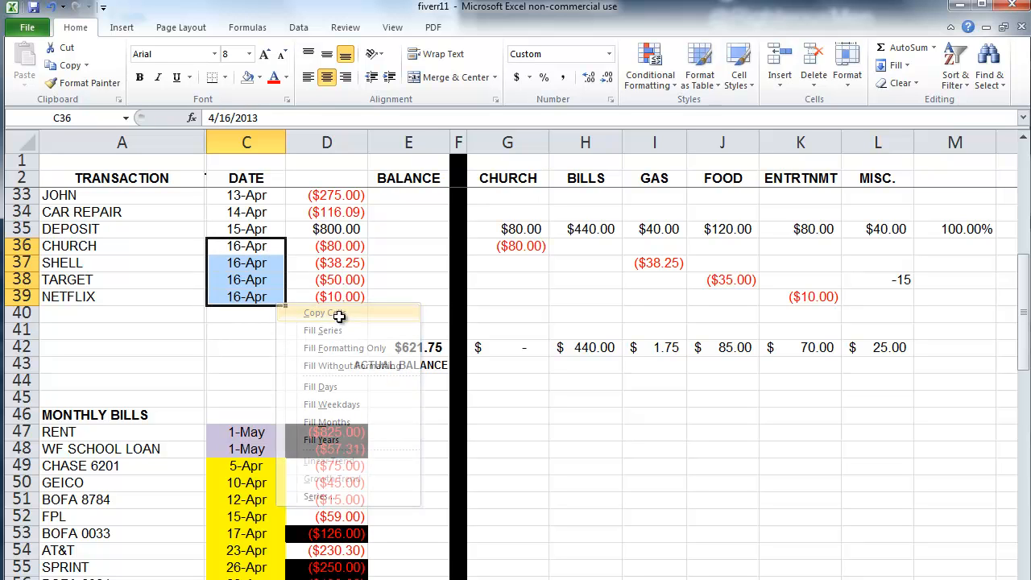
click(253, 362)
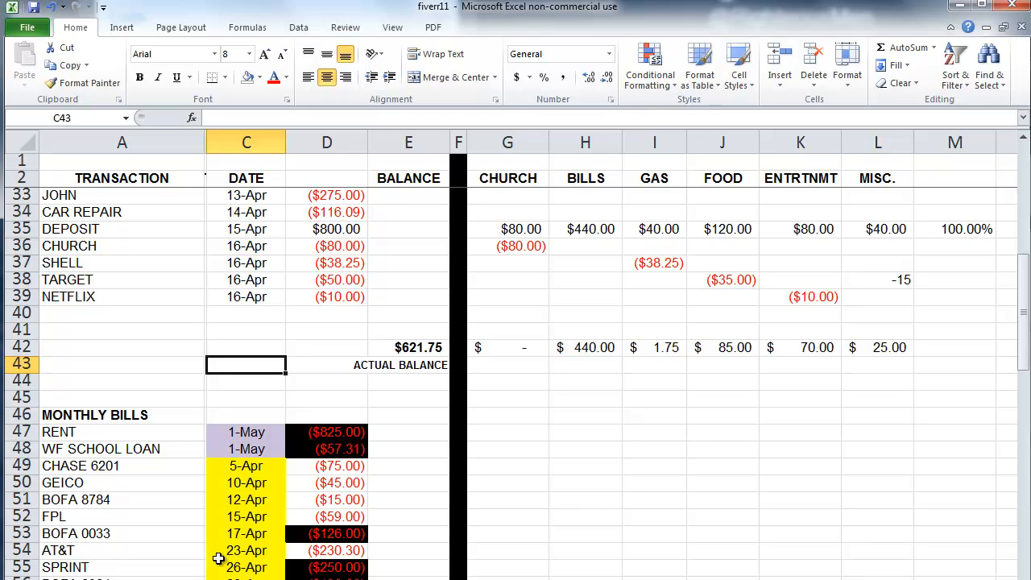
Step: Enter a BOFA 0033 transaction in row 40 with amount -150
click(88, 316)
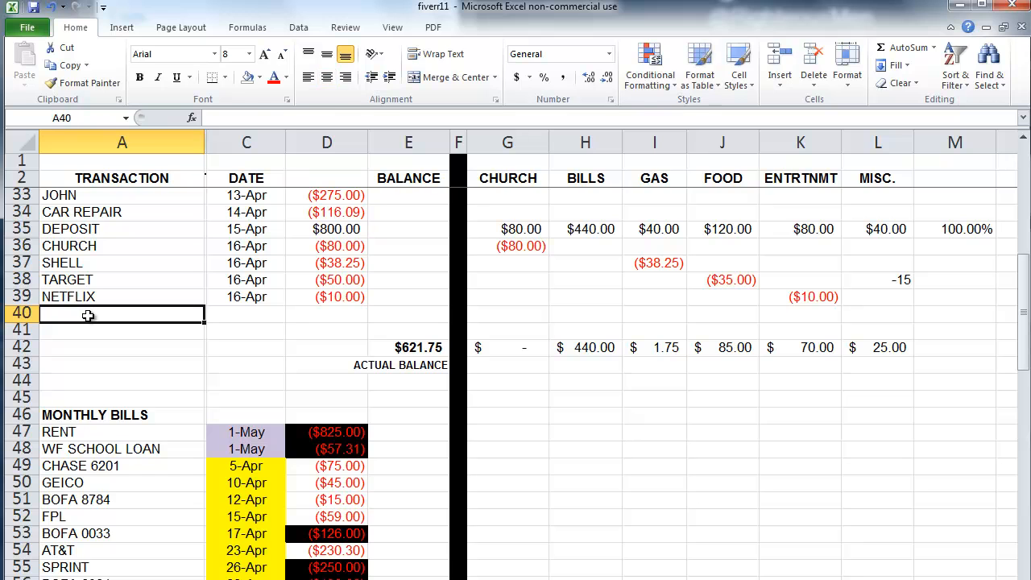
text(BOFA 0033)
key(Tab)
key(Tab)
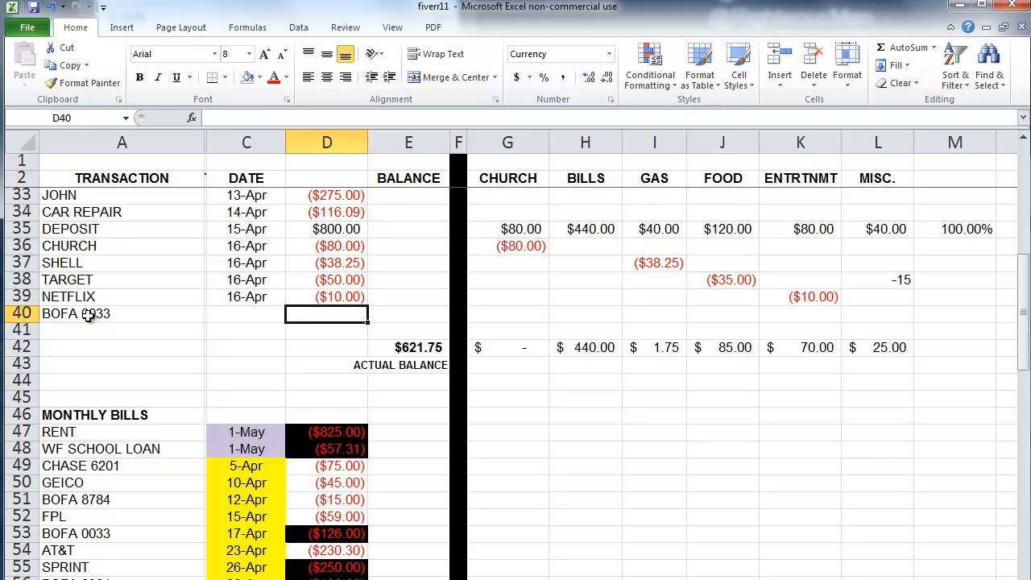
drag(319, 436, 334, 571)
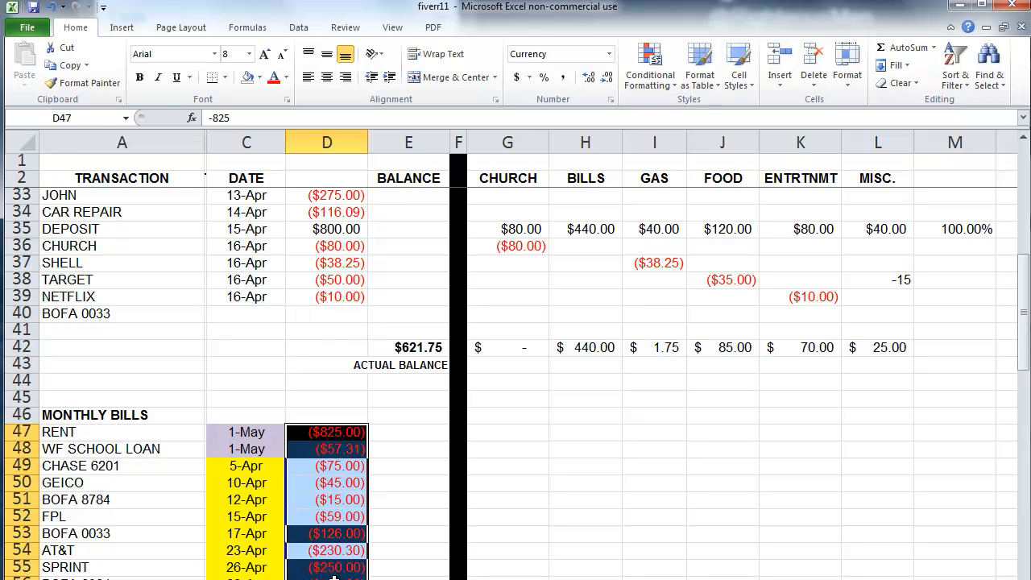
click(421, 531)
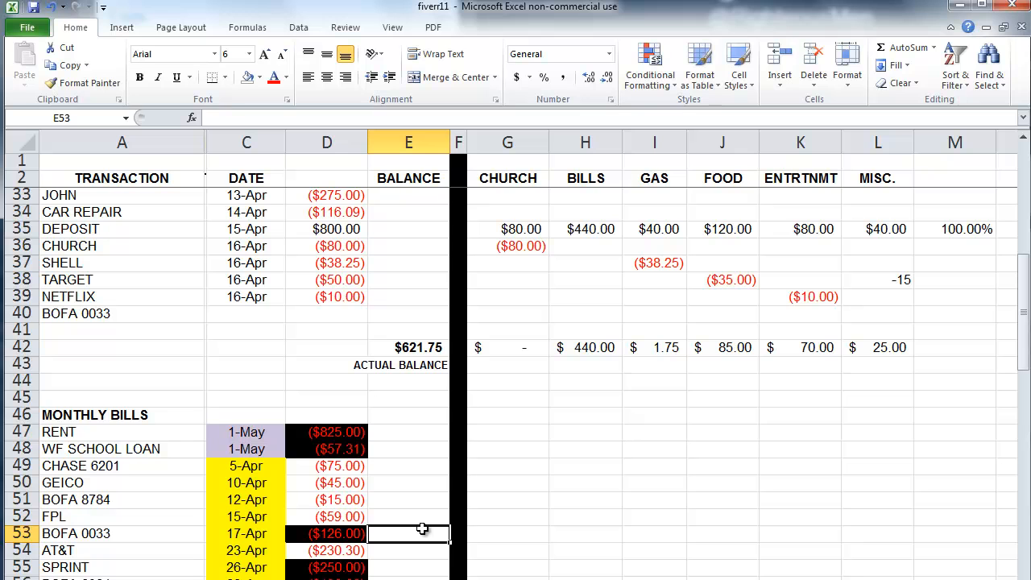
click(343, 317)
text(-150)
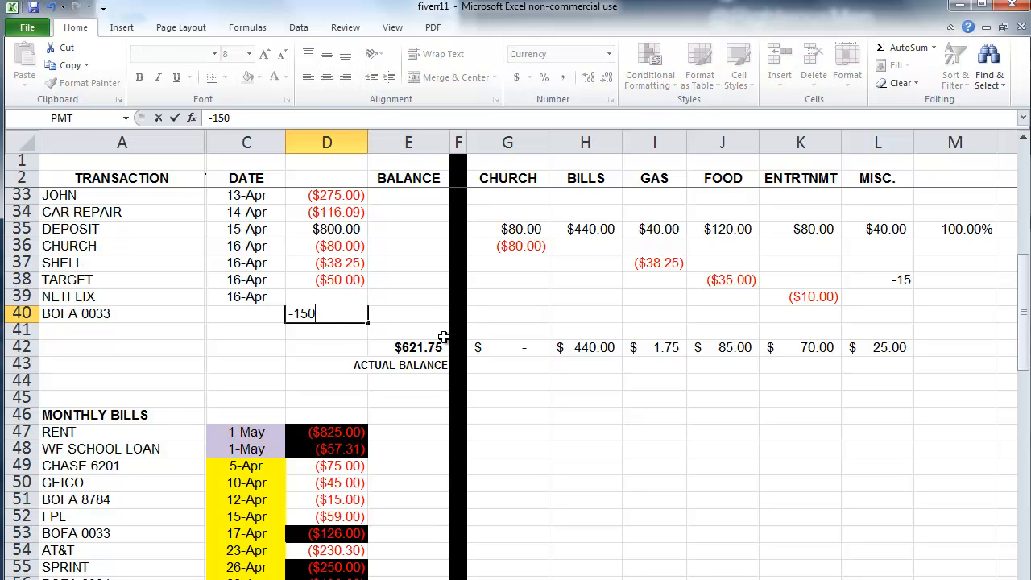
key(Return)
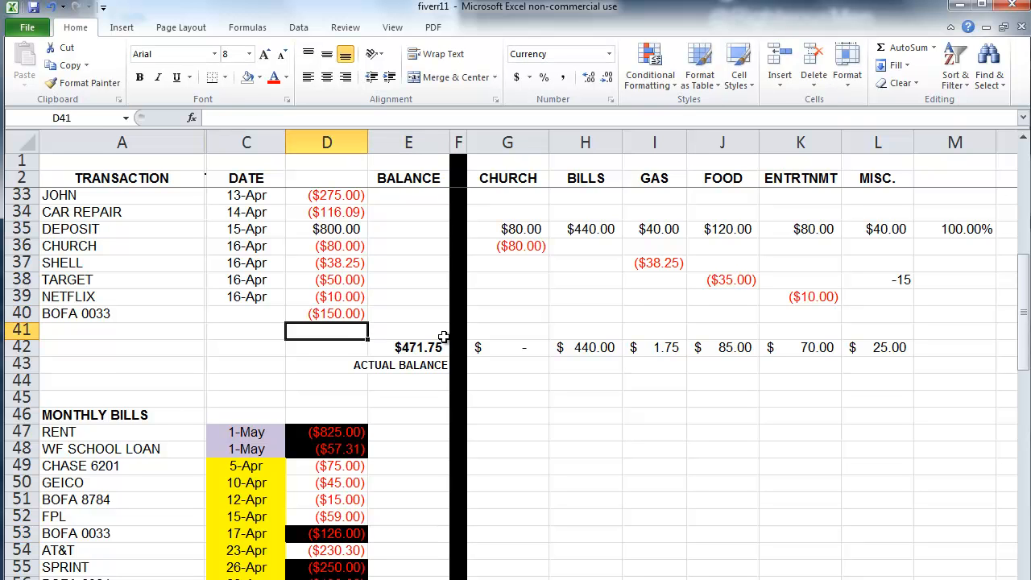
Step: Put =D40 in H40 to file BOFA 0033 under Bills
click(609, 312)
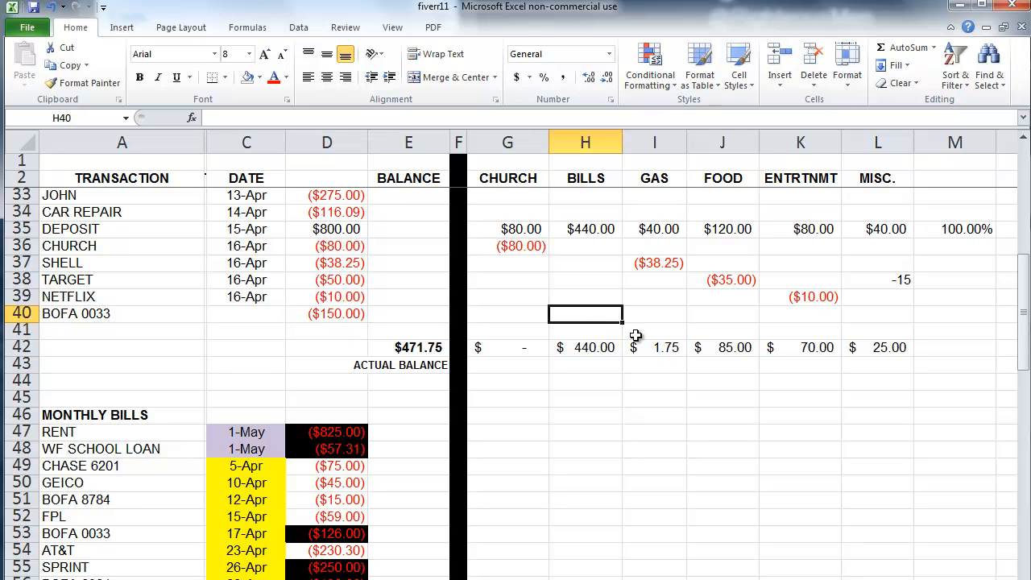
text(=)
click(346, 314)
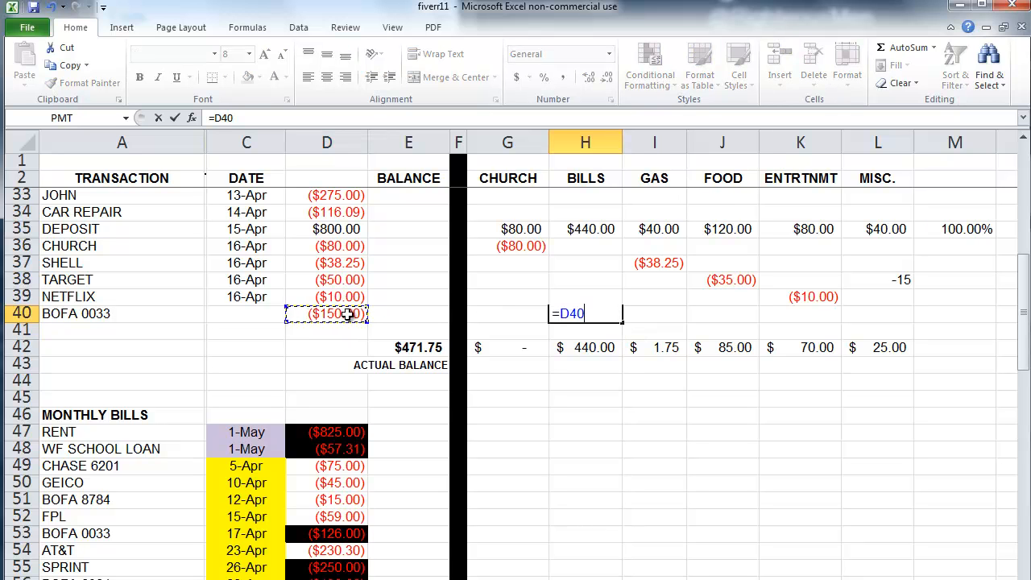
key(Return)
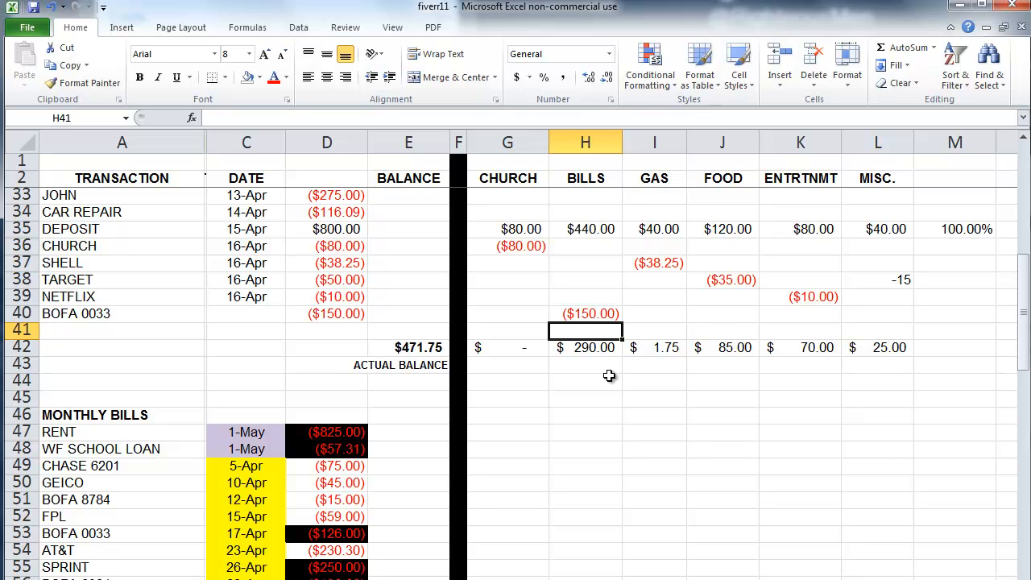
Step: Set the monthly BOFA 0033 amount in D53 to No Fill
click(363, 535)
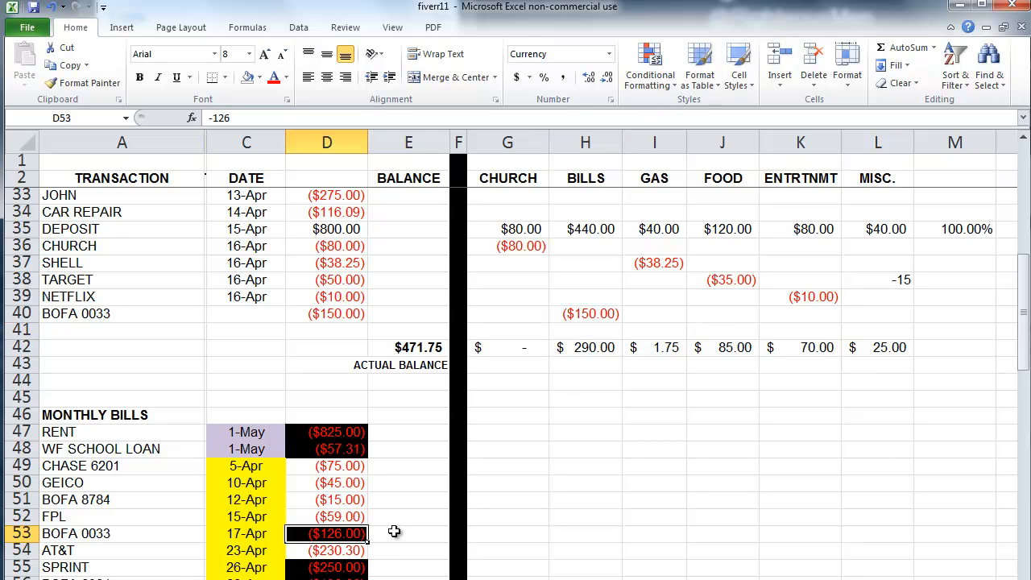
click(247, 80)
click(421, 499)
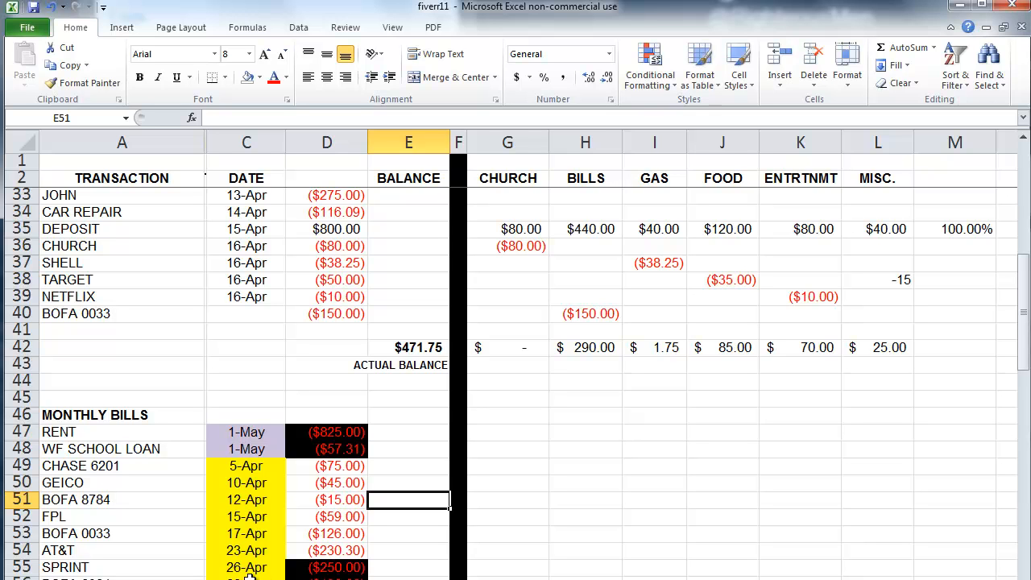
click(598, 351)
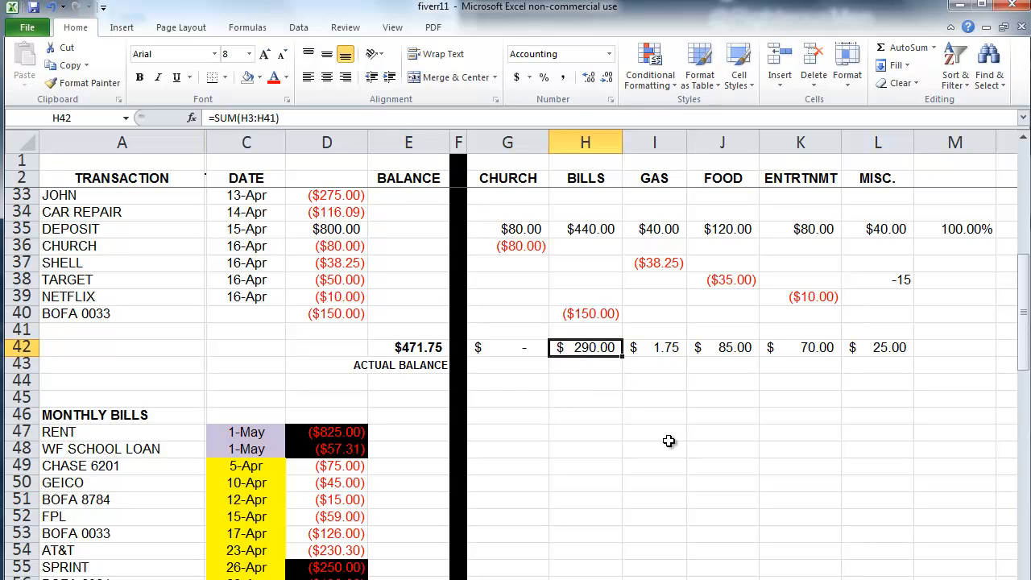
Step: Insert five blank sheet rows at rows 41–45
drag(293, 323, 318, 399)
click(785, 87)
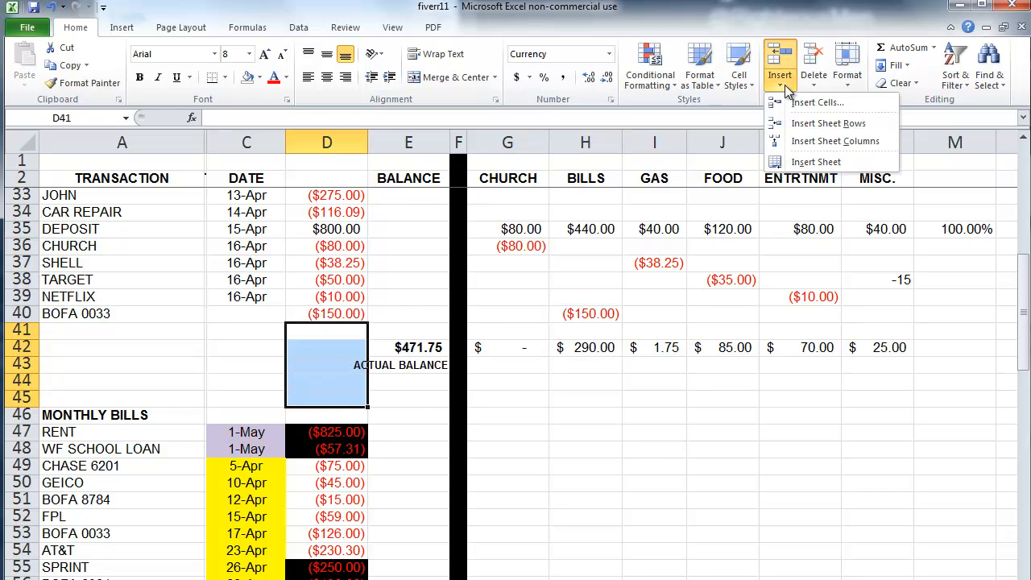
click(797, 123)
scroll(760, 315, down, 1)
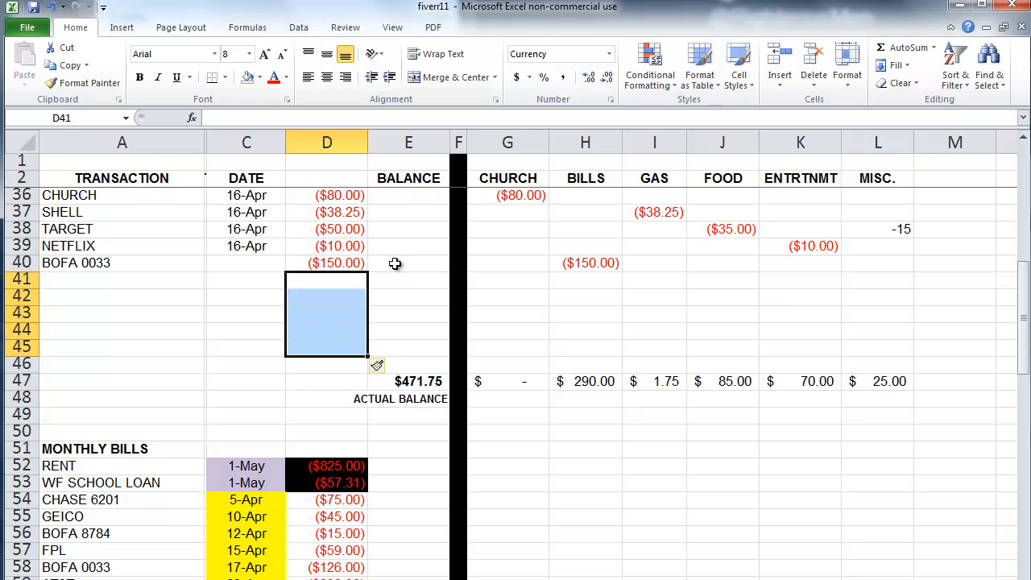
Step: Start typing AUTO in A41, dismissing the AT&T autocomplete suggestion
click(109, 278)
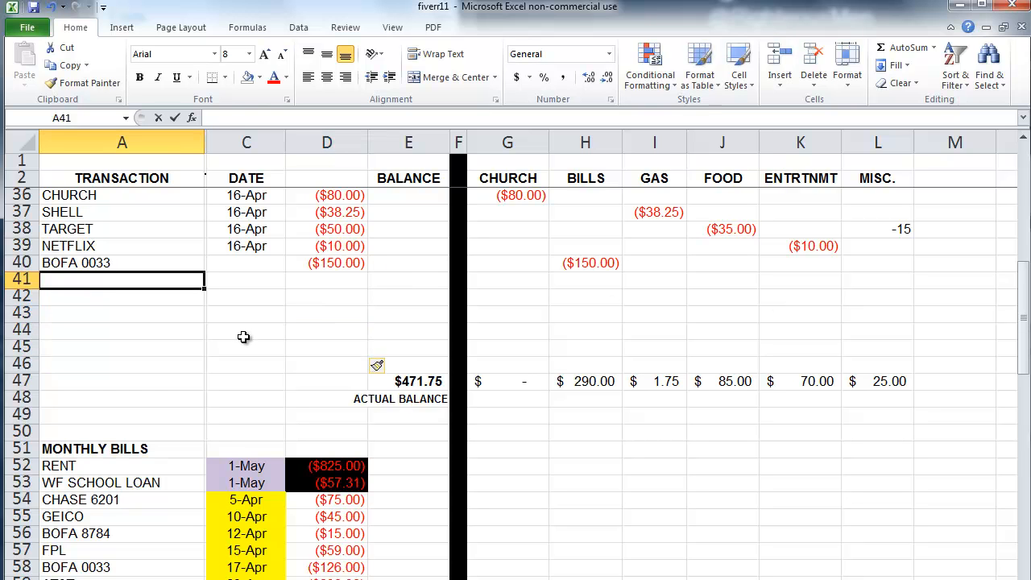
text(AT)
key(BackSpace)
key(BackSpace)
Step: Finish the AUTO ZONE name in A41 and enter -35 in D41
text(UTO ZONE)
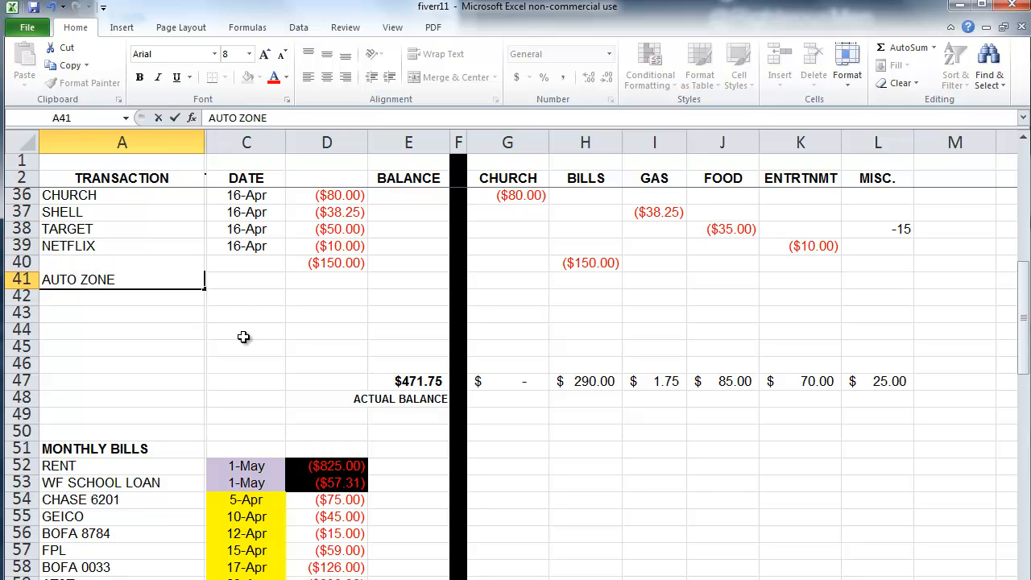
key(Tab)
key(Tab)
text(-35)
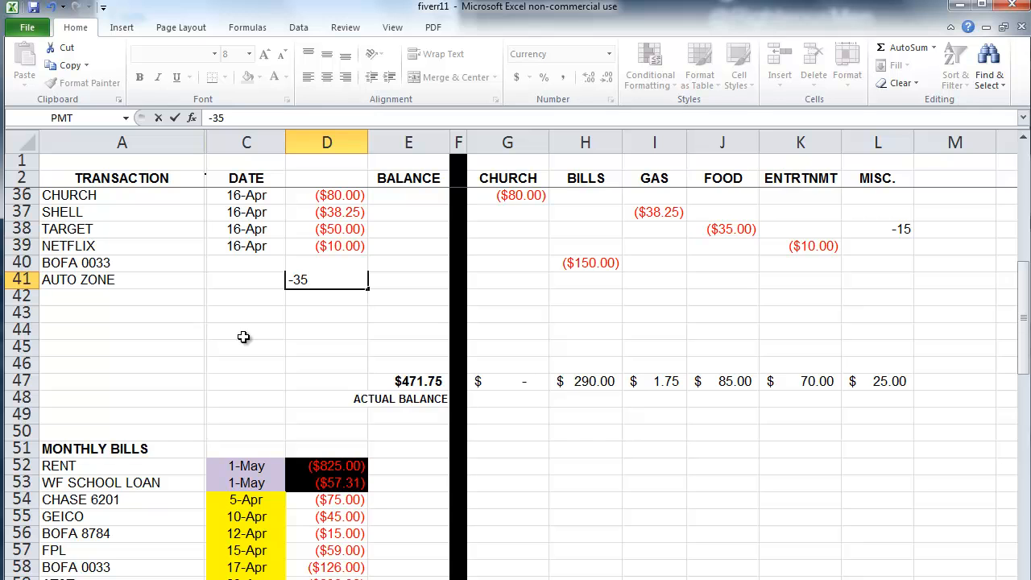
key(Return)
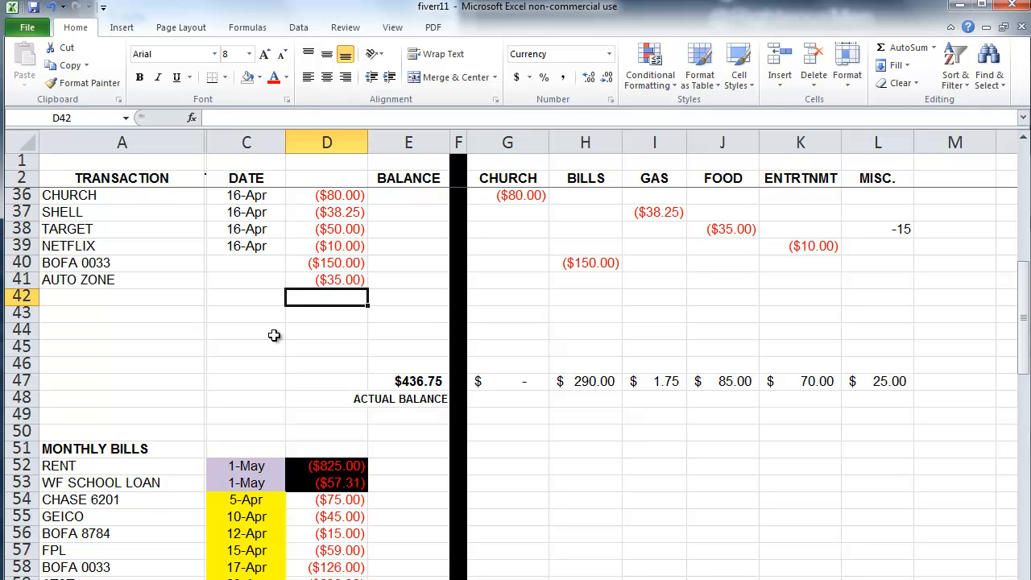
Step: Put =D41 in L41 to charge AUTO ZONE to Misc
click(866, 282)
click(873, 380)
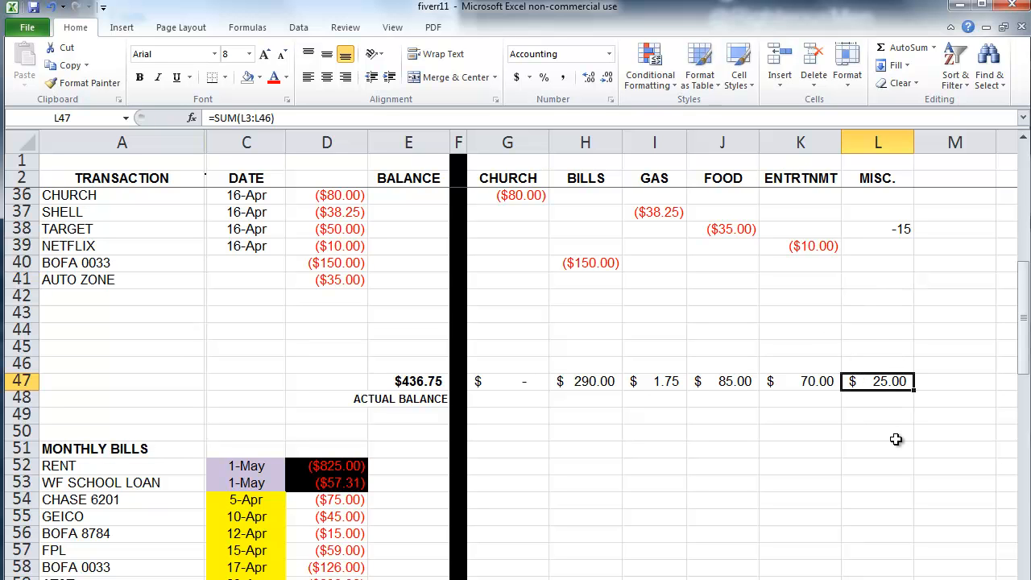
click(906, 284)
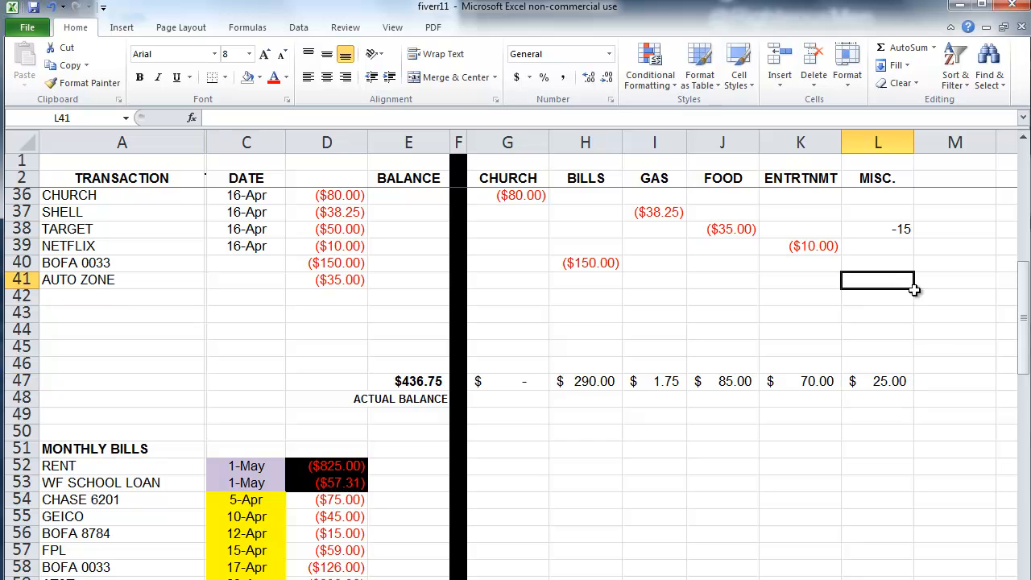
text(=)
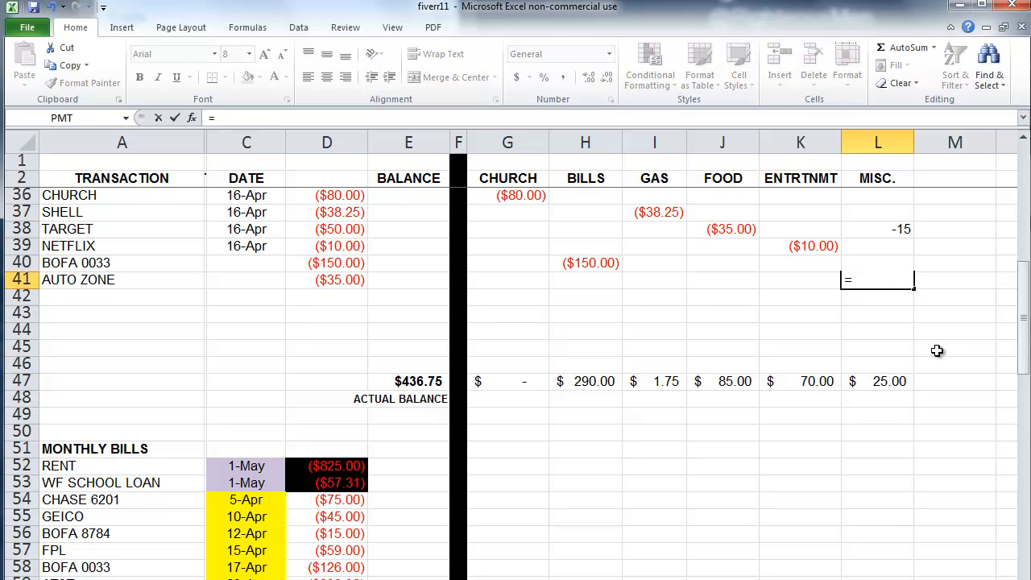
click(357, 279)
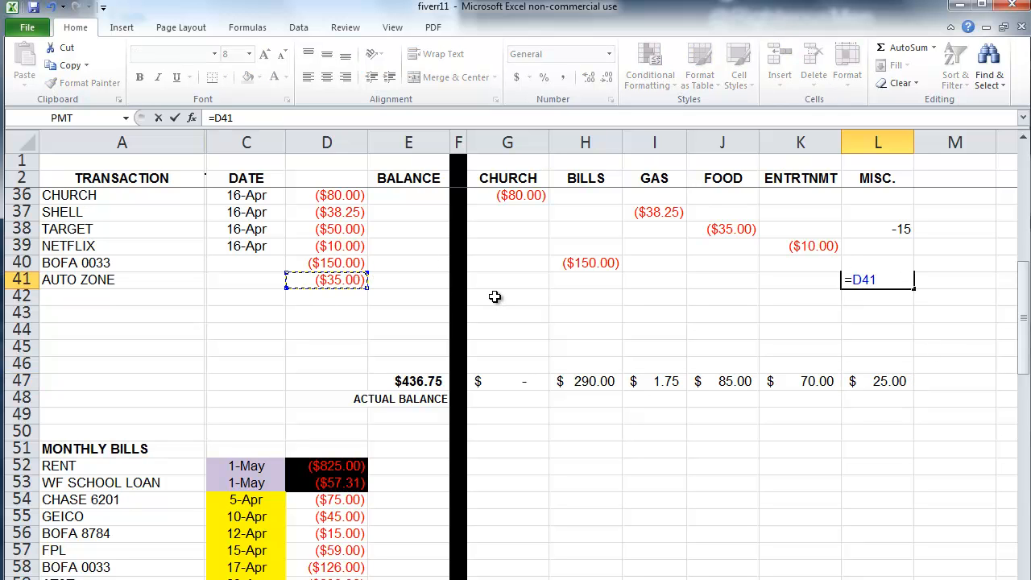
key(Return)
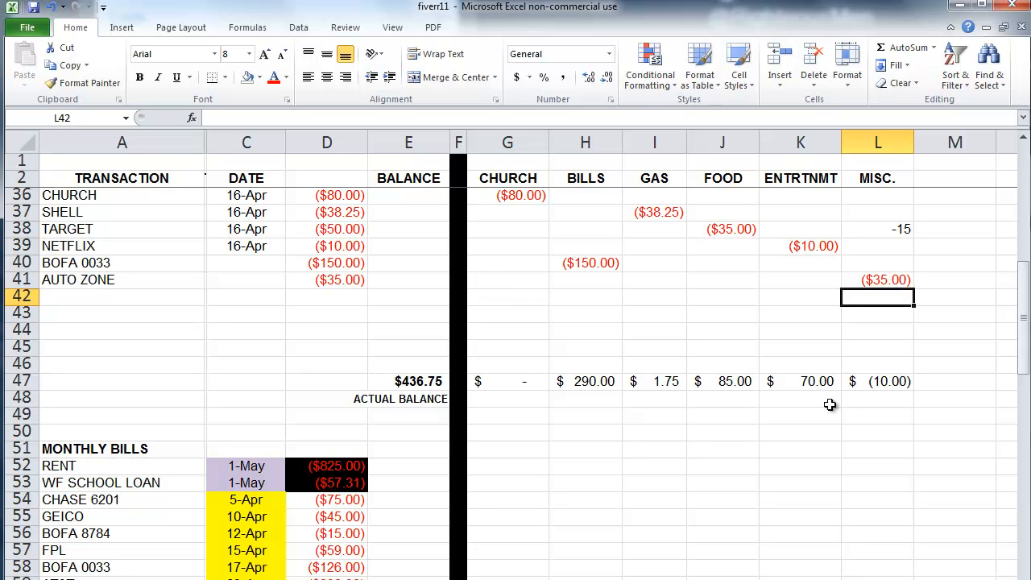
click(890, 385)
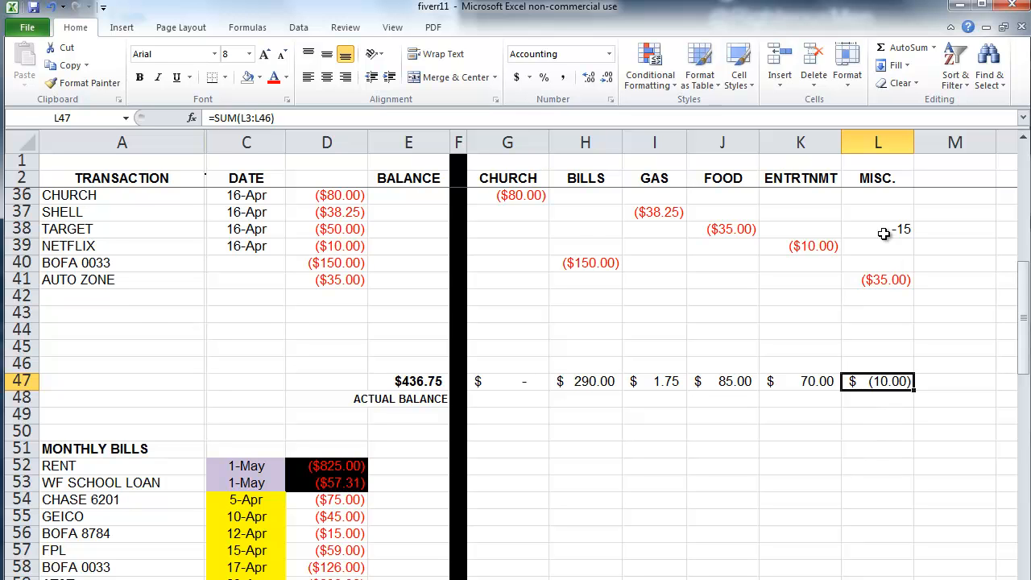
click(885, 234)
scroll(753, 339, up, 1)
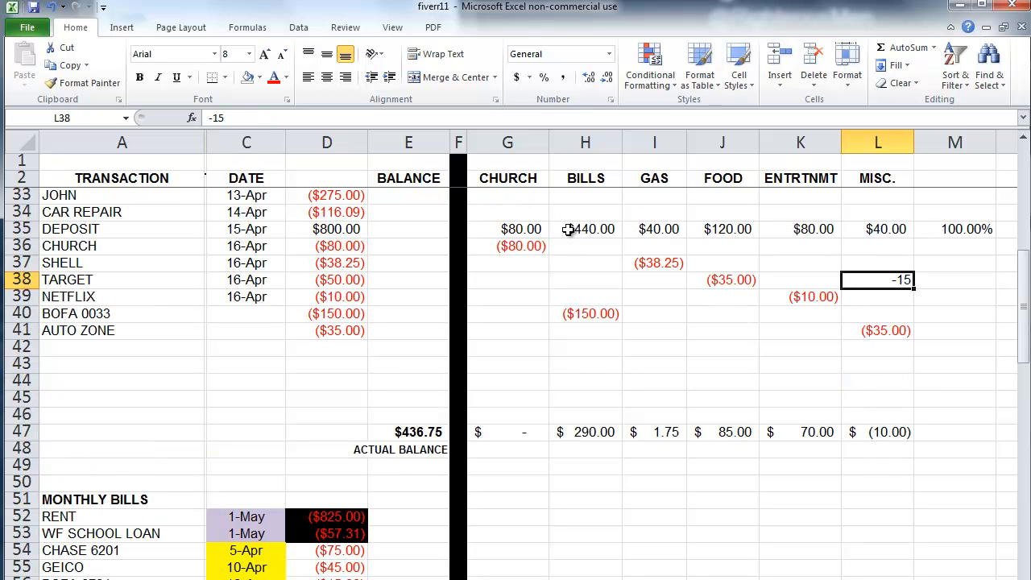
drag(524, 229, 884, 229)
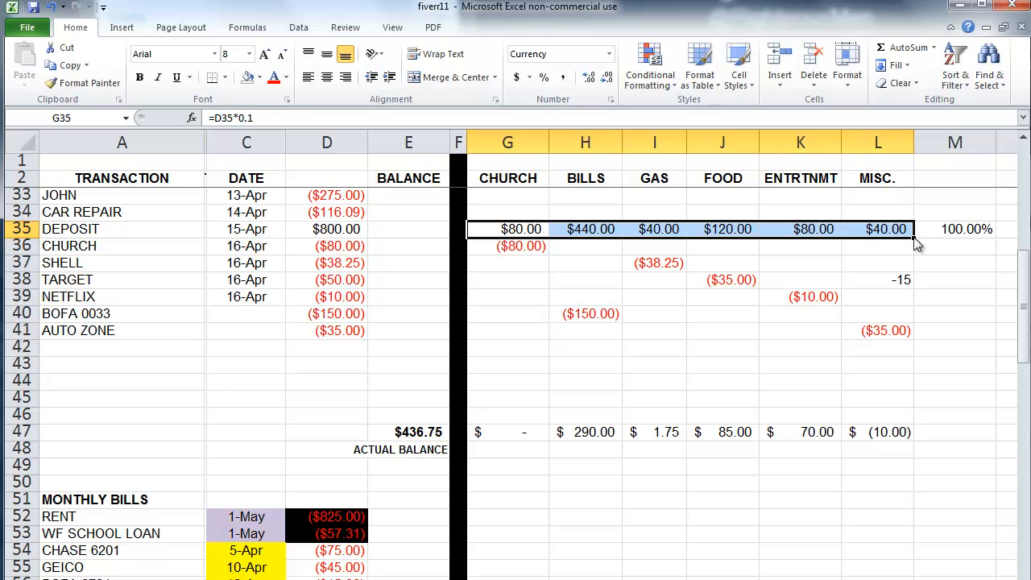
drag(915, 242, 914, 444)
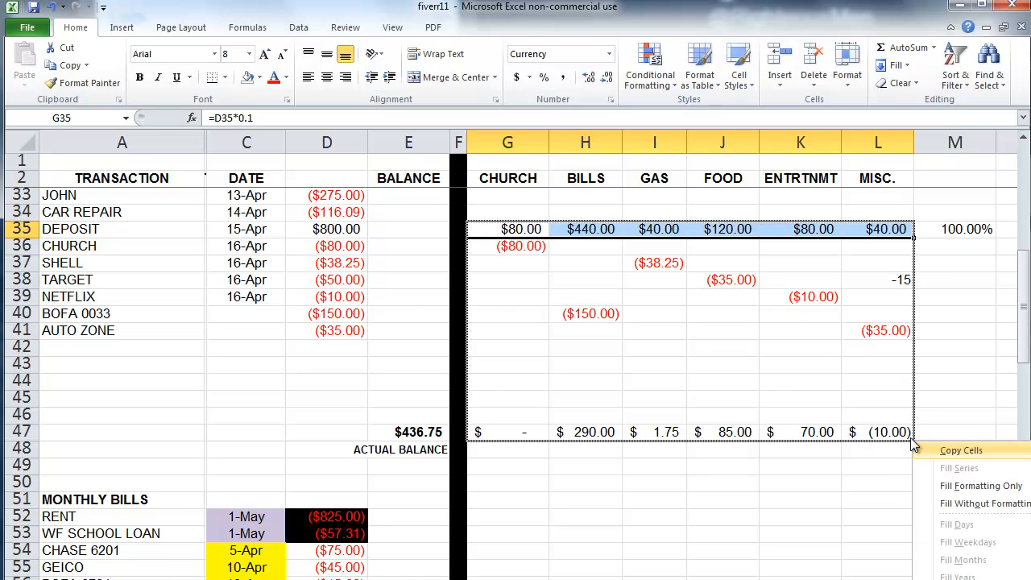
click(969, 486)
click(776, 516)
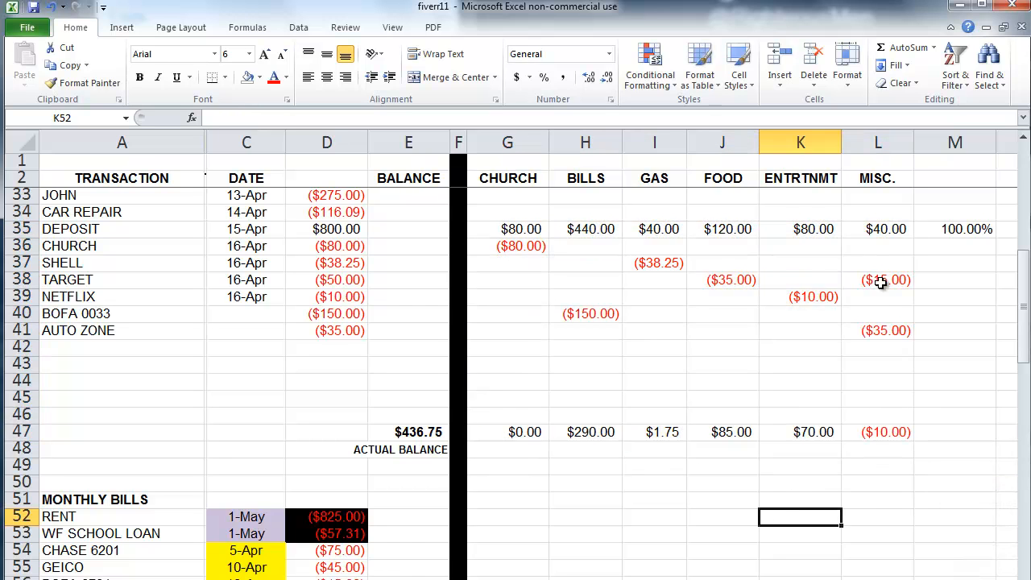
click(892, 438)
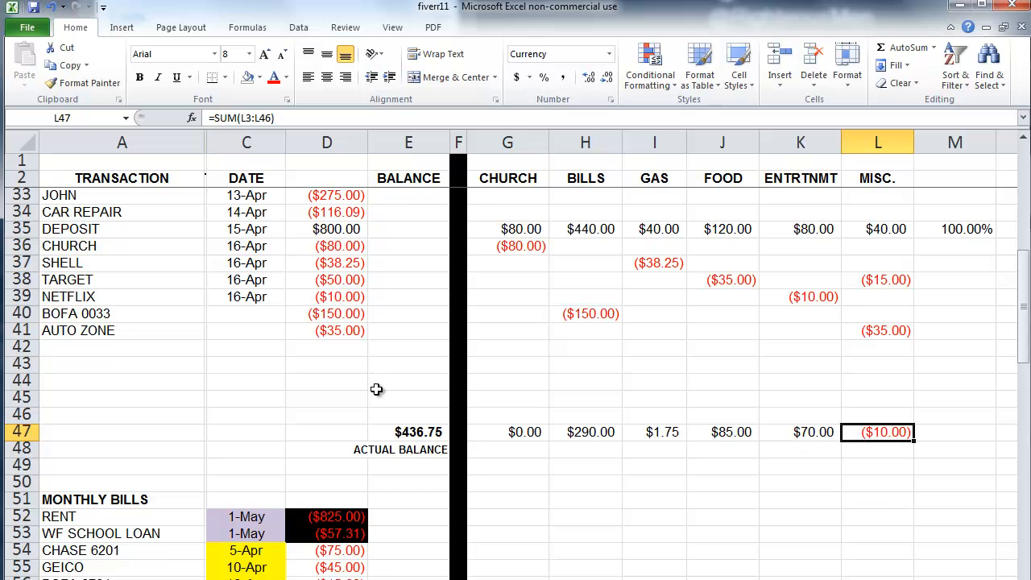
Step: Add MACARONI GRILL for -23 in row 42, echoed as =D42 in FOOD
click(123, 349)
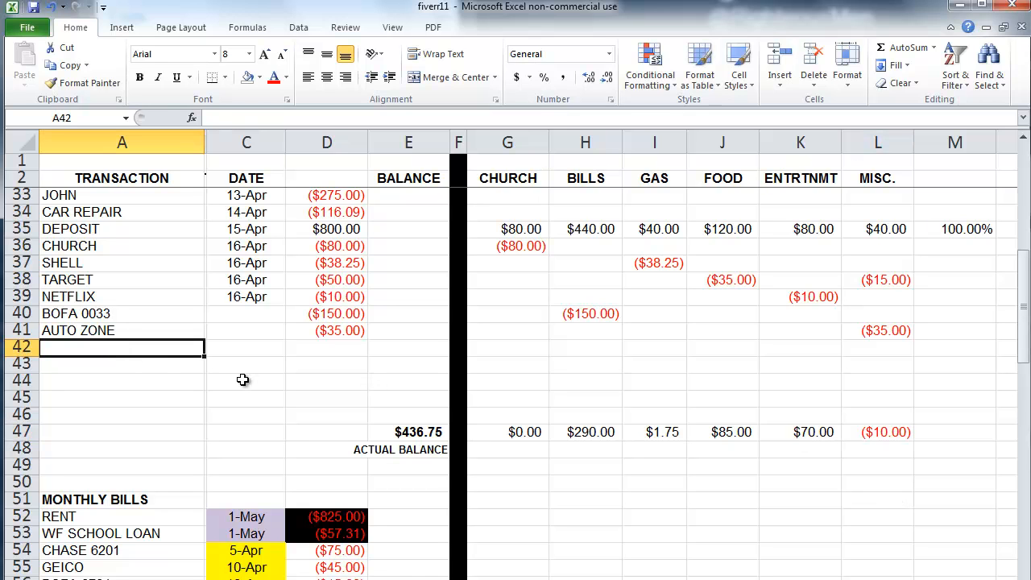
text(MACA)
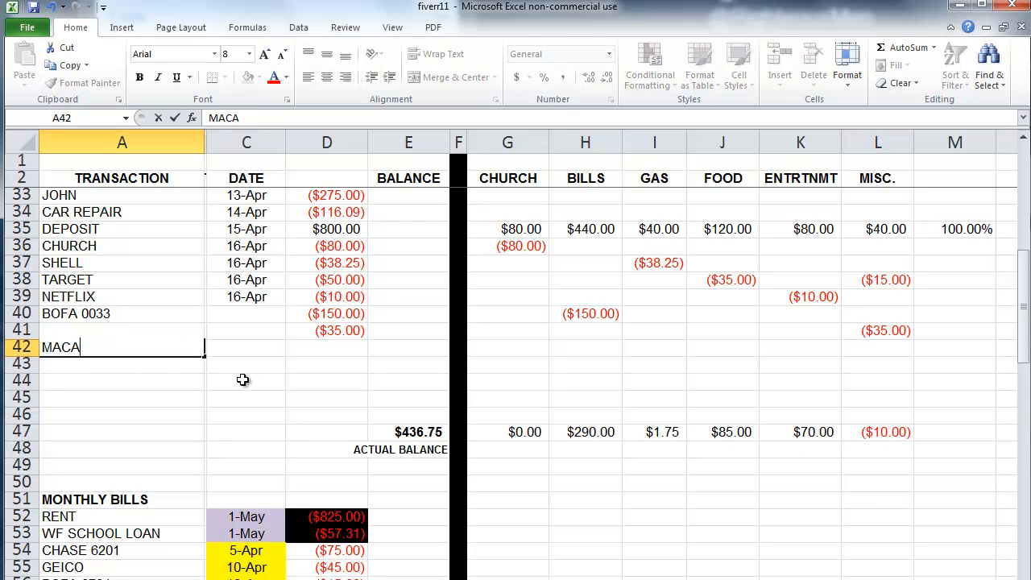
text(RONI GRILL)
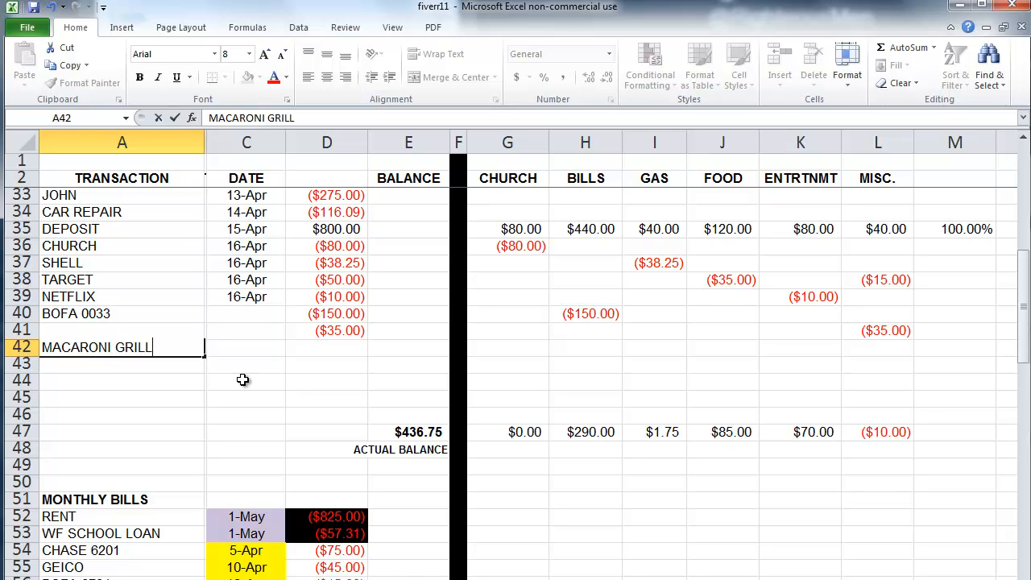
key(Tab)
key(Tab)
text(-23)
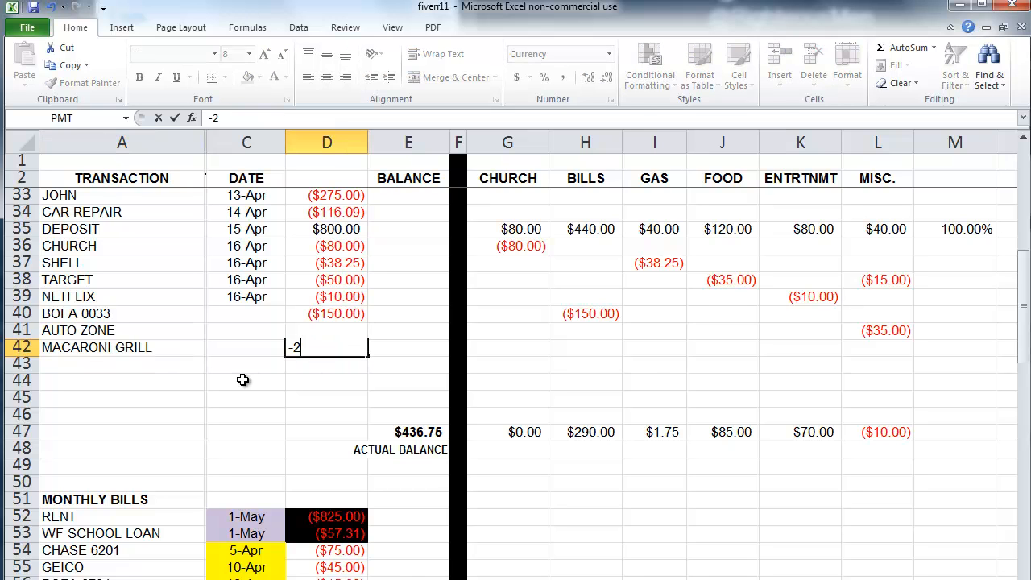
key(Tab)
key(Tab)
key(Tab)
key(Tab)
key(Tab)
key(Tab)
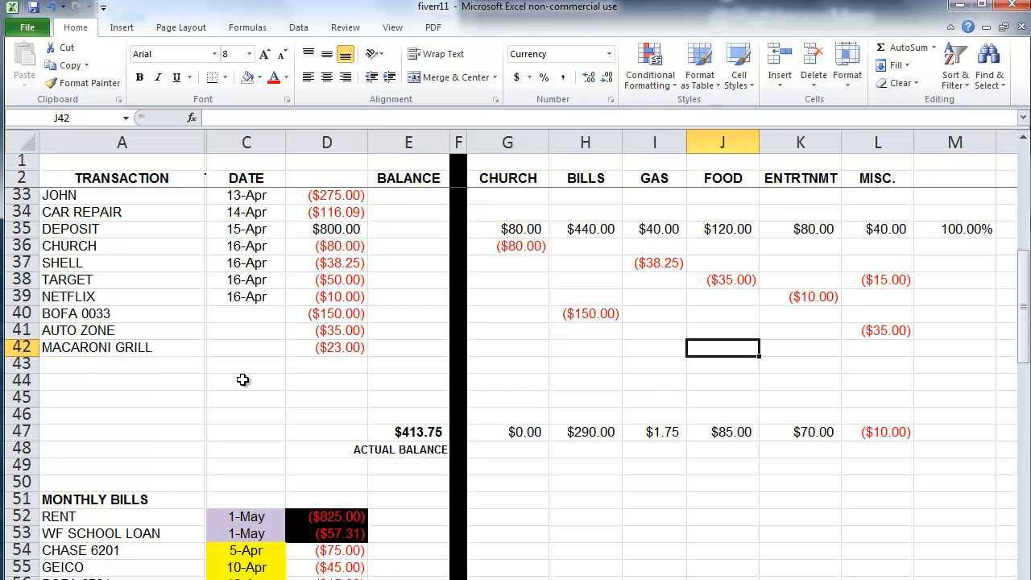
text(=)
key(Left)
key(Left)
key(Left)
key(Left)
key(Left)
key(Left)
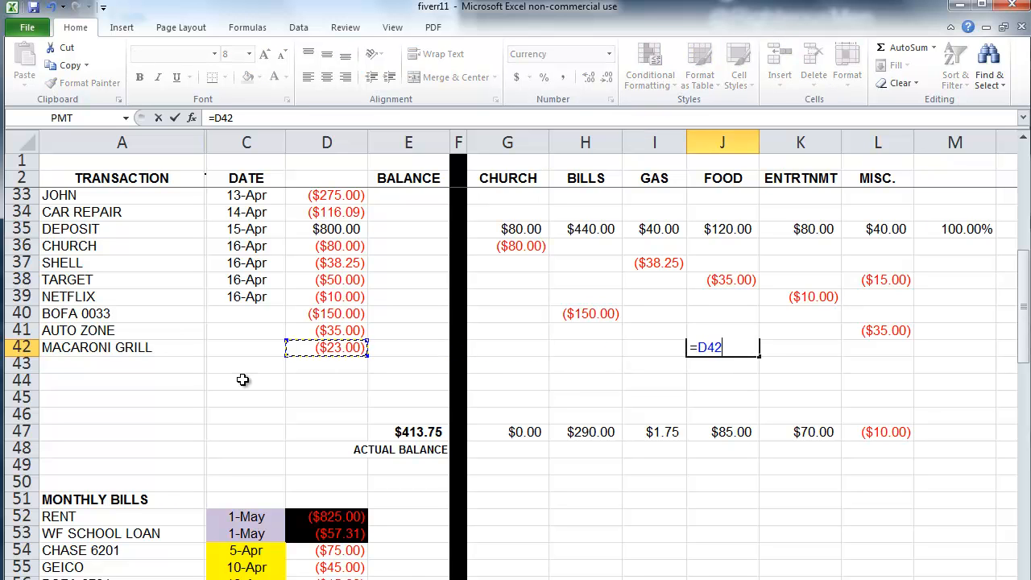
key(Return)
key(Left)
key(Left)
key(Left)
key(Left)
key(Left)
key(Left)
key(Left)
key(Left)
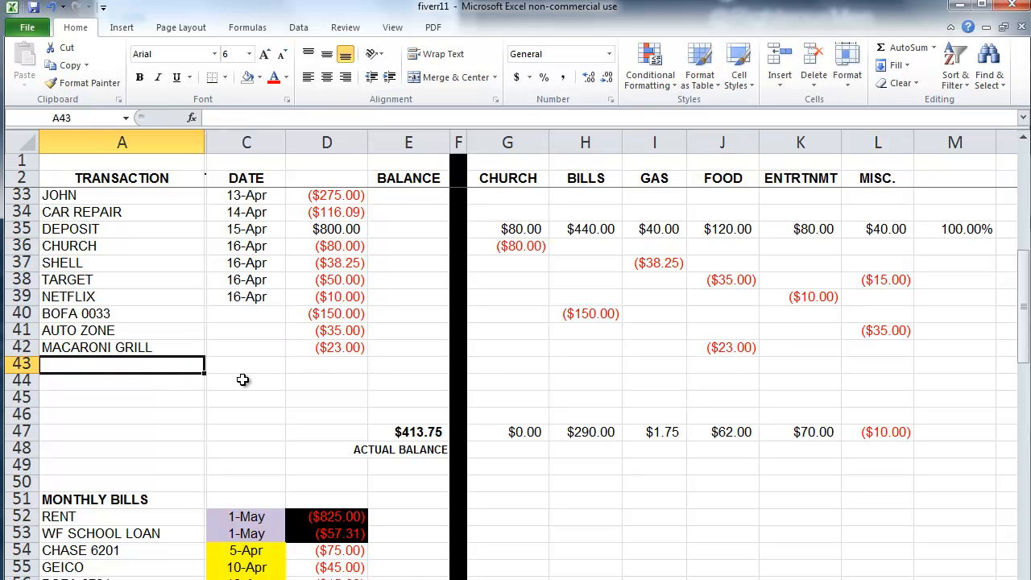
Step: Add STARBUCKS for -3.5 in row 43, echoed as =D43 in FOOD
text(STARBUCKS)
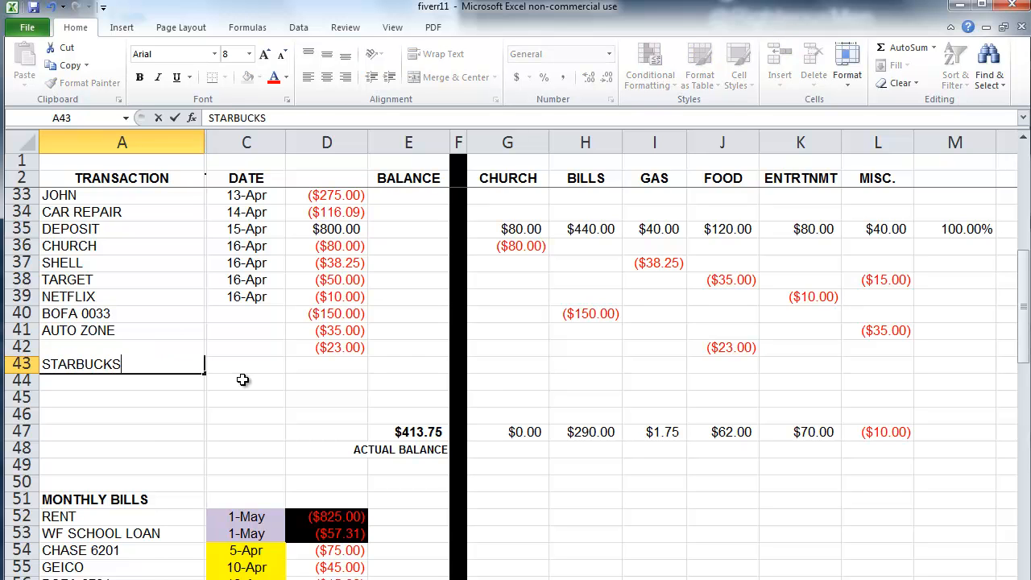
key(Tab)
key(Tab)
text(-3.5)
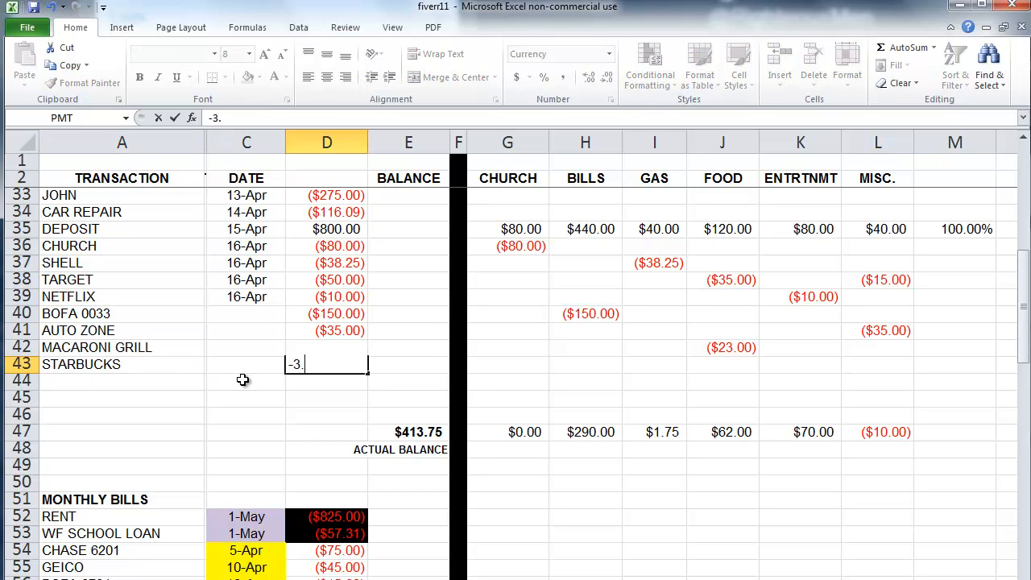
key(Tab)
key(Tab)
key(Tab)
key(Tab)
key(Tab)
key(Tab)
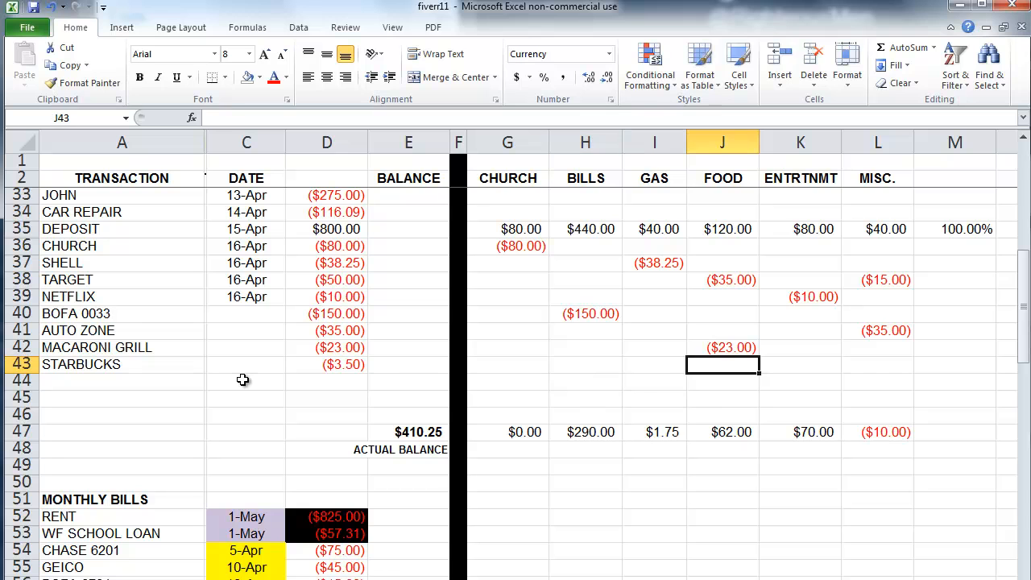
text(=)
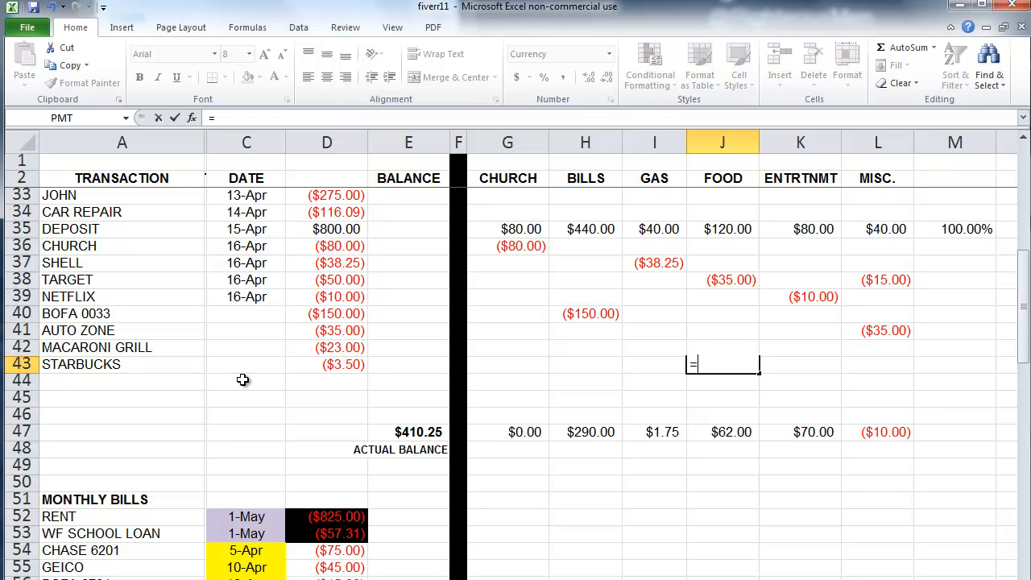
key(Left)
key(Left)
key(Left)
key(Left)
key(Left)
key(Left)
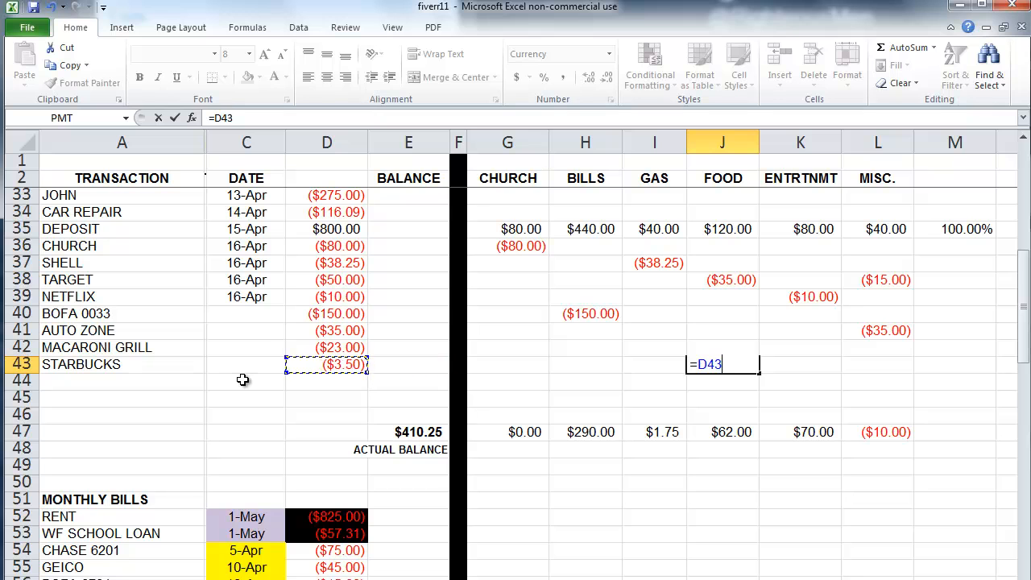
key(Return)
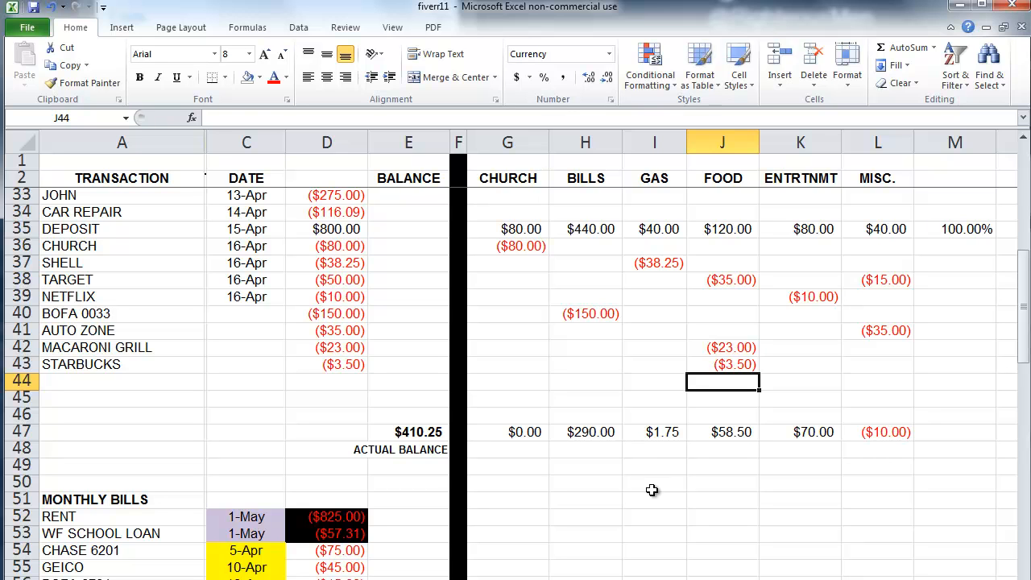
drag(597, 434, 805, 432)
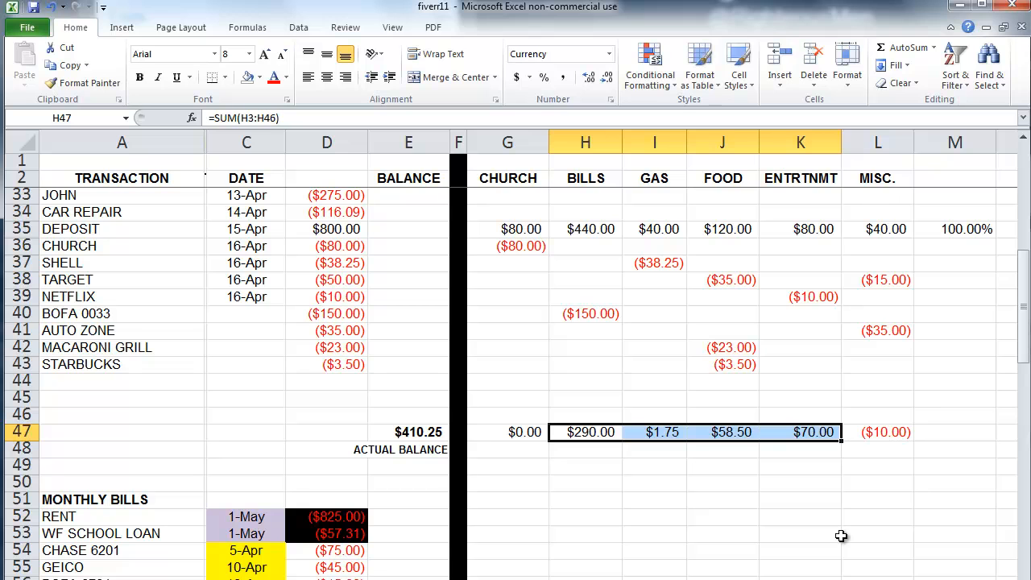
Step: Enter 4/17 in C40 and copy that 17-Apr date down through C43
click(265, 319)
text(4/17)
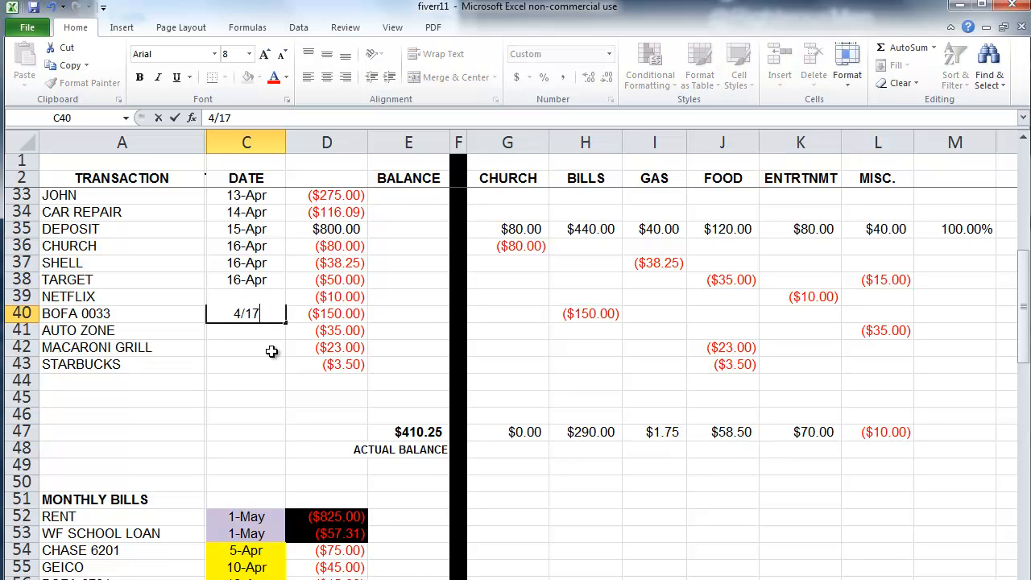
key(Return)
click(277, 314)
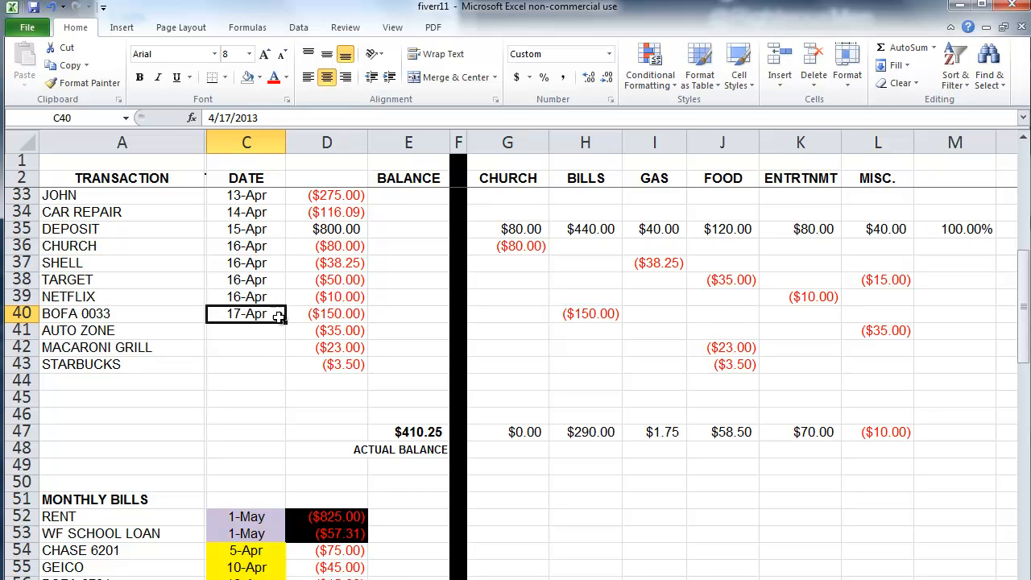
drag(285, 323, 295, 375)
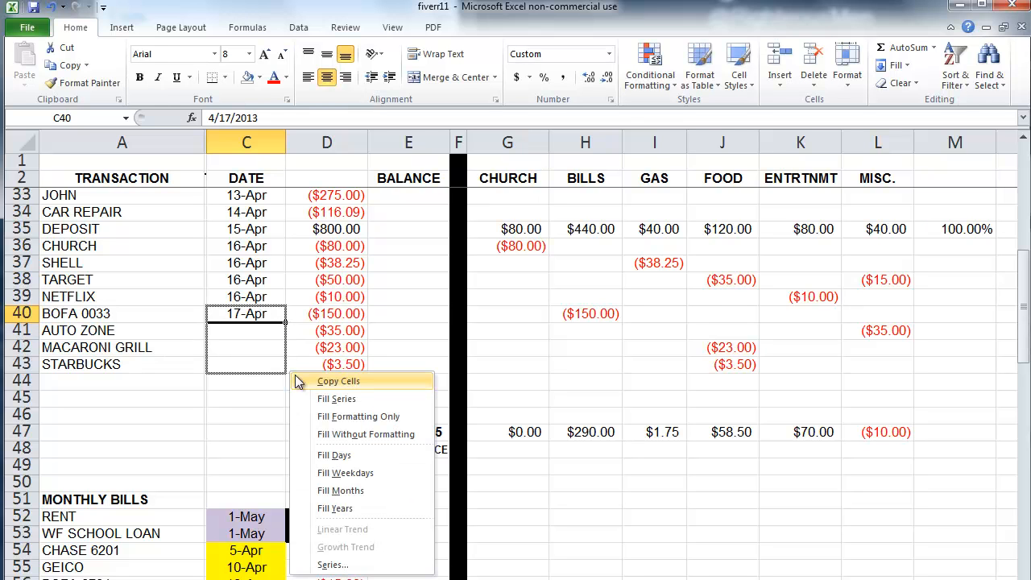
click(339, 380)
click(663, 476)
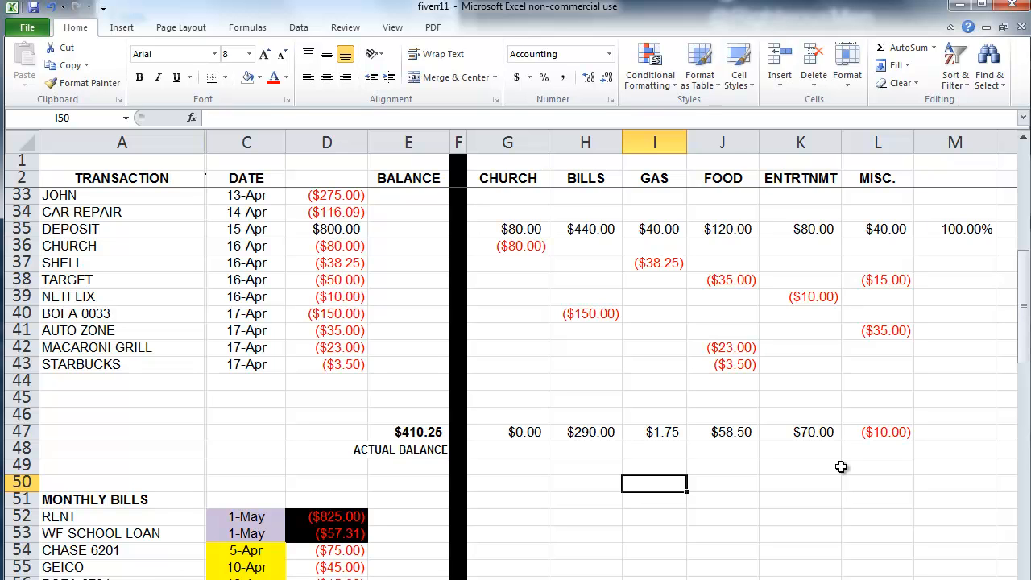
click(834, 434)
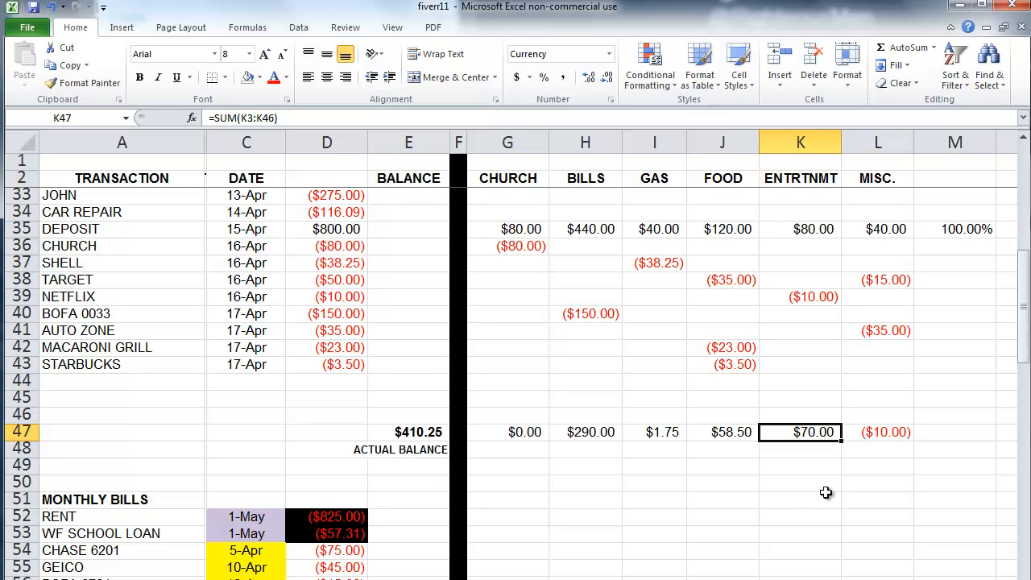
Step: Start row 44 with the DEPOSIT label and the PAYCHECK description
click(118, 383)
text(DEPOSIT)
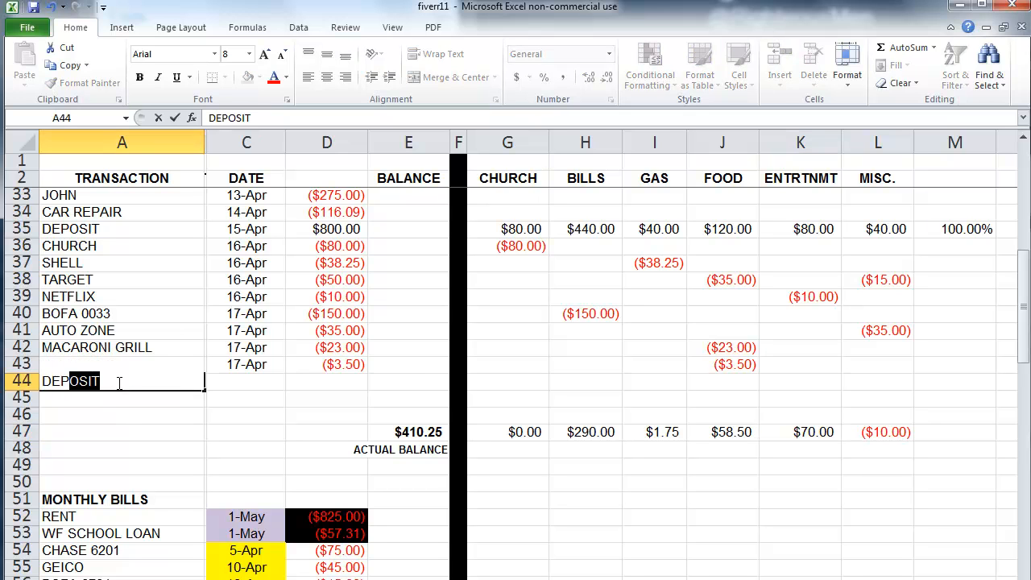
key(Tab)
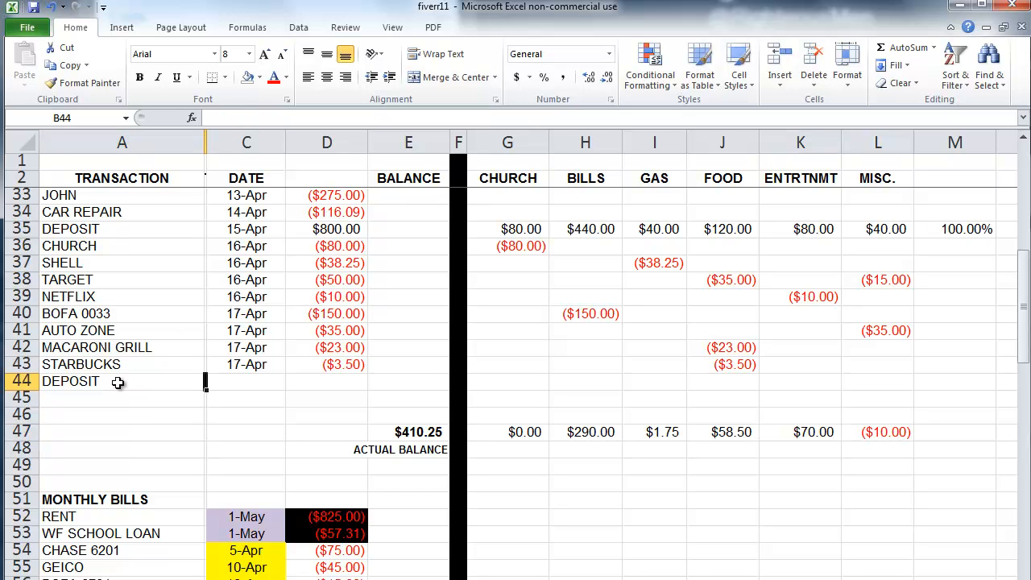
text(PAYCKE)
key(BackSpace)
key(BackSpace)
text(HECK)
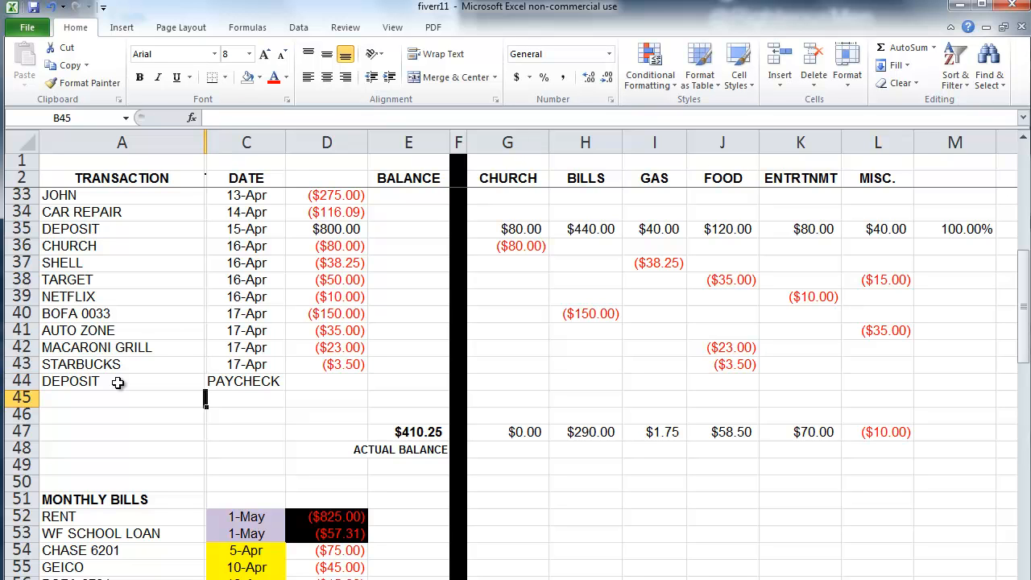
key(Tab)
Step: Enter the 4/18 date and the $650.00 deposit amount in row 44
text(4/18)
key(Tab)
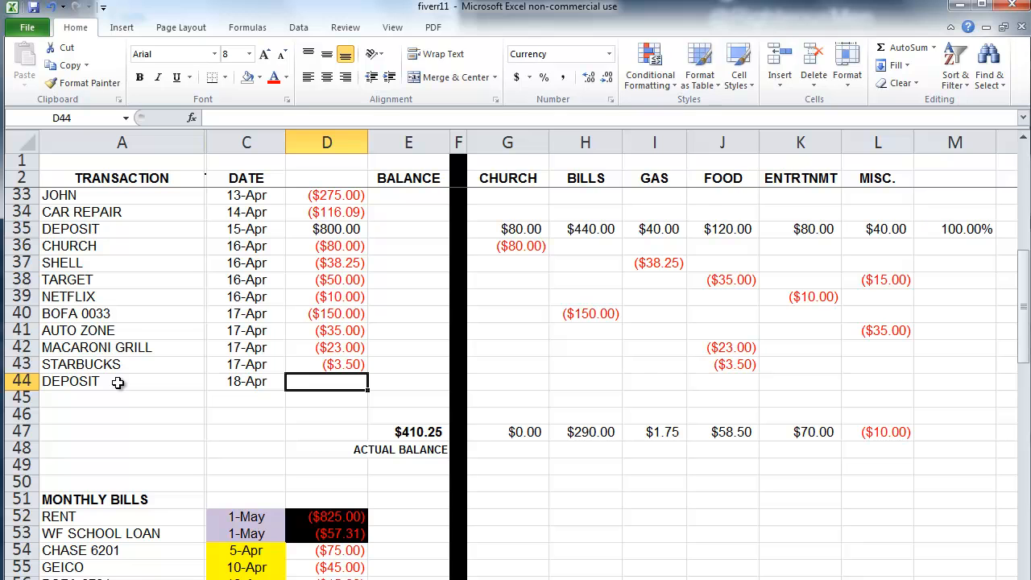
text(650)
key(Return)
Step: Check the running balance of $1,060.25, then select the earlier deposit's category split row
key(Up)
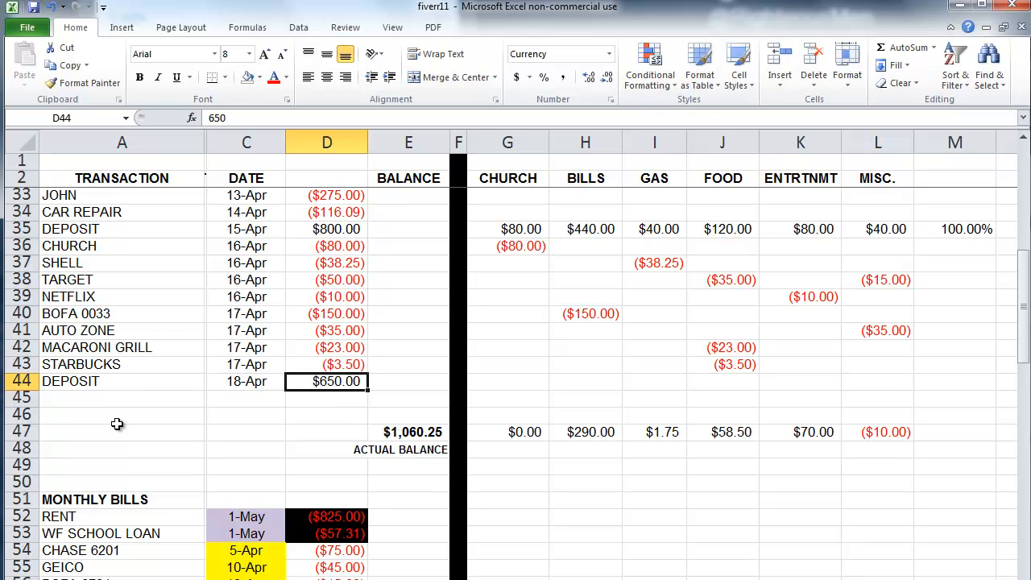
click(419, 435)
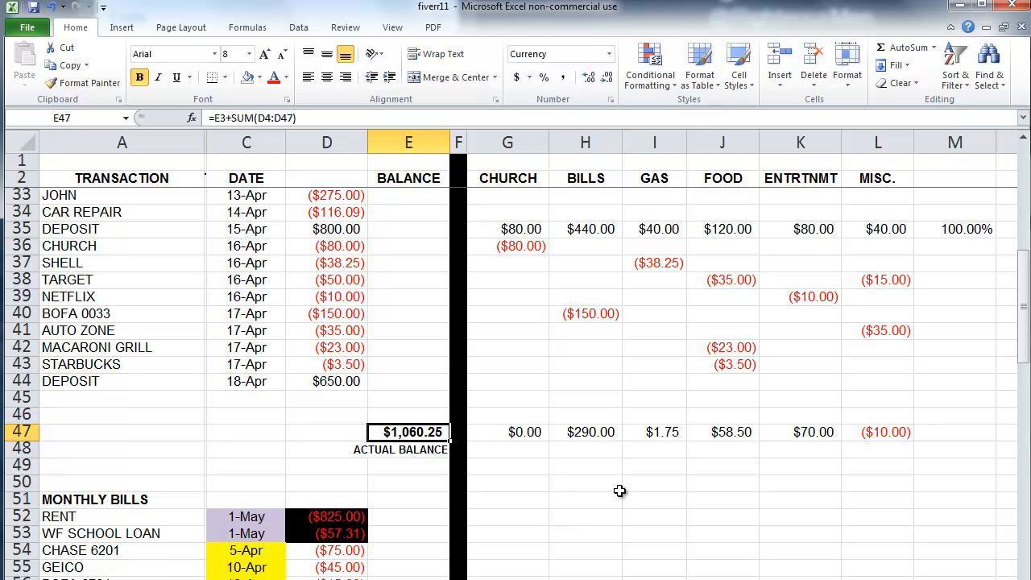
drag(535, 231, 954, 234)
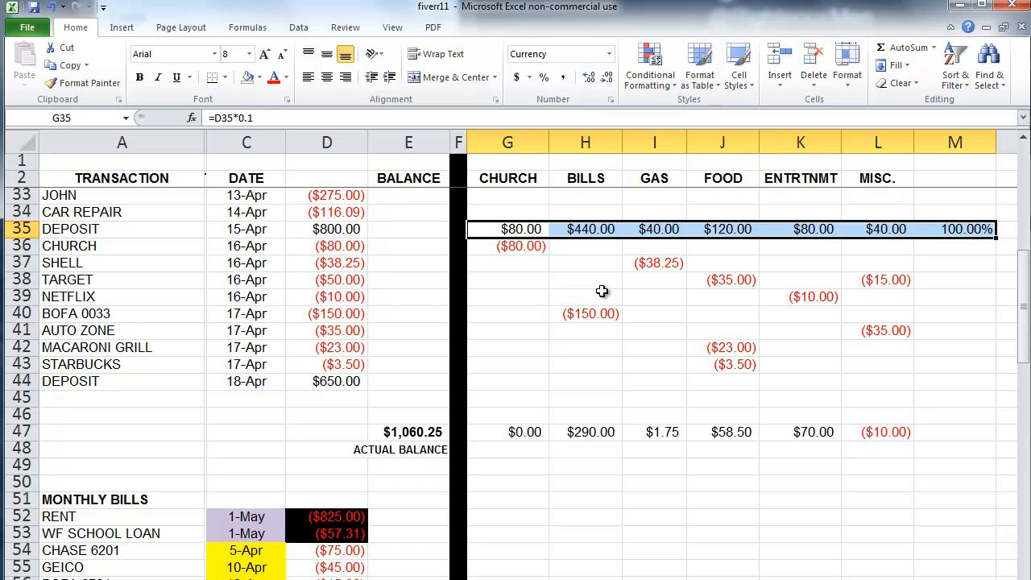
Step: Paste the 15-Apr deposit's percentage split formulas from G35:M35 into row 44 for the $650 deposit
click(56, 66)
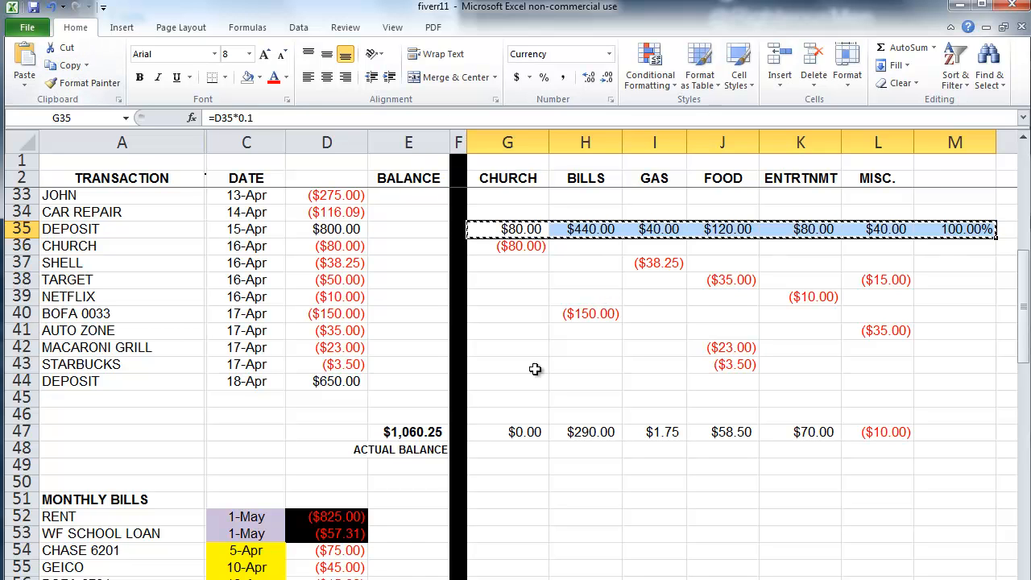
click(515, 383)
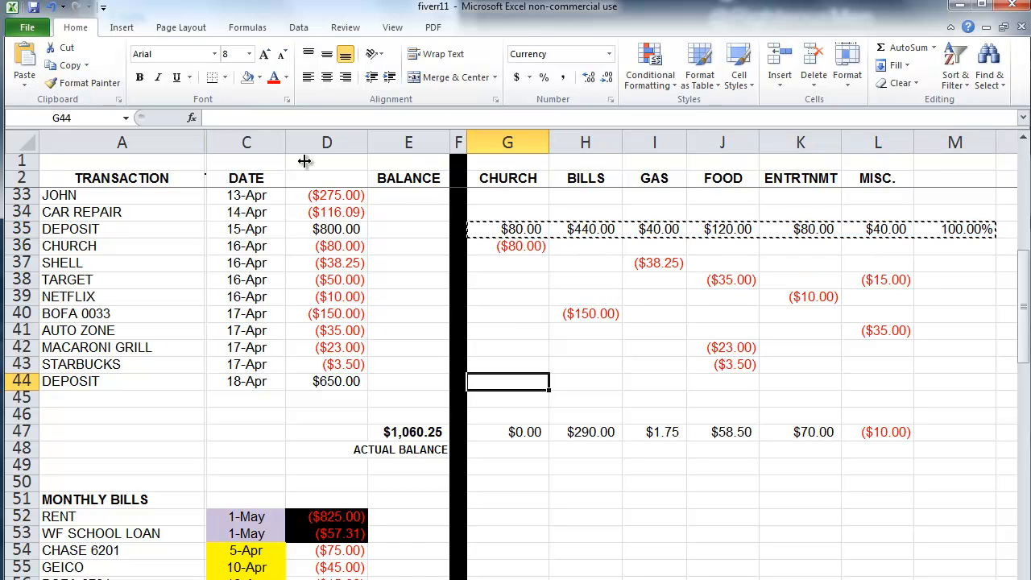
click(24, 56)
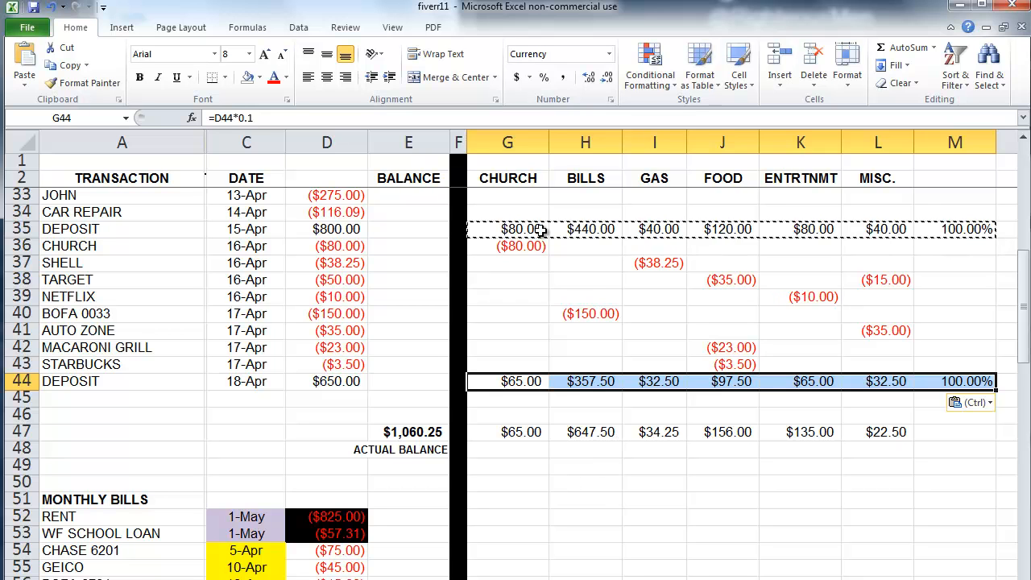
click(604, 515)
key(Escape)
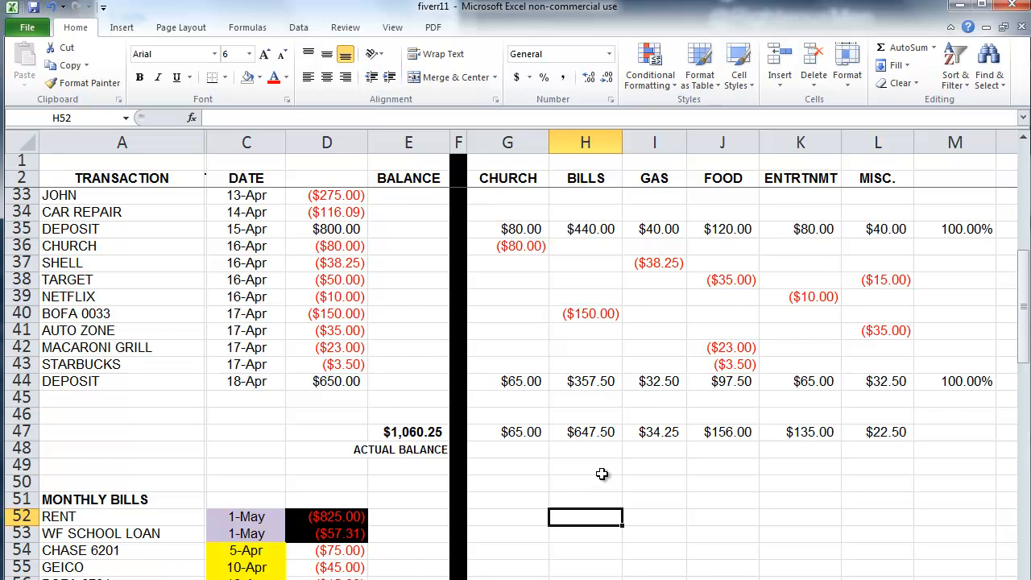
Step: Insert seven blank sheet rows at rows 45–51, pushing the totals row down to row 54
scroll(602, 473, down, 1)
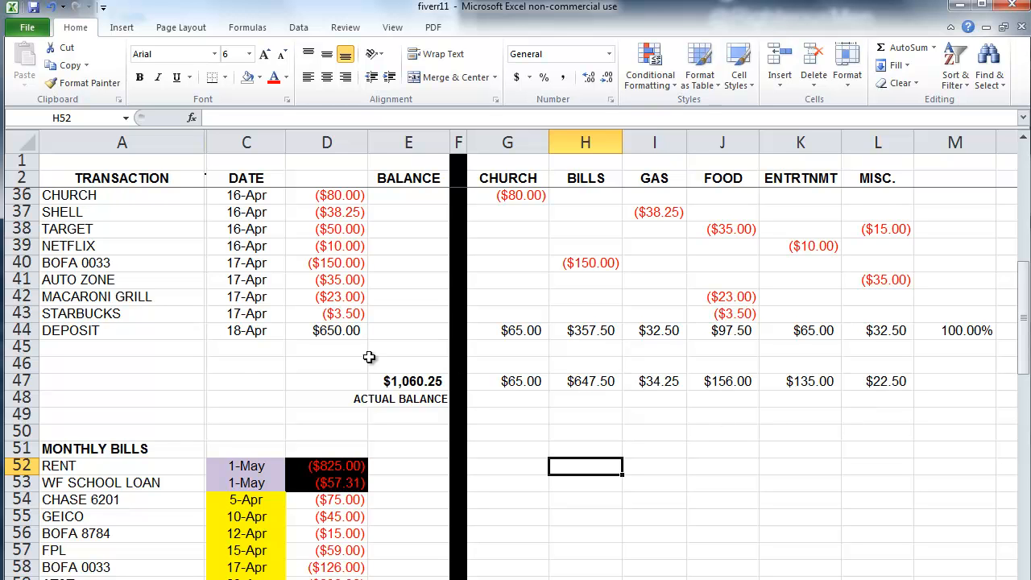
drag(244, 354, 241, 448)
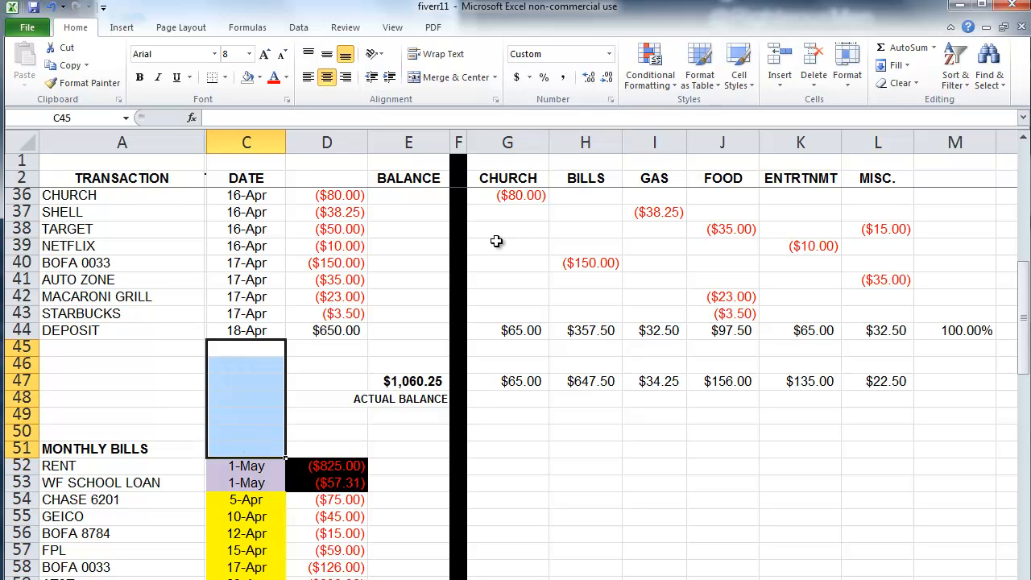
click(777, 85)
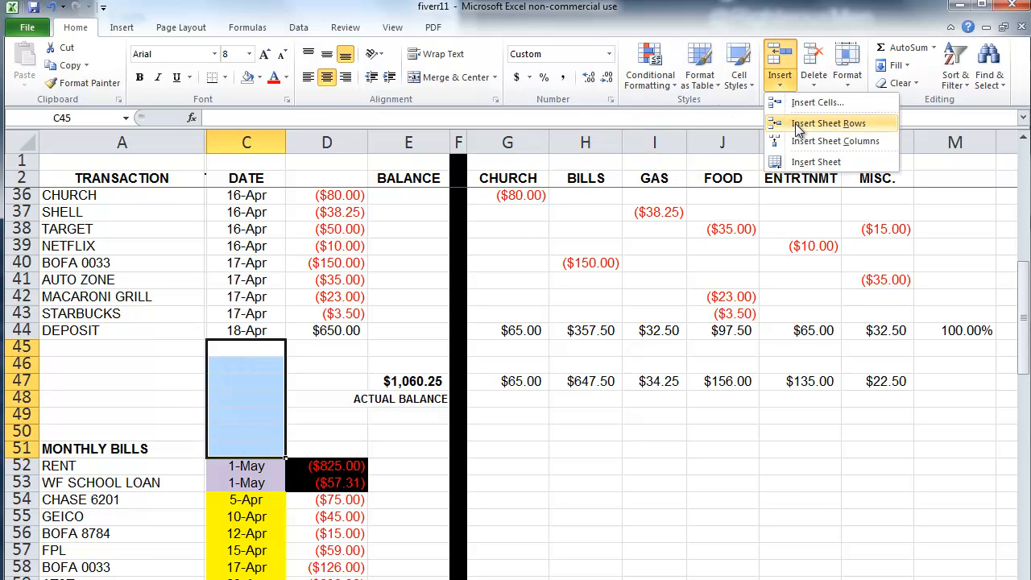
click(809, 122)
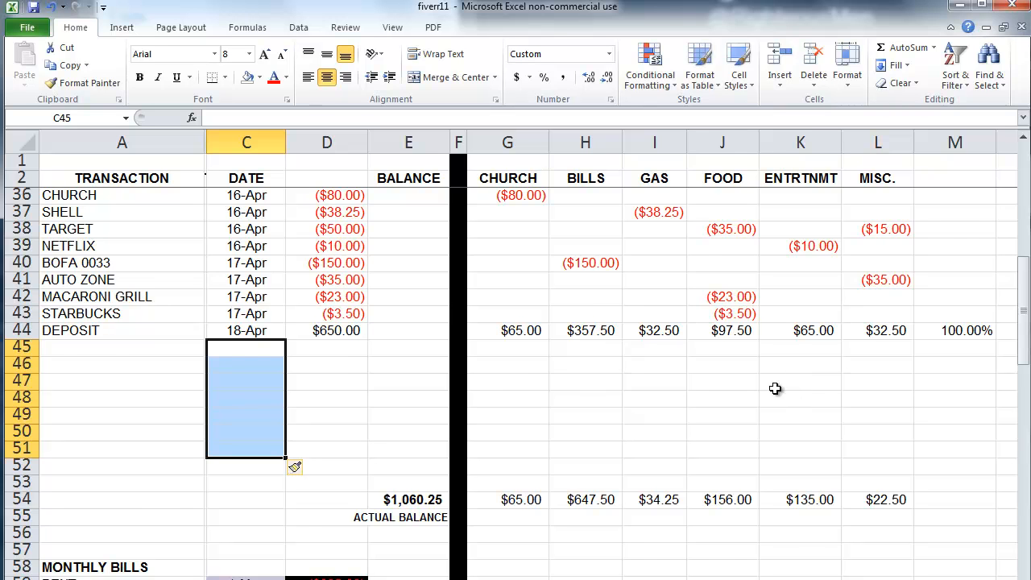
scroll(742, 422, up, 1)
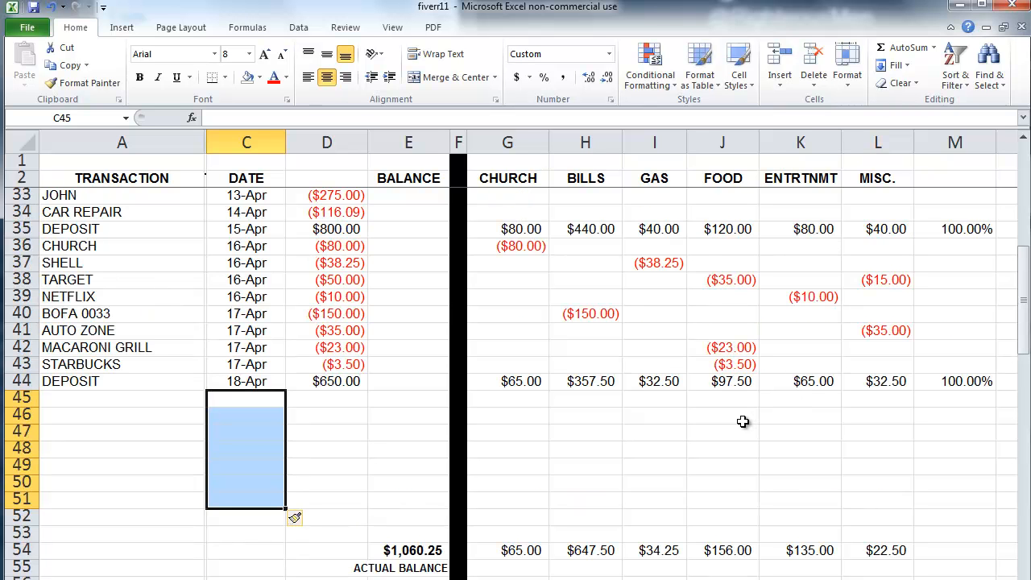
click(534, 384)
click(582, 385)
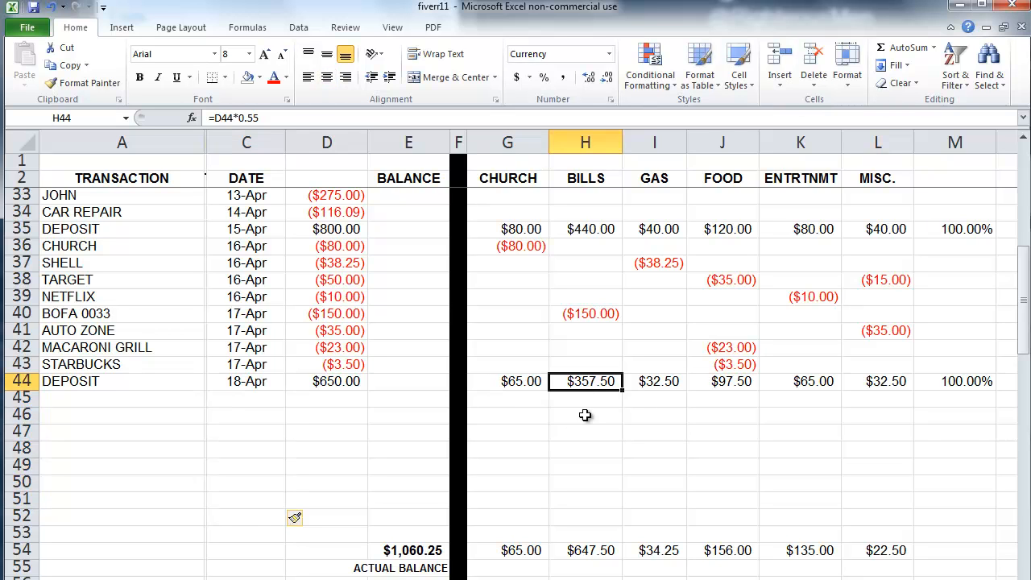
click(674, 381)
click(735, 377)
click(816, 383)
click(878, 382)
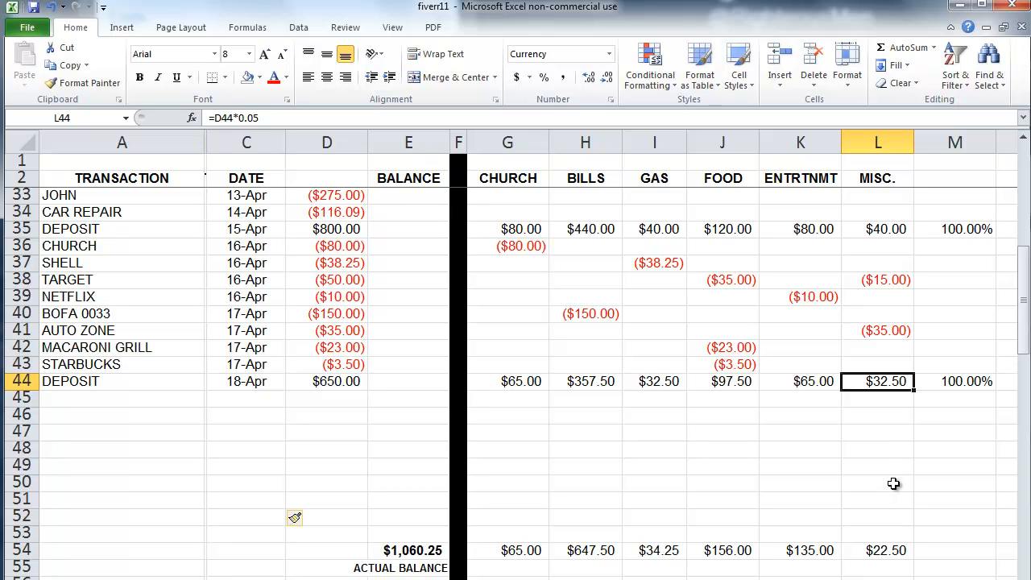
click(672, 552)
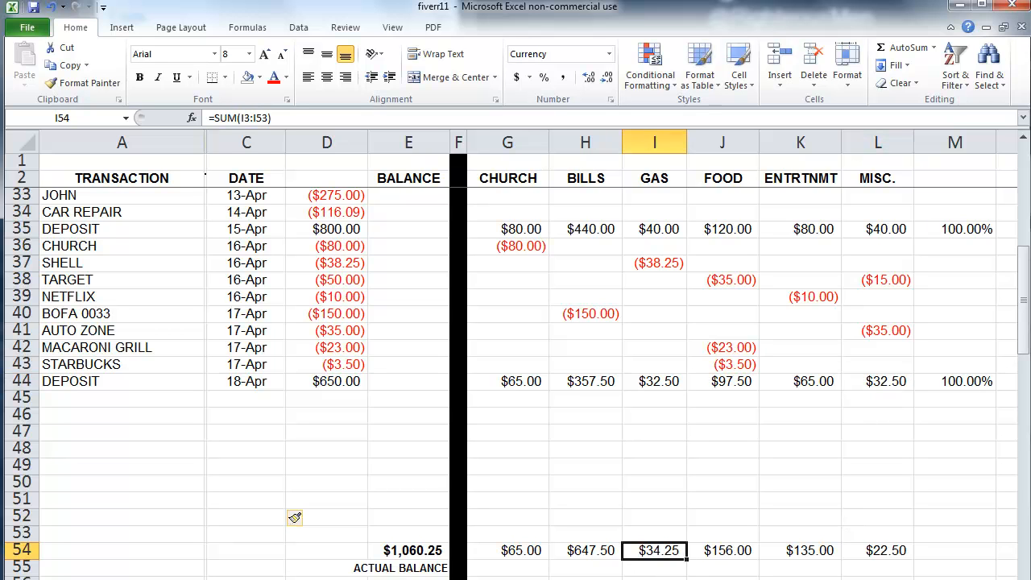
click(737, 554)
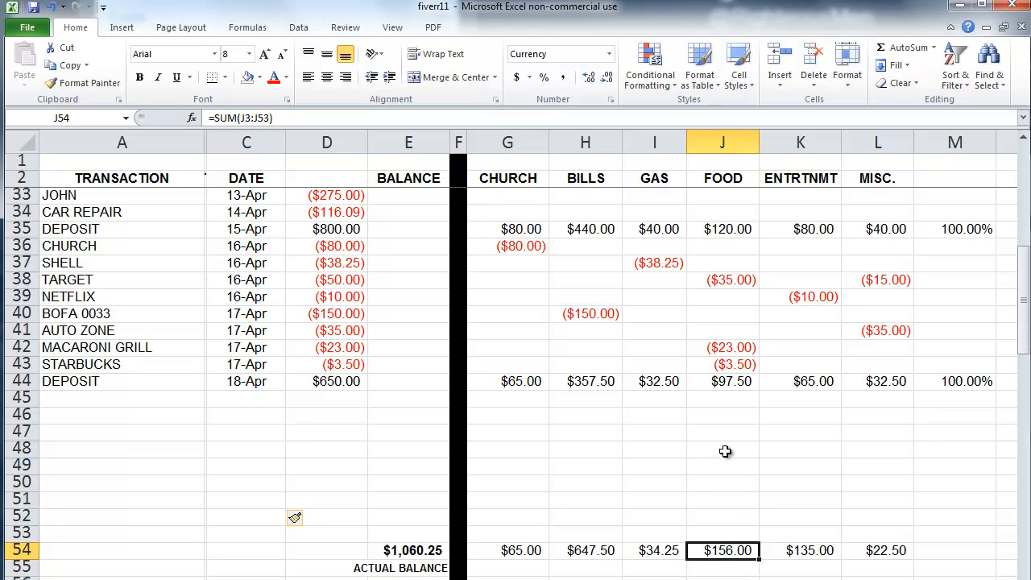
drag(524, 382, 899, 383)
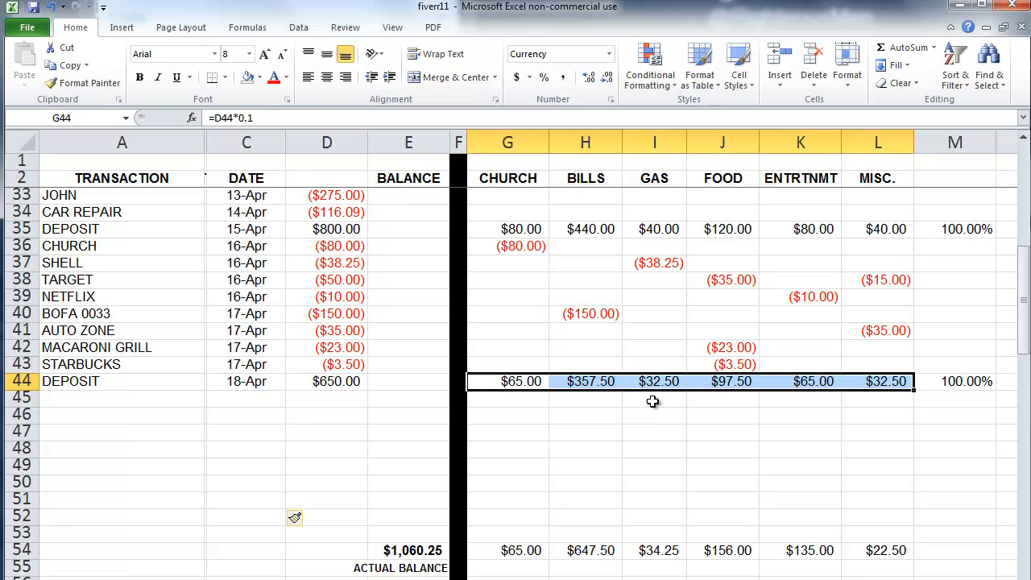
click(660, 383)
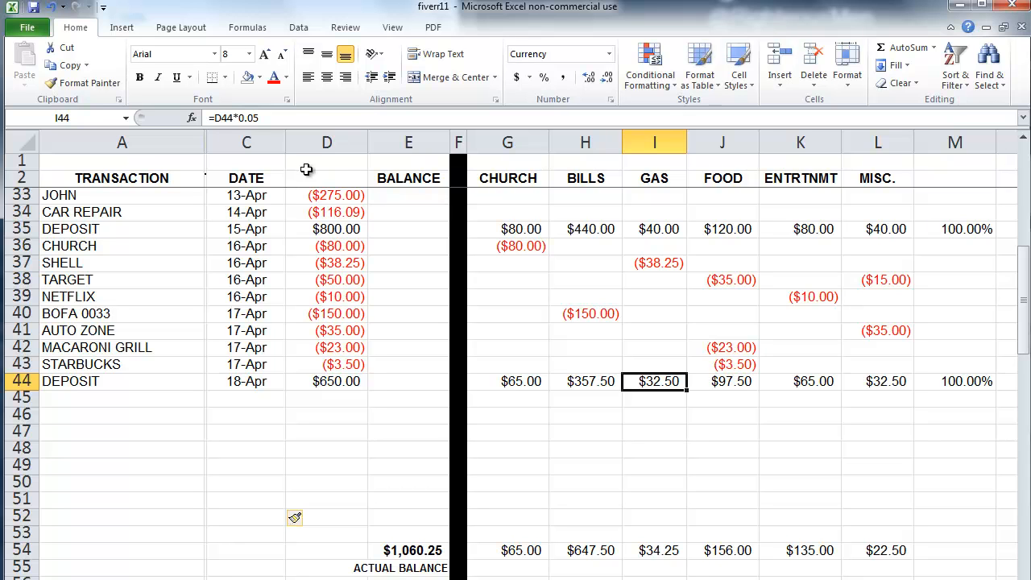
Step: Change the GAS share formula in I44 to =D44*0.10, making it $65.00
click(272, 119)
key(BackSpace)
key(BackSpace)
text(10)
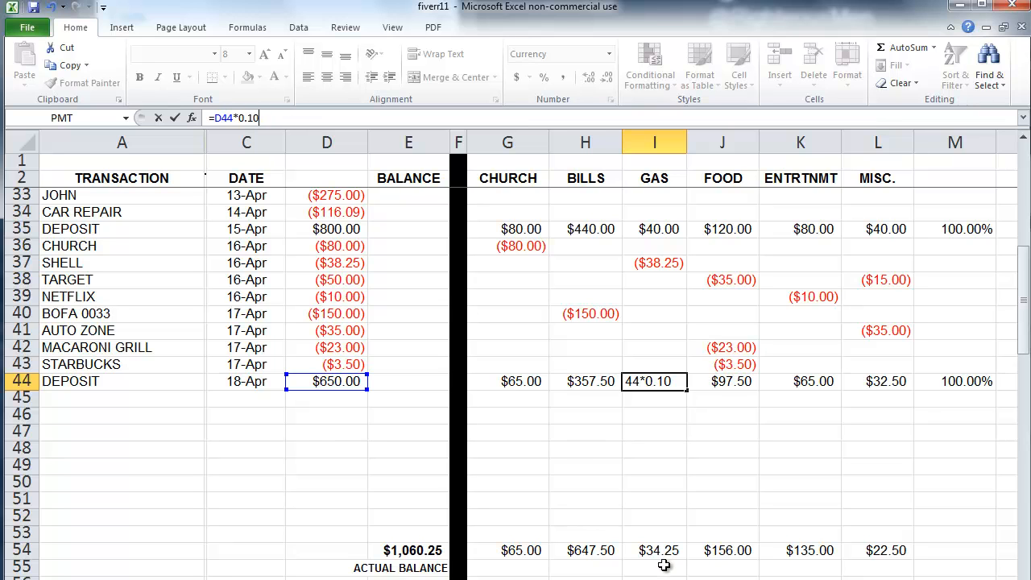
key(Return)
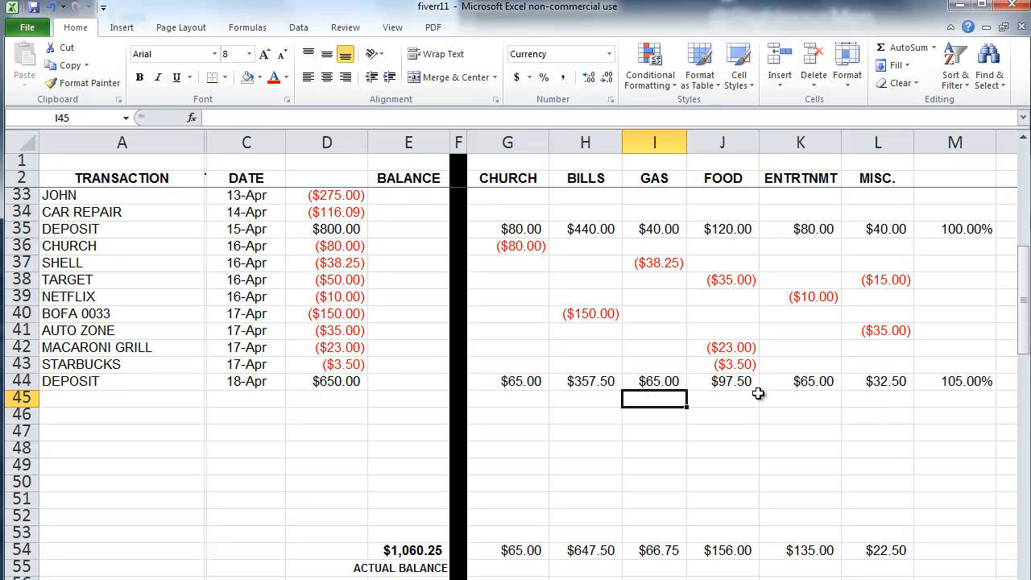
Step: Change the FOOD share in J44 to =D44*0.1 and confirm both shares show $65.00
click(735, 382)
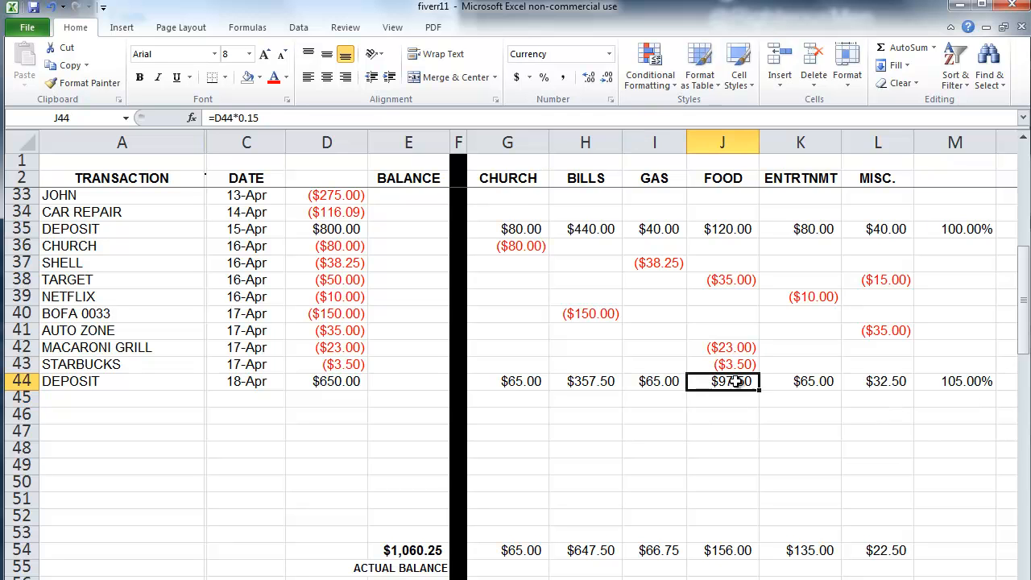
click(275, 118)
key(BackSpace)
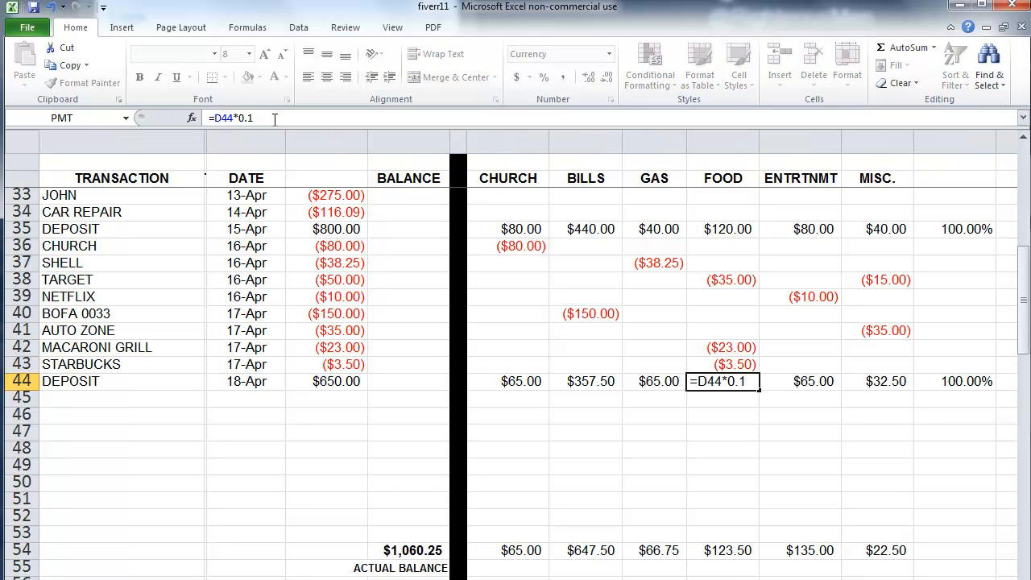
key(Return)
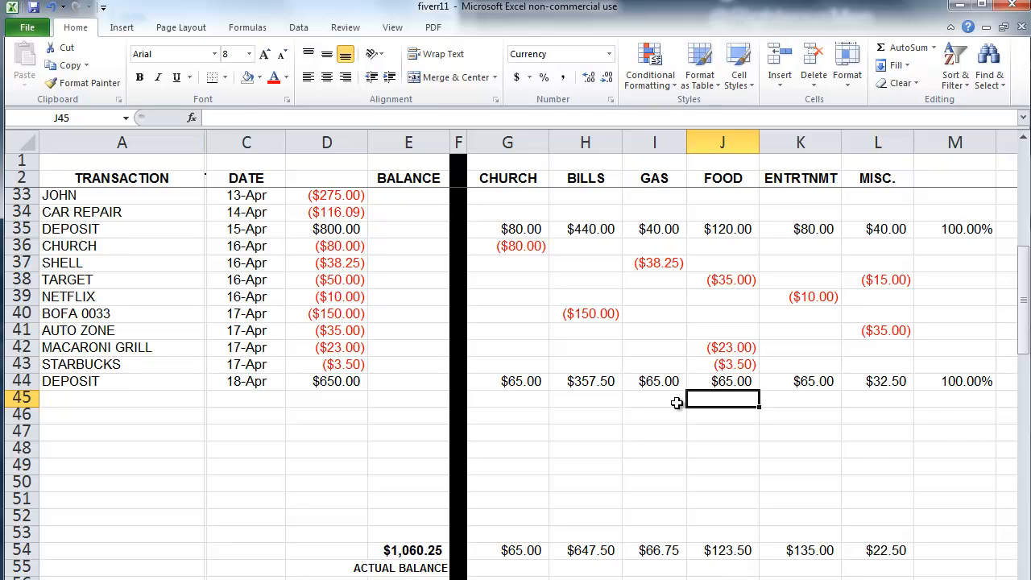
click(719, 383)
click(665, 381)
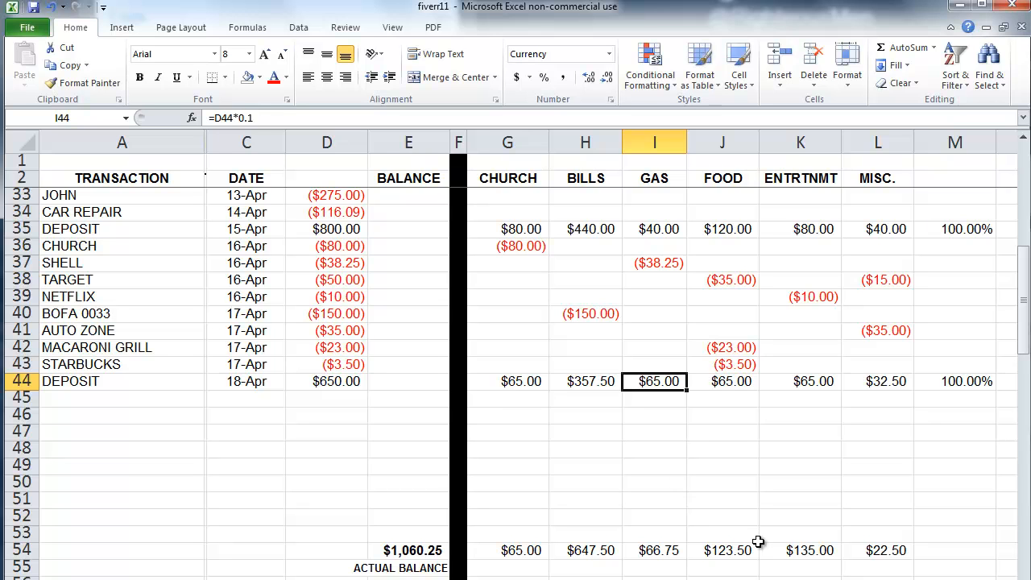
Step: Check the opening balance, then clear the early April transactions in A4:E20
scroll(515, 362, up, 1)
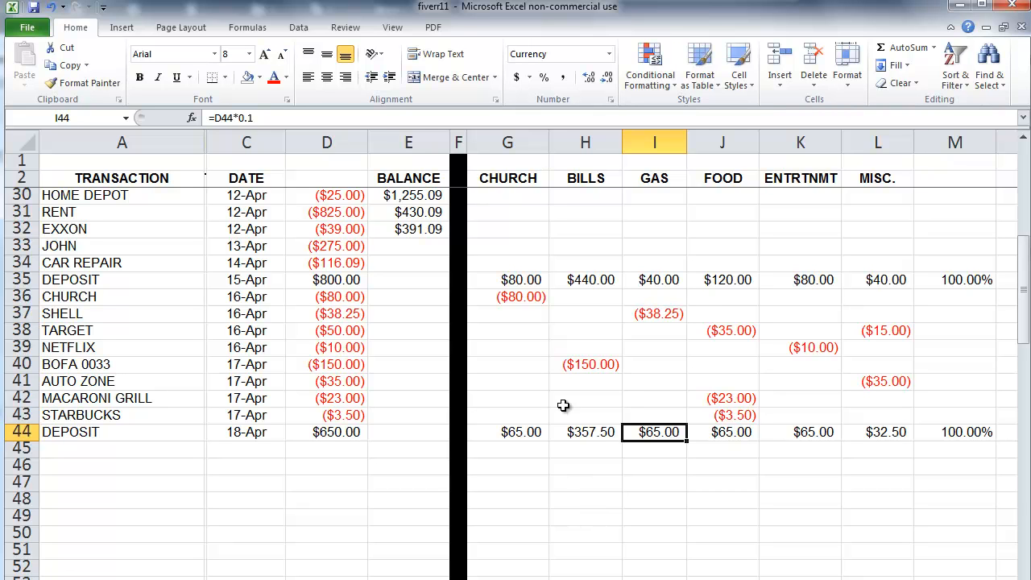
drag(1021, 290, 1024, 169)
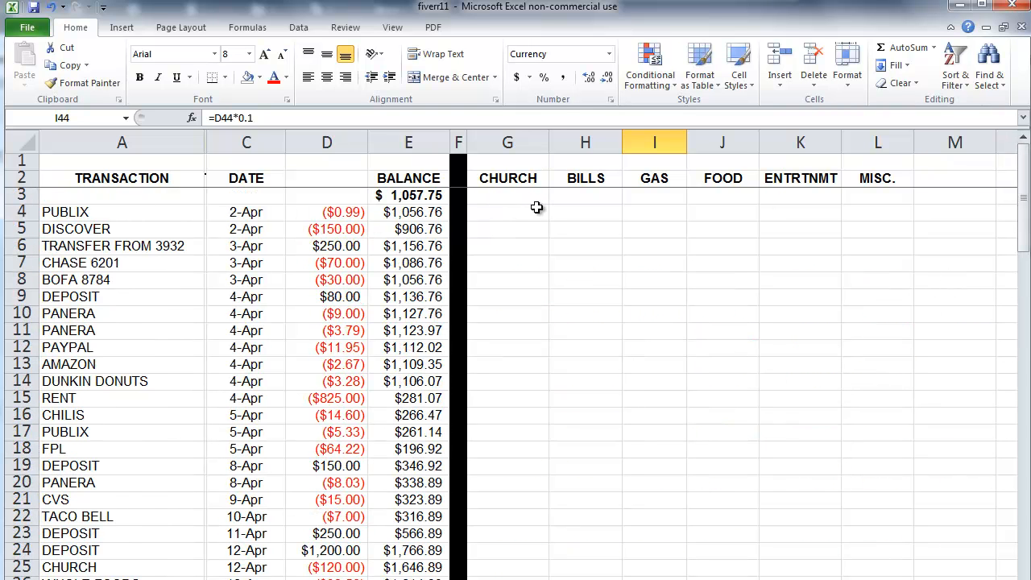
click(446, 194)
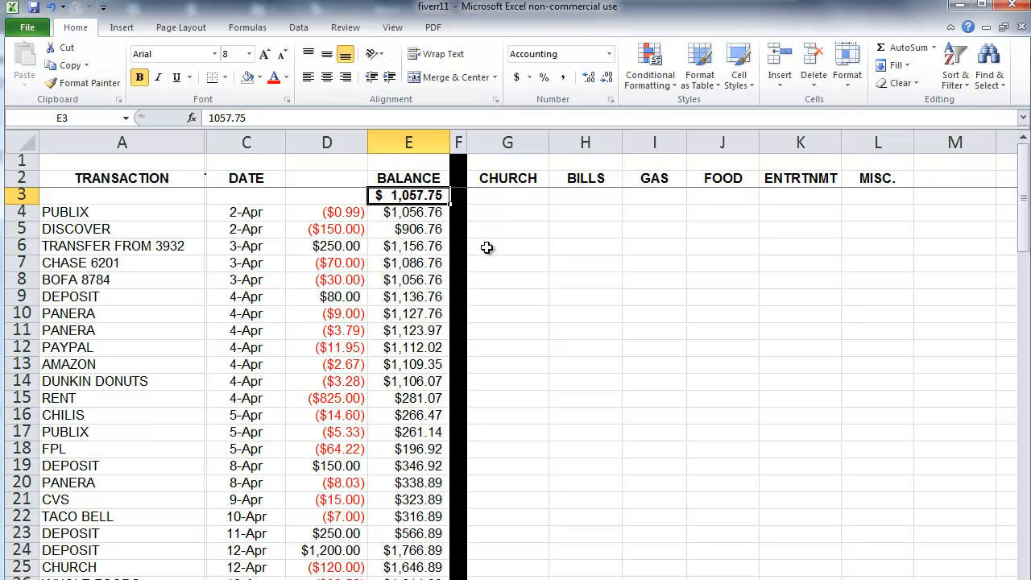
drag(179, 216, 382, 477)
key(Delete)
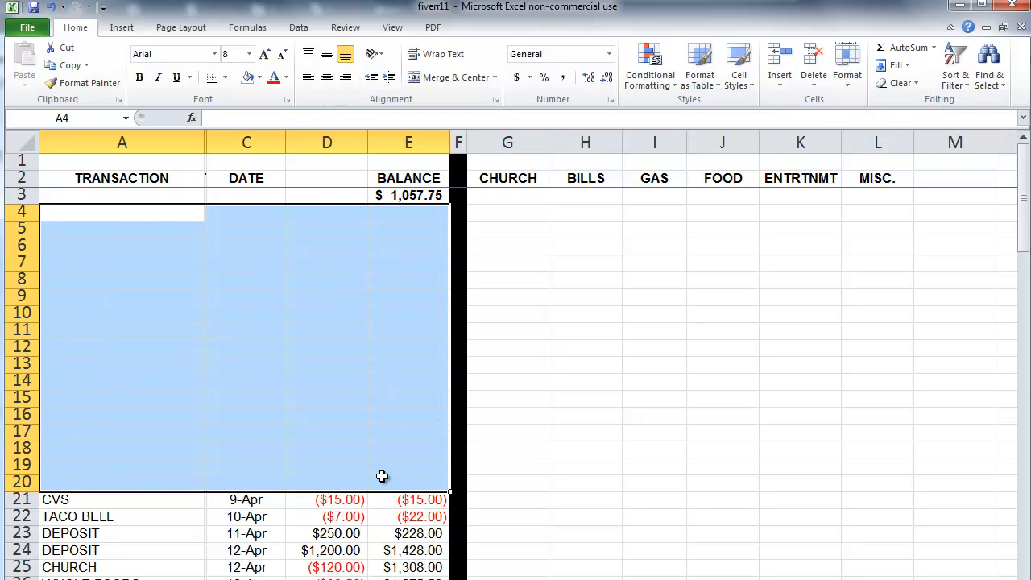
Step: Undo the clear to restore rows 4–20, then select the category headers CHURCH through MISC
key(ctrl+z)
click(381, 477)
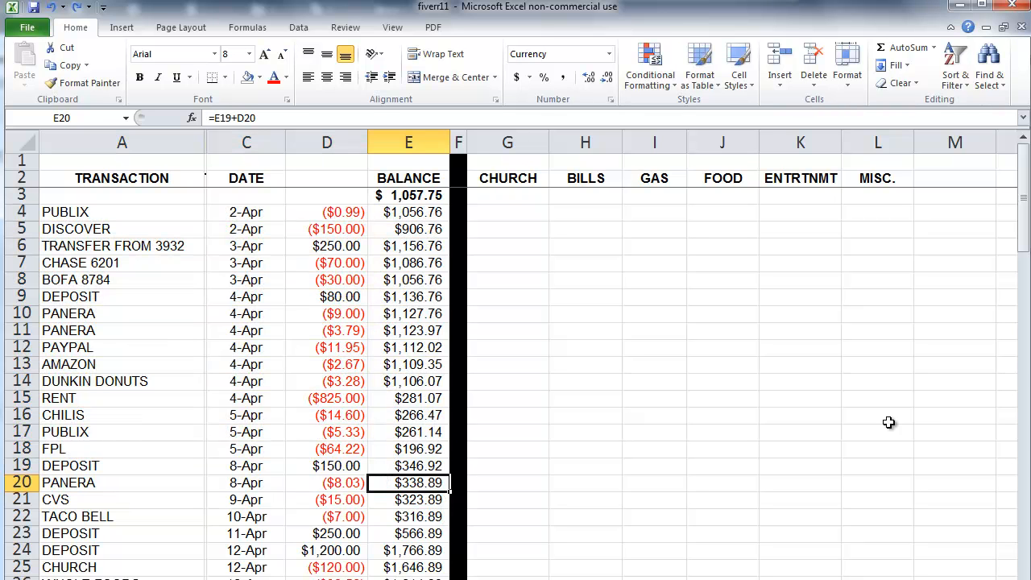
drag(1021, 201, 1025, 404)
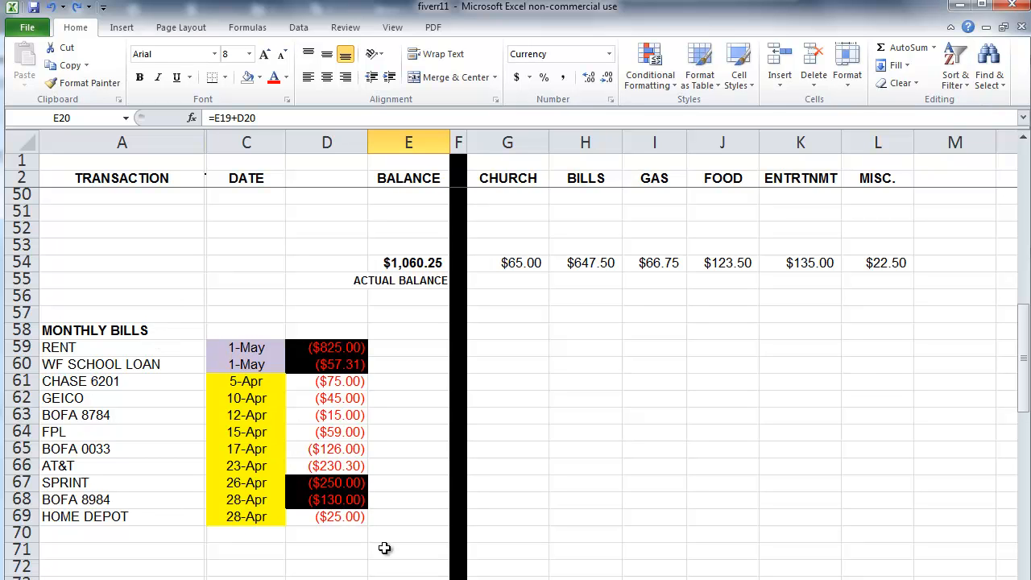
scroll(384, 548, up, 4)
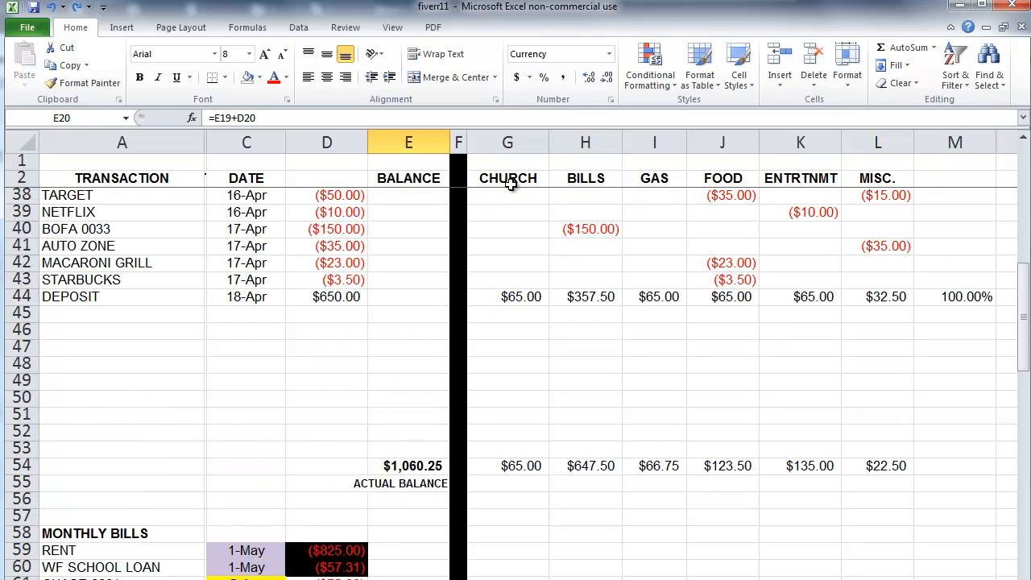
scroll(607, 351, up, 3)
drag(530, 178, 871, 179)
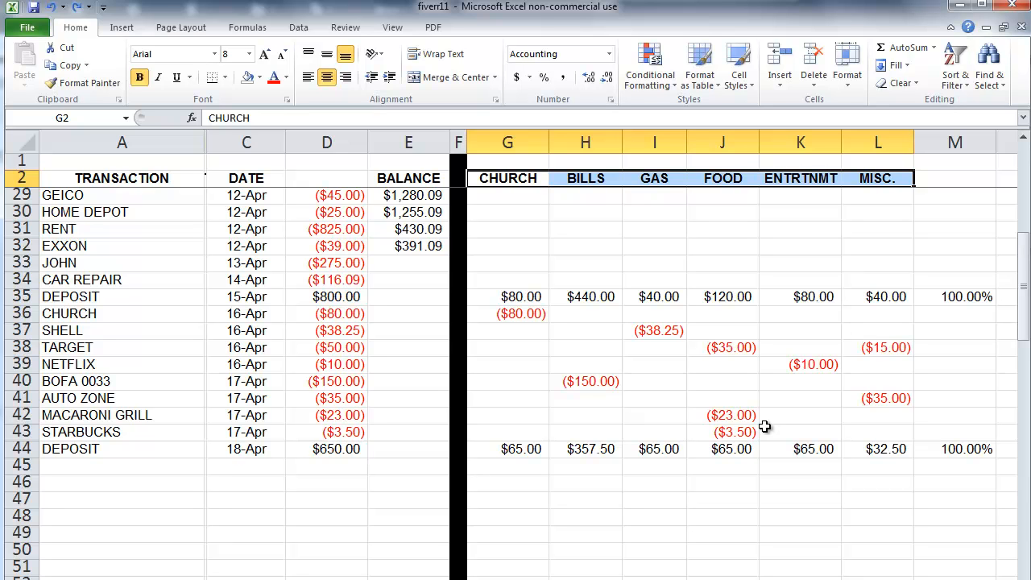
Step: Select the totals row and compare the row 35 and row 44 deposit category splits
scroll(393, 502, down, 3)
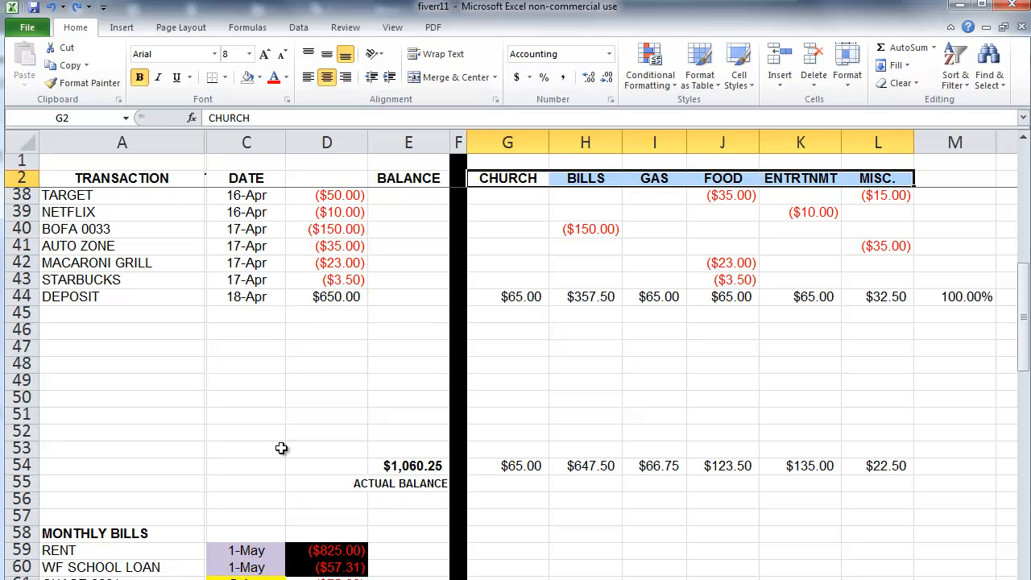
click(20, 464)
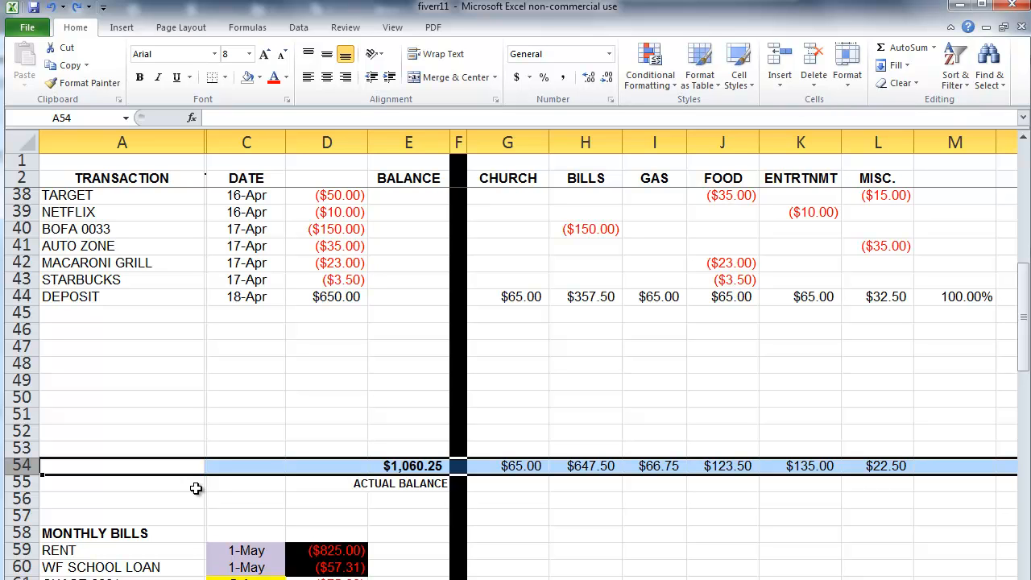
scroll(587, 391, up, 2)
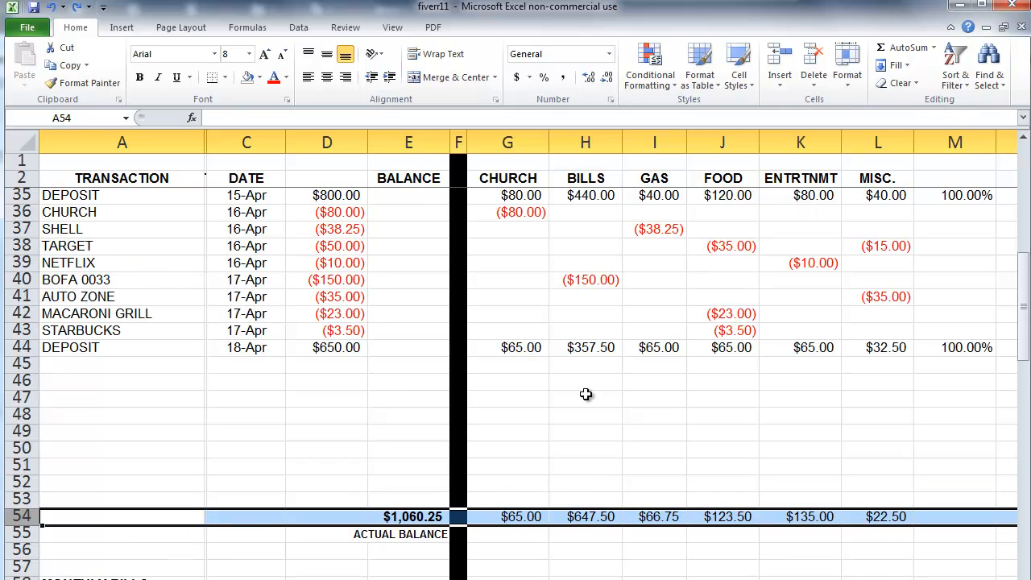
drag(534, 245, 886, 245)
drag(531, 396, 881, 396)
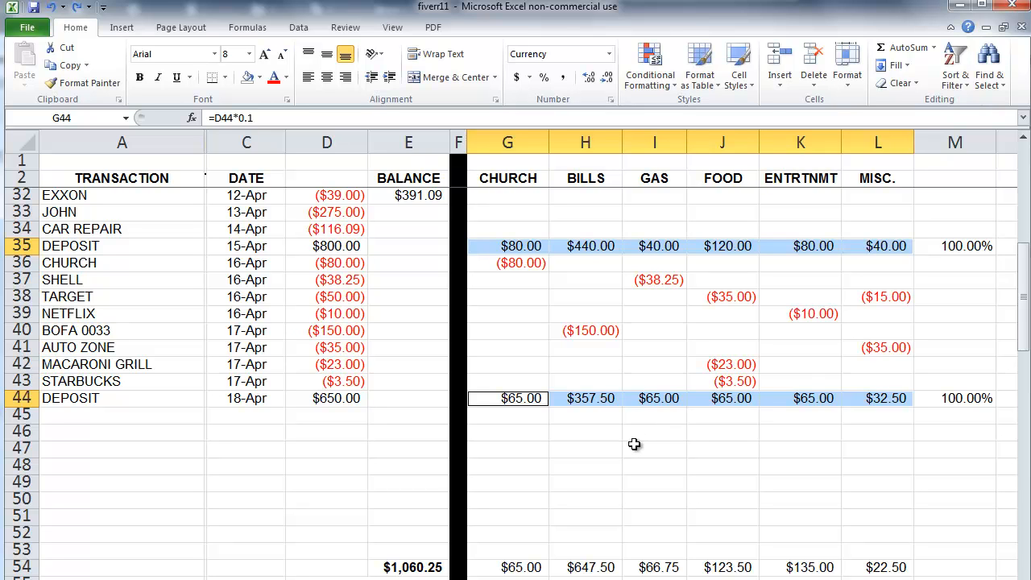
click(629, 450)
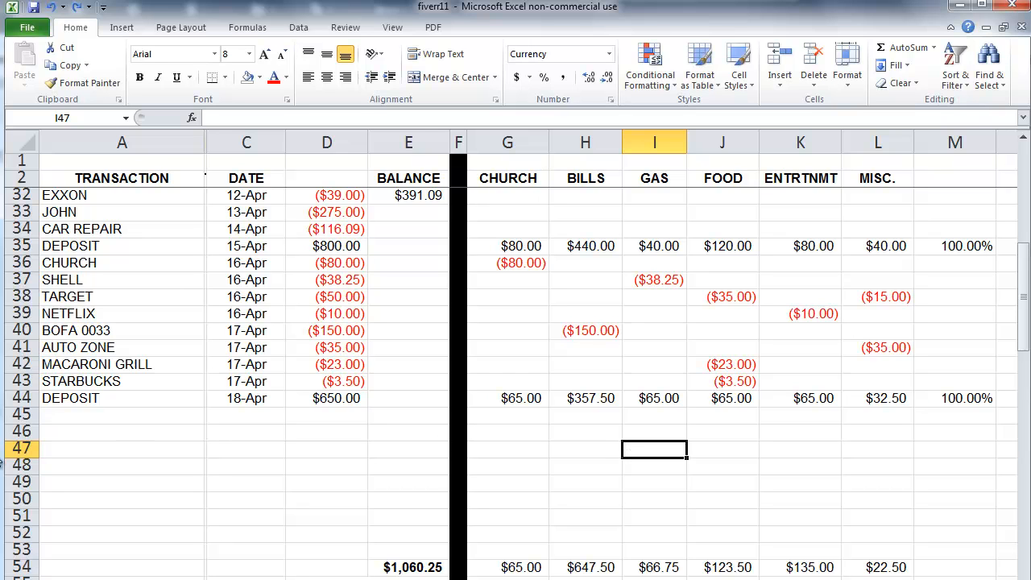
Step: Delete the empty rows 46–51 so the $1,060.25 totals row sits at row 48
drag(20, 431, 14, 509)
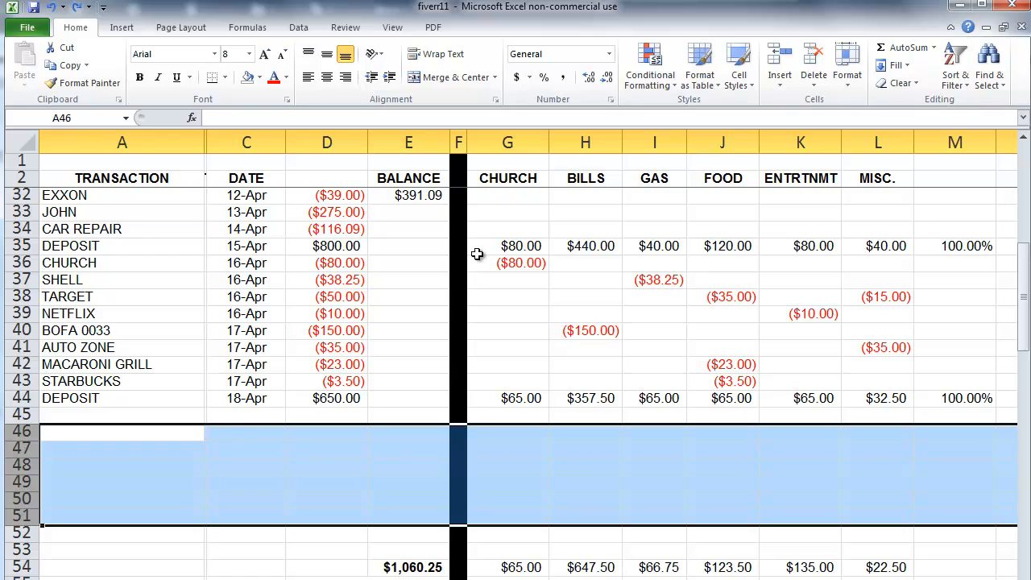
click(813, 81)
click(838, 122)
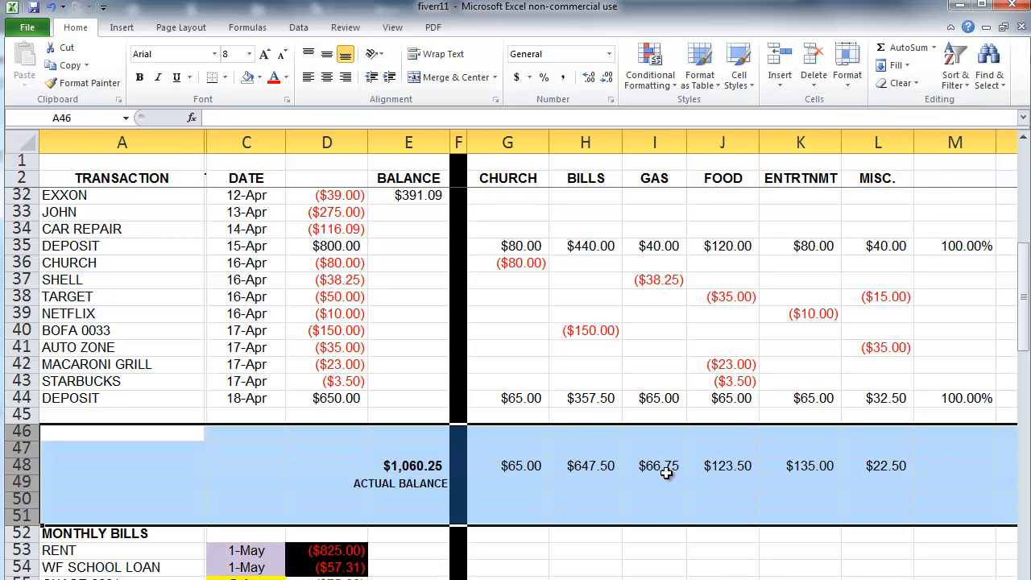
click(607, 516)
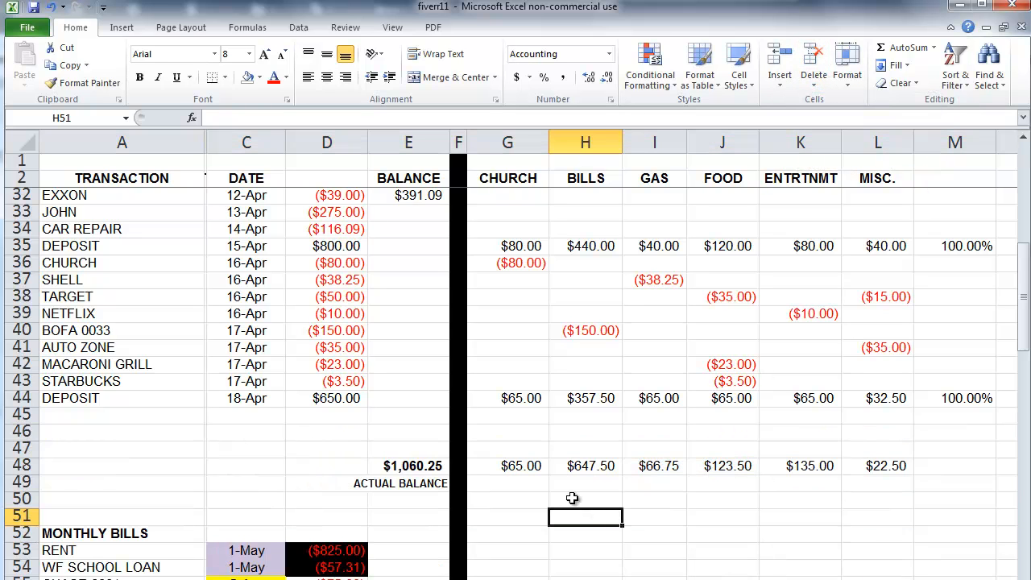
click(338, 433)
Step: Enter an $800 deposit in D46 and paste the row 44 split formulas into row 46
text(800)
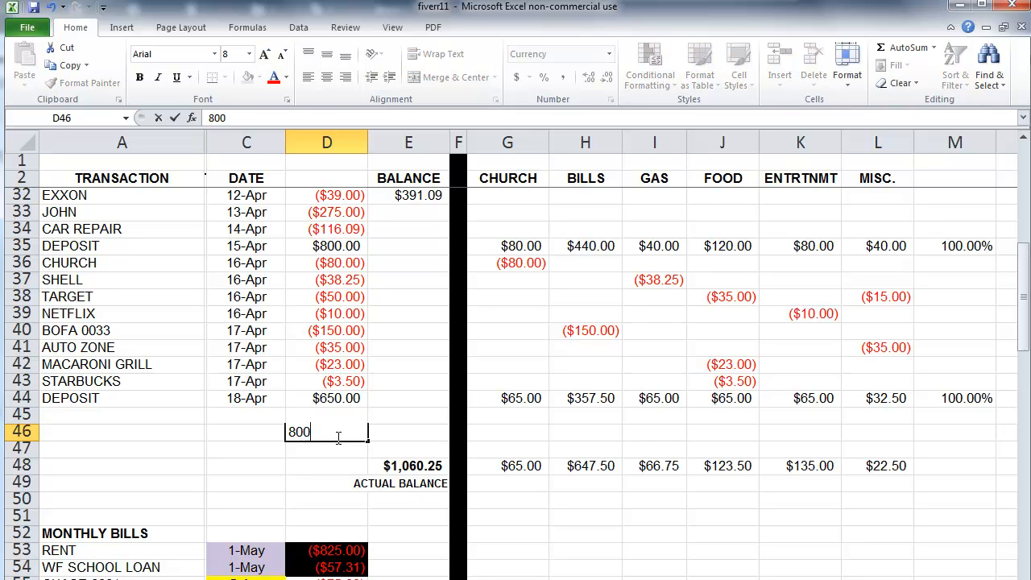
key(Tab)
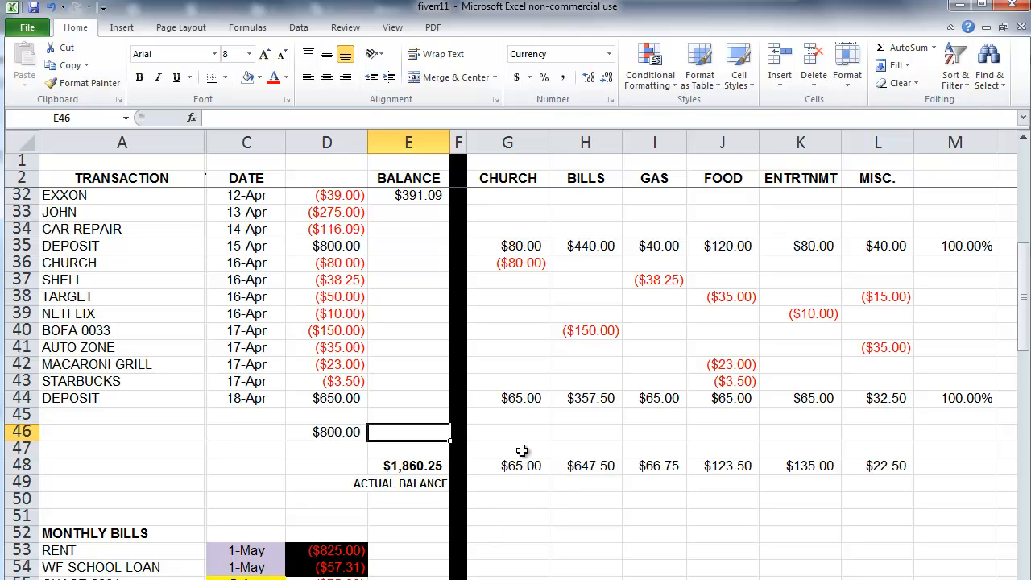
drag(525, 398, 946, 401)
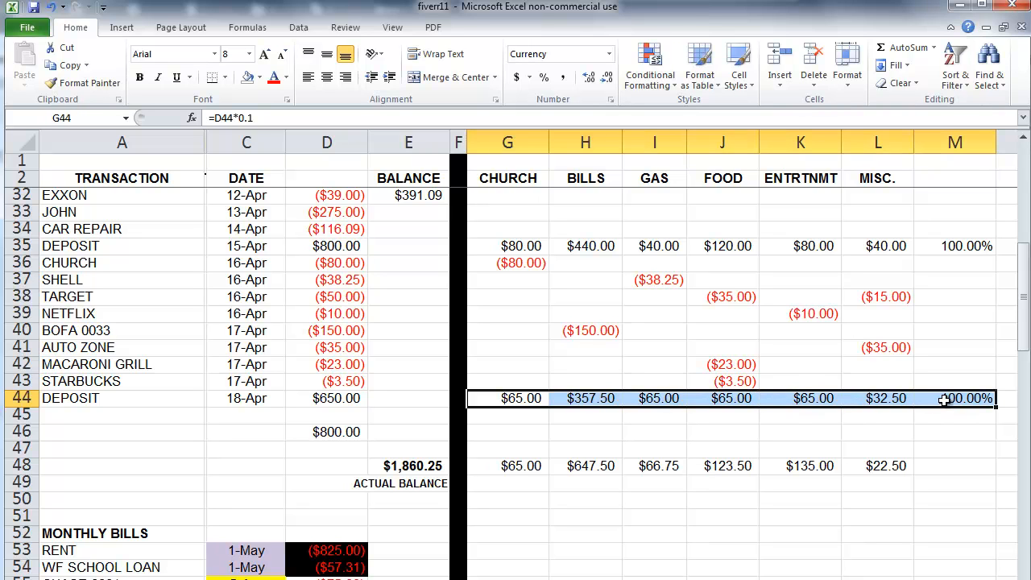
key(ctrl+c)
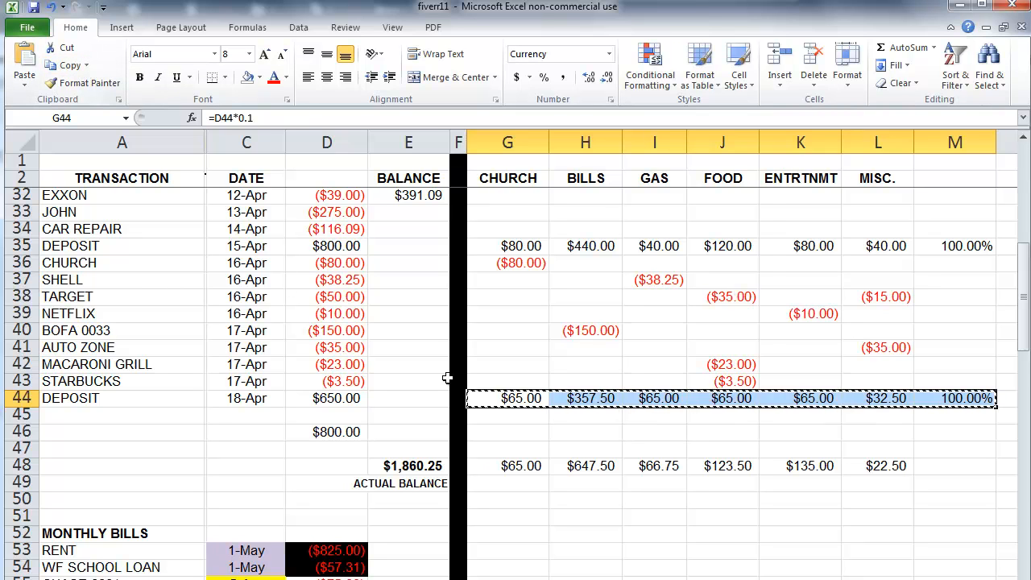
click(492, 432)
click(24, 65)
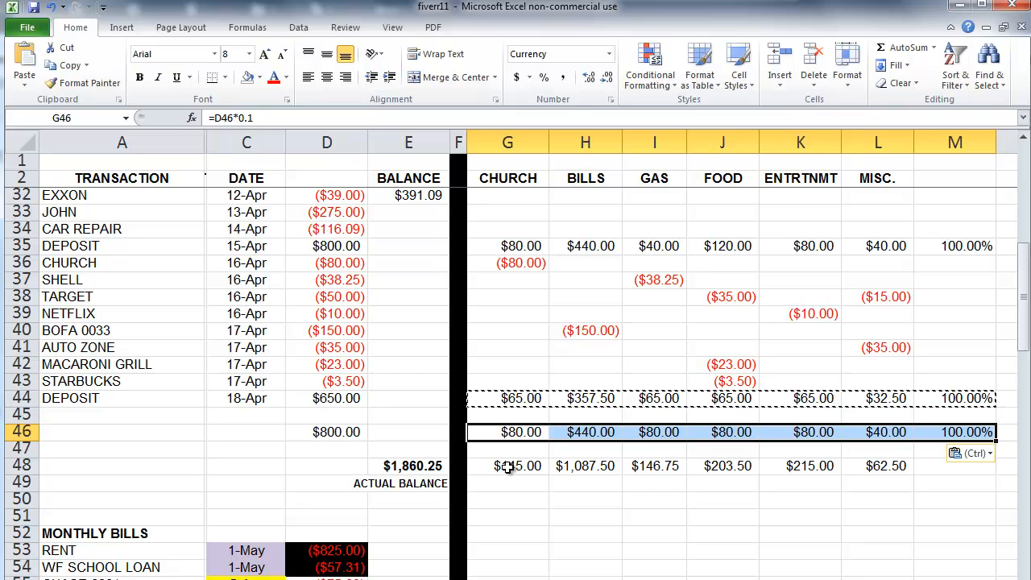
Step: Label A46 'thank you' and add an 'email:' note with a contact e-mail address in A48
click(141, 432)
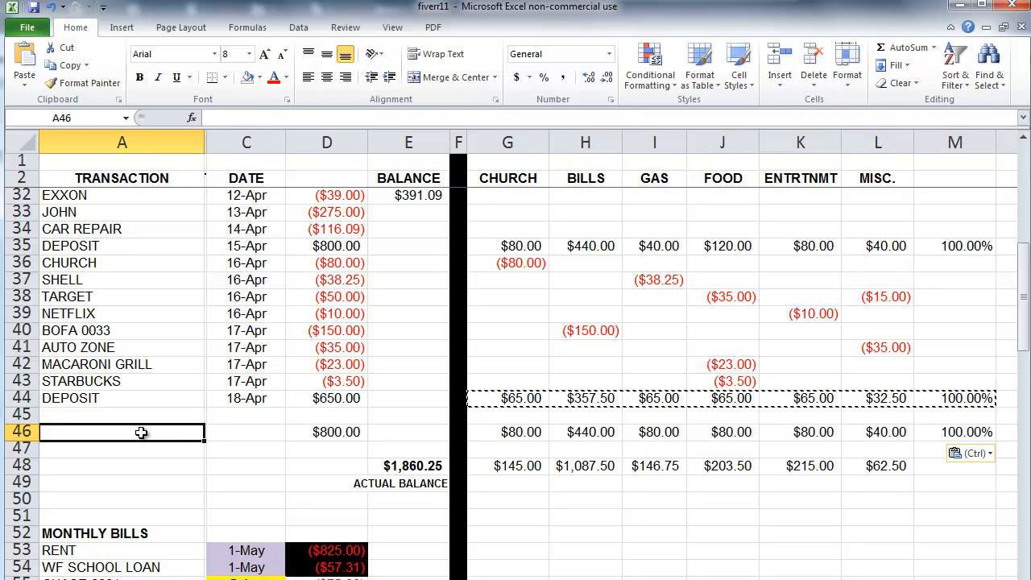
text(thank you)
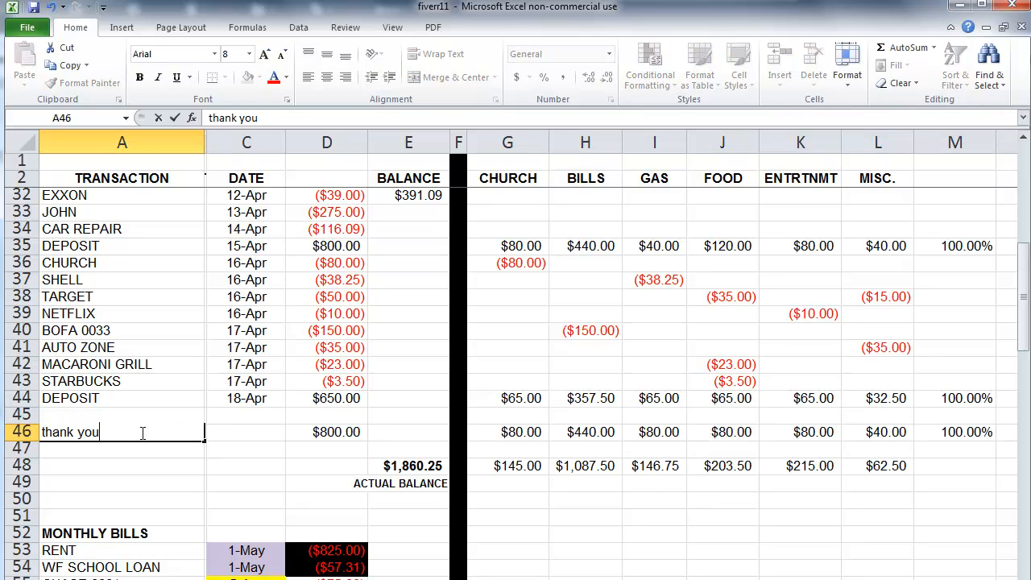
key(Return)
key(Return)
text(email)
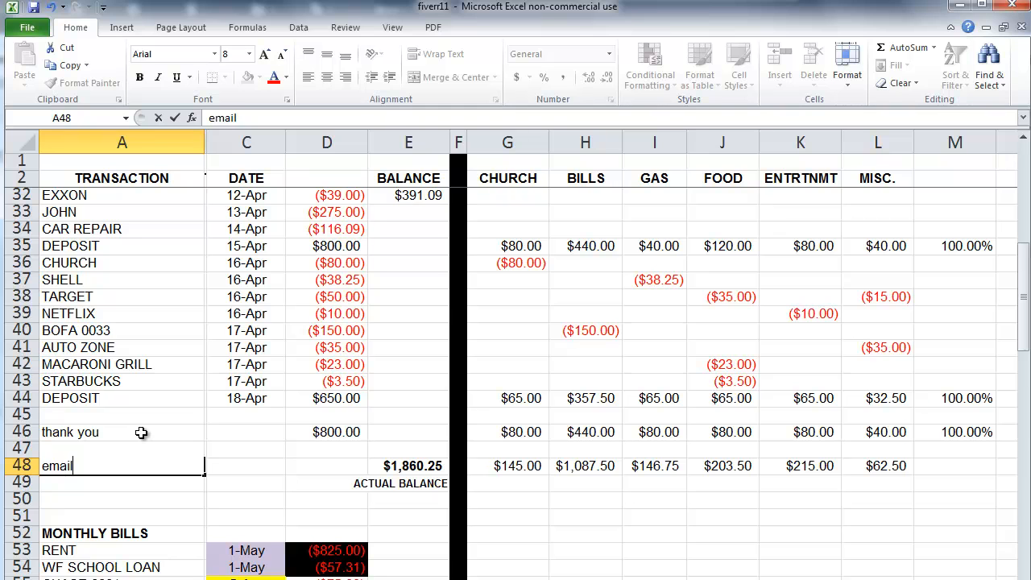
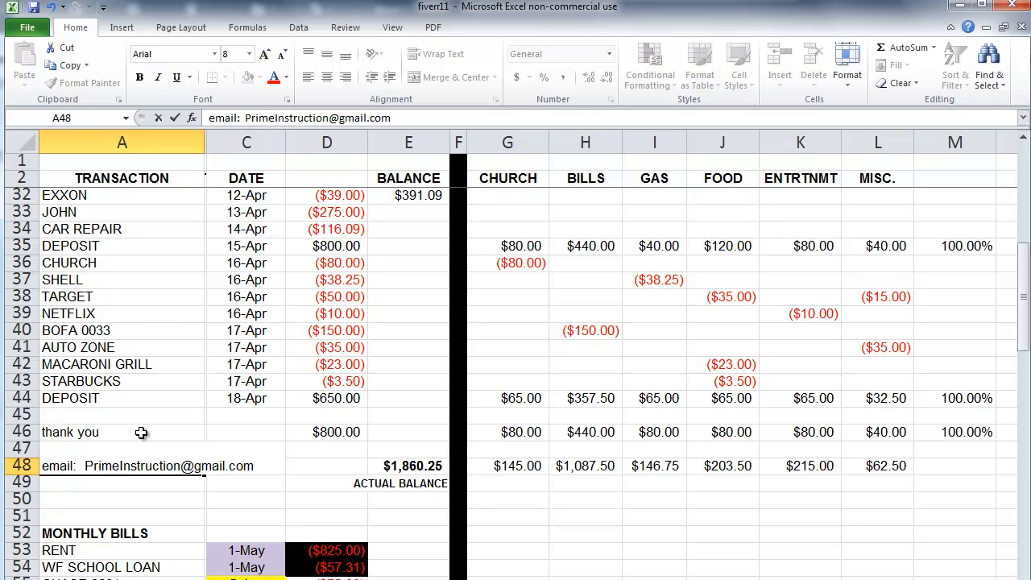
click(626, 533)
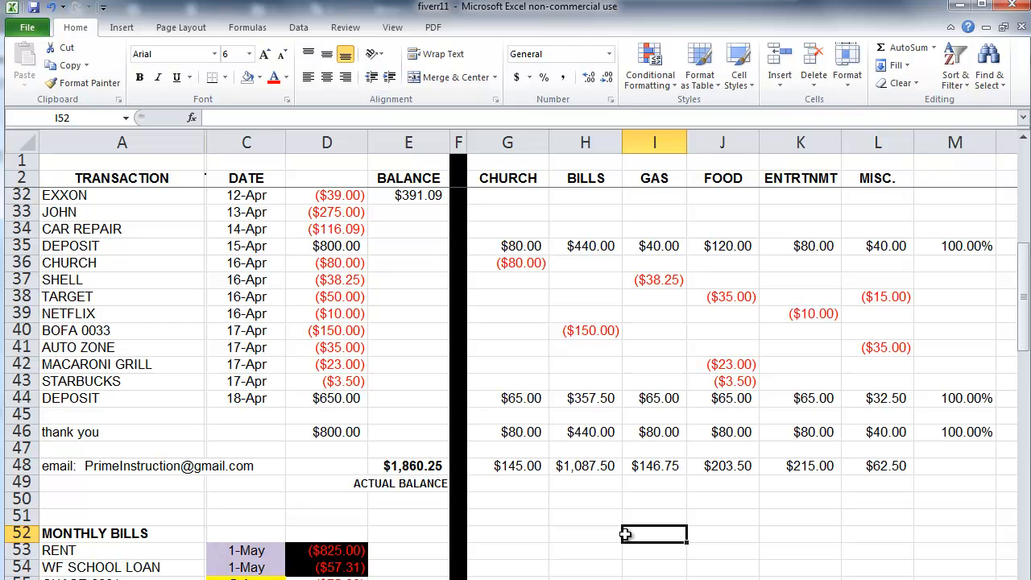